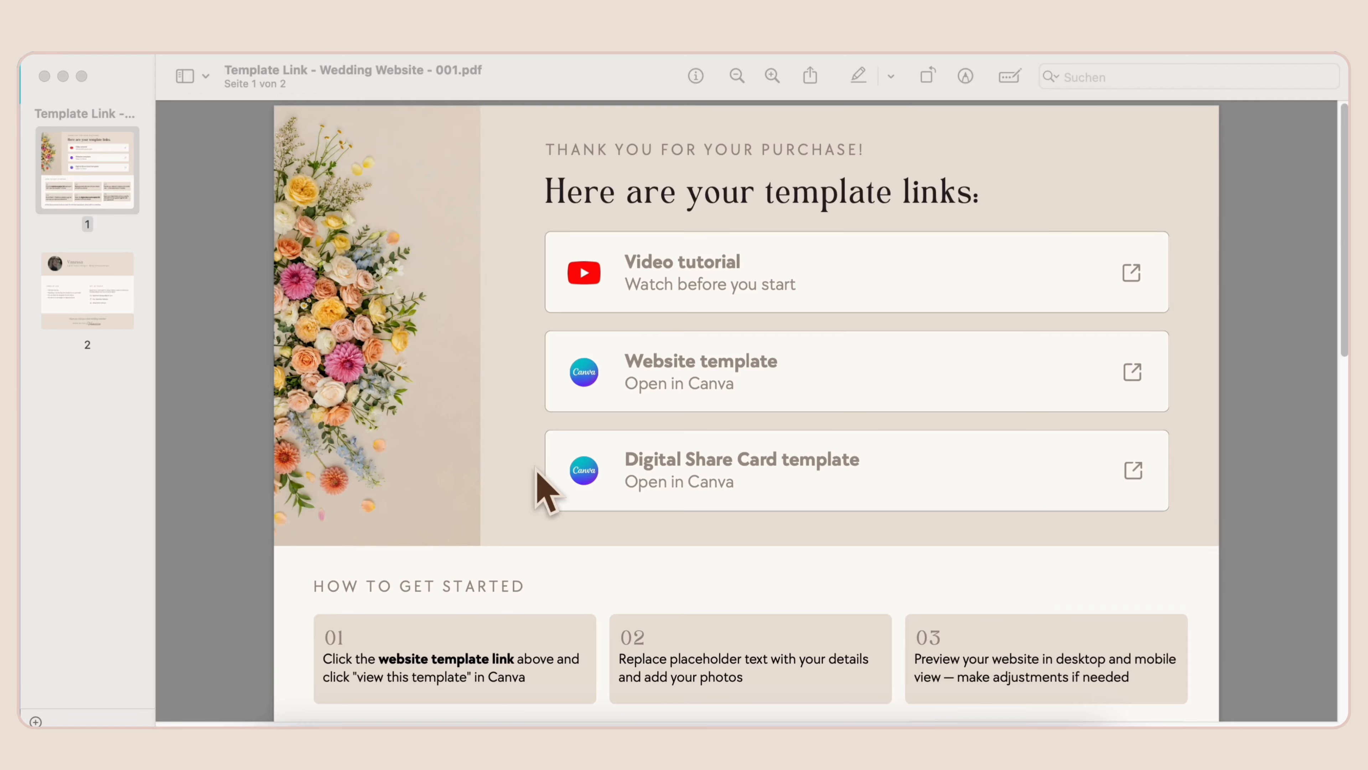
# - Open the website template link from the PDF in Google Chrome and use the template as a new Canva design
pyautogui.click(642, 382)
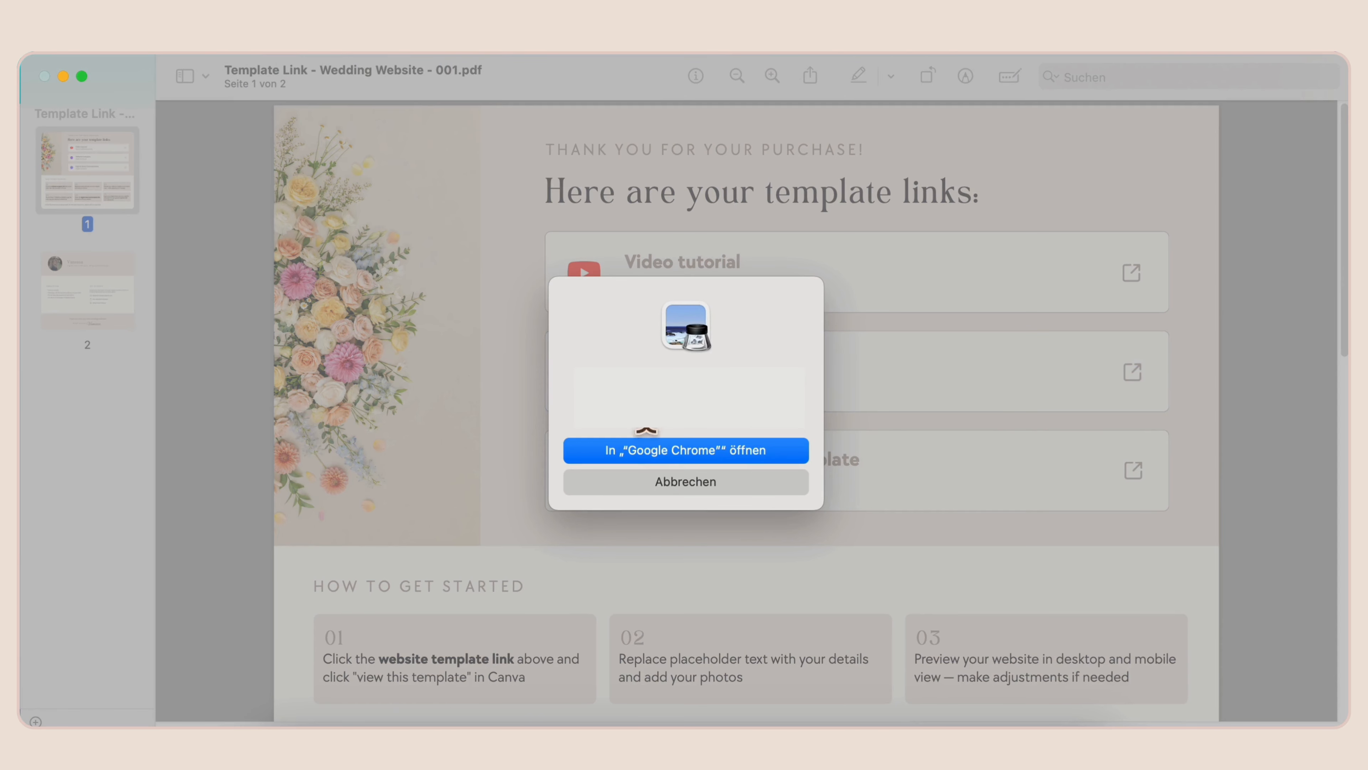
pyautogui.click(649, 450)
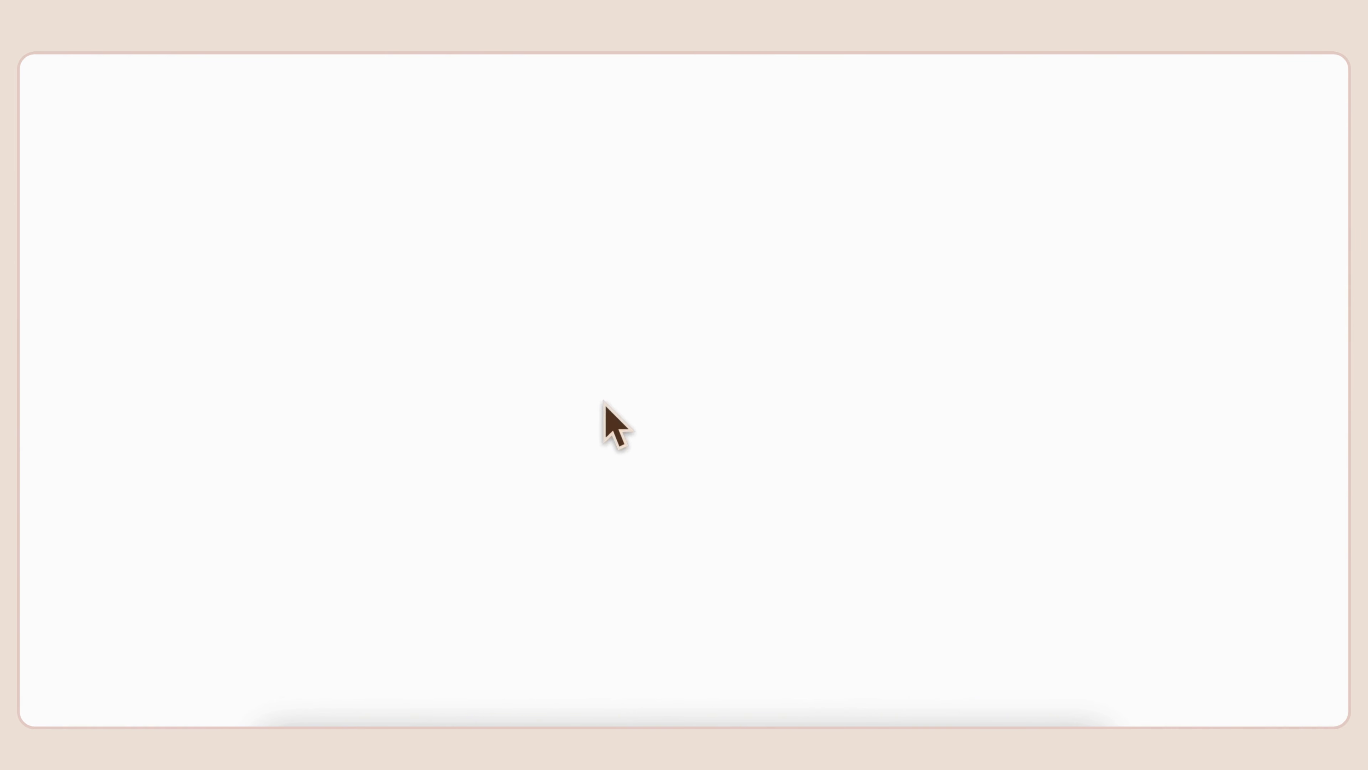
pyautogui.click(641, 615)
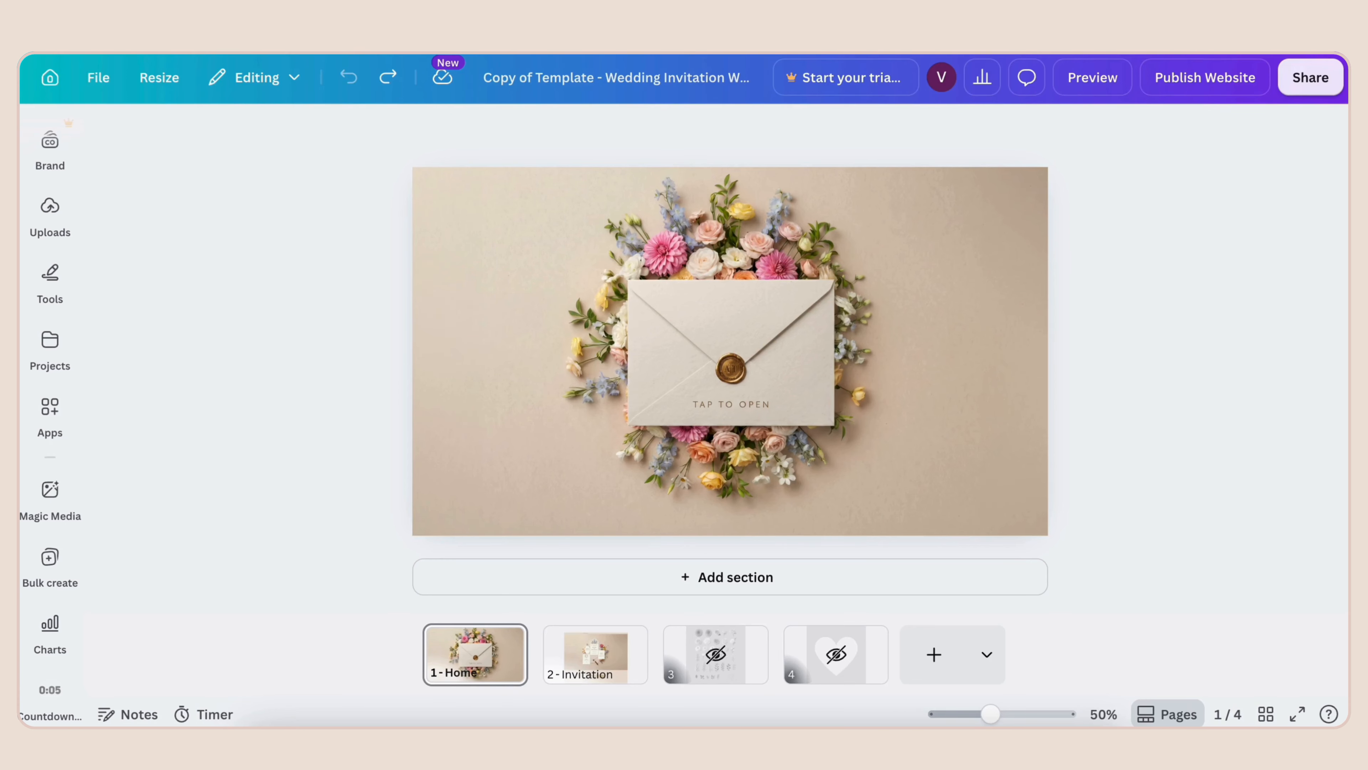
# - Rename the design with the couple's first names followed by May 2027
pyautogui.click(593, 77)
pyautogui.write('Anna and Thomas May 2027')
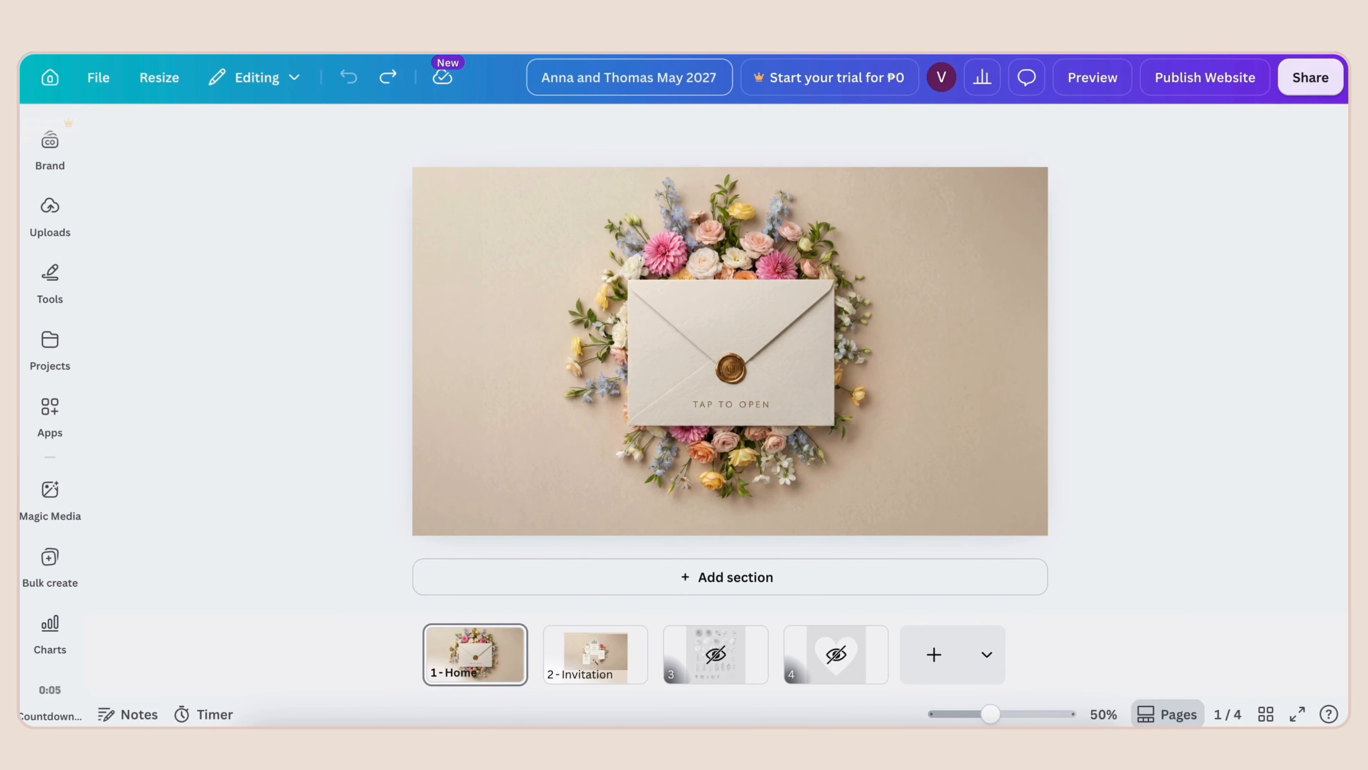
# - Select the transparent box over the envelope that links to the Invitation page and examine its place in the layer order
pyautogui.click(797, 355)
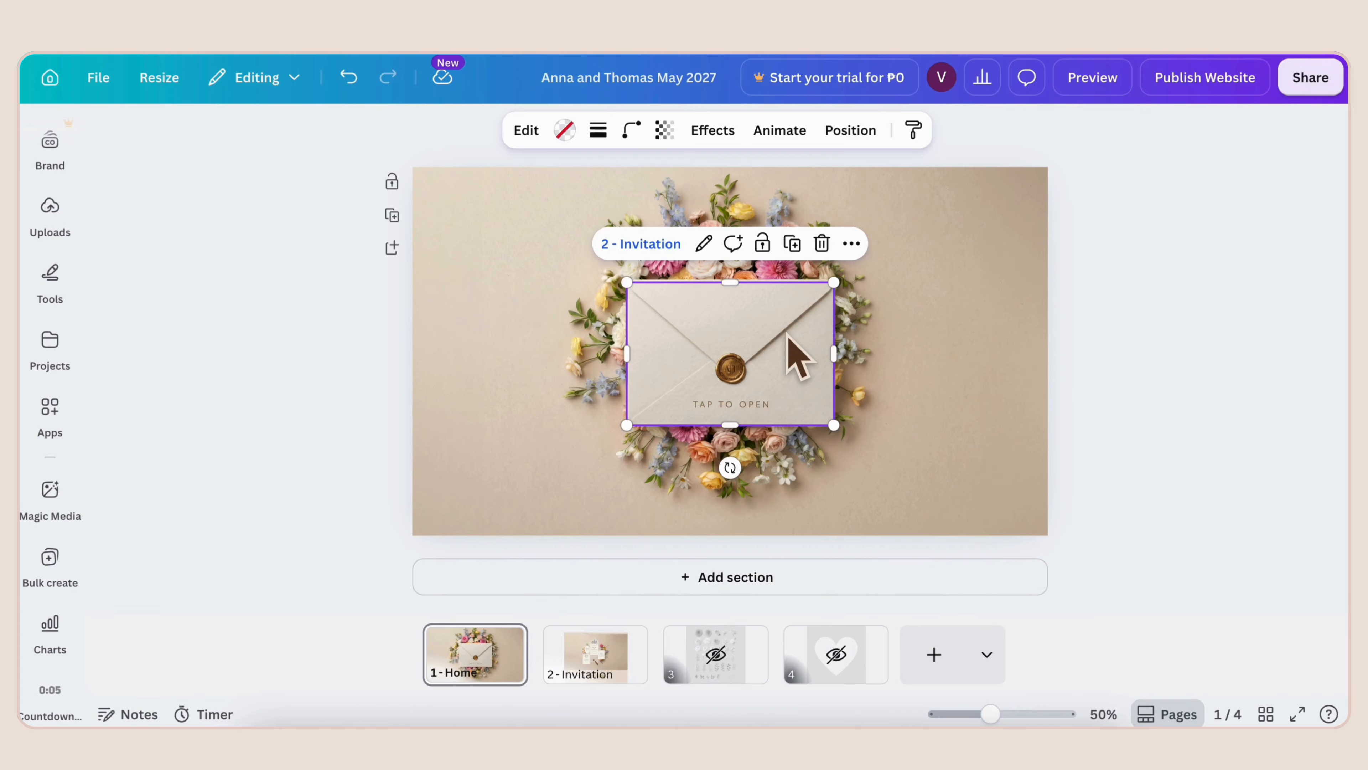
pyautogui.click(881, 380)
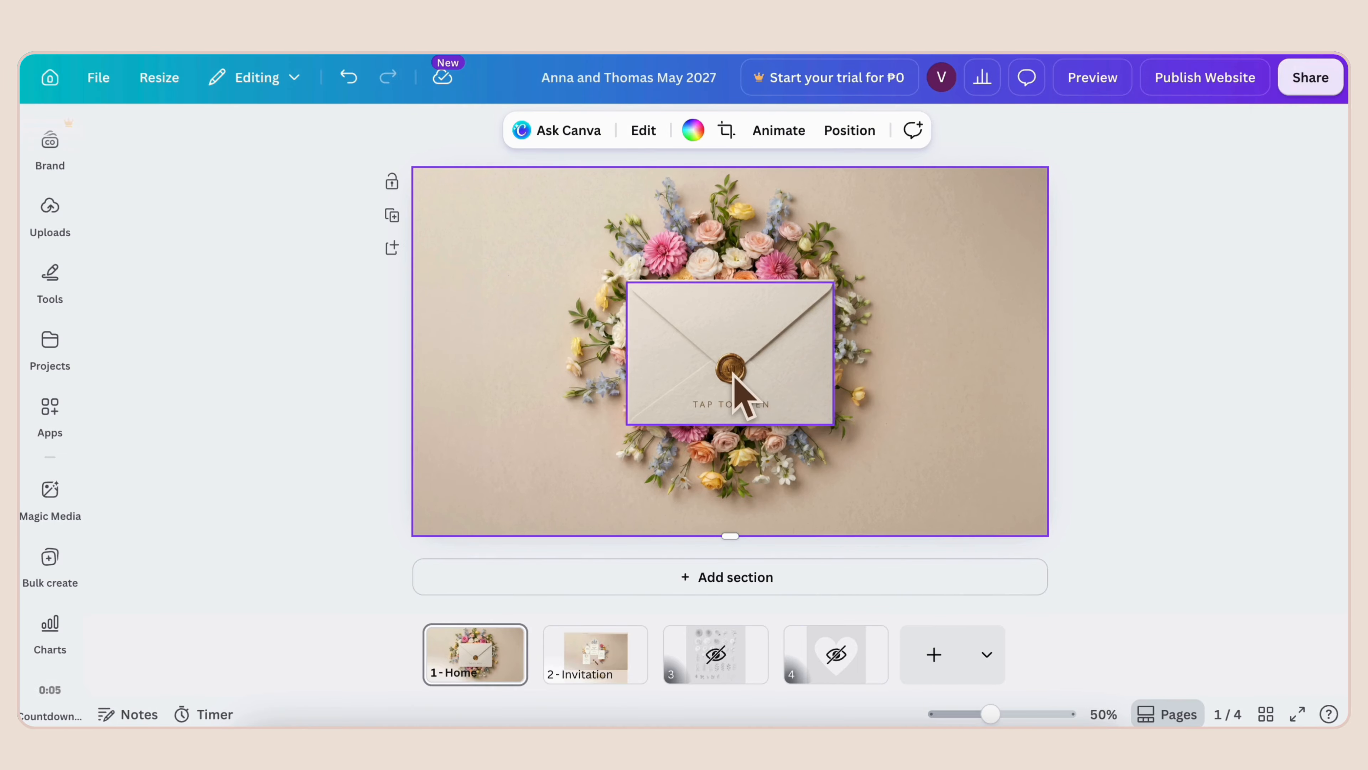
pyautogui.scroll(5, 732, 373)
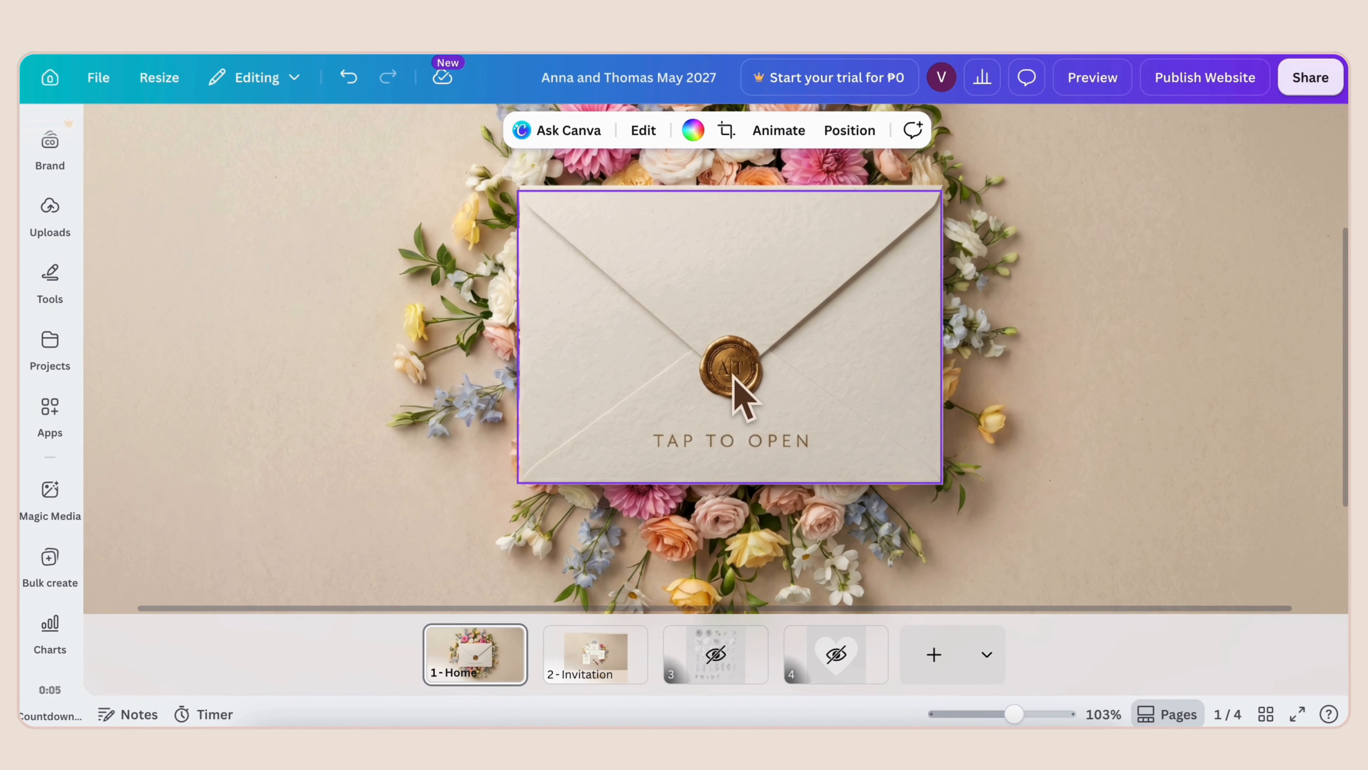
pyautogui.click(737, 386)
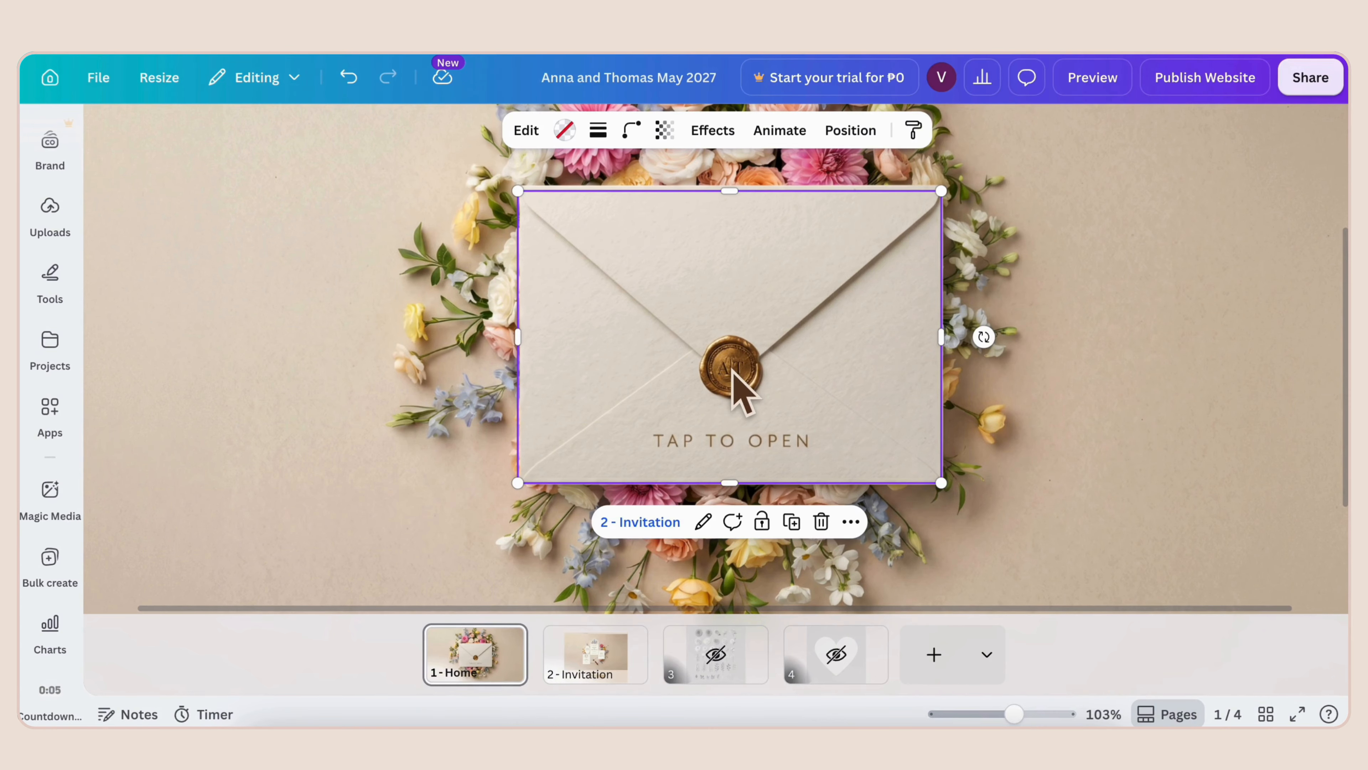
pyautogui.click(847, 131)
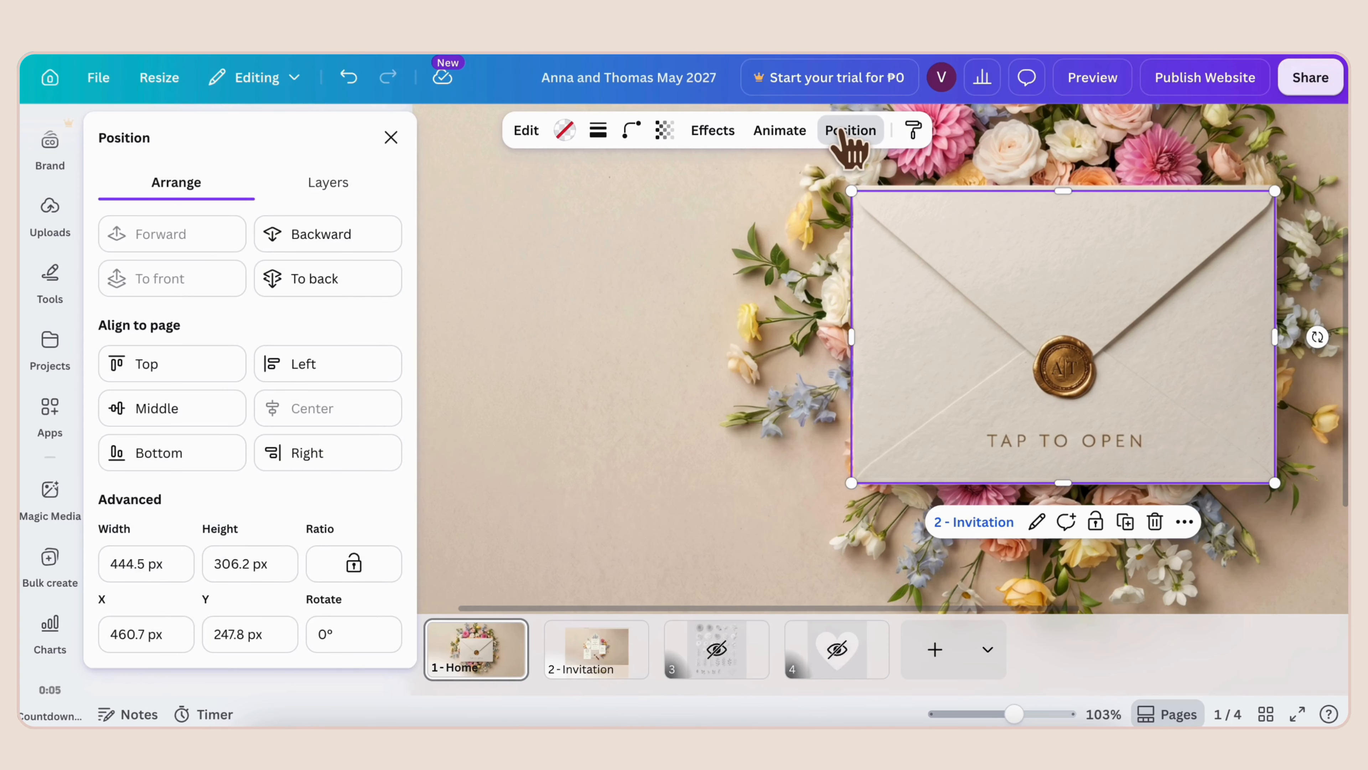
pyautogui.click(328, 183)
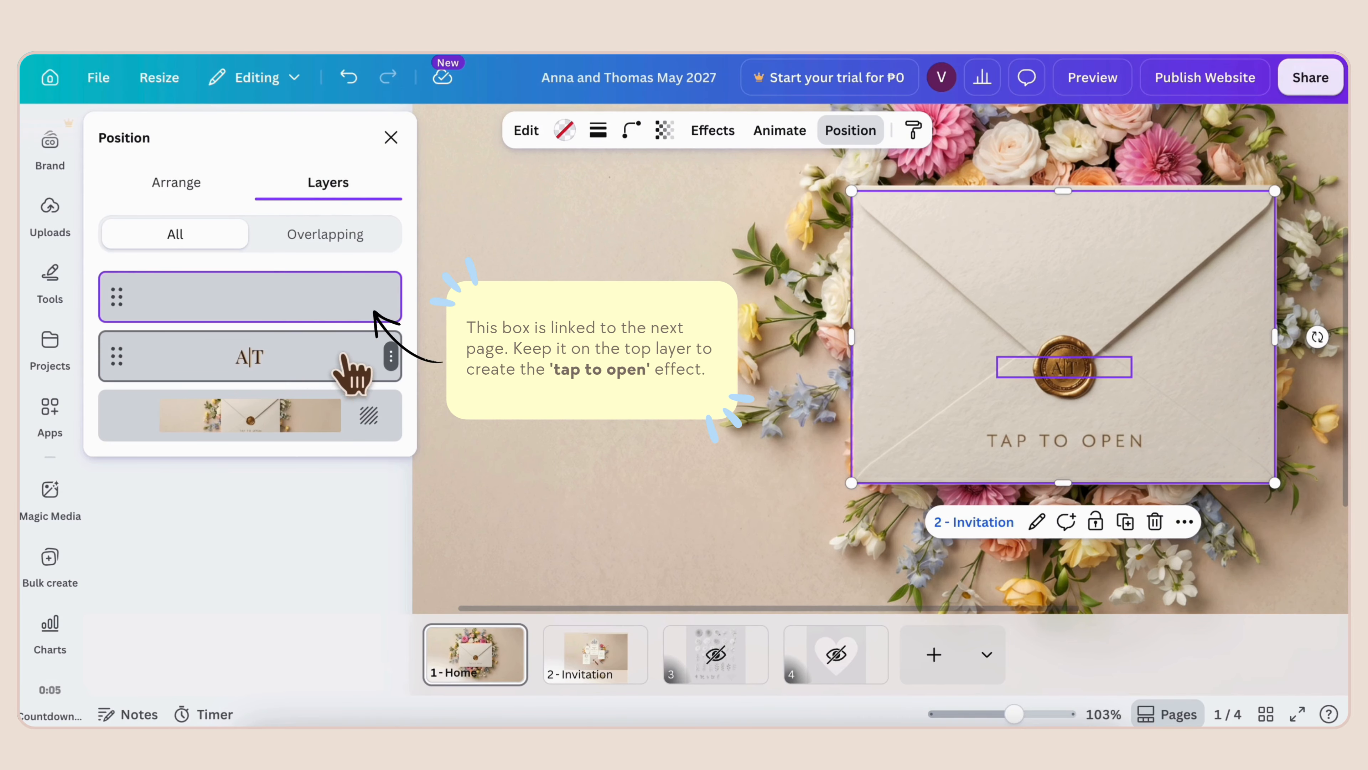
pyautogui.moveTo(366, 309)
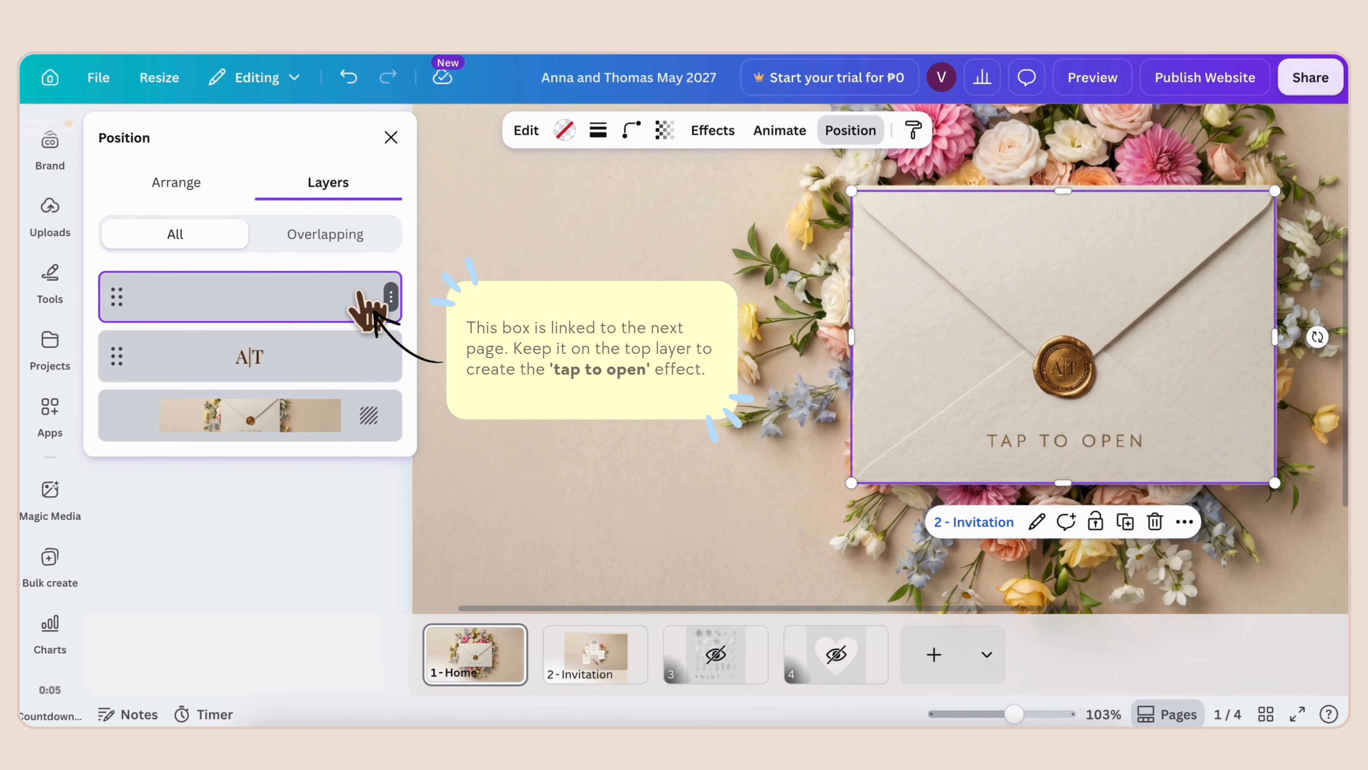
# - Move the monogram initials layer above the linked box and open the wax seal initials for editing
pyautogui.click(322, 372)
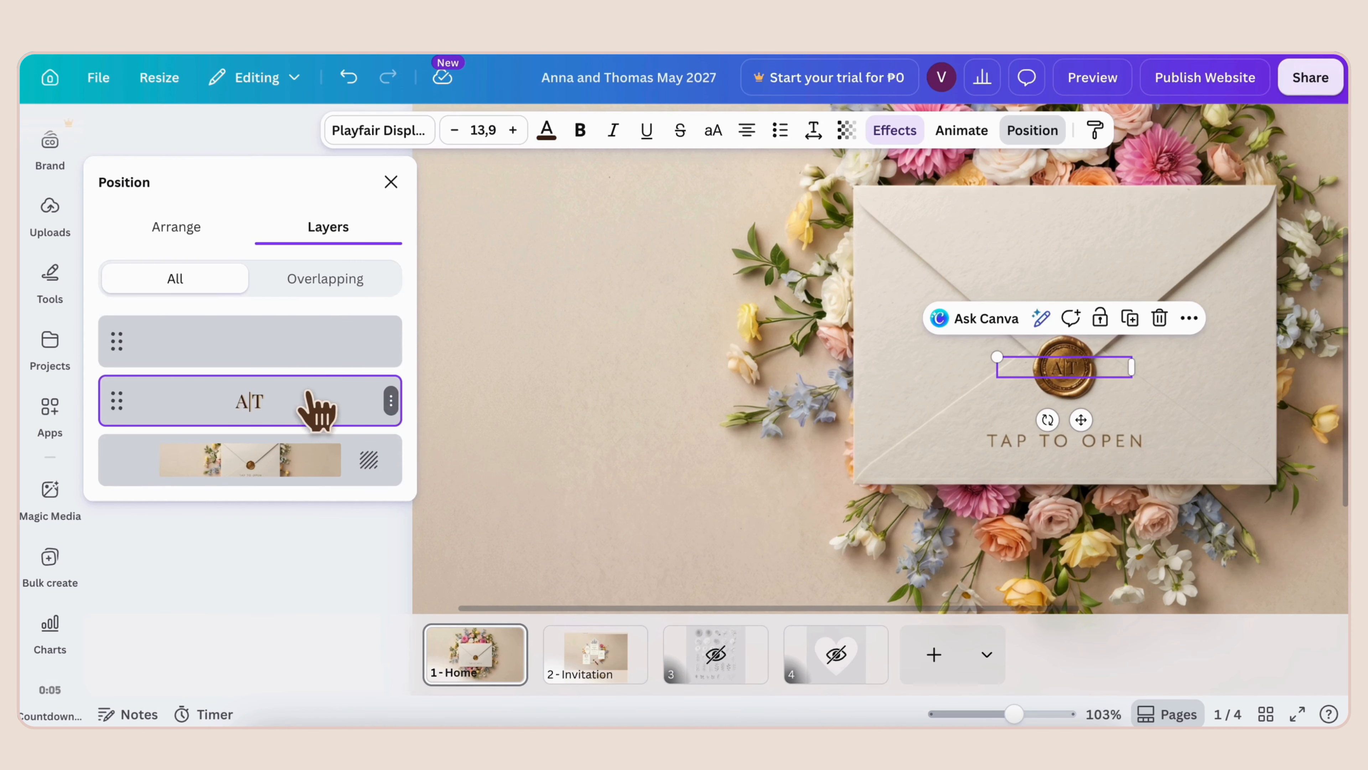
pyautogui.moveTo(309, 396); pyautogui.dragTo(321, 327)
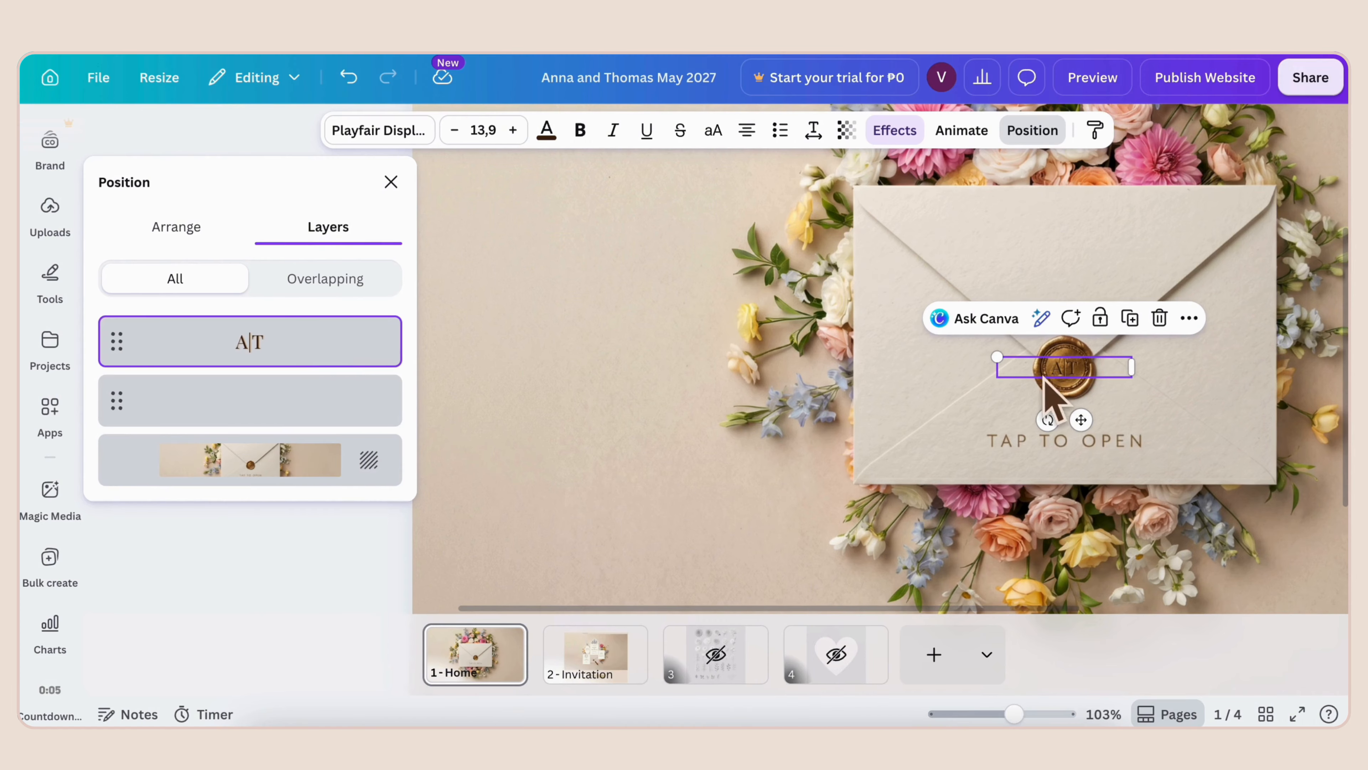
pyautogui.click(1063, 367)
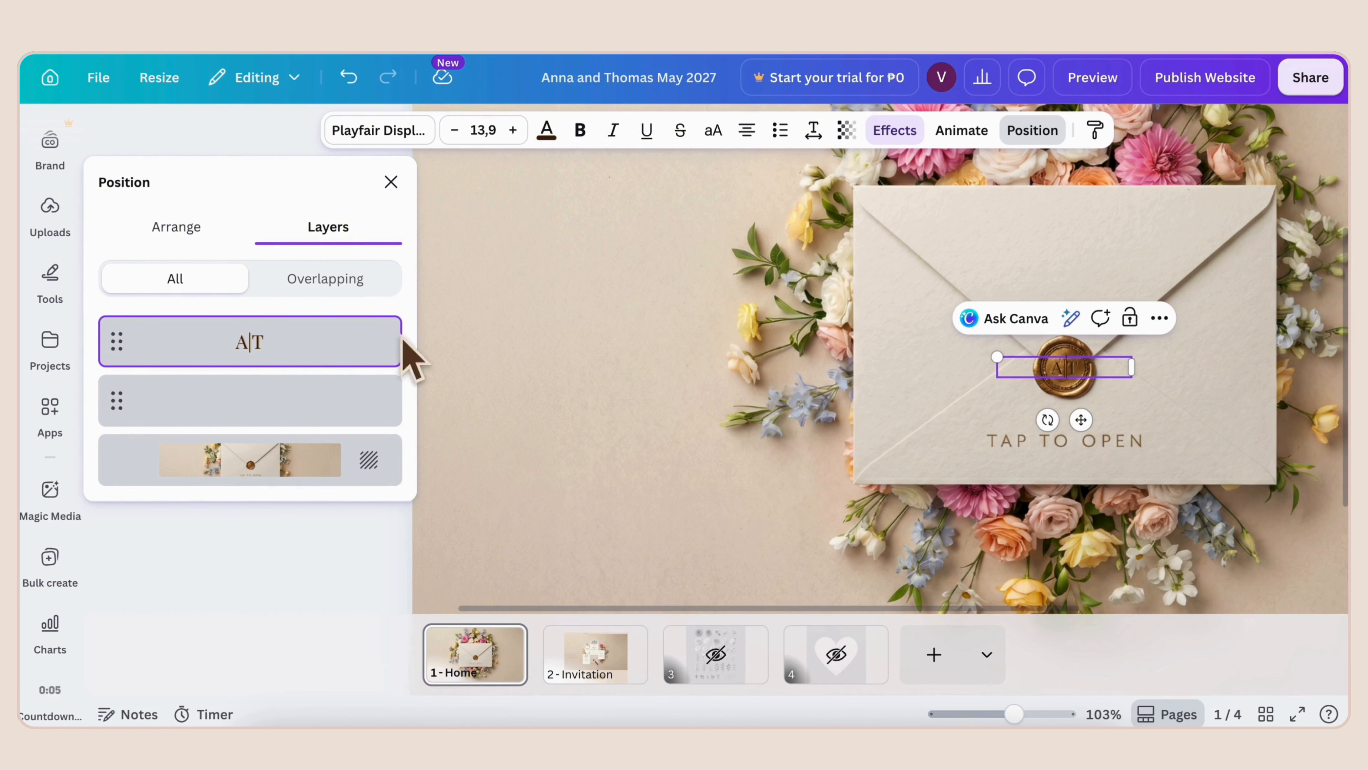
# - Move the monogram initials layer back below the linked box and leave the layer list
pyautogui.moveTo(327, 356); pyautogui.dragTo(330, 431)
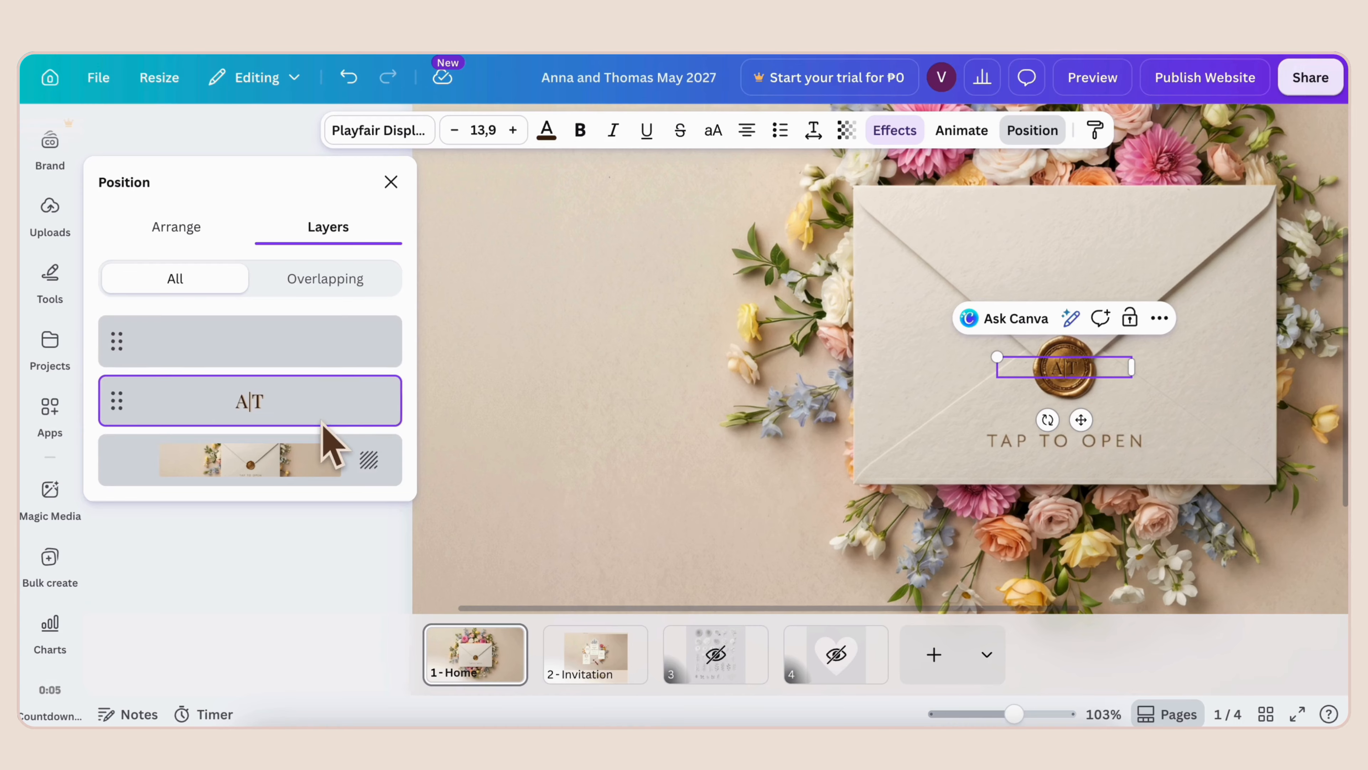
pyautogui.click(392, 183)
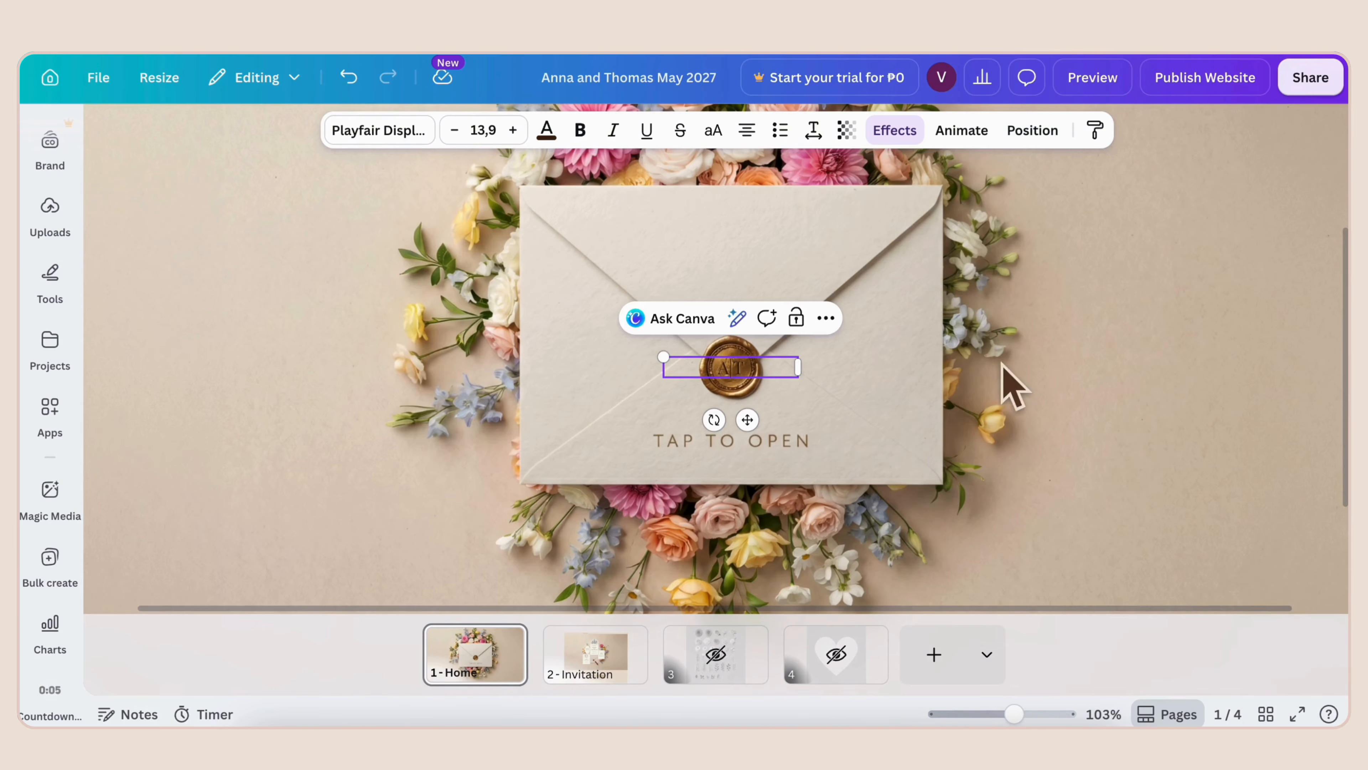
pyautogui.click(1030, 356)
pyautogui.scroll(-5, 1031, 377)
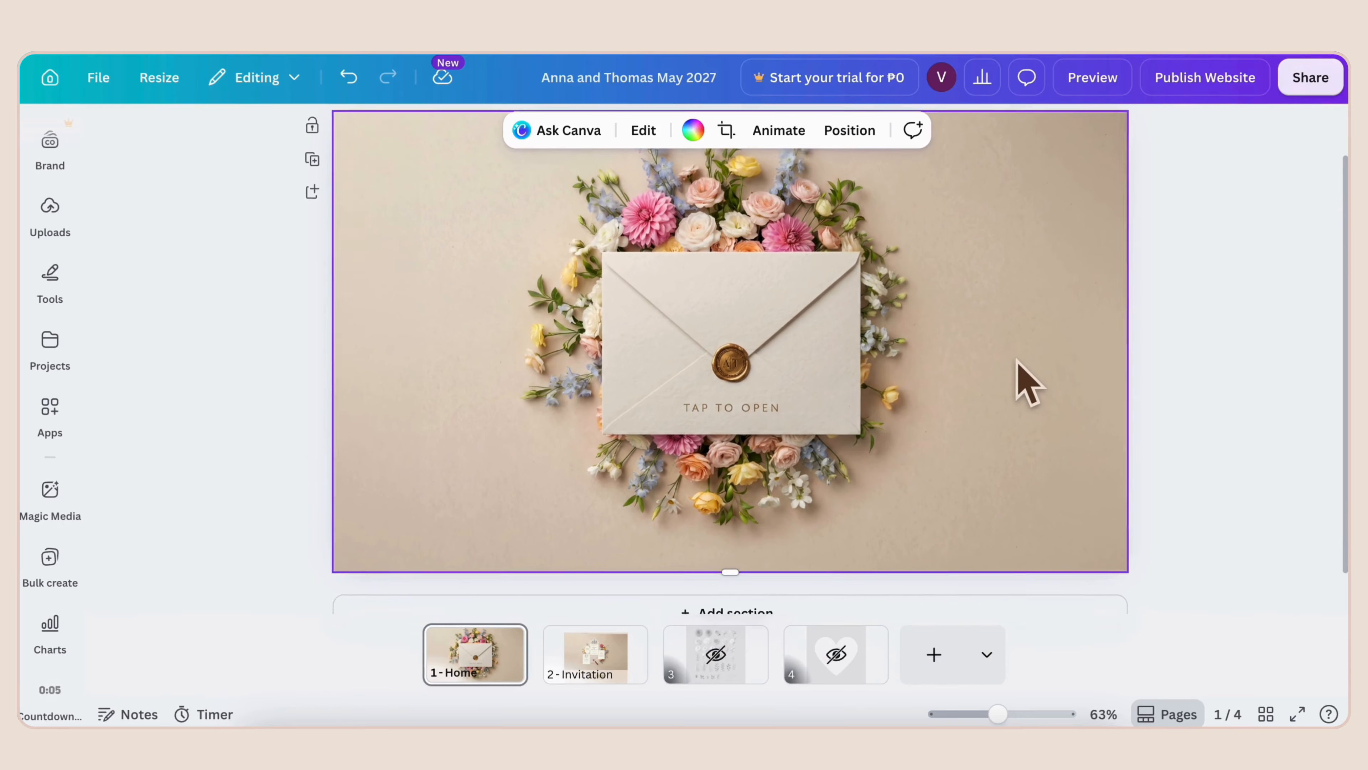
# - Go to the Invitation page and check the names, date and location text boxes on the main invitation card
pyautogui.click(610, 652)
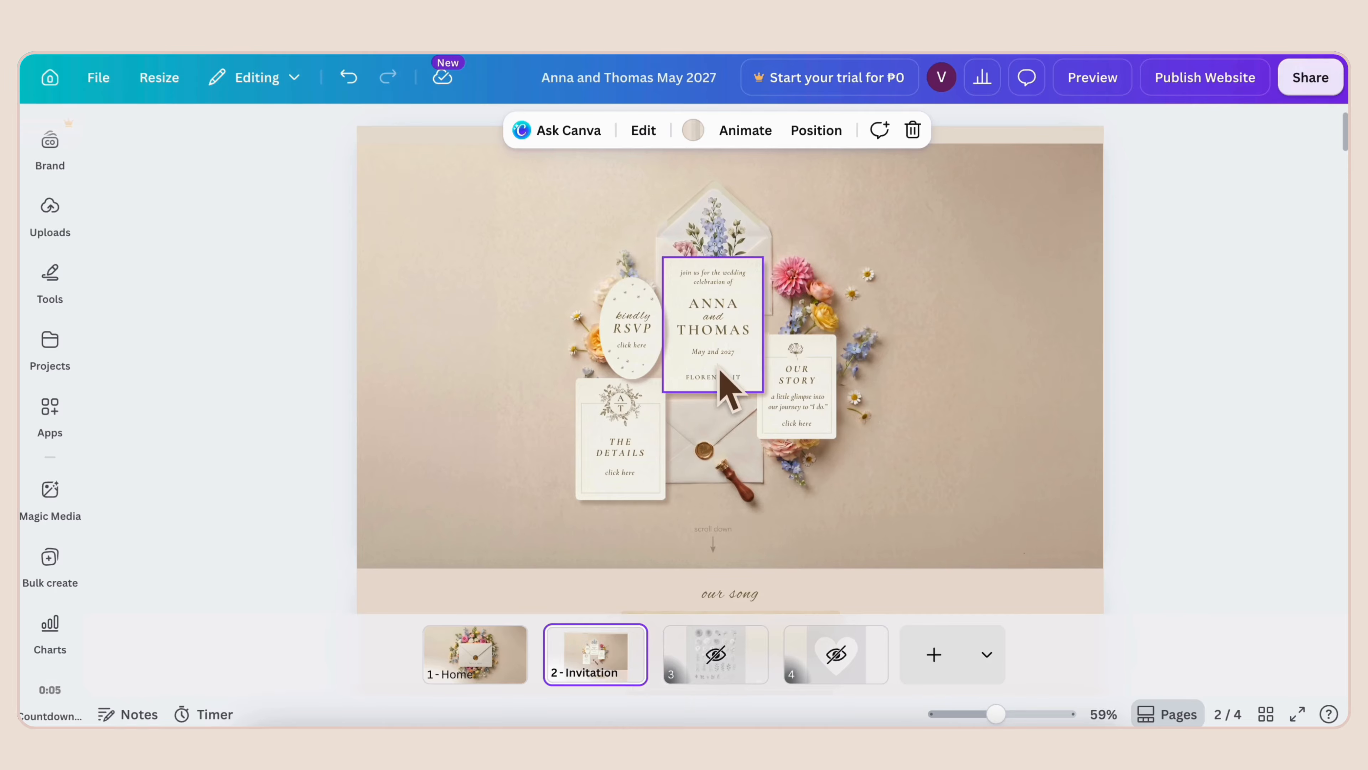
pyautogui.click(728, 385)
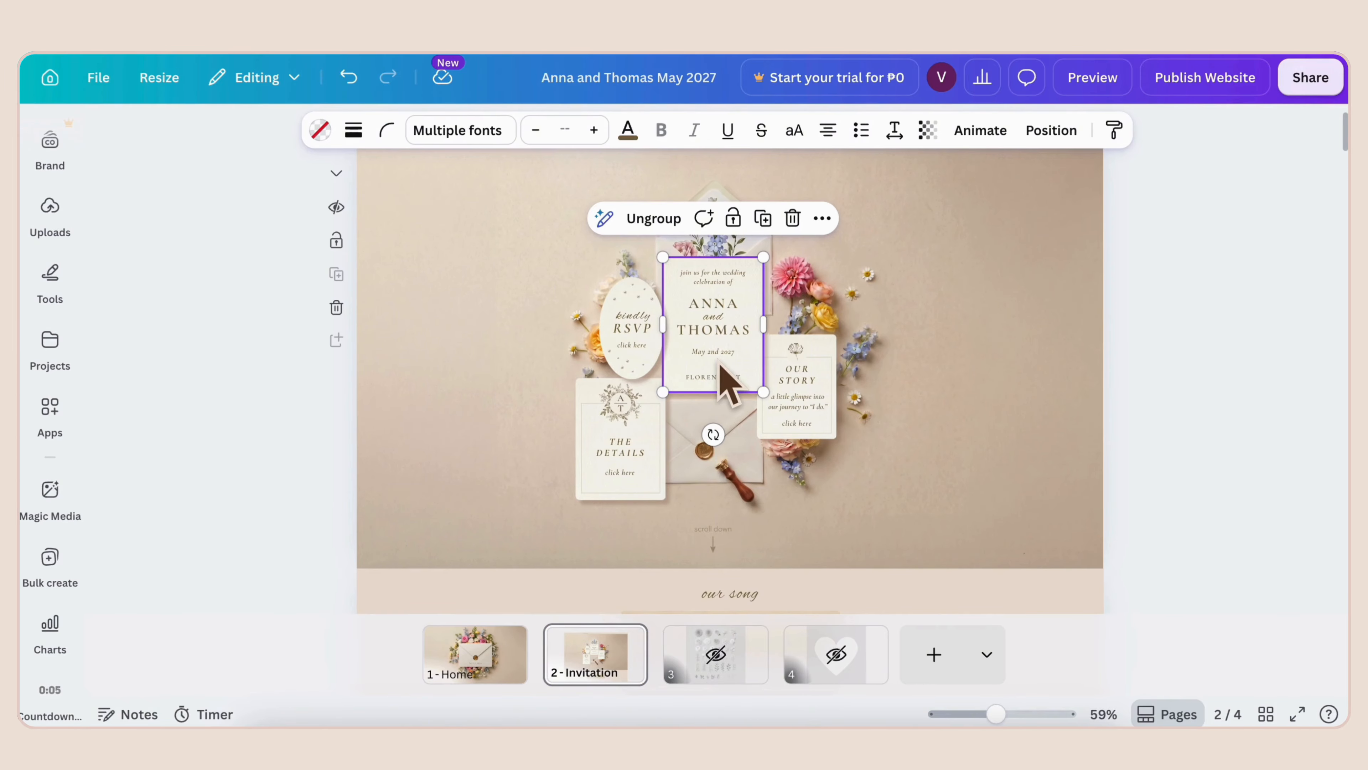
pyautogui.scroll(6, 728, 385)
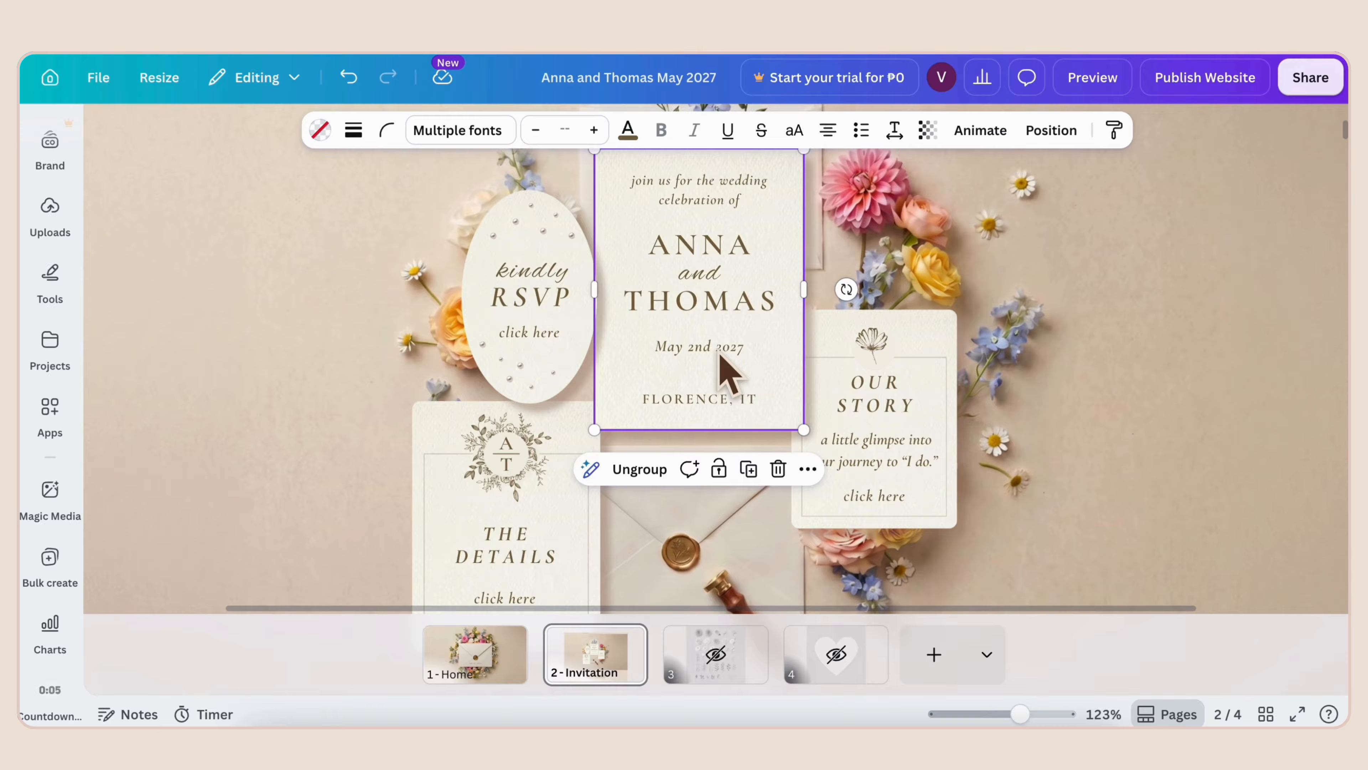
pyautogui.doubleClick(722, 253)
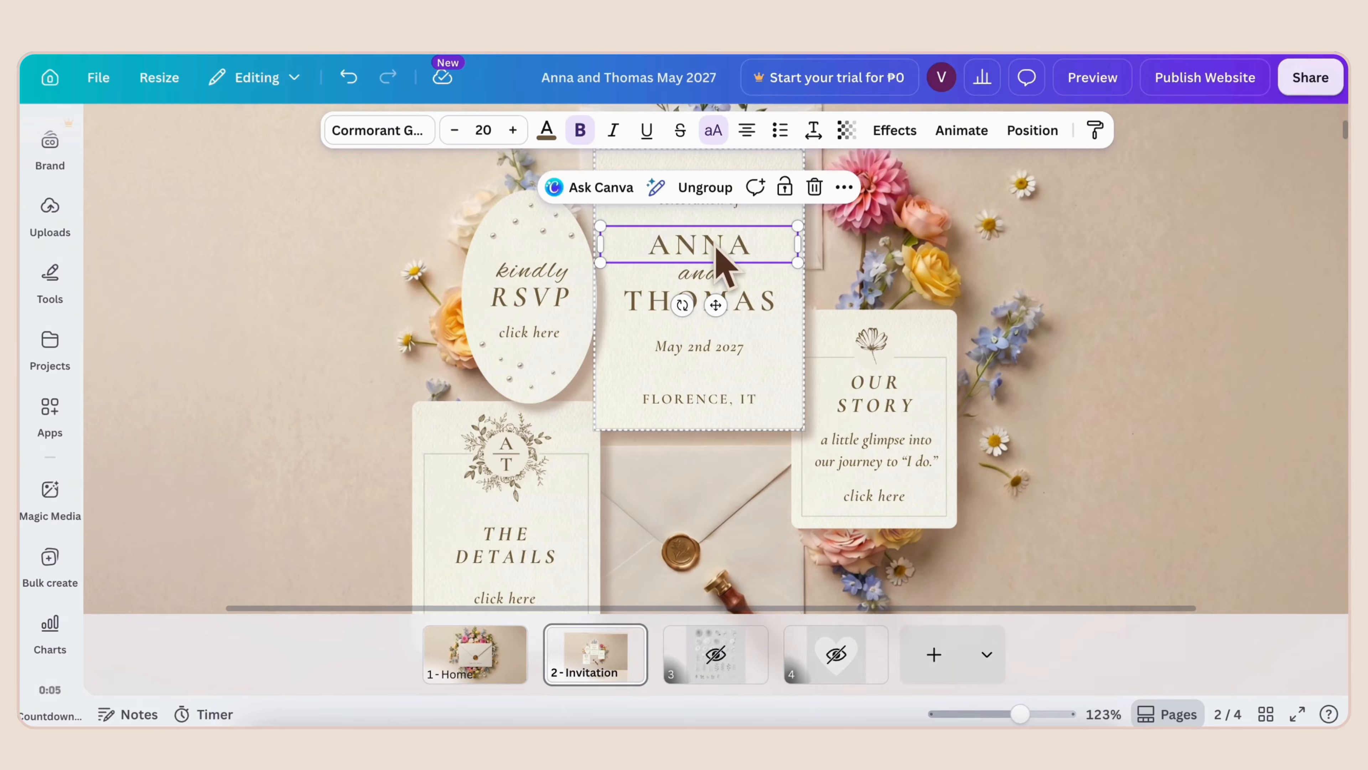
pyautogui.doubleClick(765, 297)
pyautogui.click(747, 350)
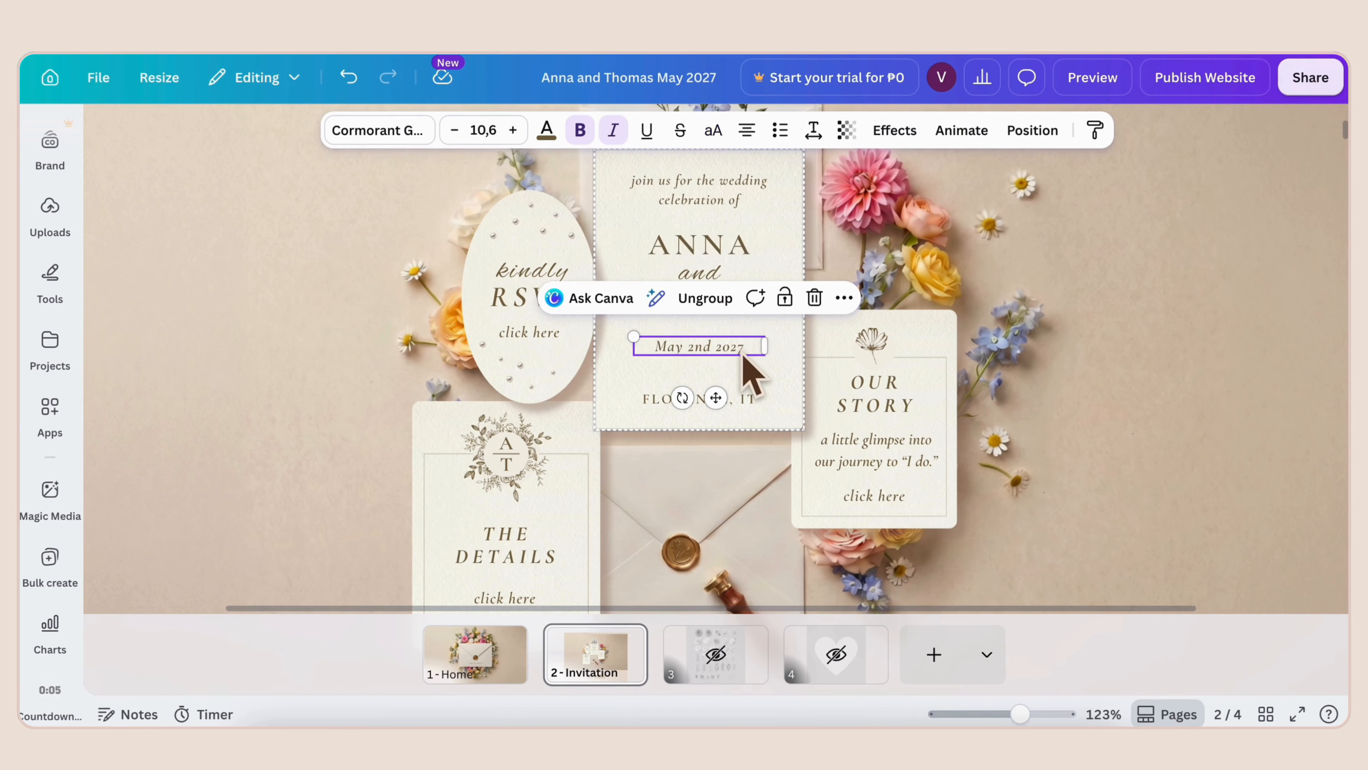
pyautogui.click(754, 400)
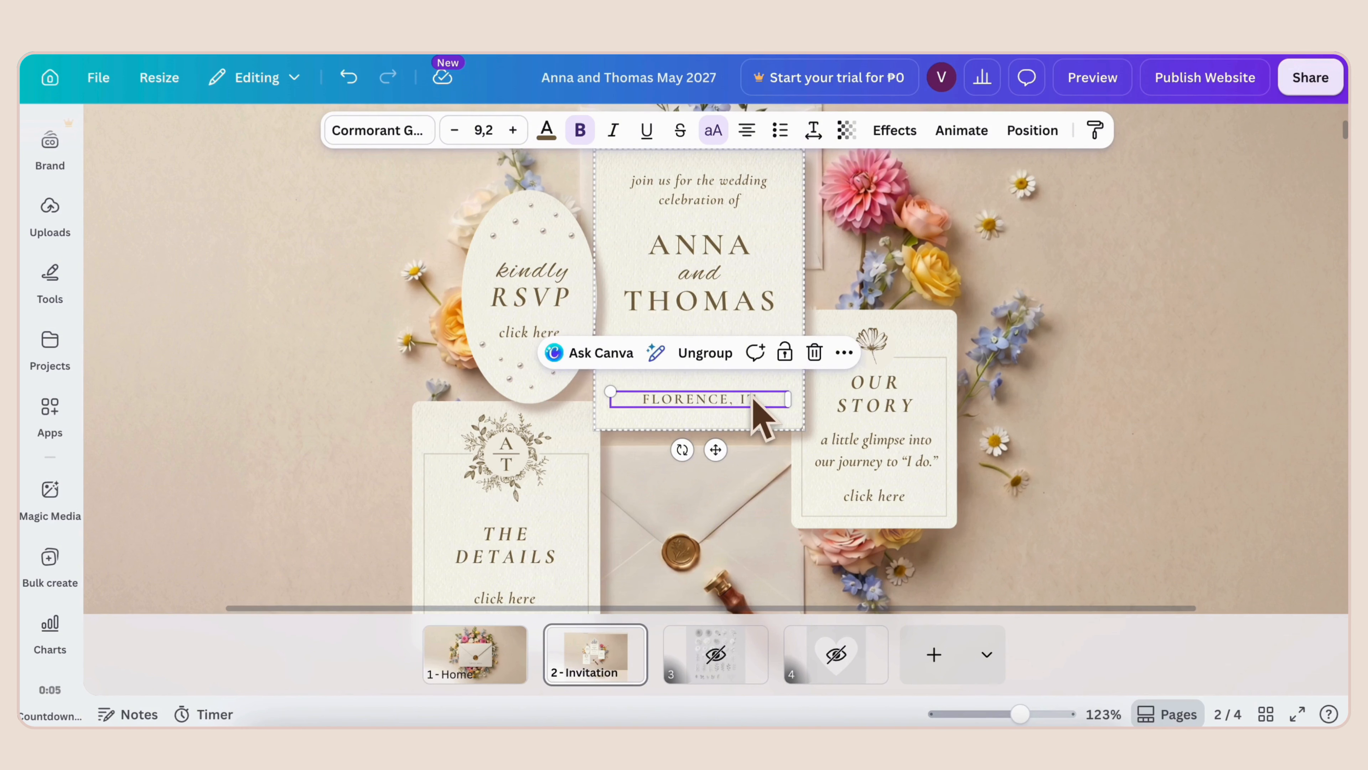
# - Check the editable monogram initials inside the floral wreath on the The Details card
pyautogui.click(514, 483)
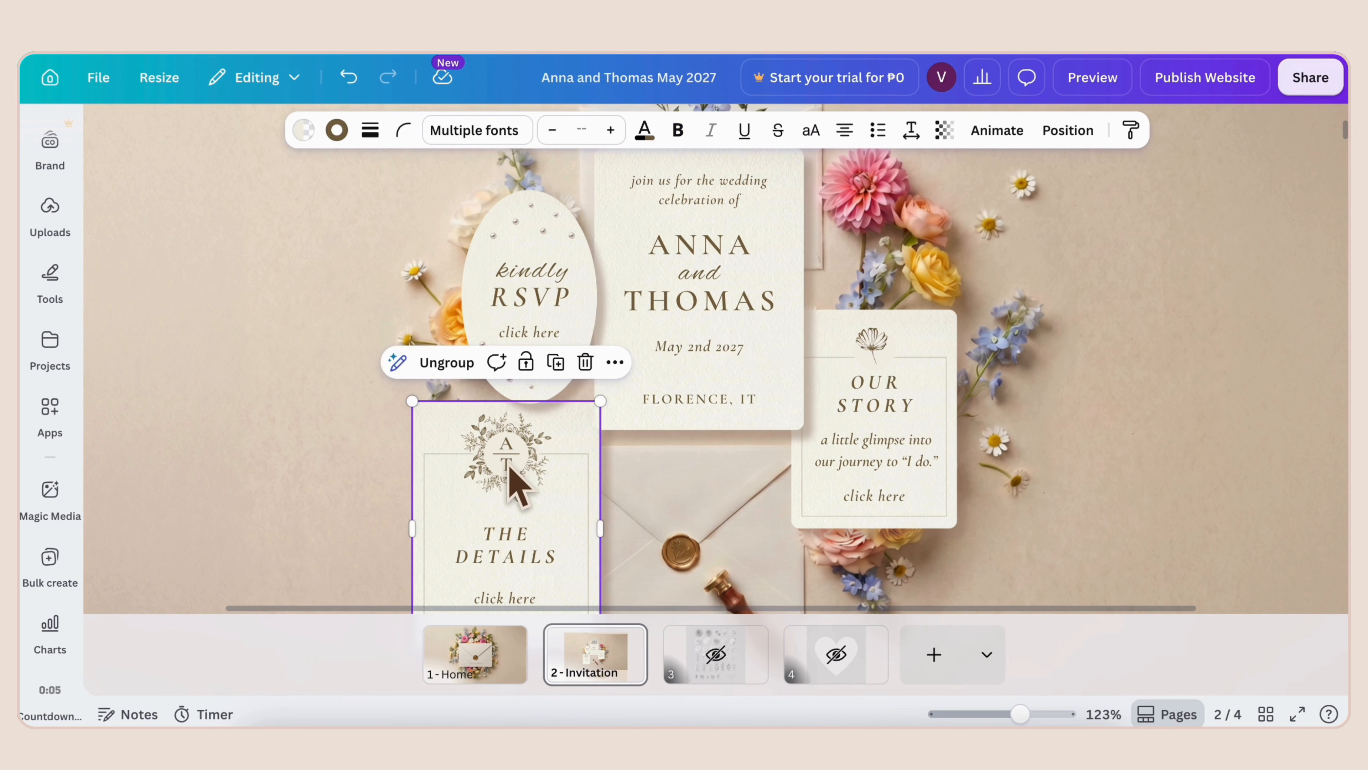
pyautogui.click(517, 480)
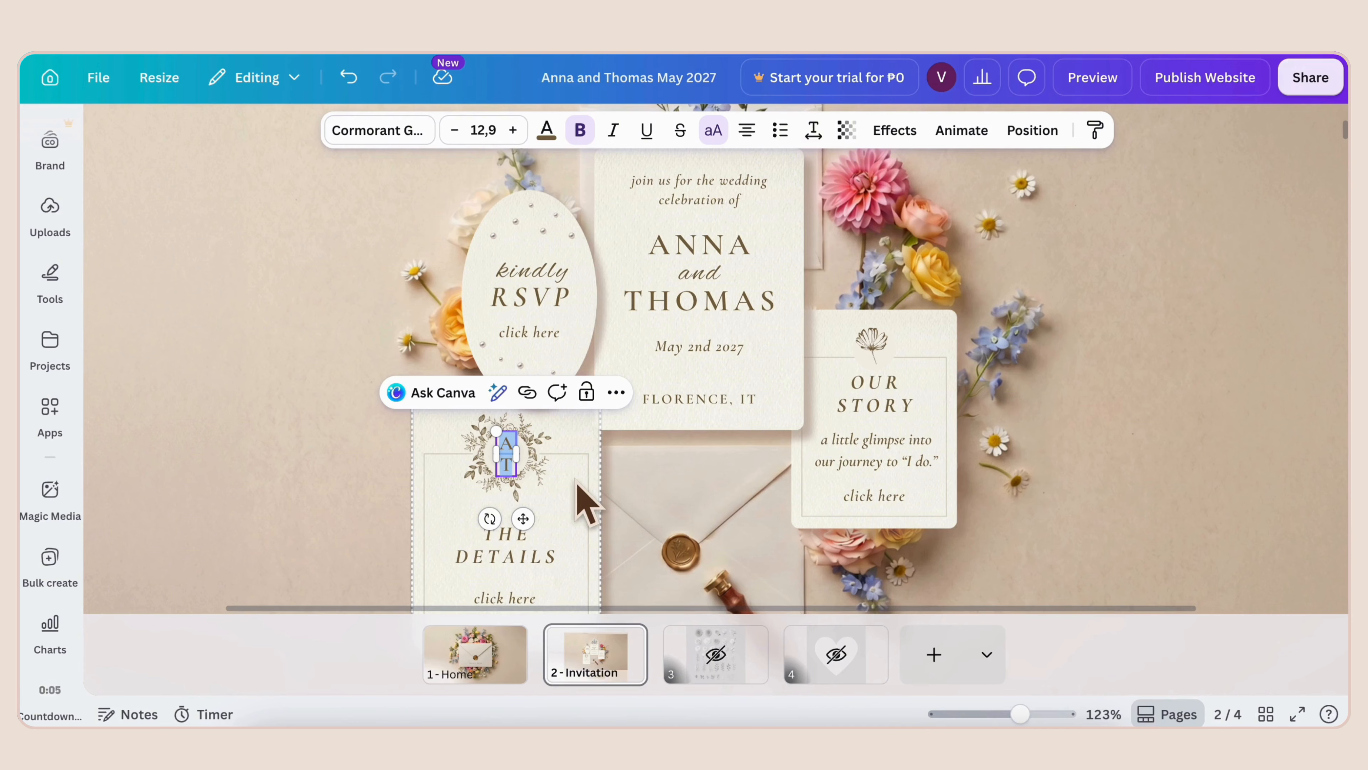
pyautogui.click(680, 501)
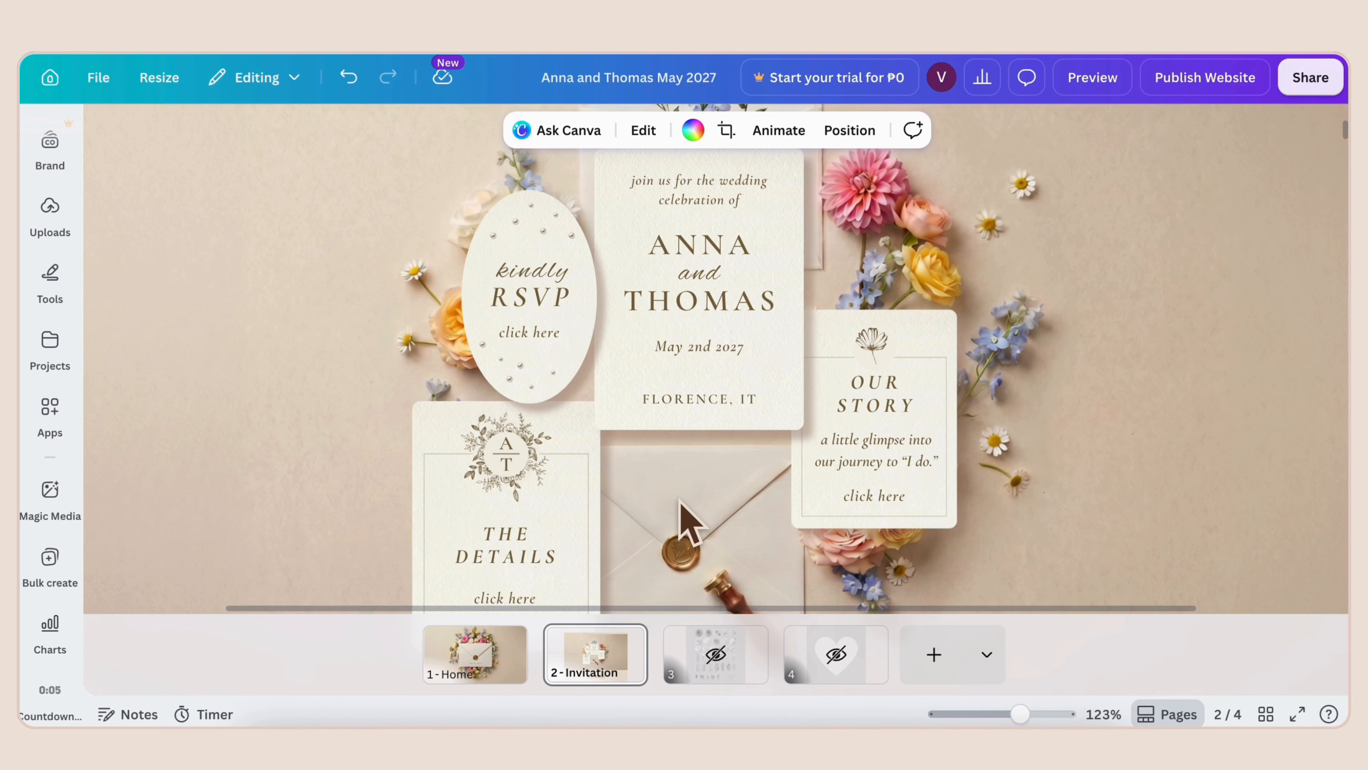
# - Reveal the hidden video embed over the "our song" section by setting its transparency to 97
pyautogui.scroll(-10, 688, 523)
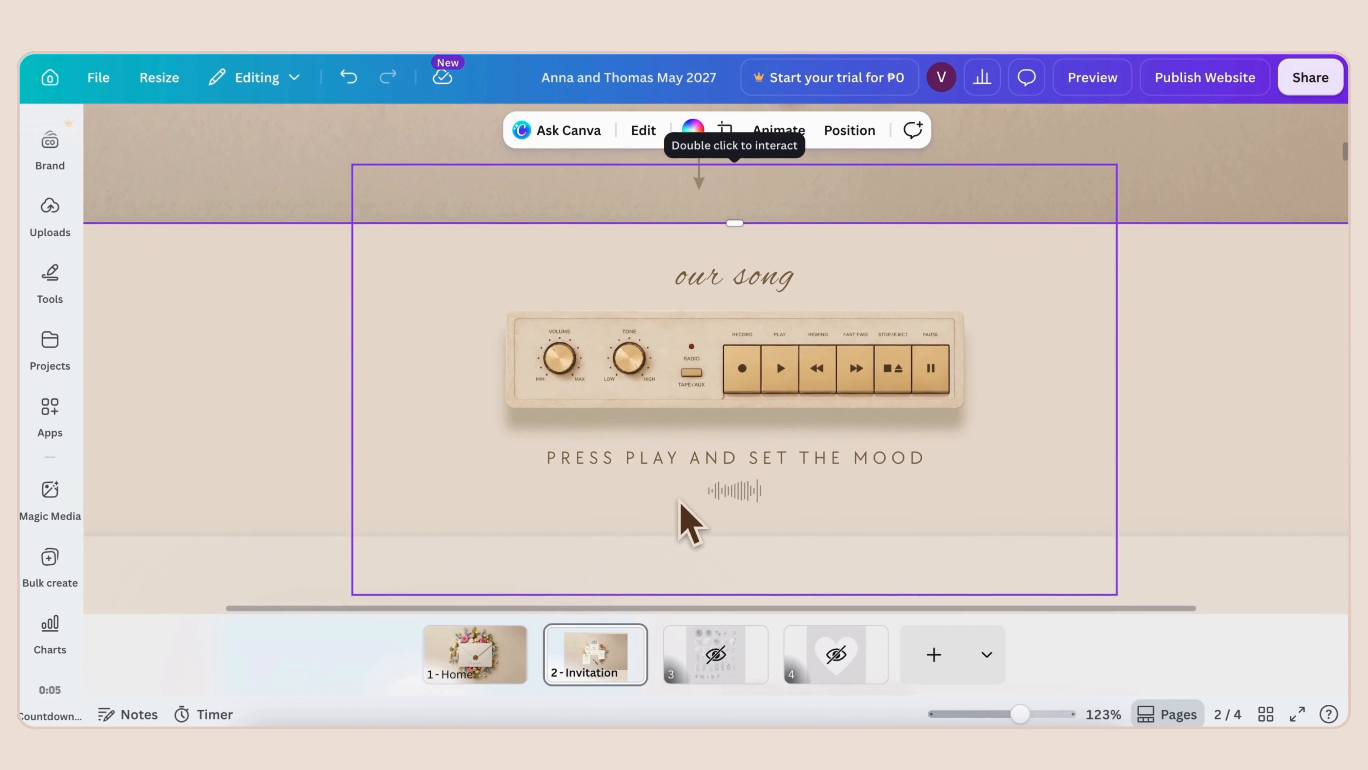
pyautogui.scroll(-5, 679, 504)
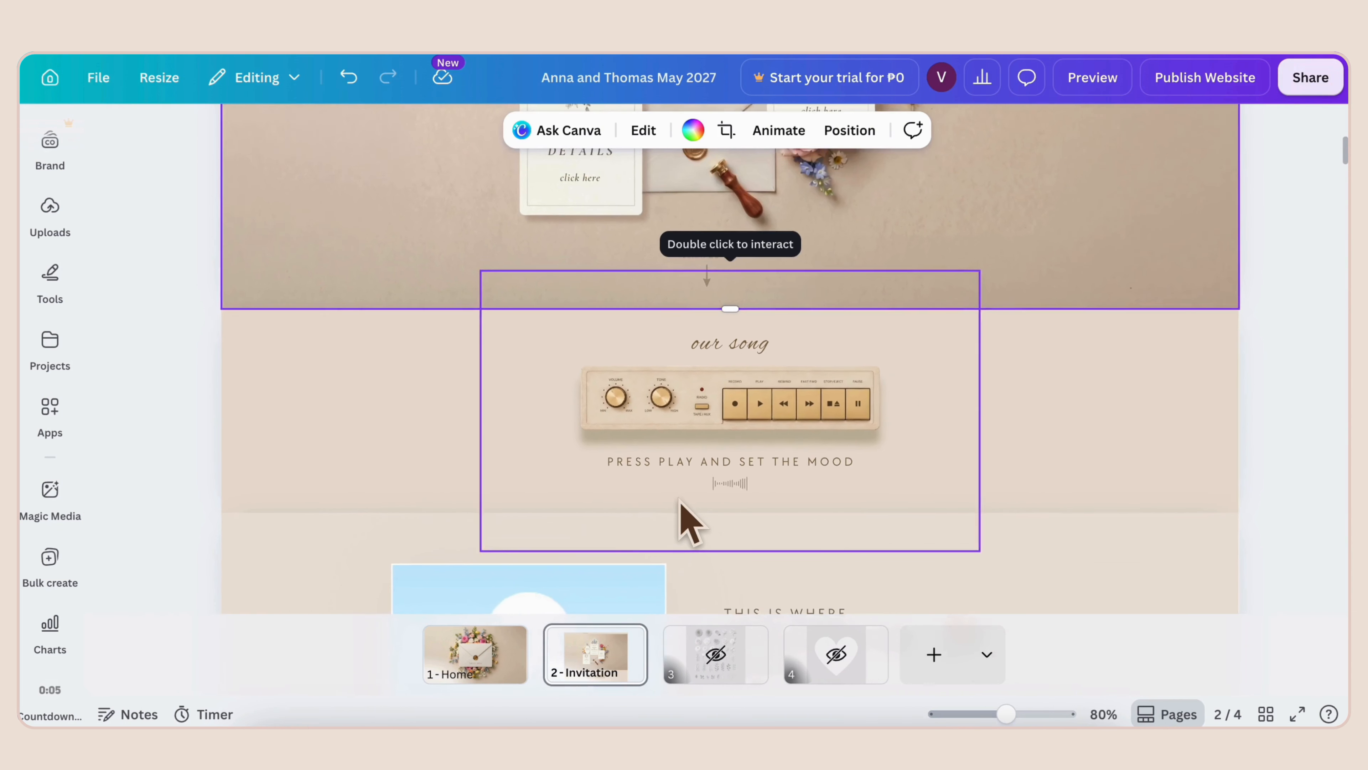
pyautogui.scroll(-1, 680, 502)
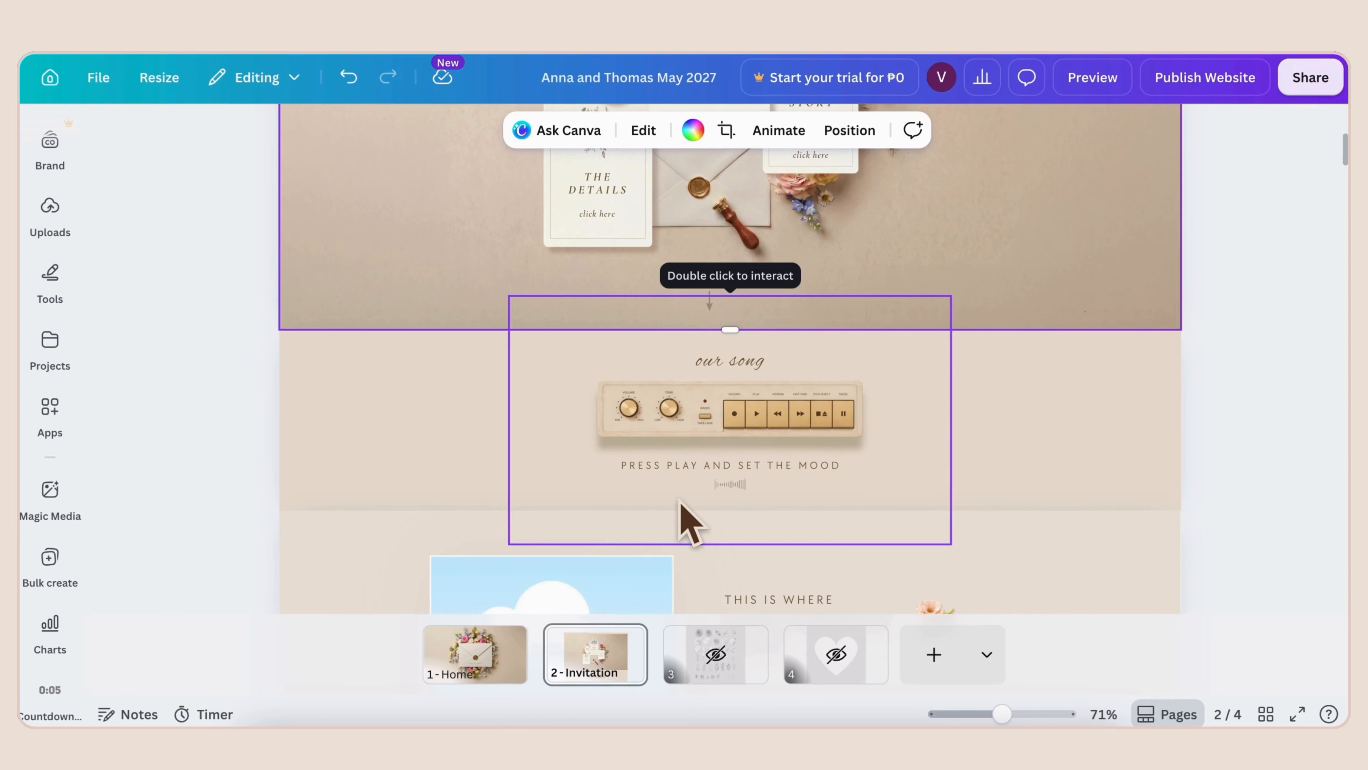
pyautogui.click(663, 468)
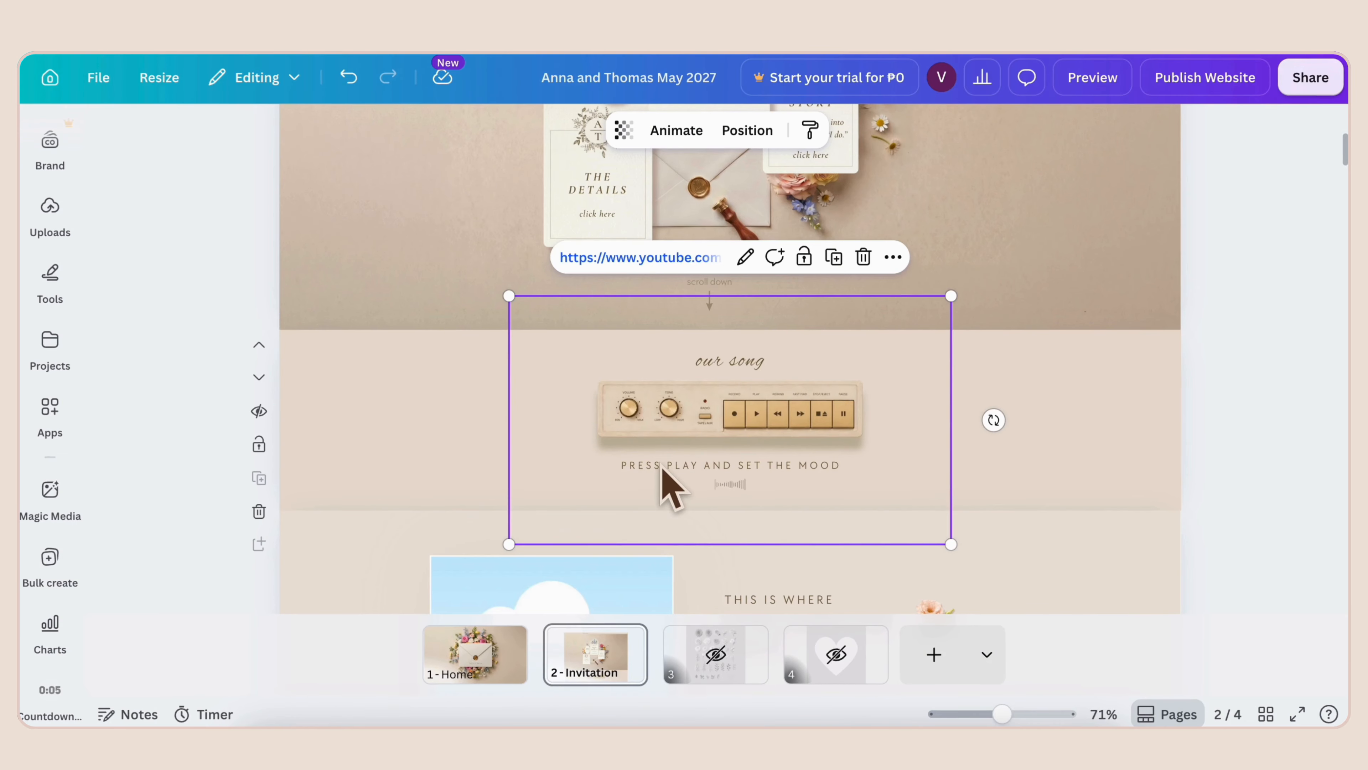
pyautogui.click(624, 130)
pyautogui.moveTo(525, 207); pyautogui.dragTo(665, 212)
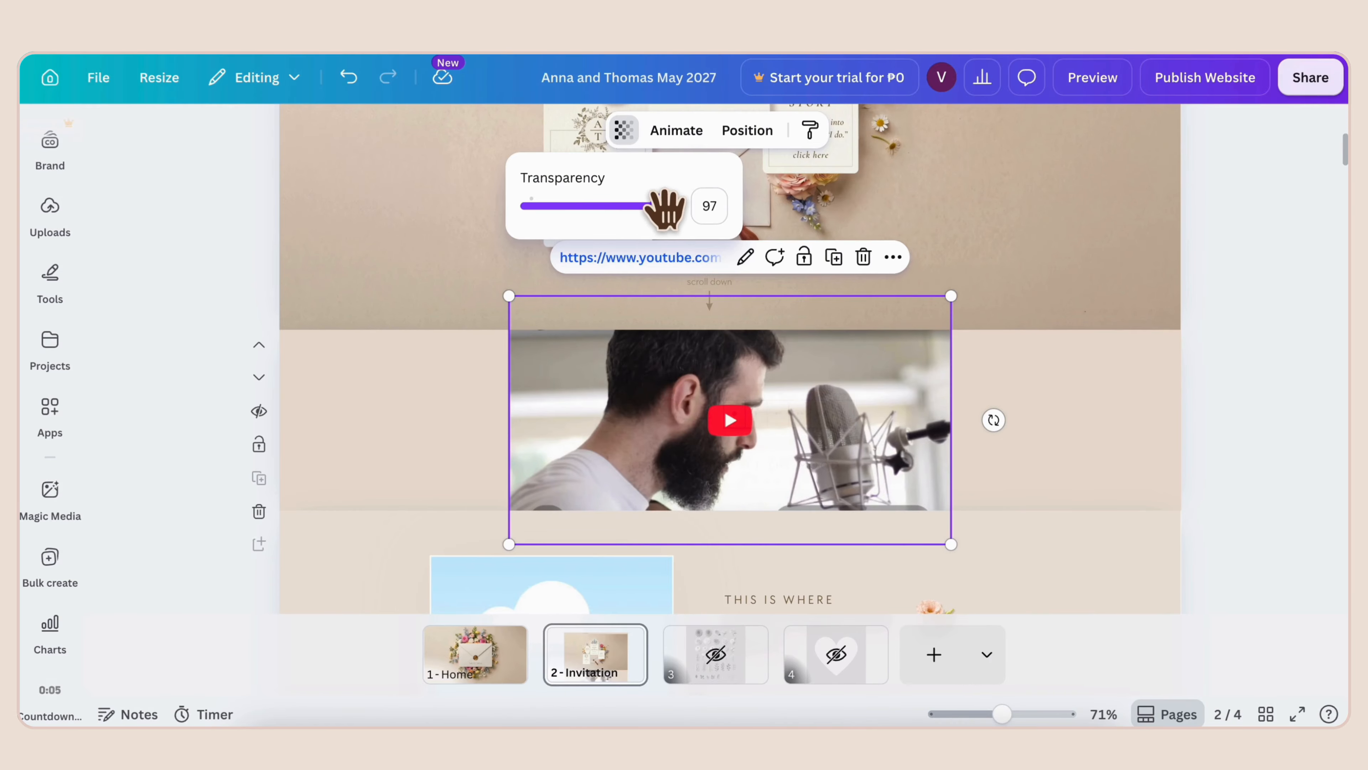
# - Replace the video embed's link with the copied YouTube link for Natalie Cole's "This Will Be"
pyautogui.doubleClick(792, 379)
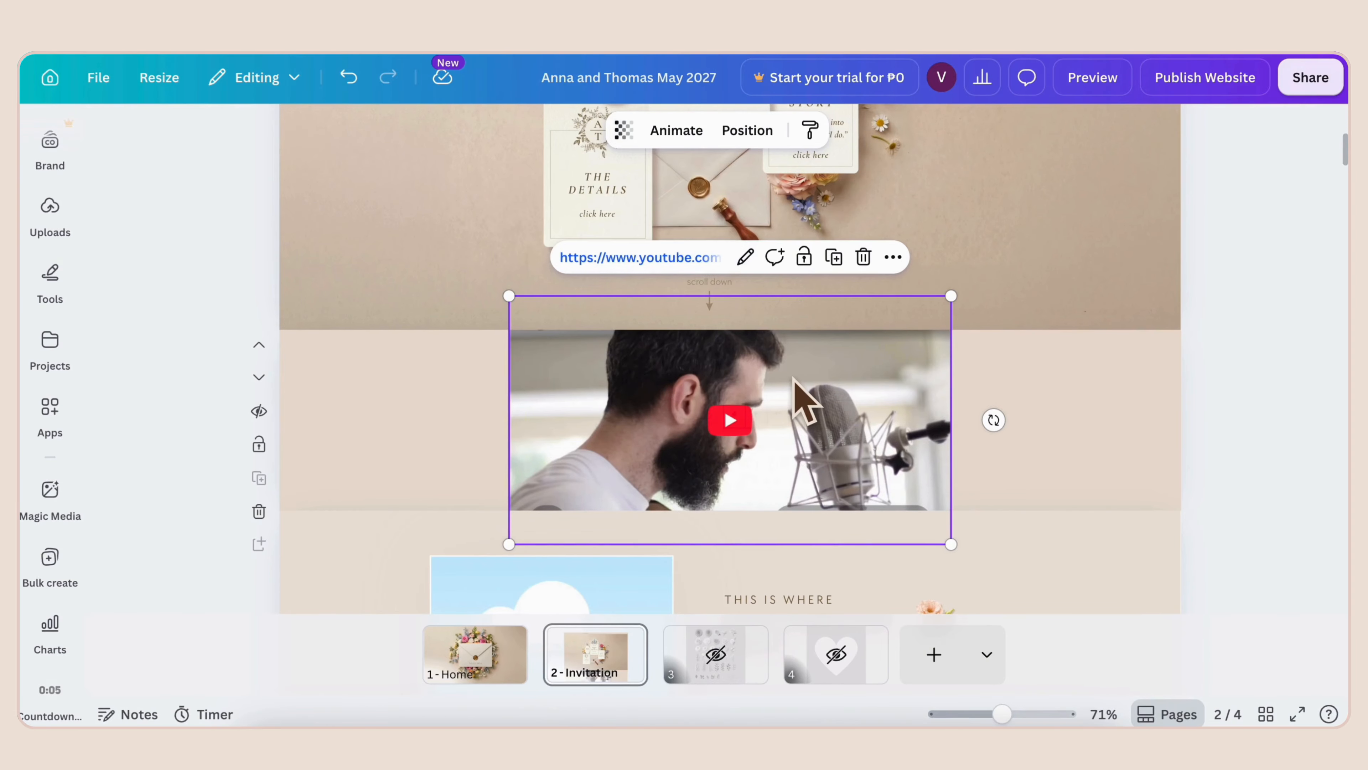
pyautogui.click(793, 379)
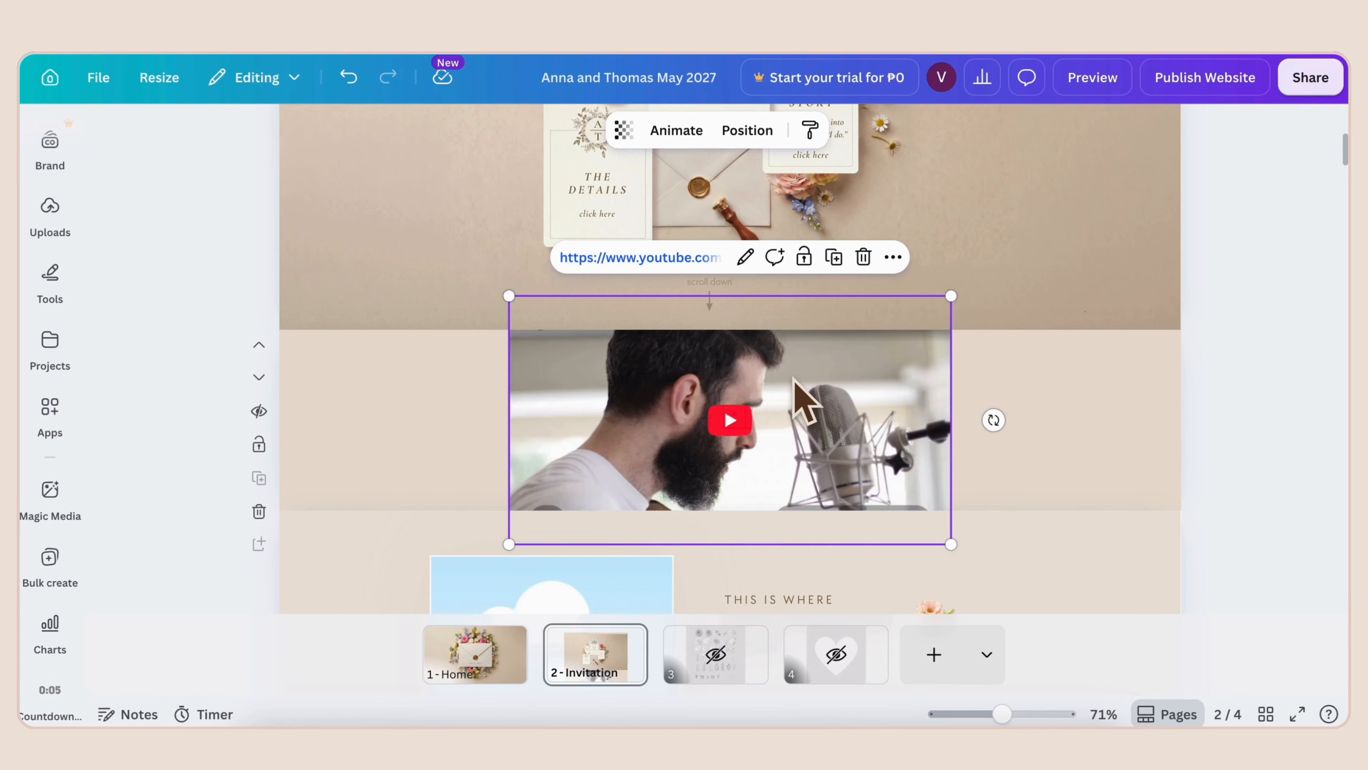
pyautogui.click(746, 258)
pyautogui.hotkey('ctrl', 'v')
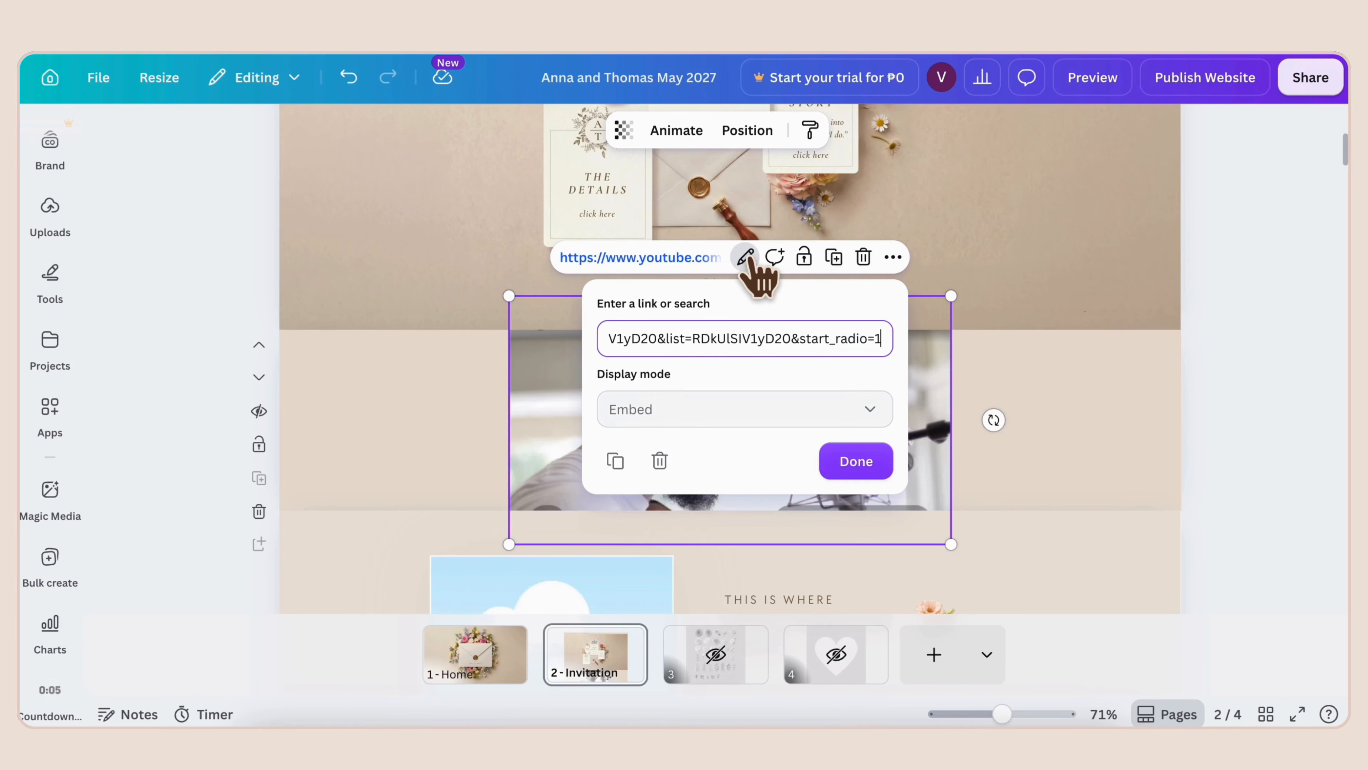
pyautogui.click(854, 461)
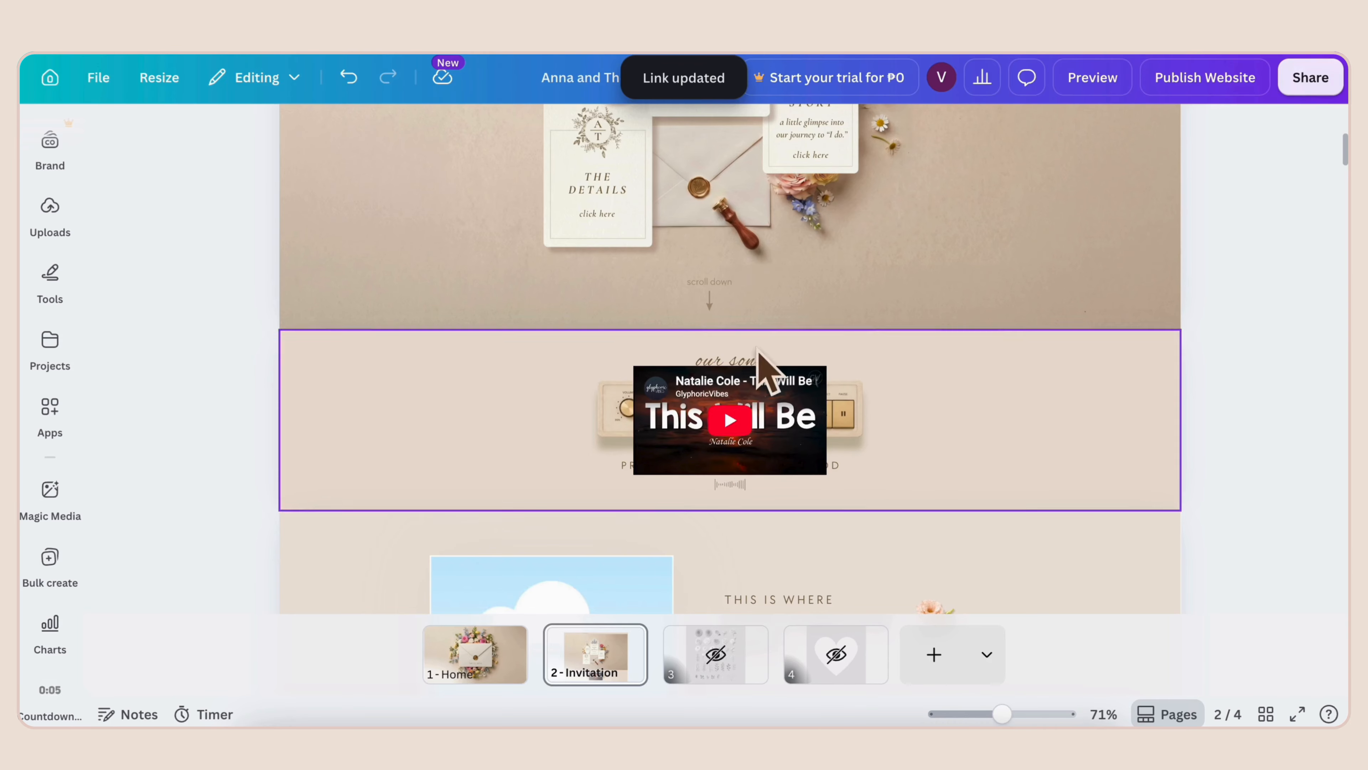
# - Enlarge the song video embed to cover the whole music player area and set its transparency to 0
pyautogui.click(788, 446)
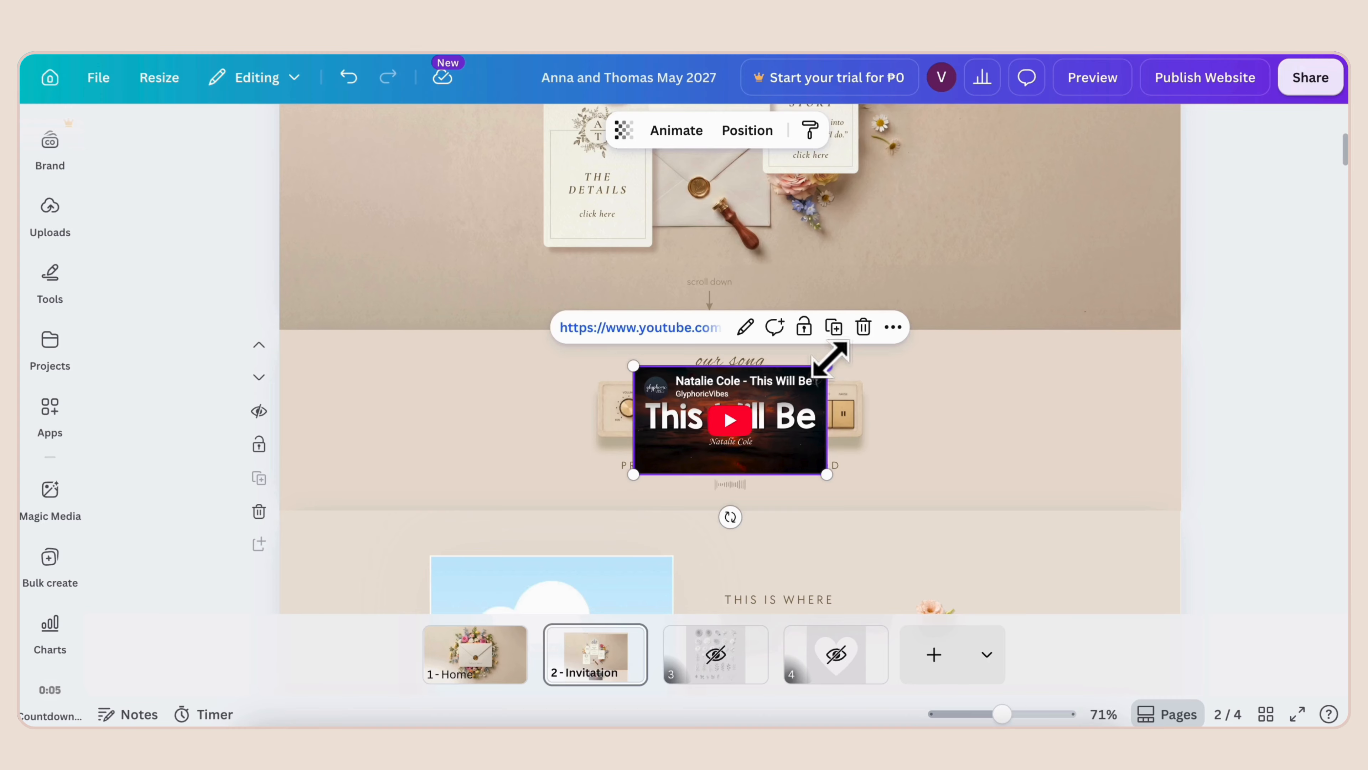
pyautogui.moveTo(830, 358); pyautogui.dragTo(977, 286)
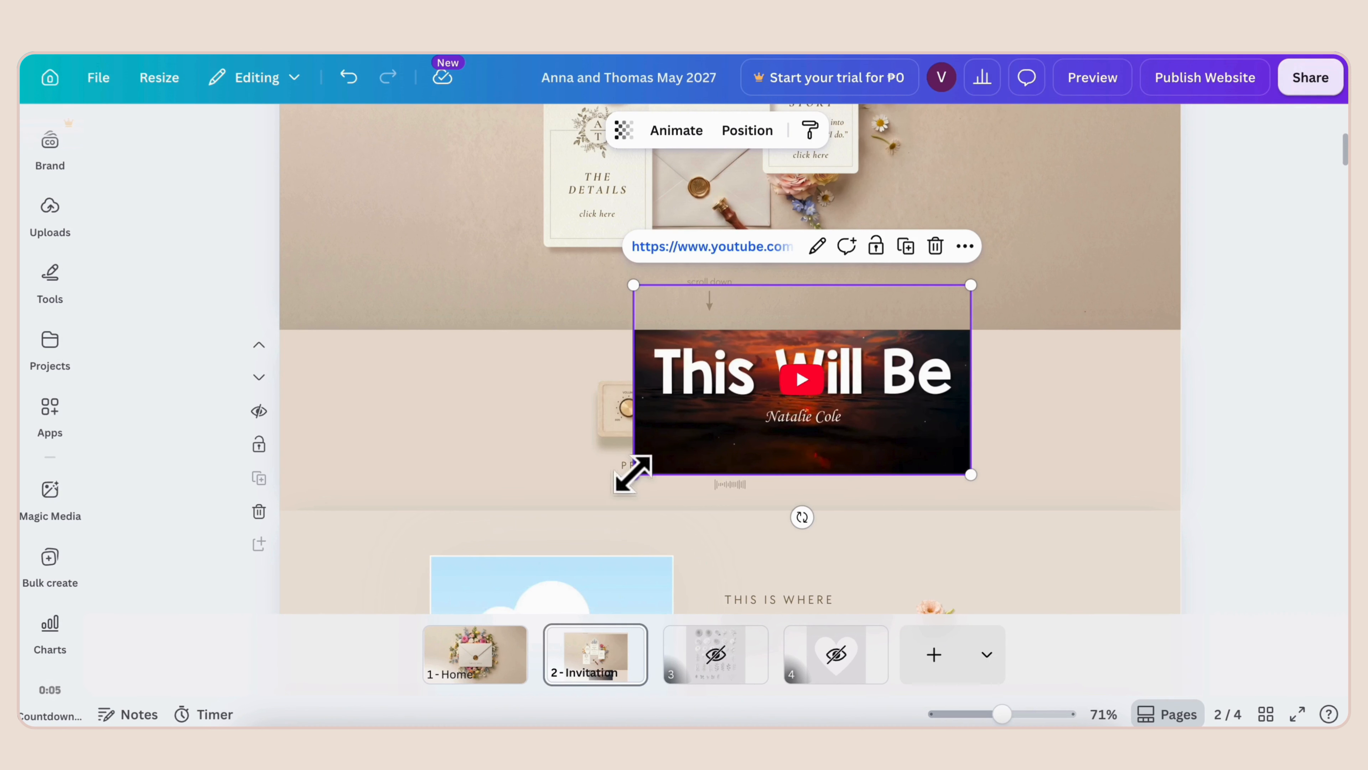
pyautogui.moveTo(633, 475); pyautogui.dragTo(516, 601)
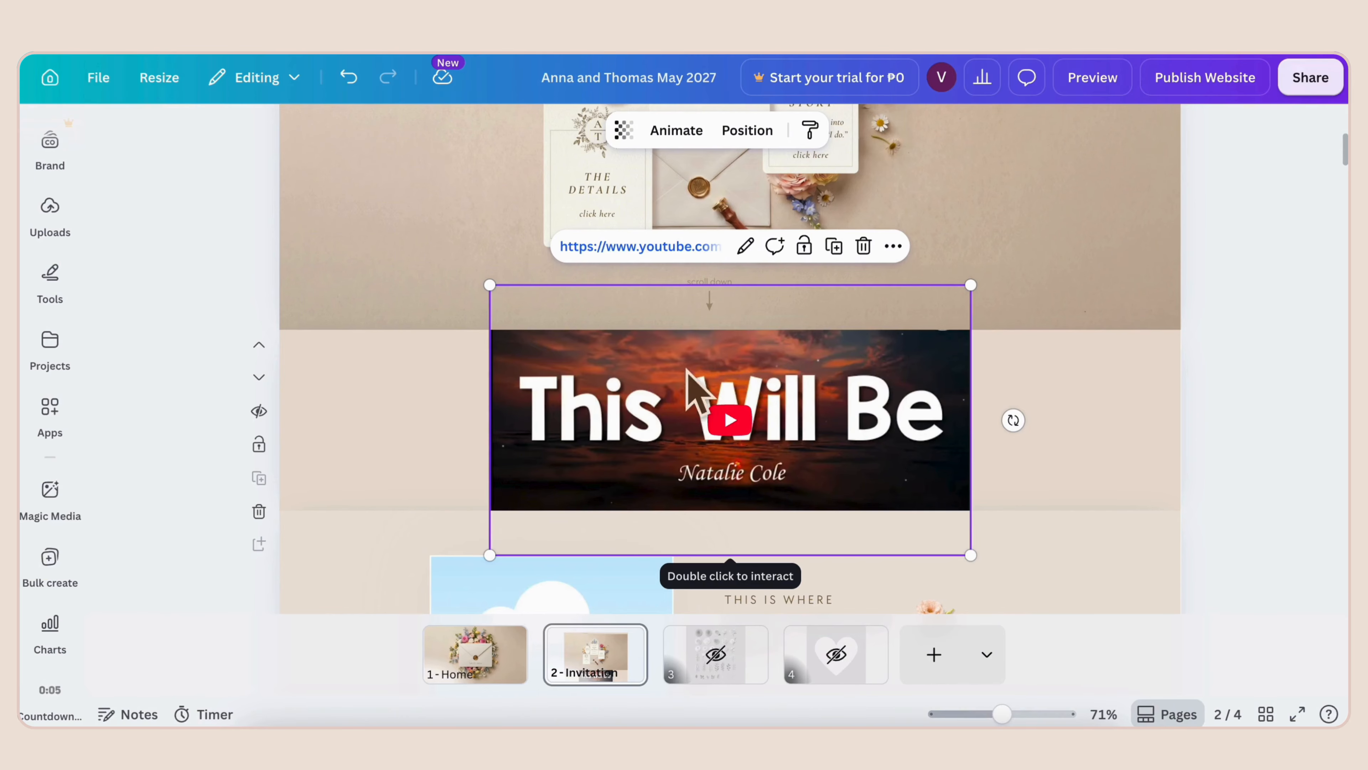
pyautogui.click(624, 131)
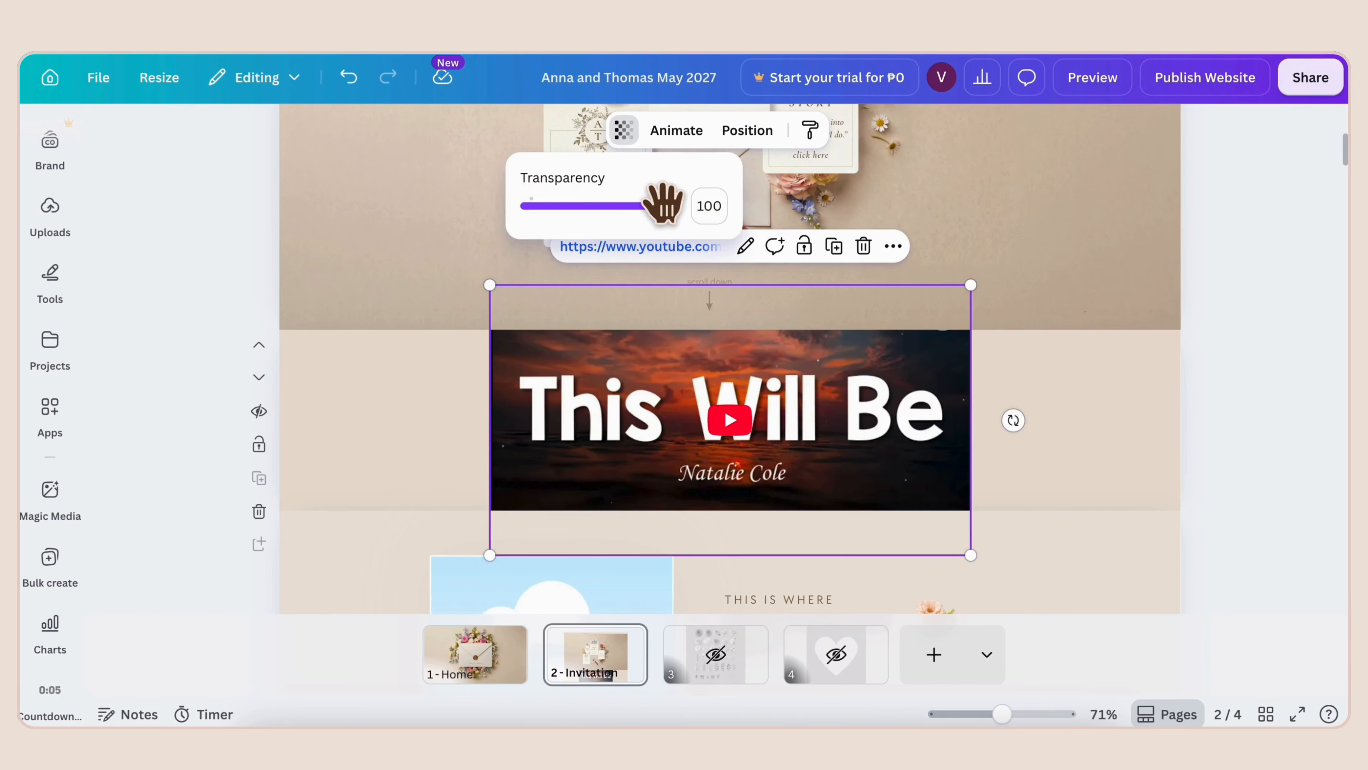
pyautogui.moveTo(665, 206); pyautogui.dragTo(501, 231)
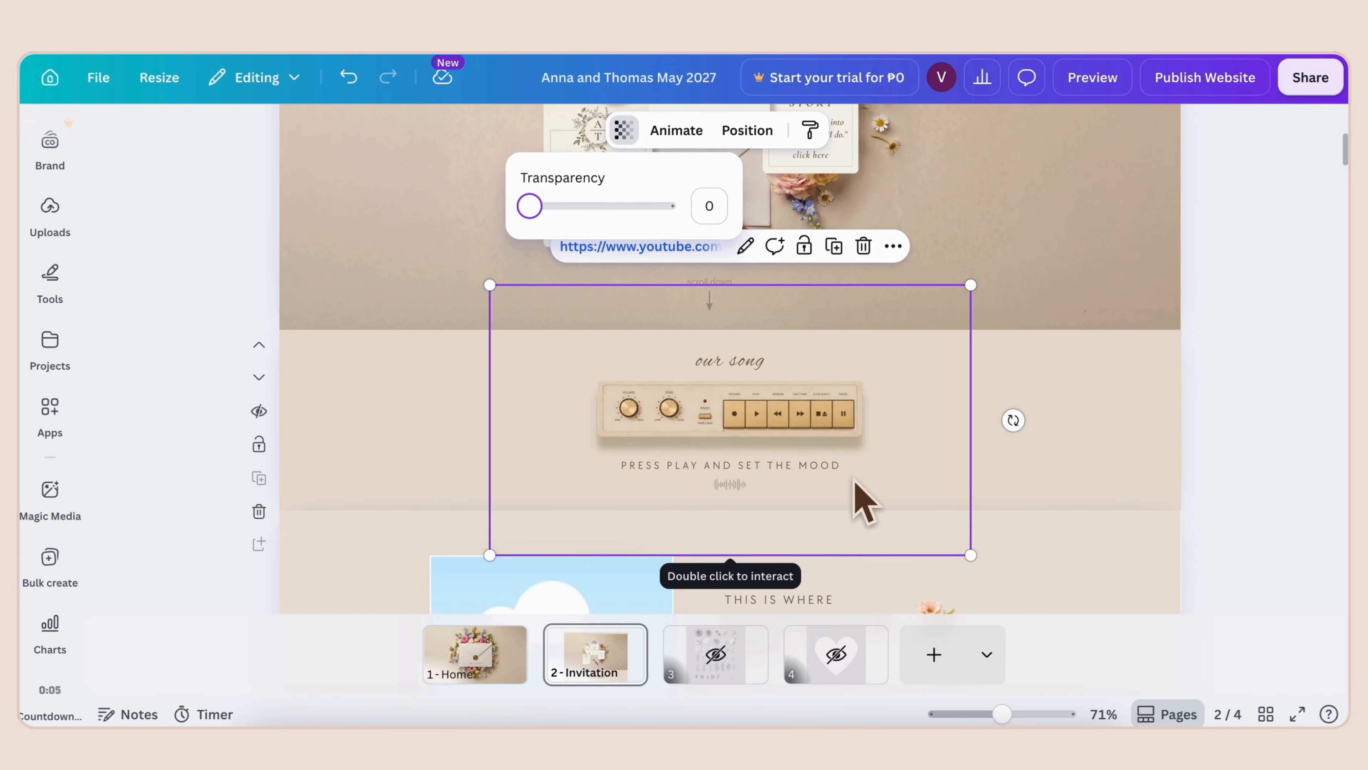
# - Move the invisible video embed off the music player and back, and align it to the page's horizontal center
pyautogui.moveTo(792, 402); pyautogui.dragTo(1070, 386)
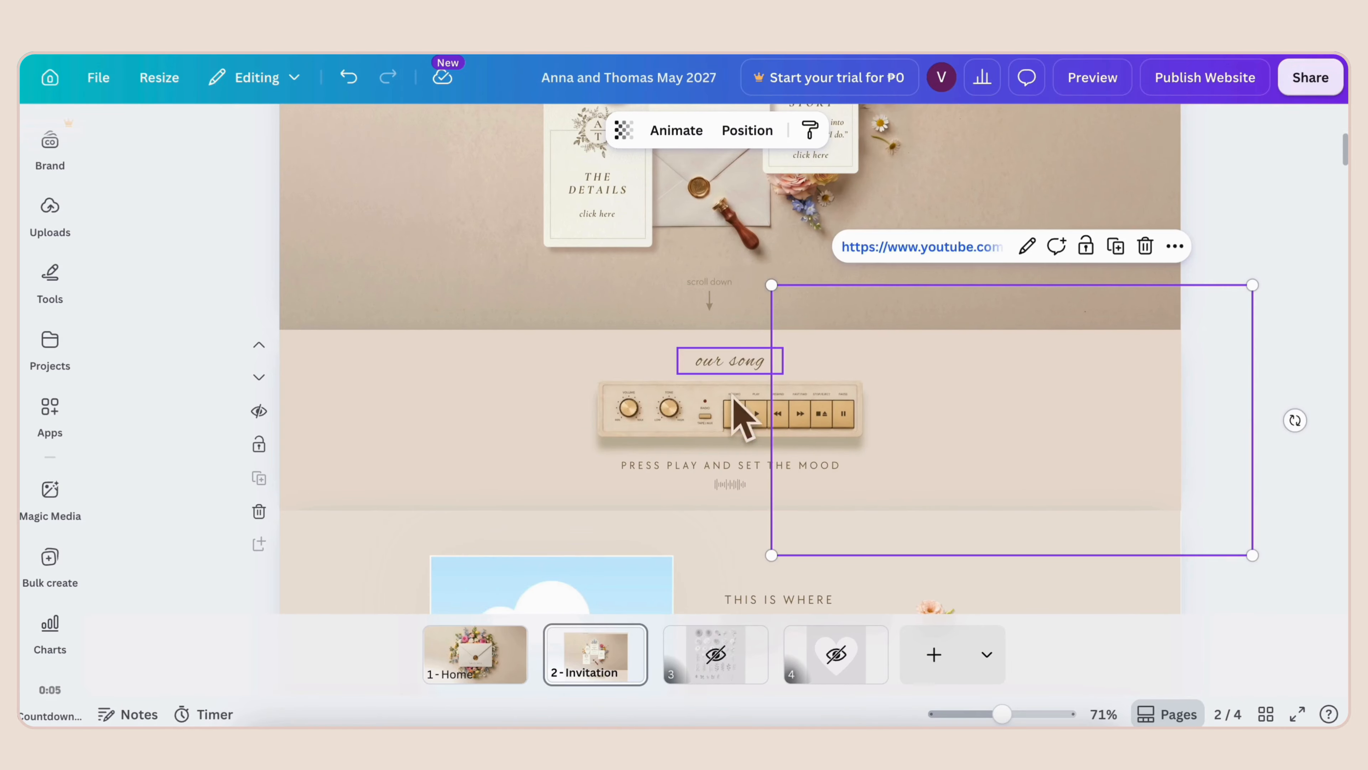
pyautogui.moveTo(978, 388); pyautogui.dragTo(707, 383)
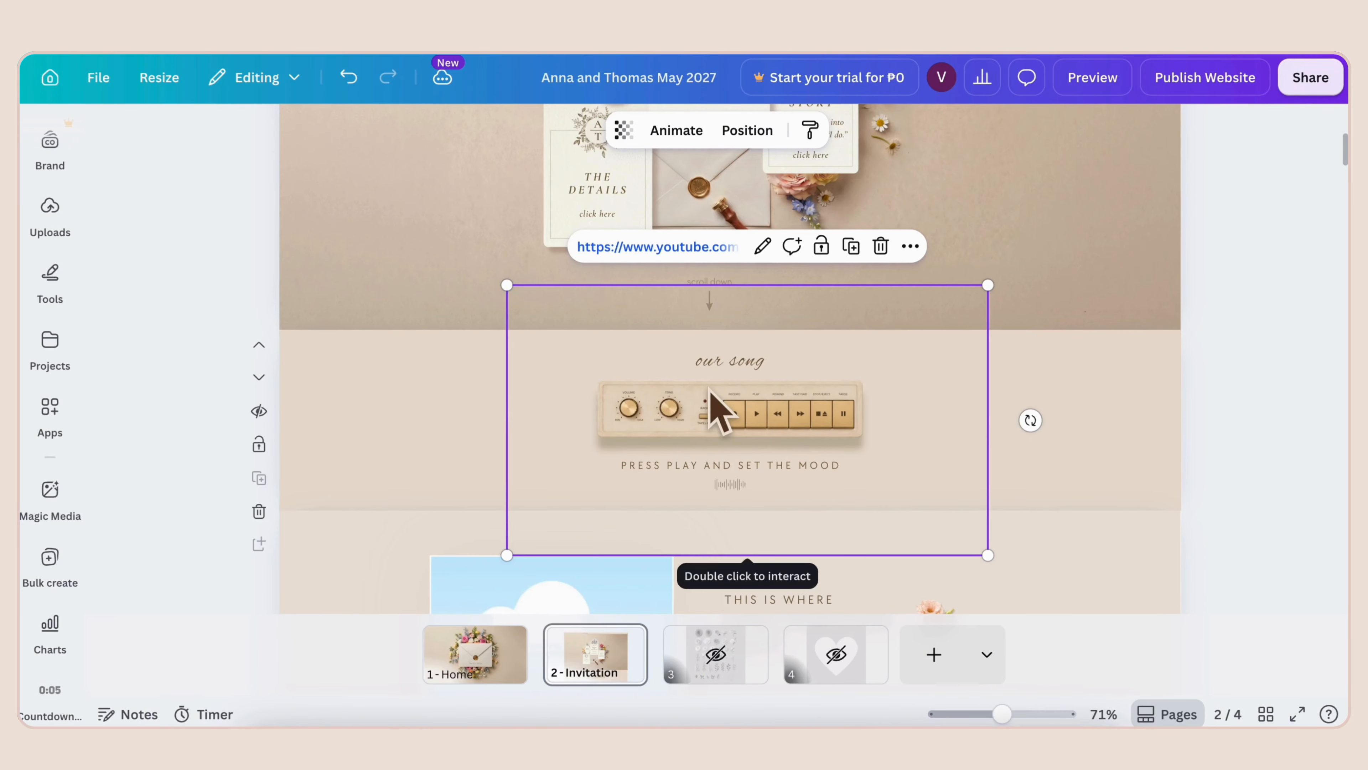
pyautogui.rightClick(893, 442)
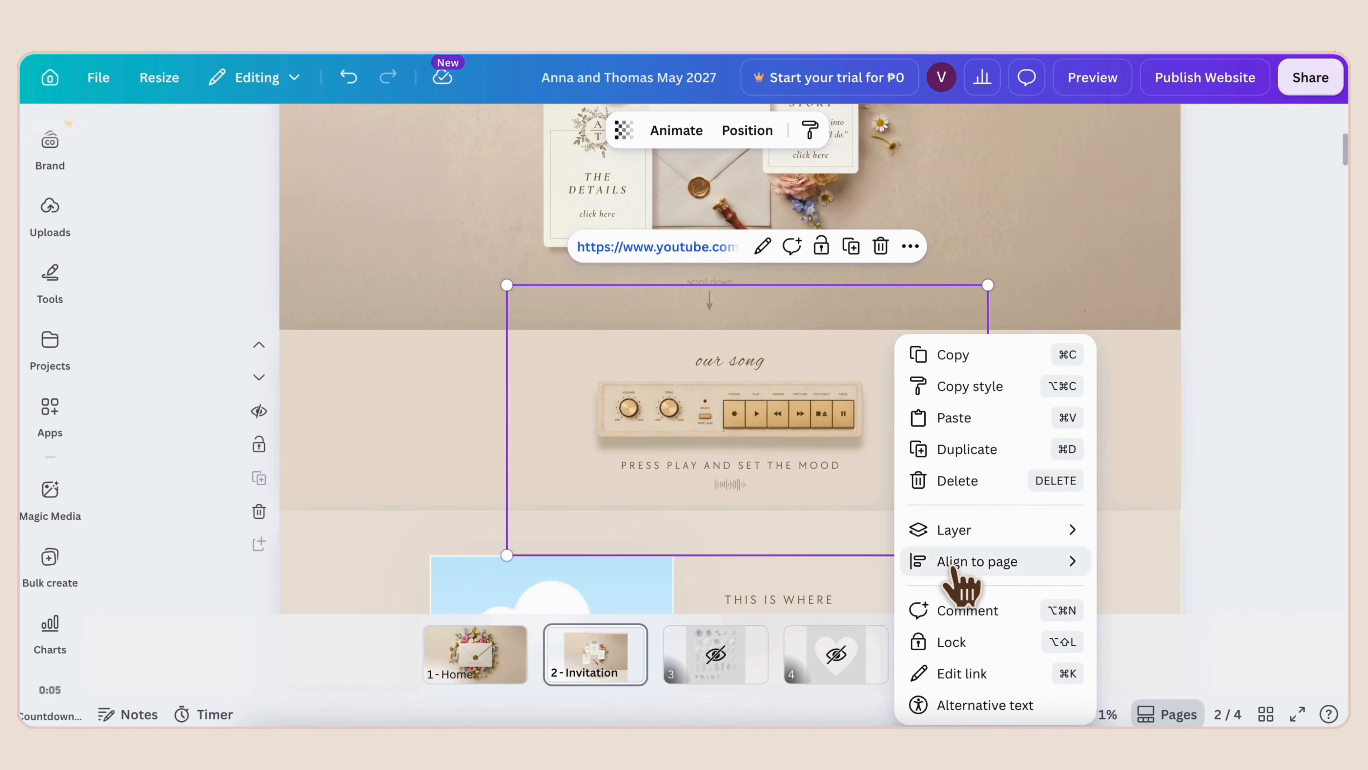
pyautogui.moveTo(956, 563)
pyautogui.click(1142, 561)
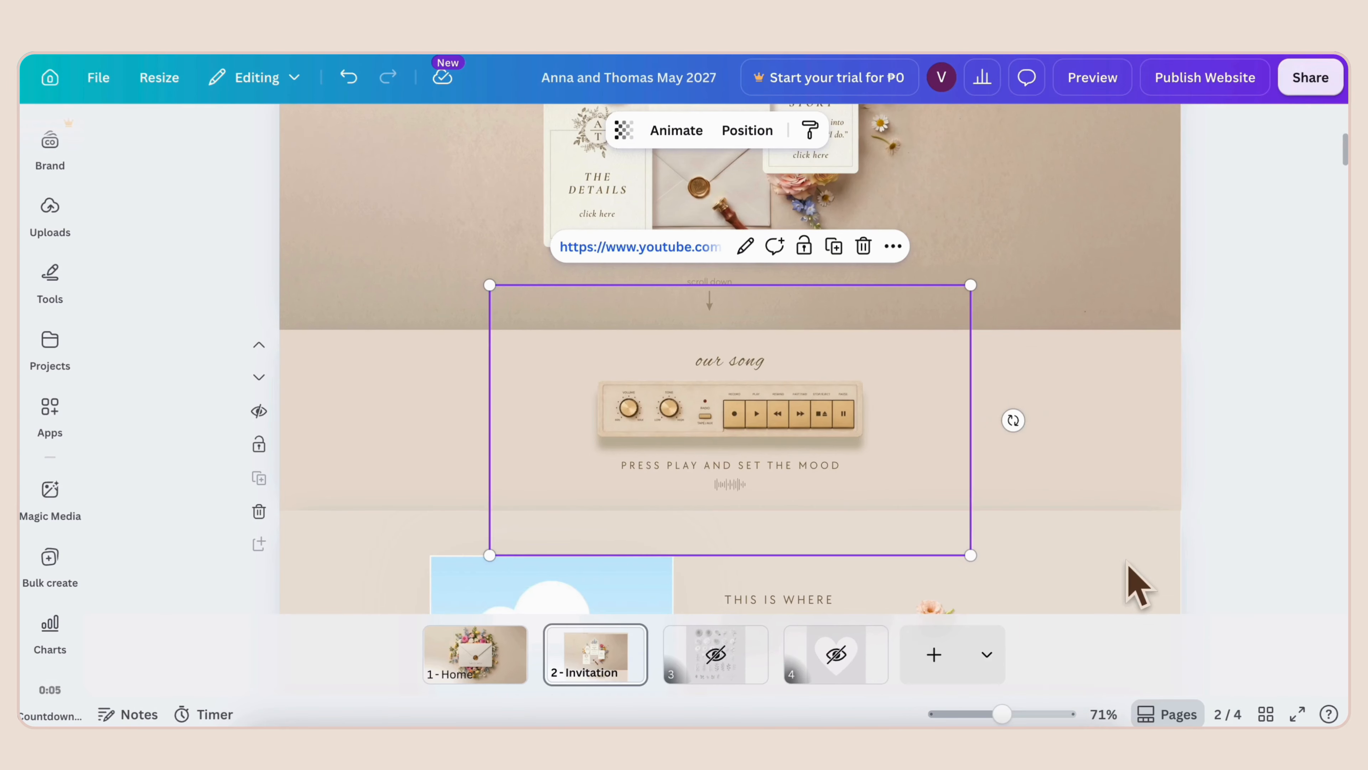
# - Fill the empty photo frame beside "Our Forever begins" with the uploaded photo of the laughing couple embracing
pyautogui.click(1086, 571)
pyautogui.scroll(-3, 1085, 571)
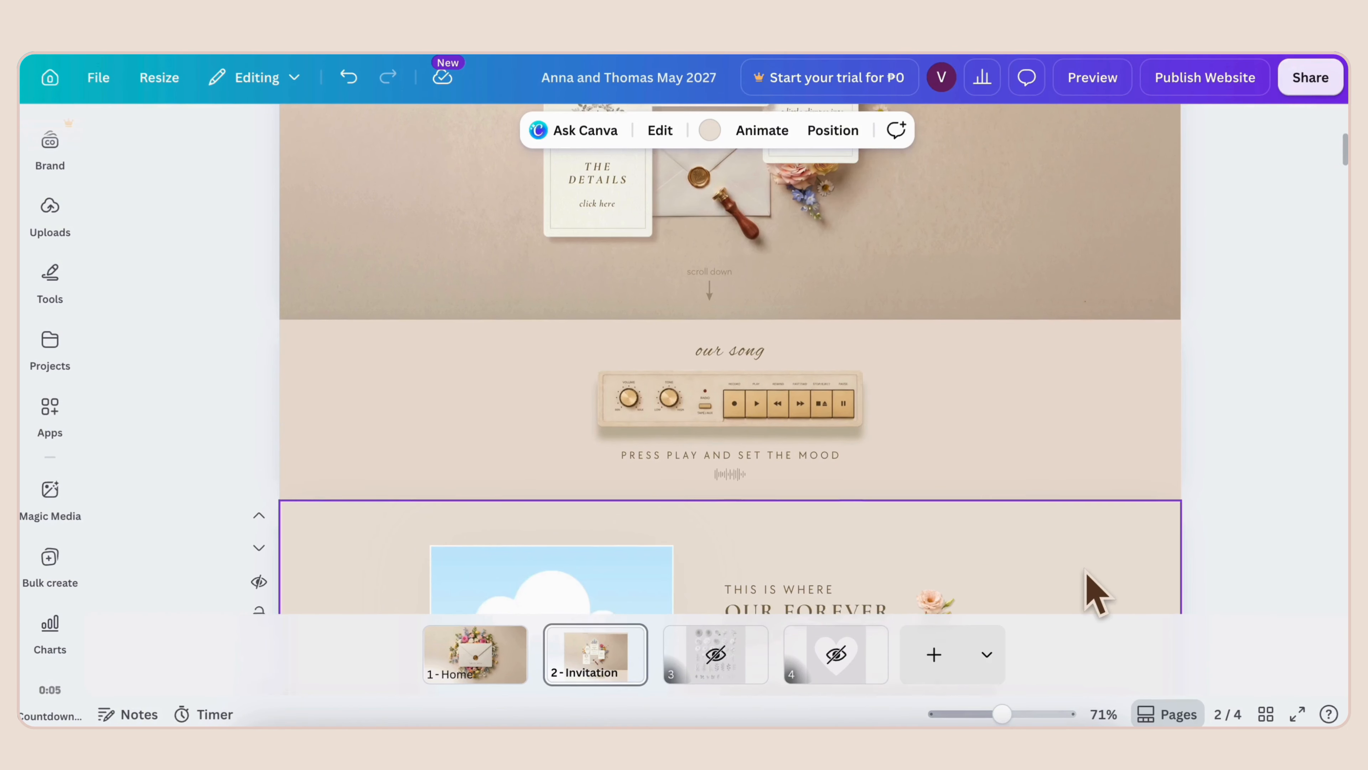
pyautogui.scroll(-3, 1094, 593)
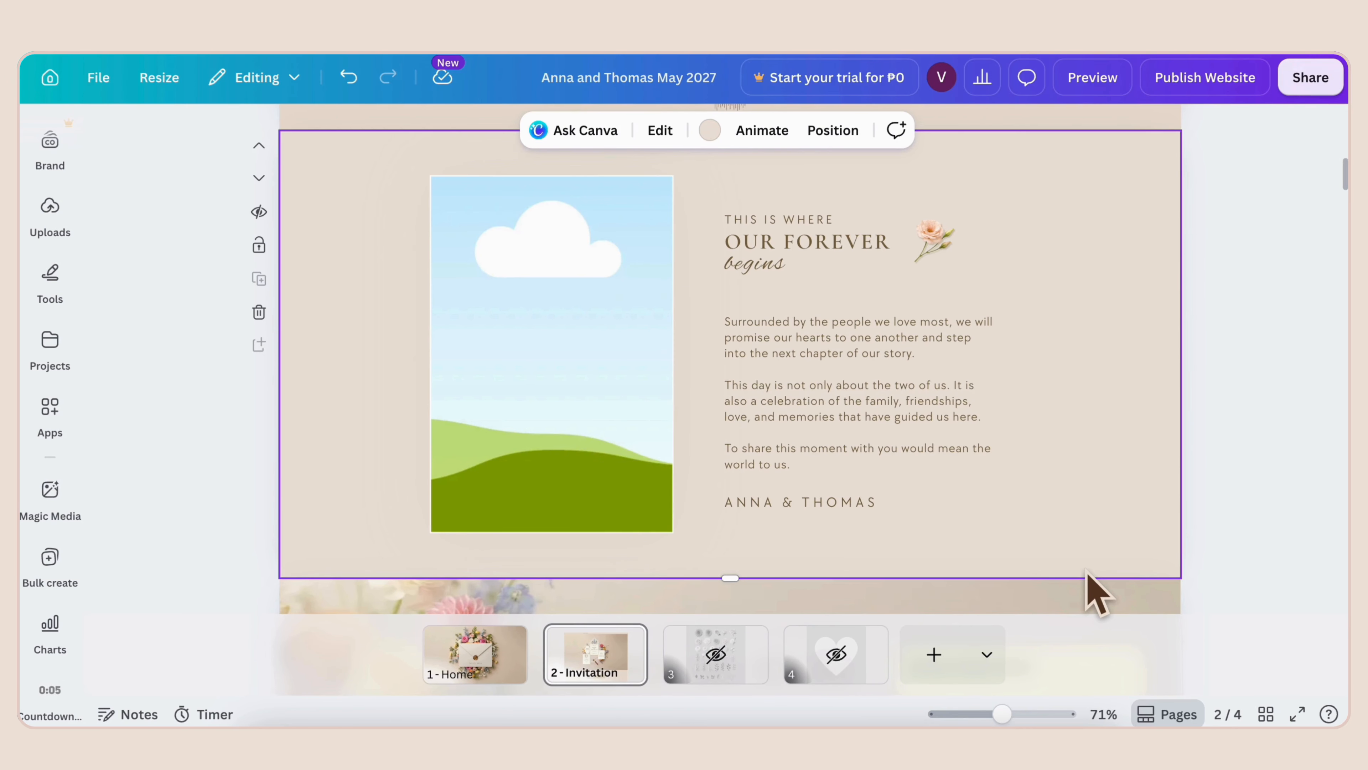
pyautogui.click(927, 409)
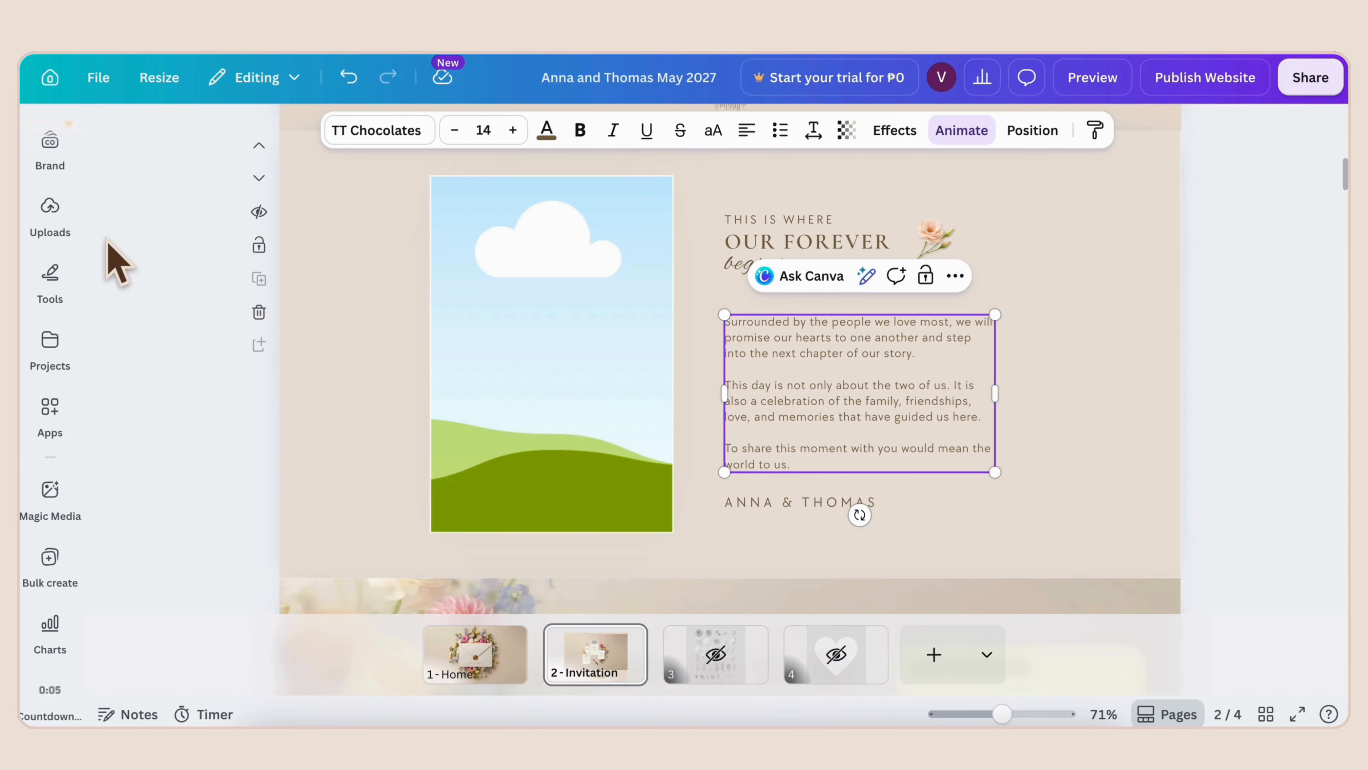
pyautogui.click(50, 208)
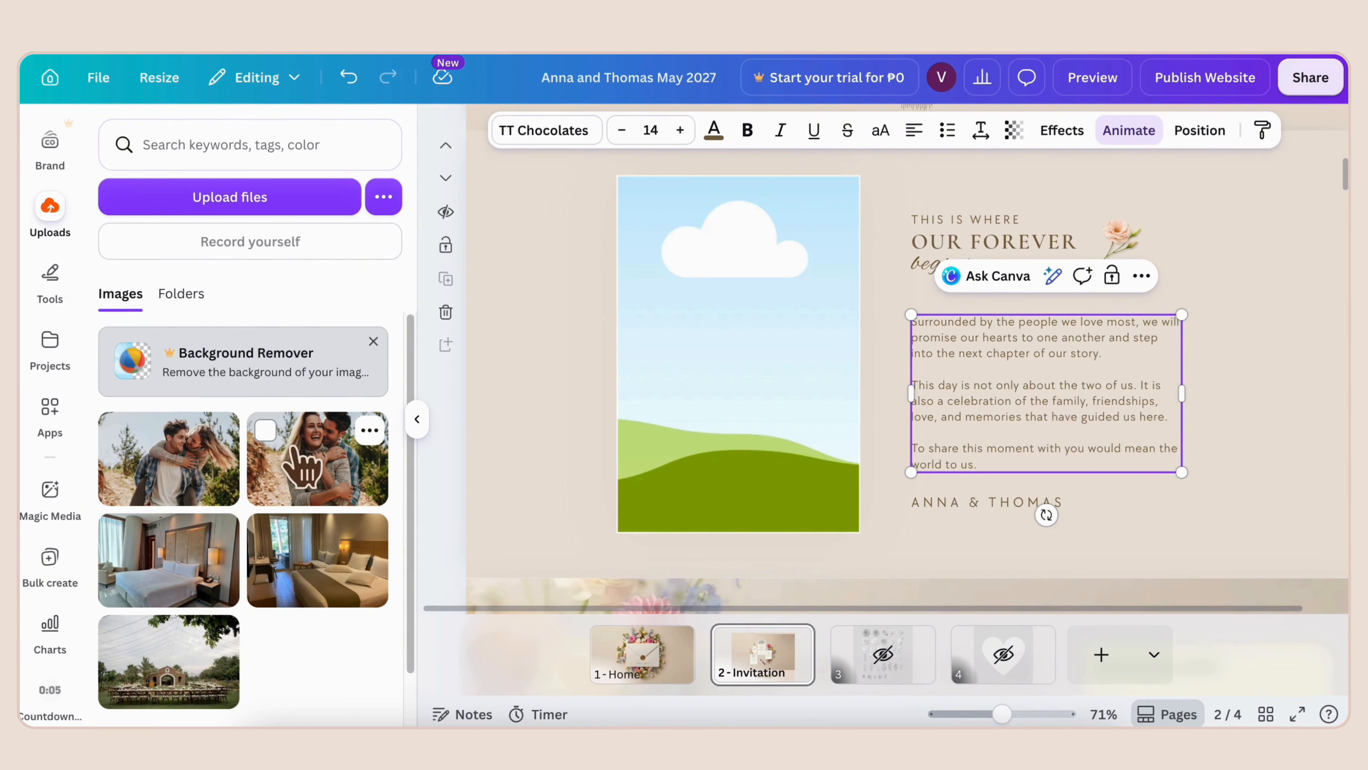
pyautogui.moveTo(267, 431); pyautogui.dragTo(641, 407)
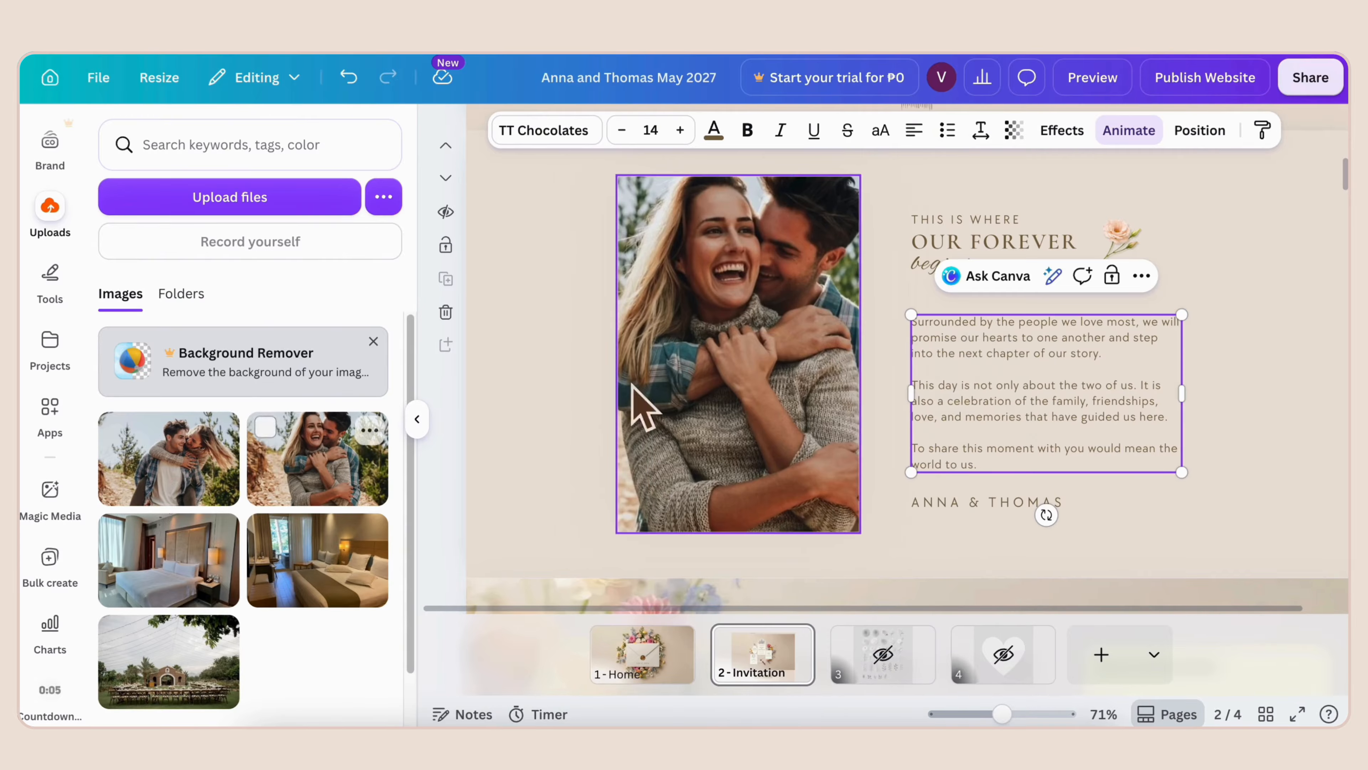
pyautogui.click(417, 420)
# - Open the crop adjustment of the couple's photo in its frame and confirm it
pyautogui.doubleClick(531, 364)
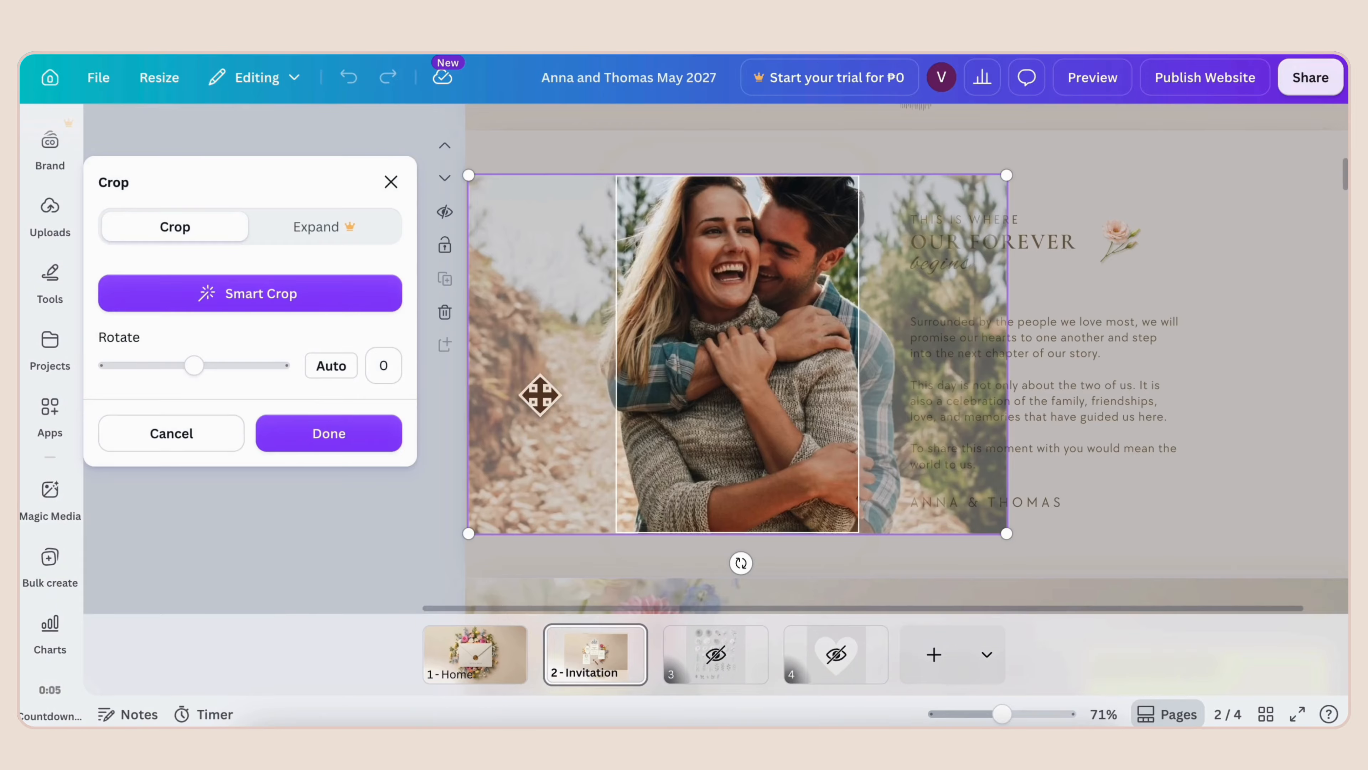
pyautogui.moveTo(466, 531)
pyautogui.mouseDown()
pyautogui.moveTo(448, 550)
pyautogui.moveTo(465, 535)
pyautogui.mouseUp()
pyautogui.click(348, 431)
pyautogui.click(884, 509)
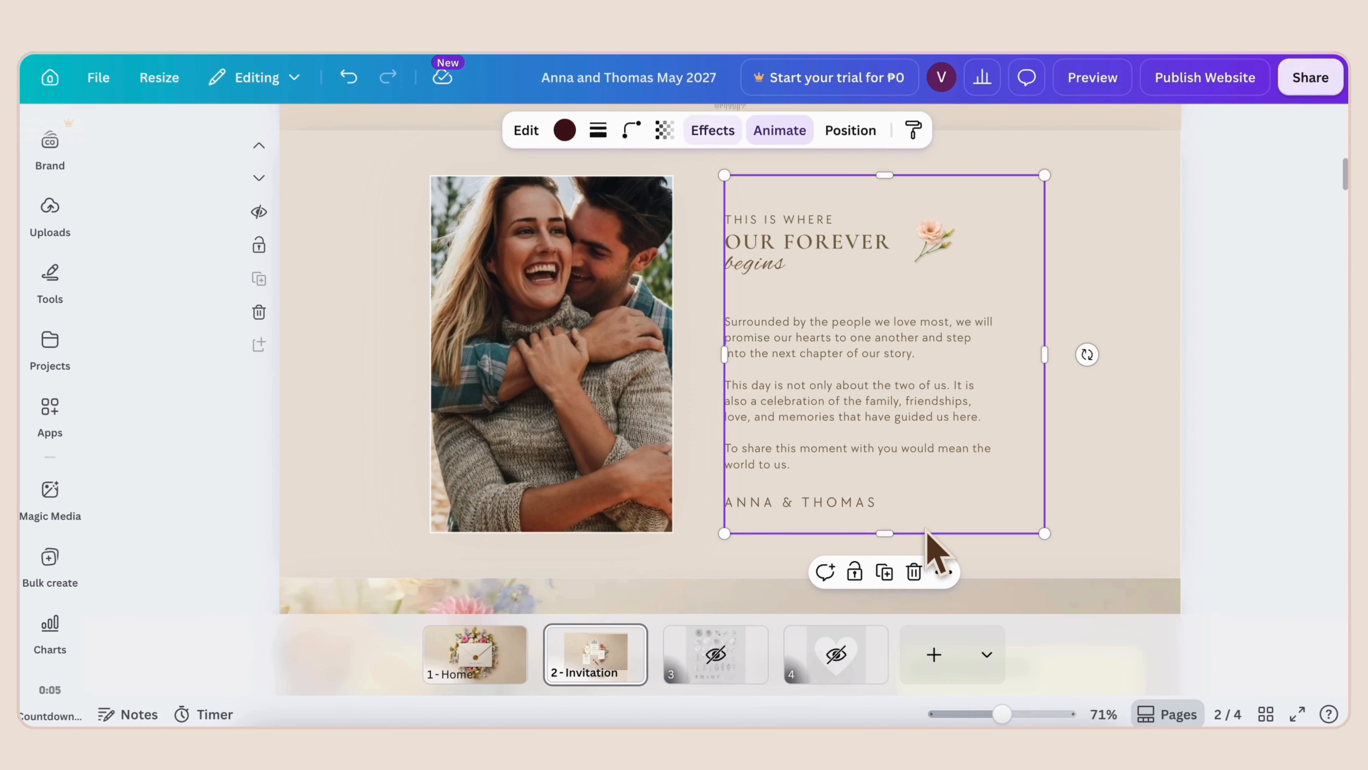
# - Set the target date of the countdown timer under "Our new chapter begins in" to 02.05.2027
pyautogui.scroll(-5, 927, 539)
pyautogui.scroll(-2, 934, 552)
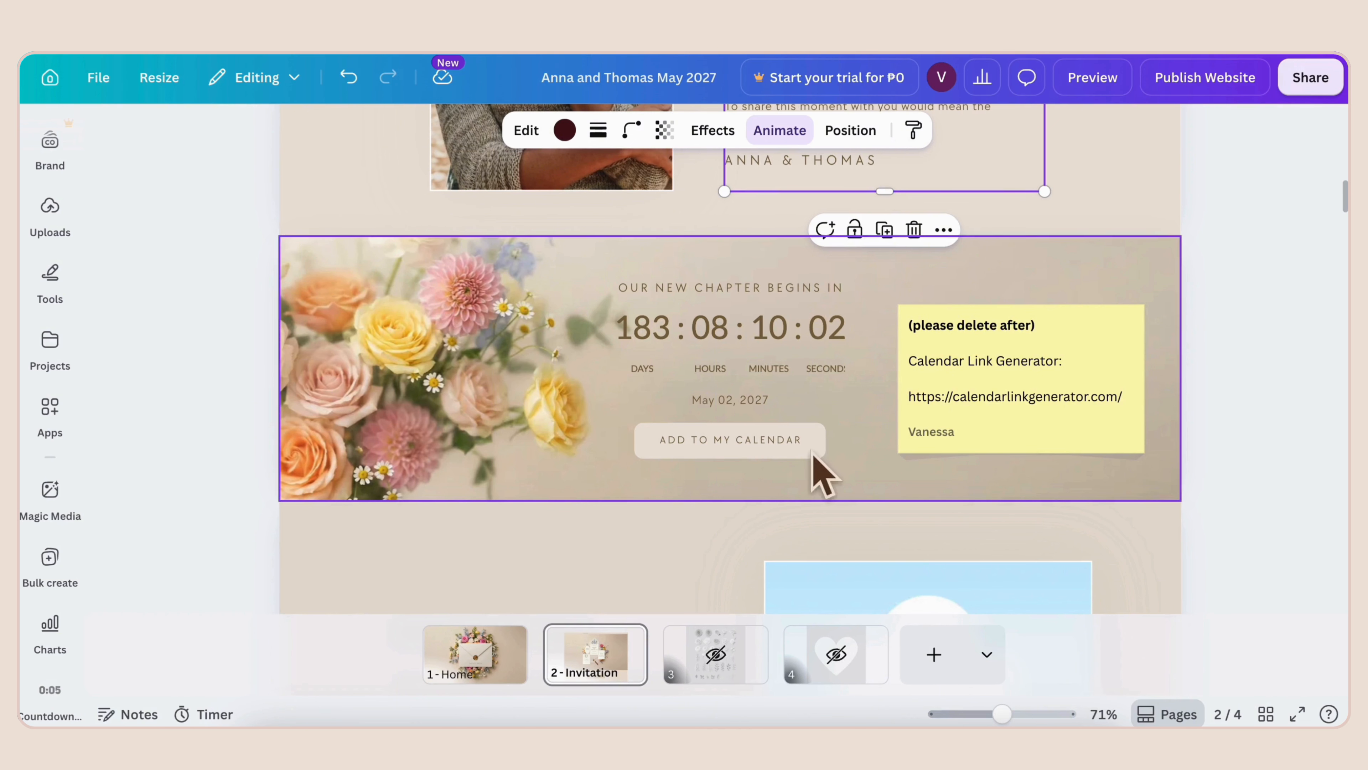
pyautogui.click(803, 331)
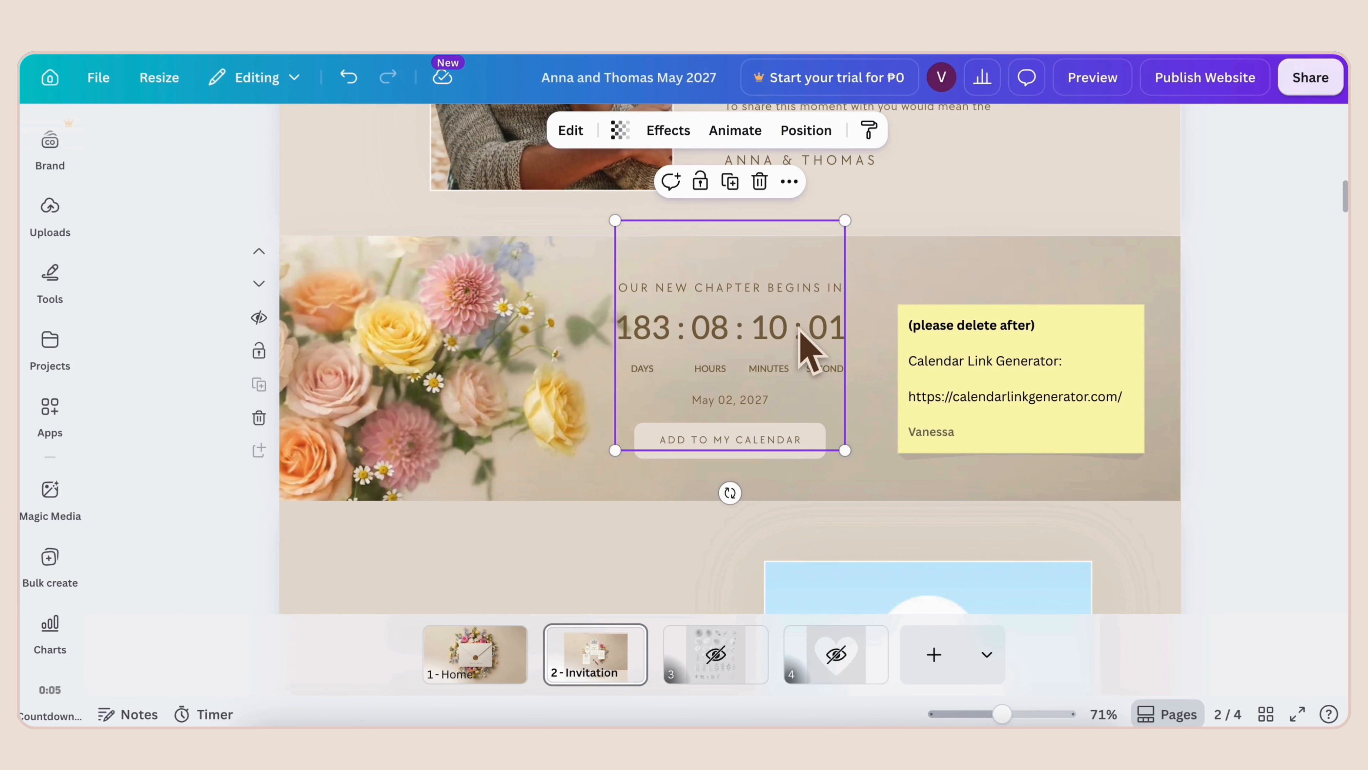
pyautogui.click(573, 131)
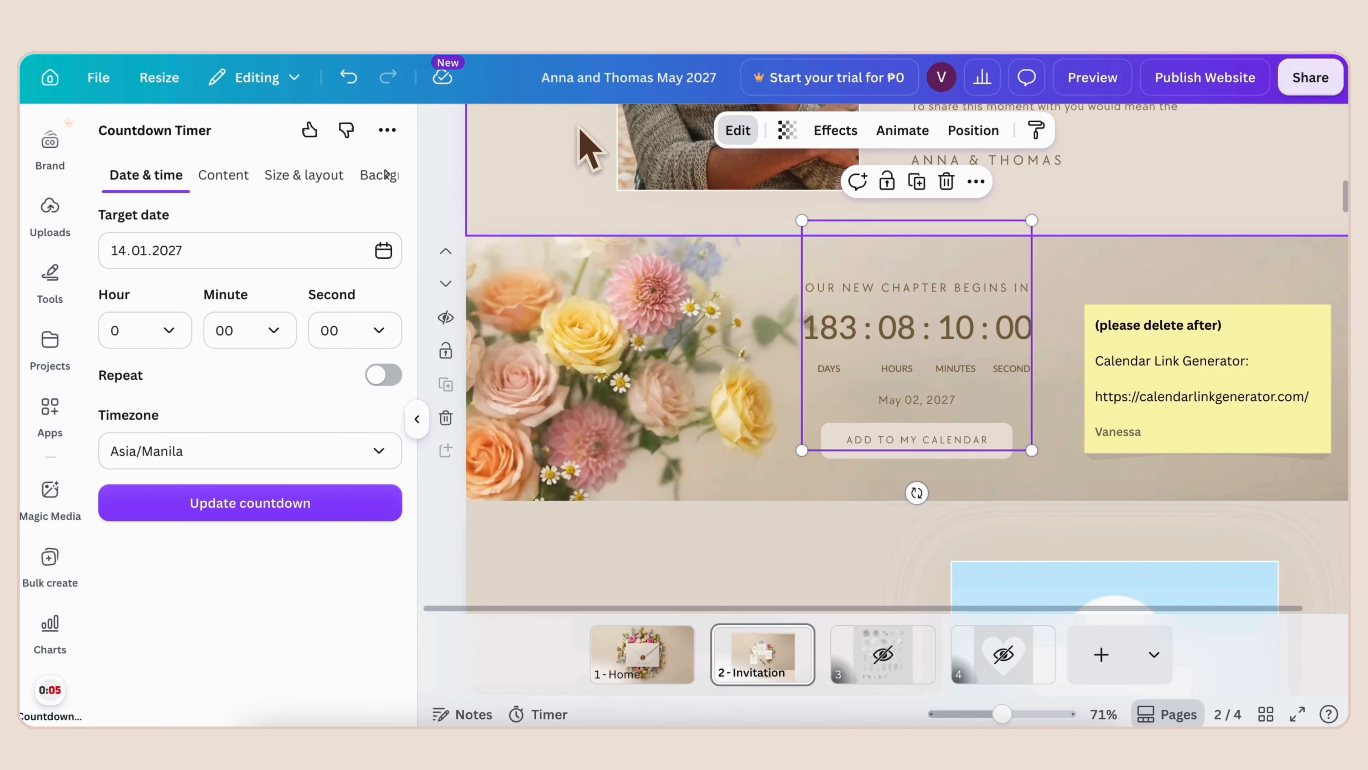
pyautogui.click(384, 250)
pyautogui.click(364, 306)
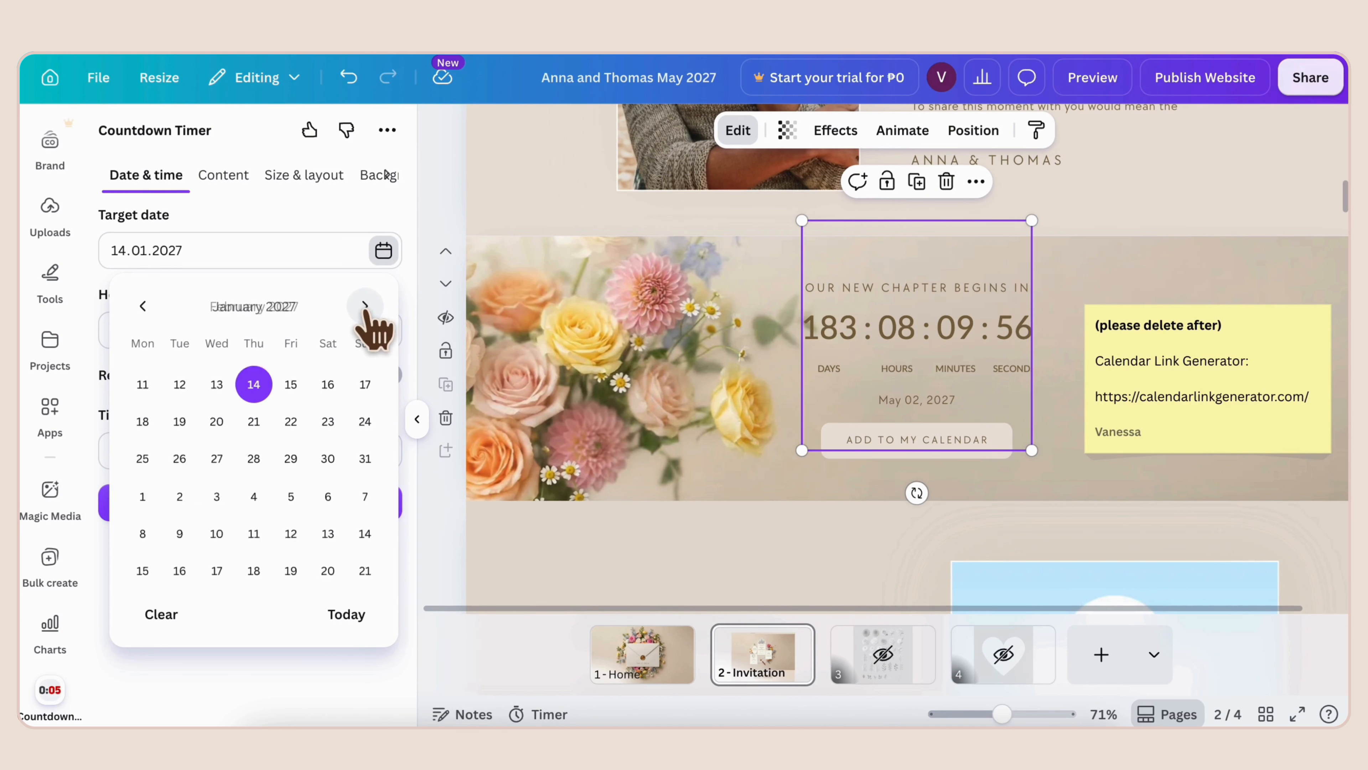
pyautogui.click(364, 306)
pyautogui.click(365, 306)
pyautogui.click(364, 306)
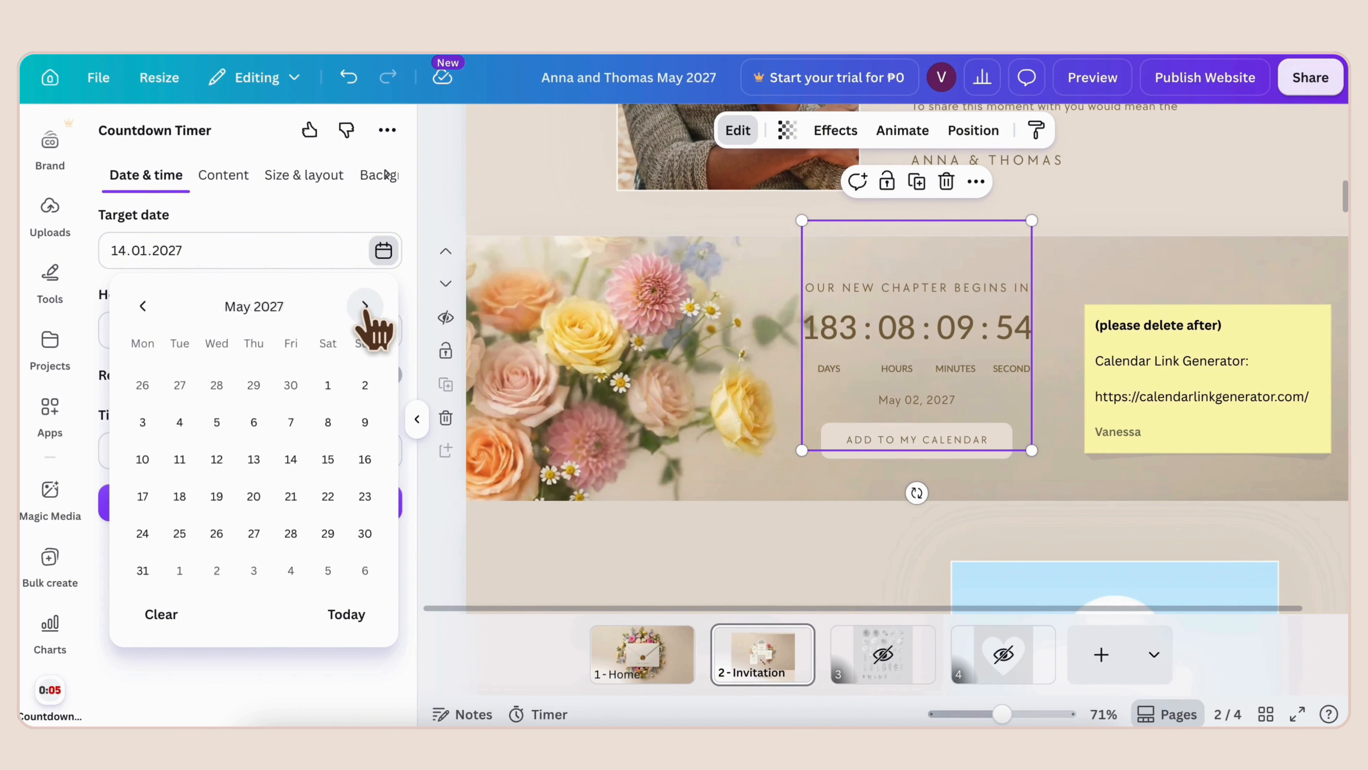
pyautogui.click(362, 380)
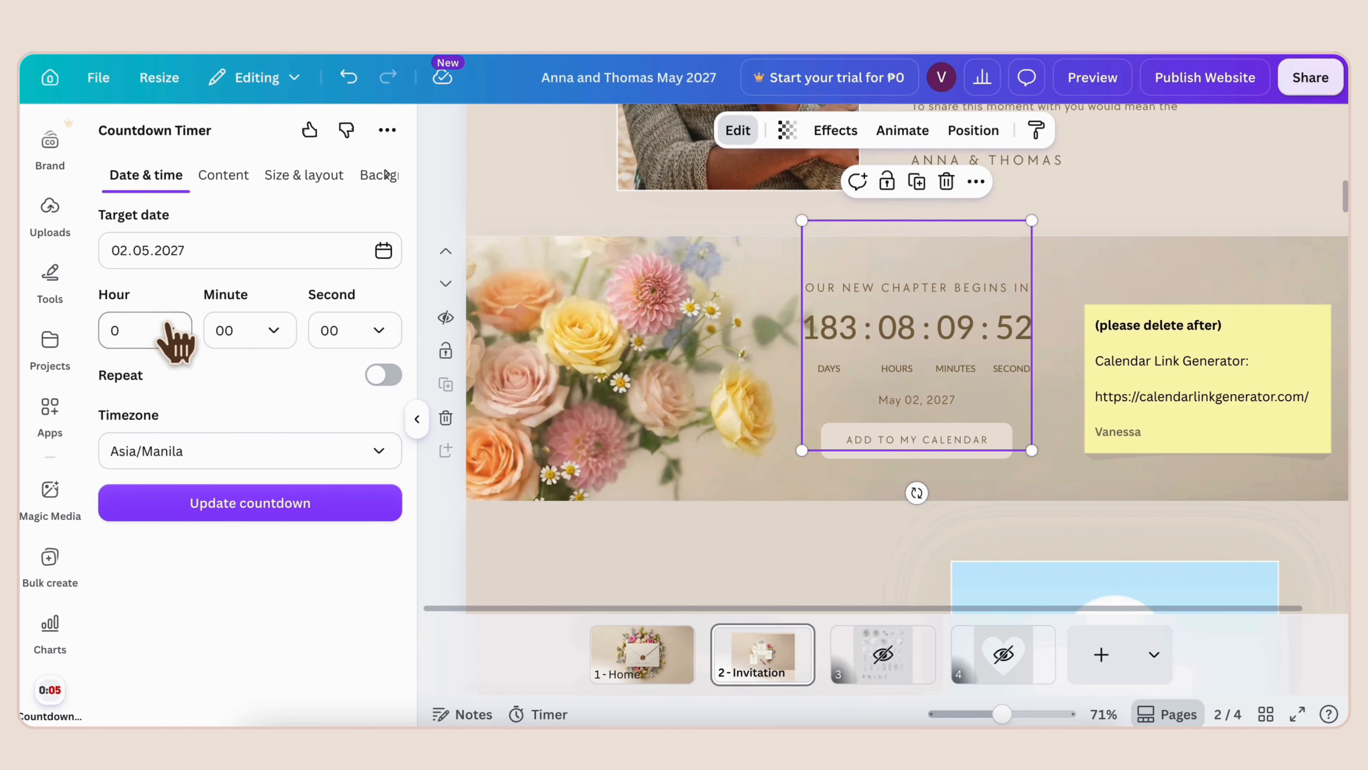
# - Set the countdown's hour to 9 and its timezone to America/Los Angeles, and update the countdown
pyautogui.click(174, 335)
pyautogui.scroll(-3, 141, 529)
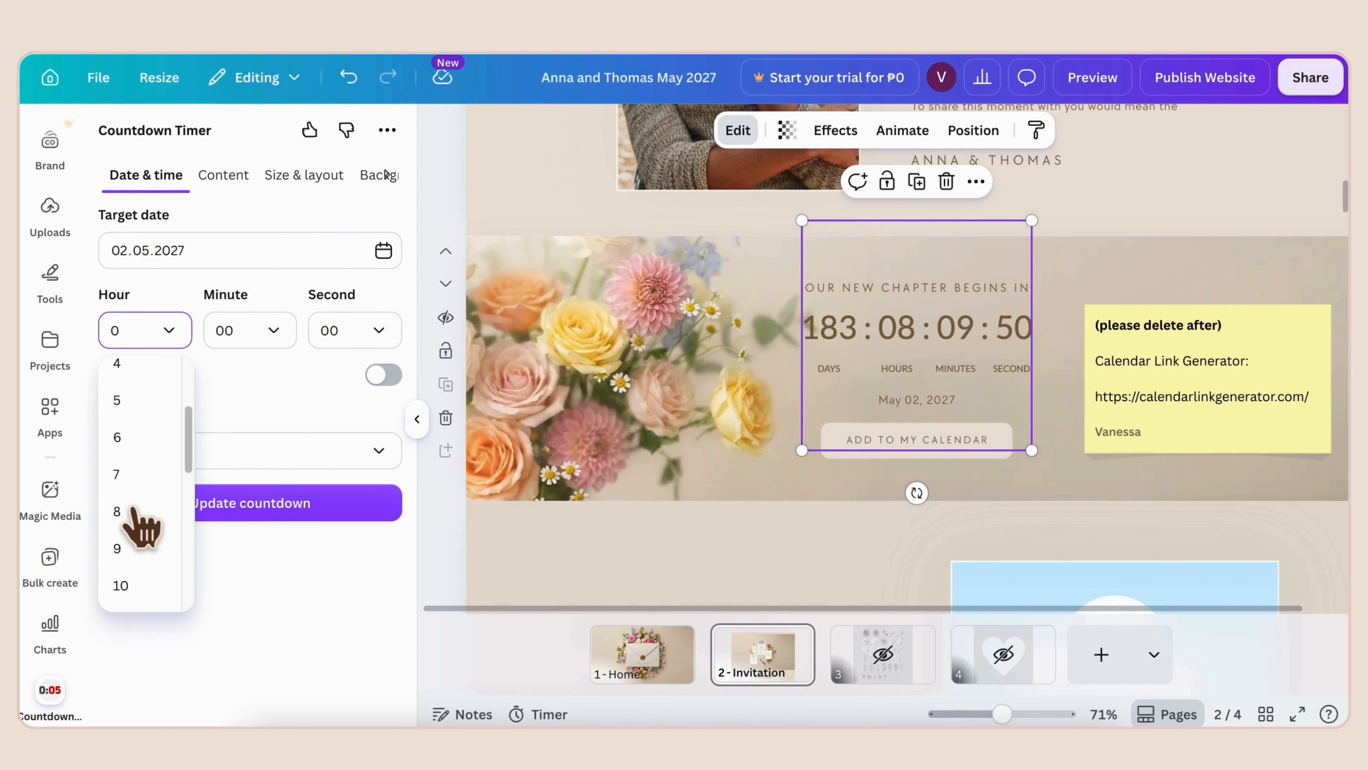
pyautogui.click(136, 554)
pyautogui.click(240, 458)
pyautogui.write('los')
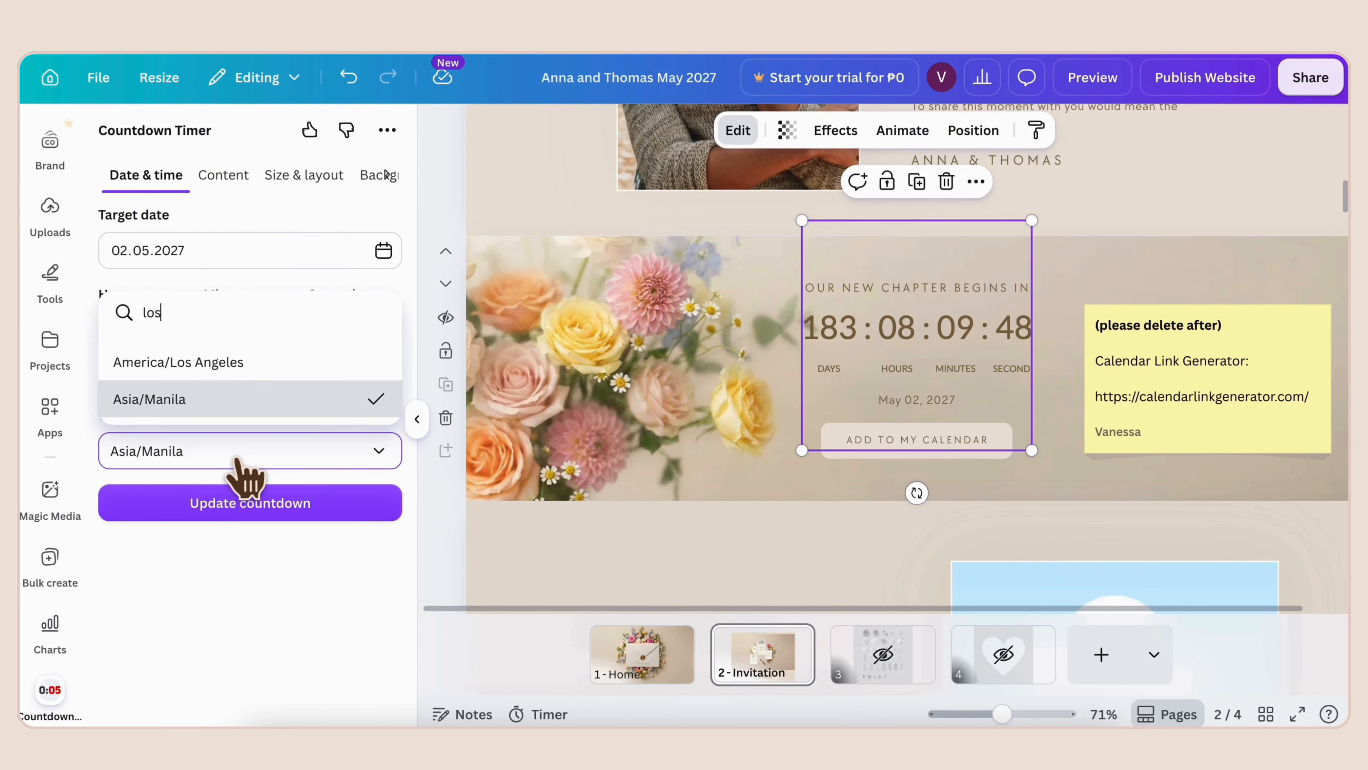
pyautogui.click(230, 365)
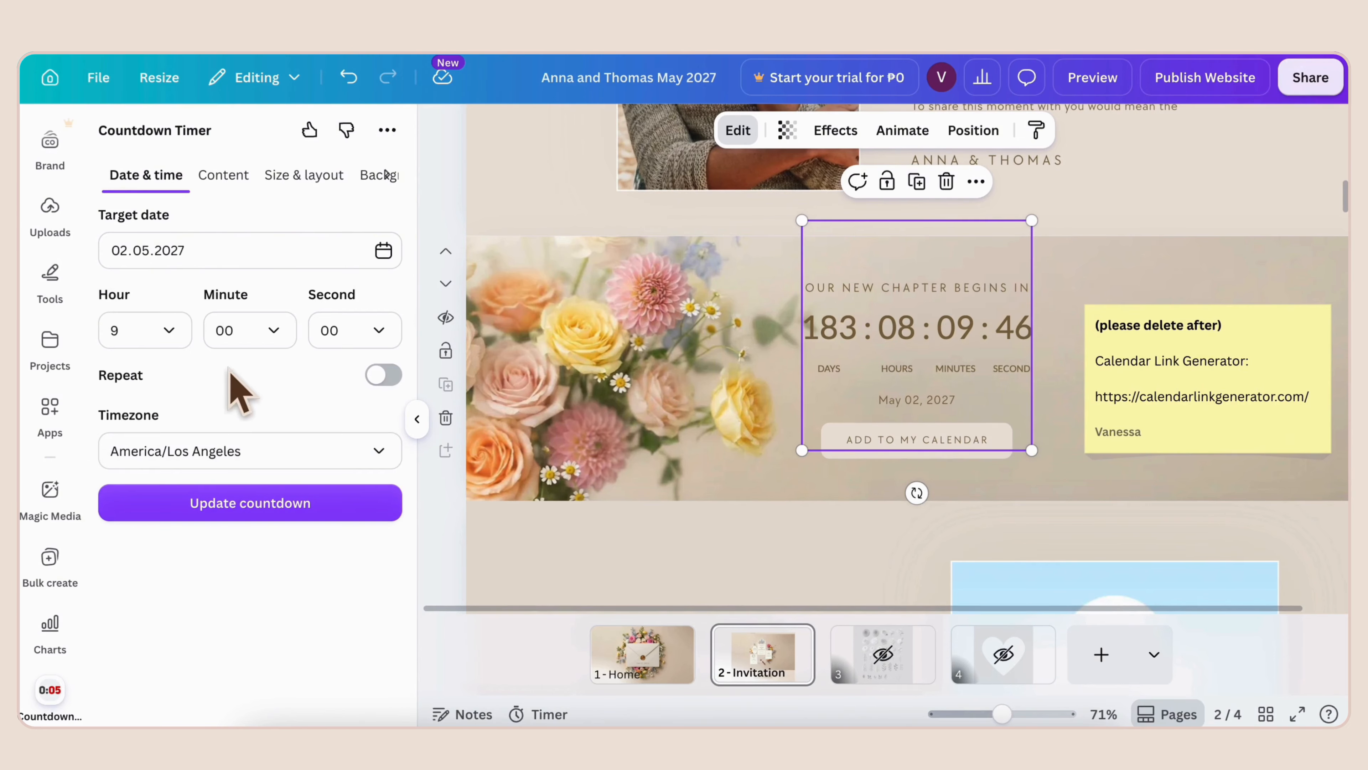
pyautogui.click(245, 503)
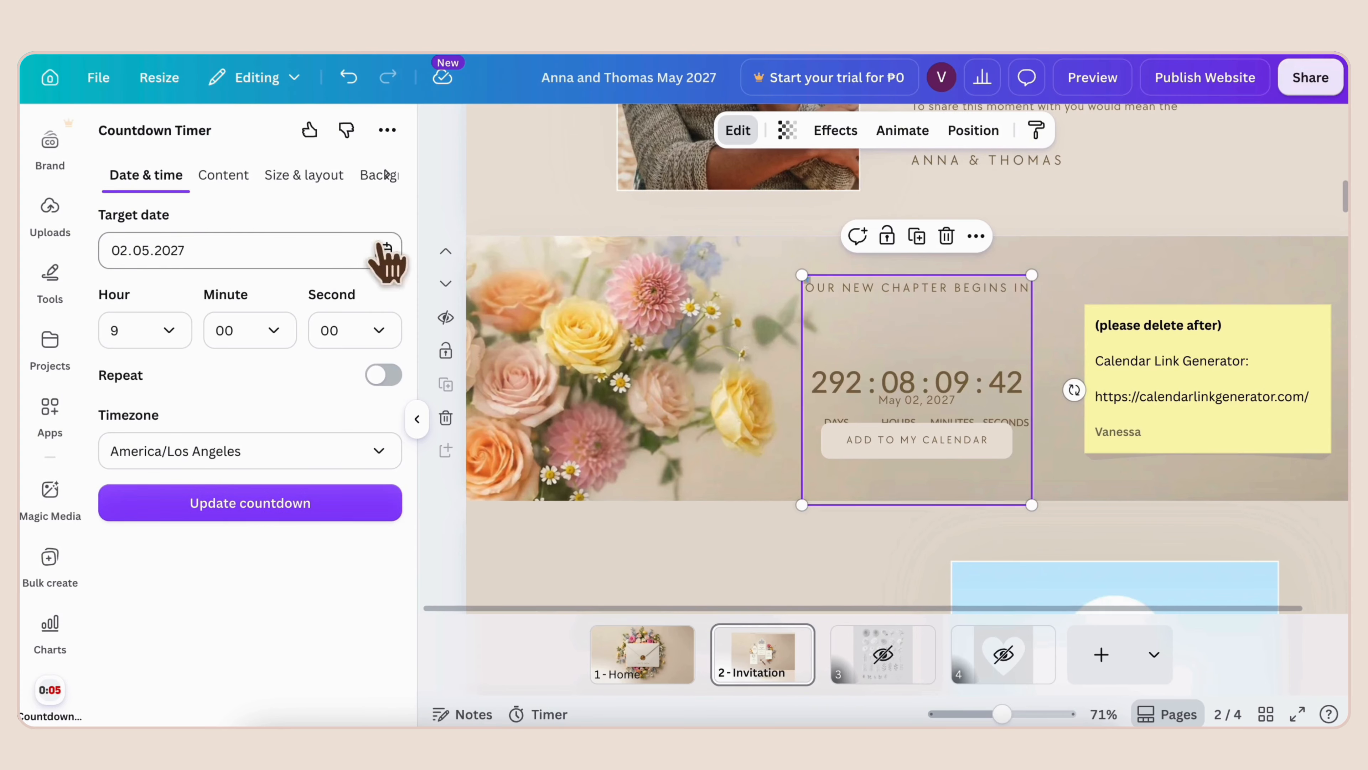
# - Move the countdown timer up between its heading and the date line, and select the date text below it
pyautogui.click(416, 419)
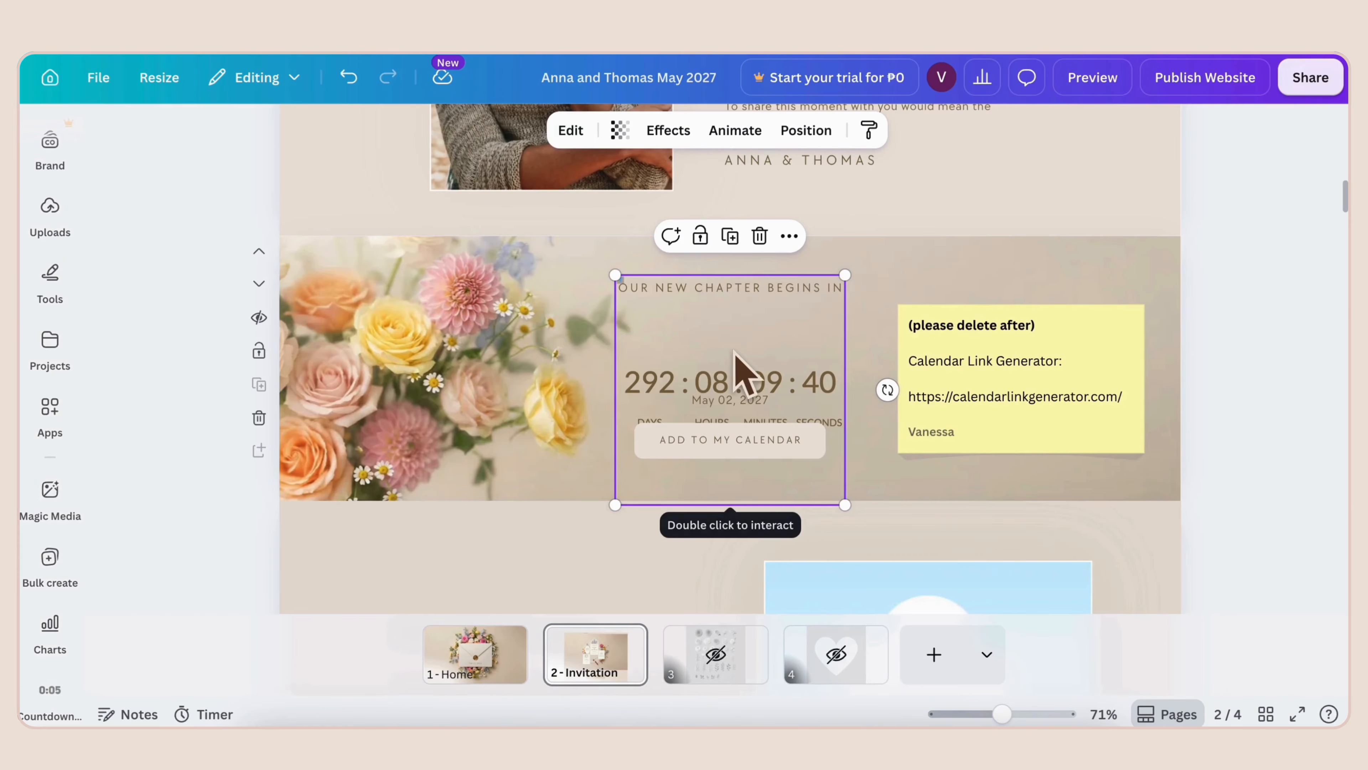
pyautogui.moveTo(736, 348); pyautogui.dragTo(733, 326)
pyautogui.moveTo(733, 295); pyautogui.dragTo(734, 286)
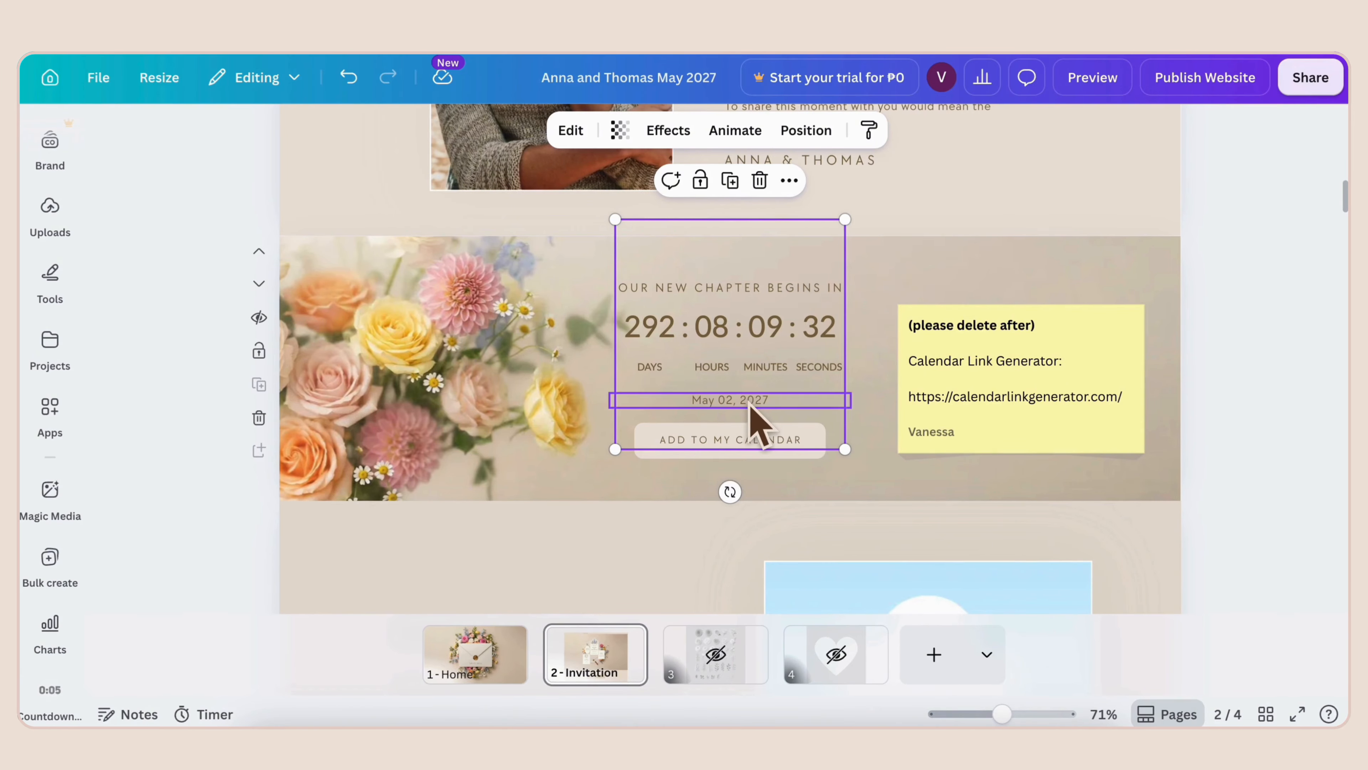
pyautogui.click(767, 401)
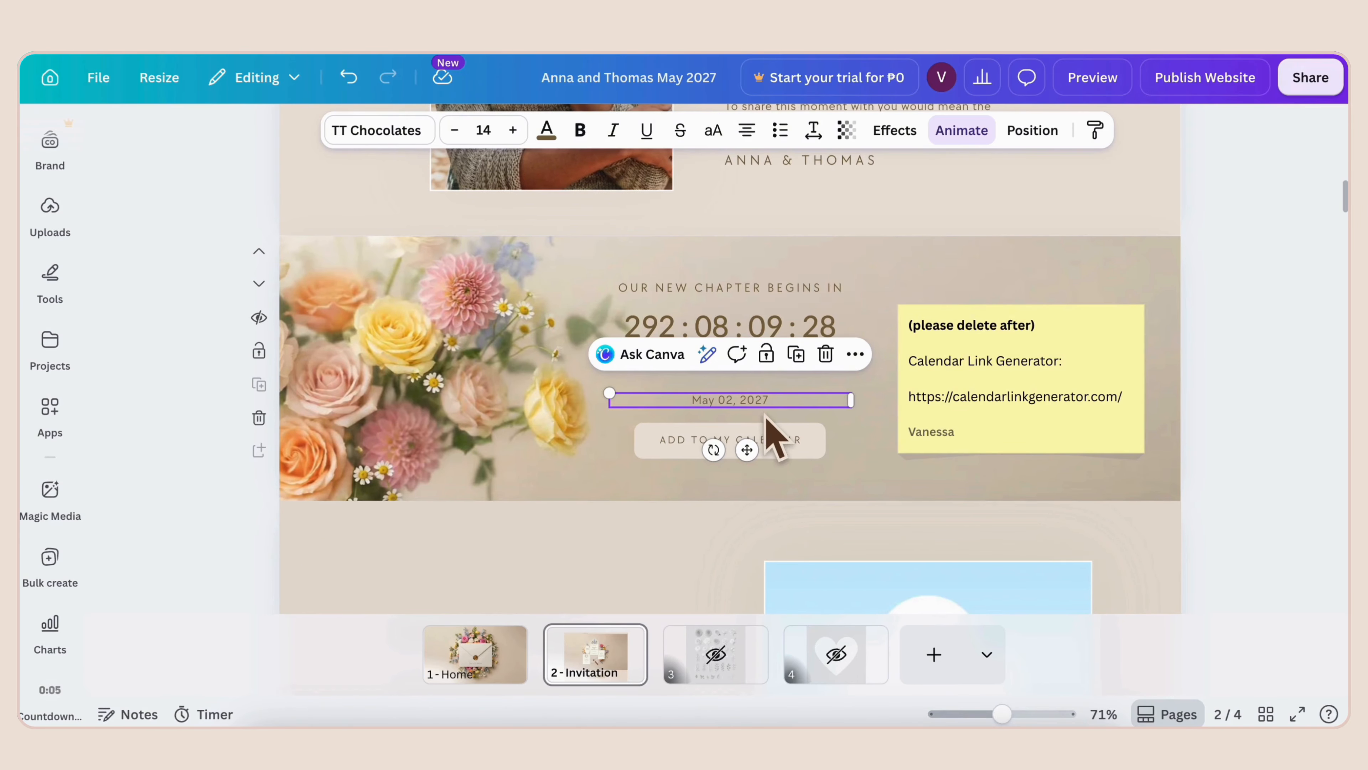
# - Switch to the Calendar Link Generator site and check the wedding event's title, start and end times, and the sections below
pyautogui.click(787, 453)
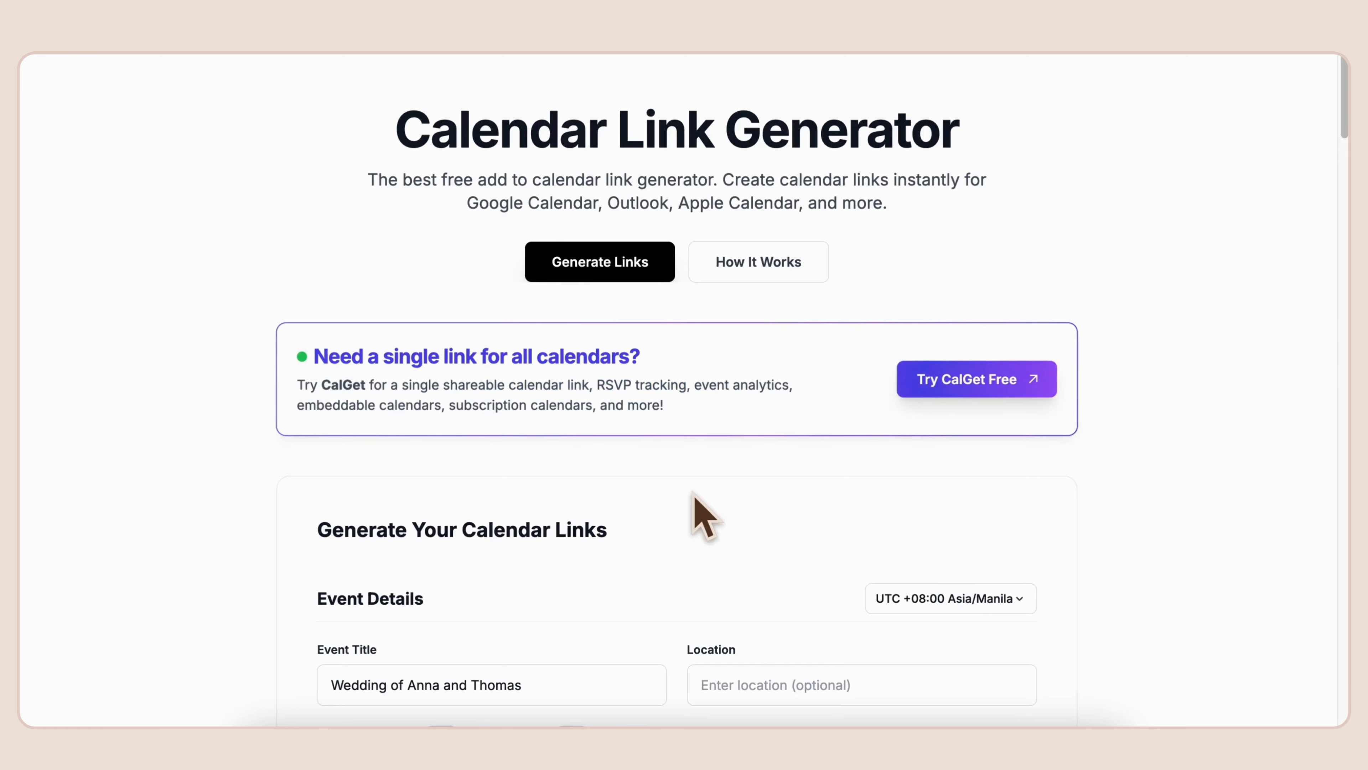
pyautogui.scroll(-1, 695, 506)
pyautogui.scroll(-3, 695, 502)
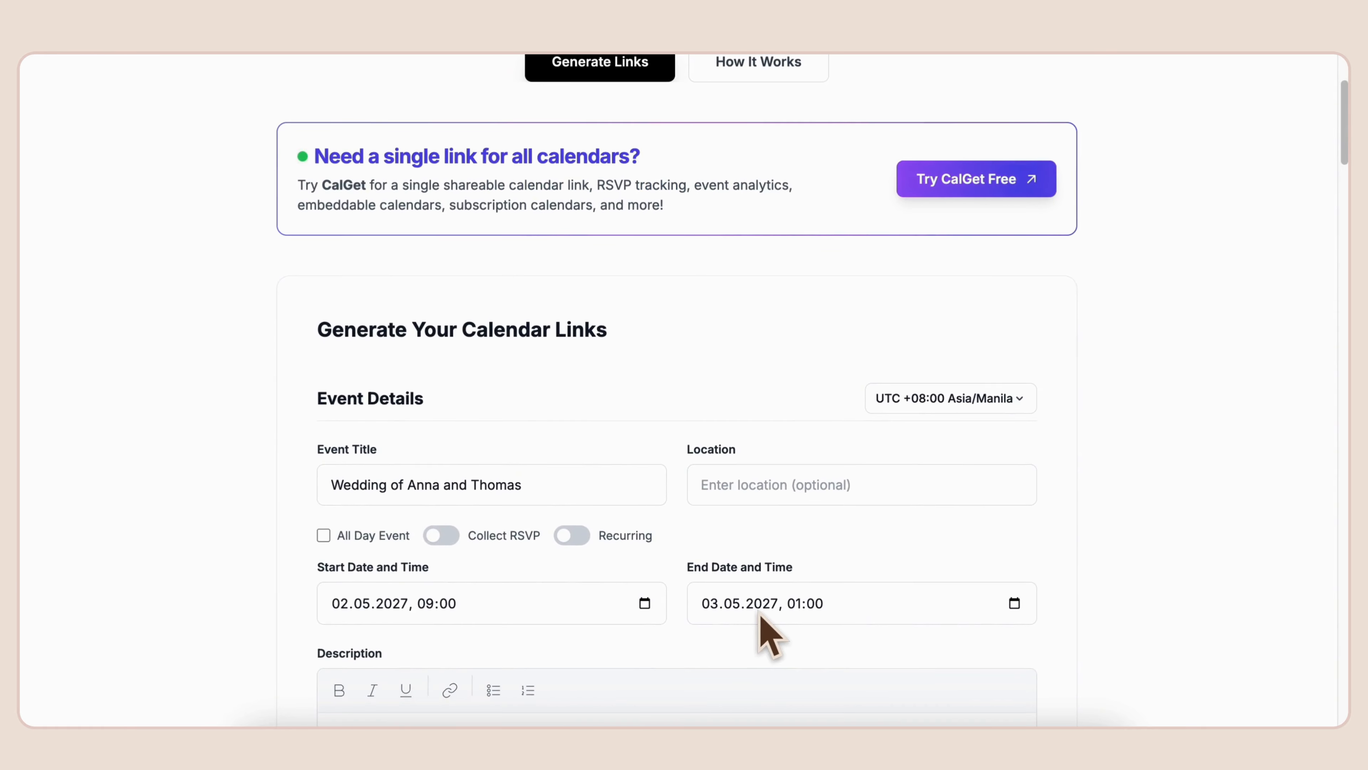
pyautogui.scroll(-2, 758, 609)
pyautogui.scroll(-7, 763, 633)
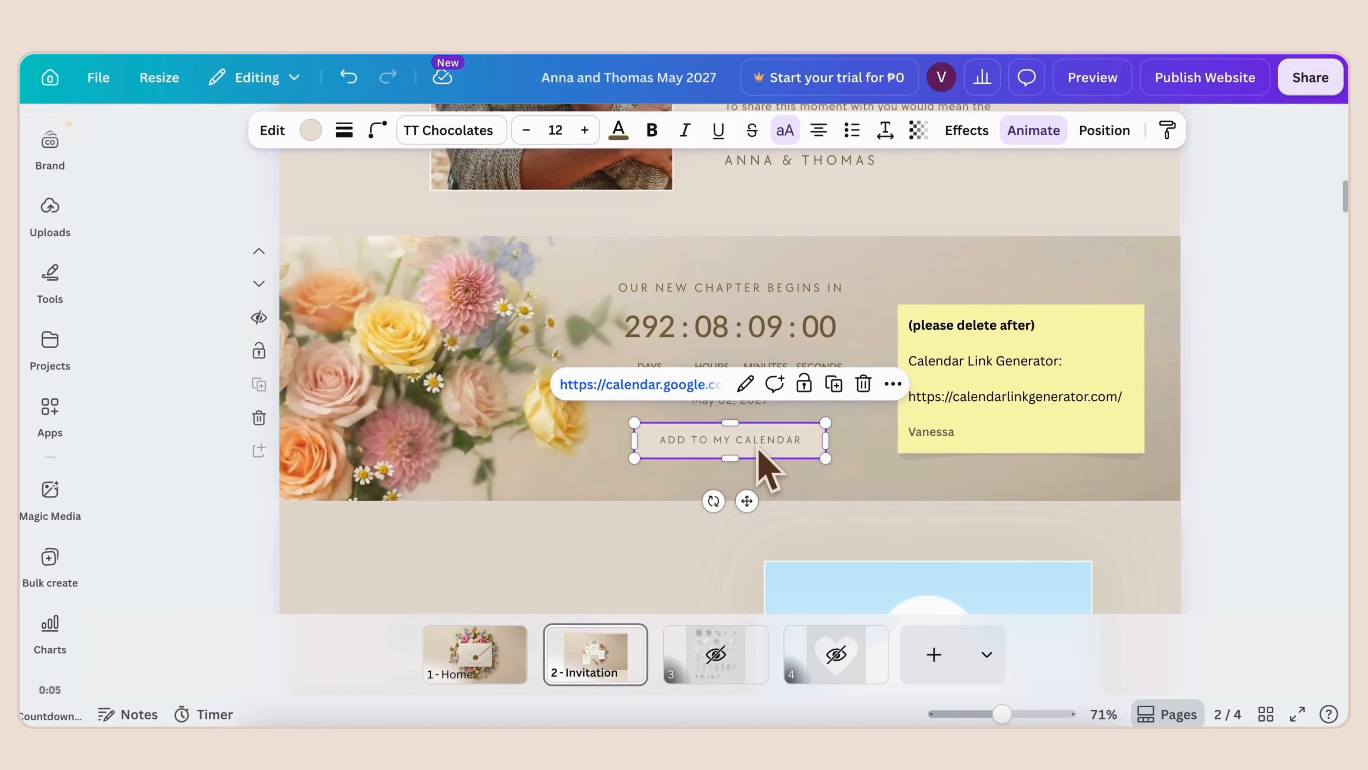
# - Open and confirm the link of the "Add to my calendar" button, and delete the yellow "please delete after" note
pyautogui.click(775, 383)
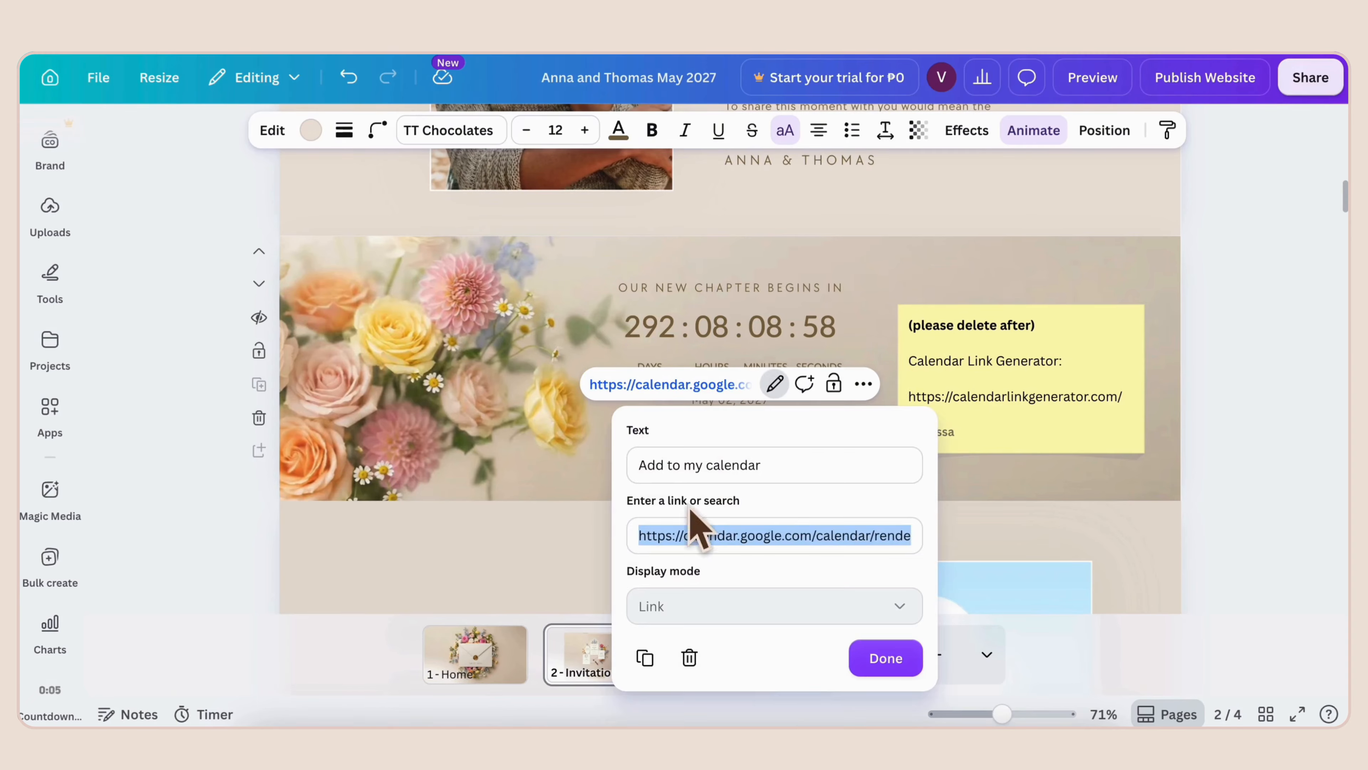
pyautogui.click(888, 659)
pyautogui.click(1003, 422)
pyautogui.press('Delete')
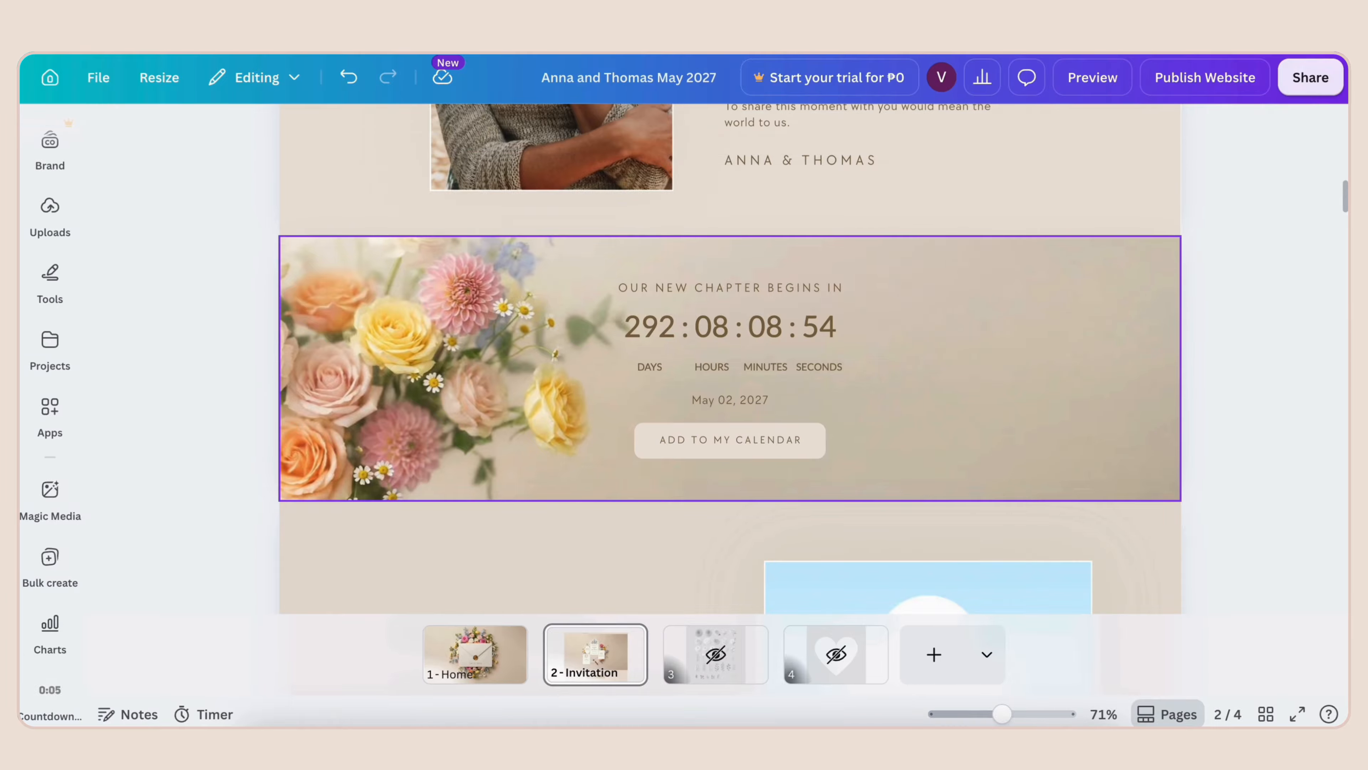
# - Extend the lower edge of the "How it all began" section slightly to add space below the photo frame
pyautogui.scroll(-8, 938, 566)
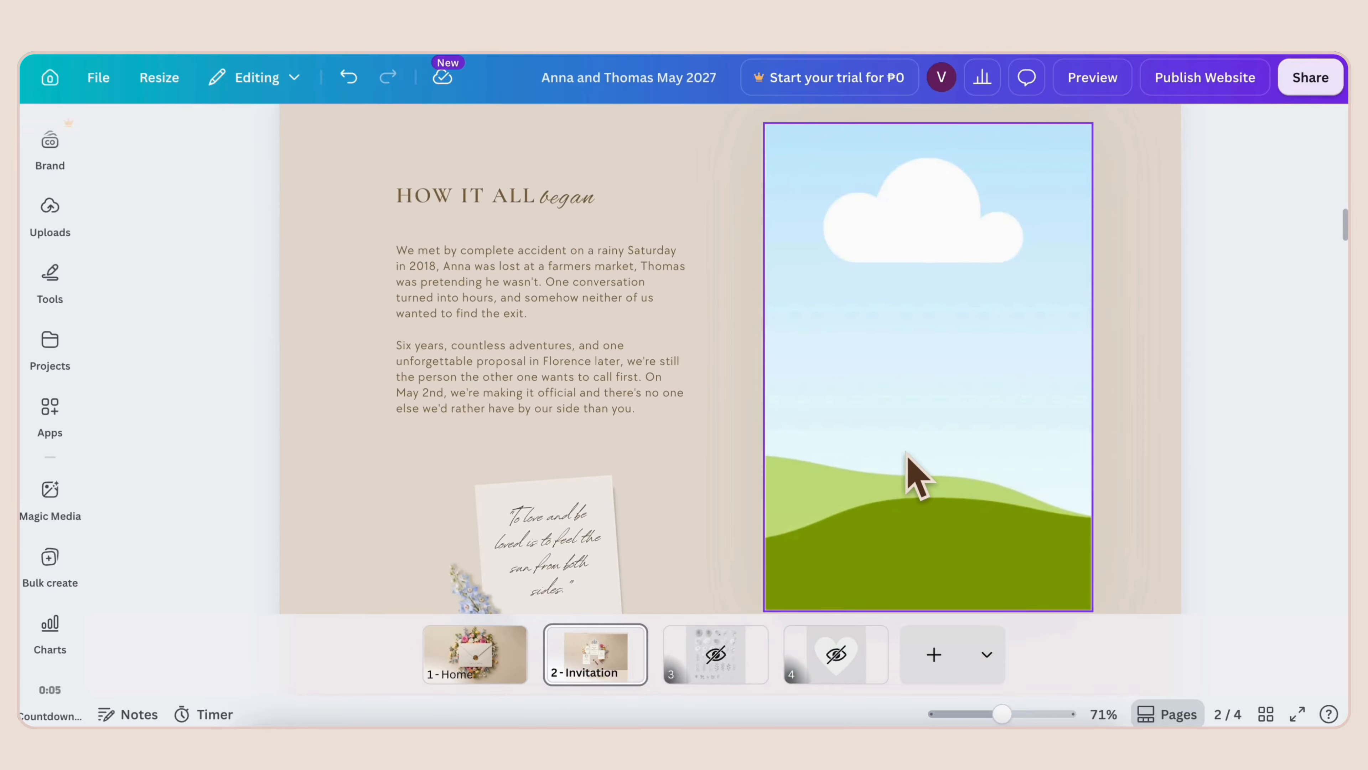
pyautogui.scroll(-1, 915, 456)
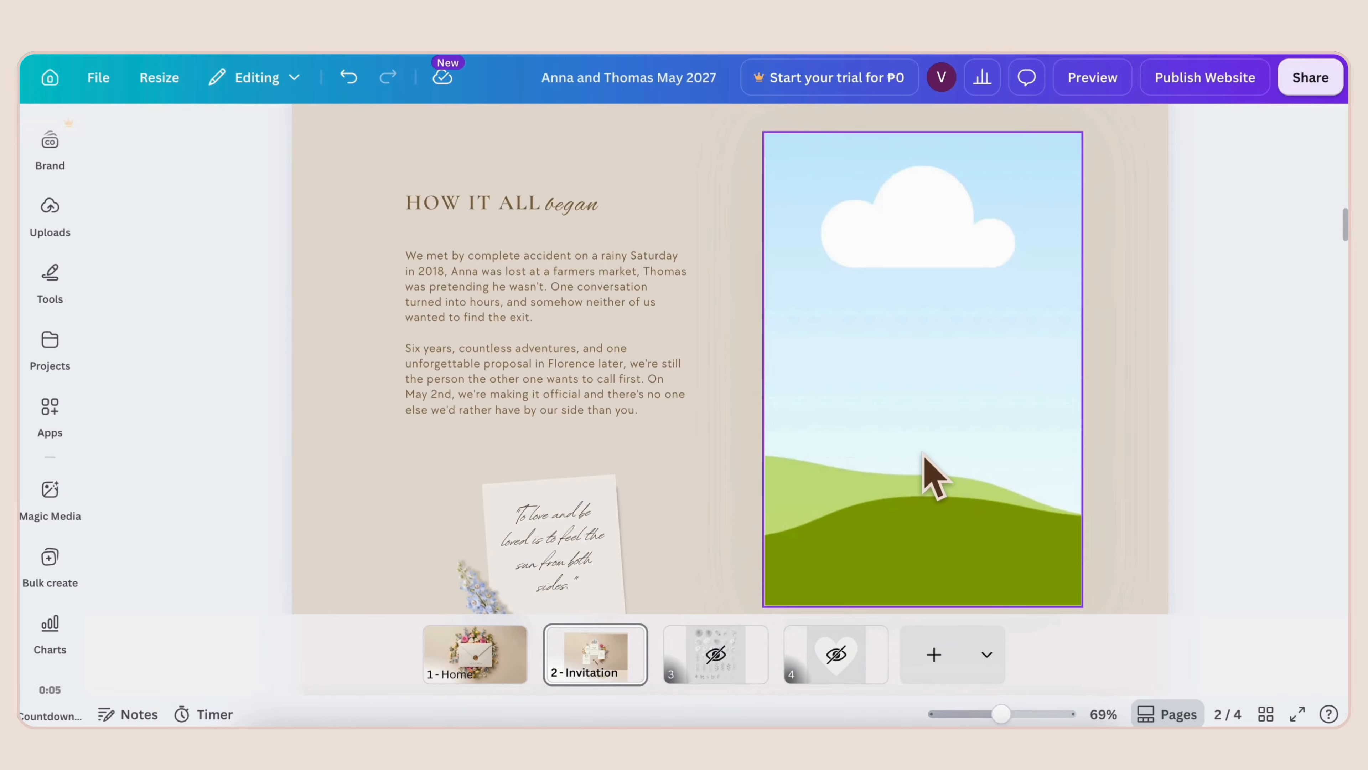
pyautogui.scroll(-3, 932, 475)
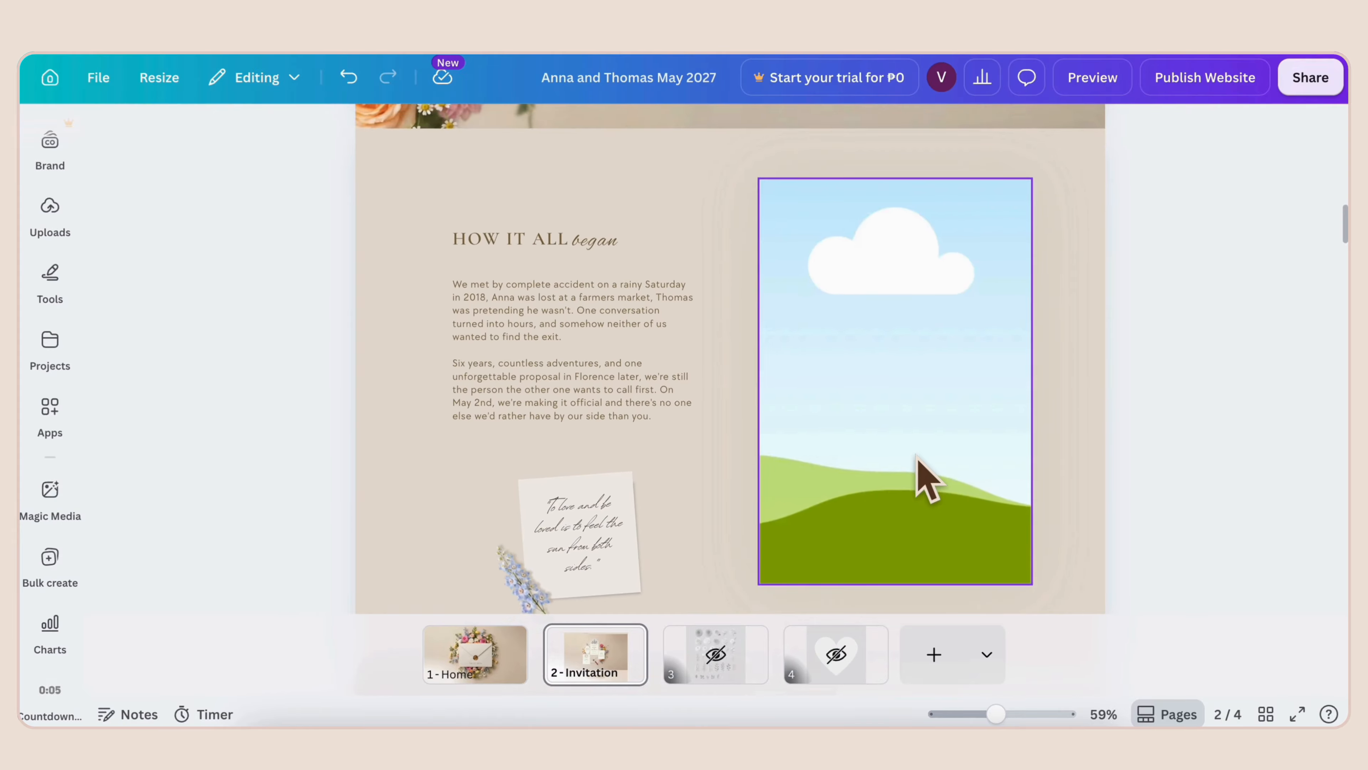
pyautogui.scroll(-1, 918, 479)
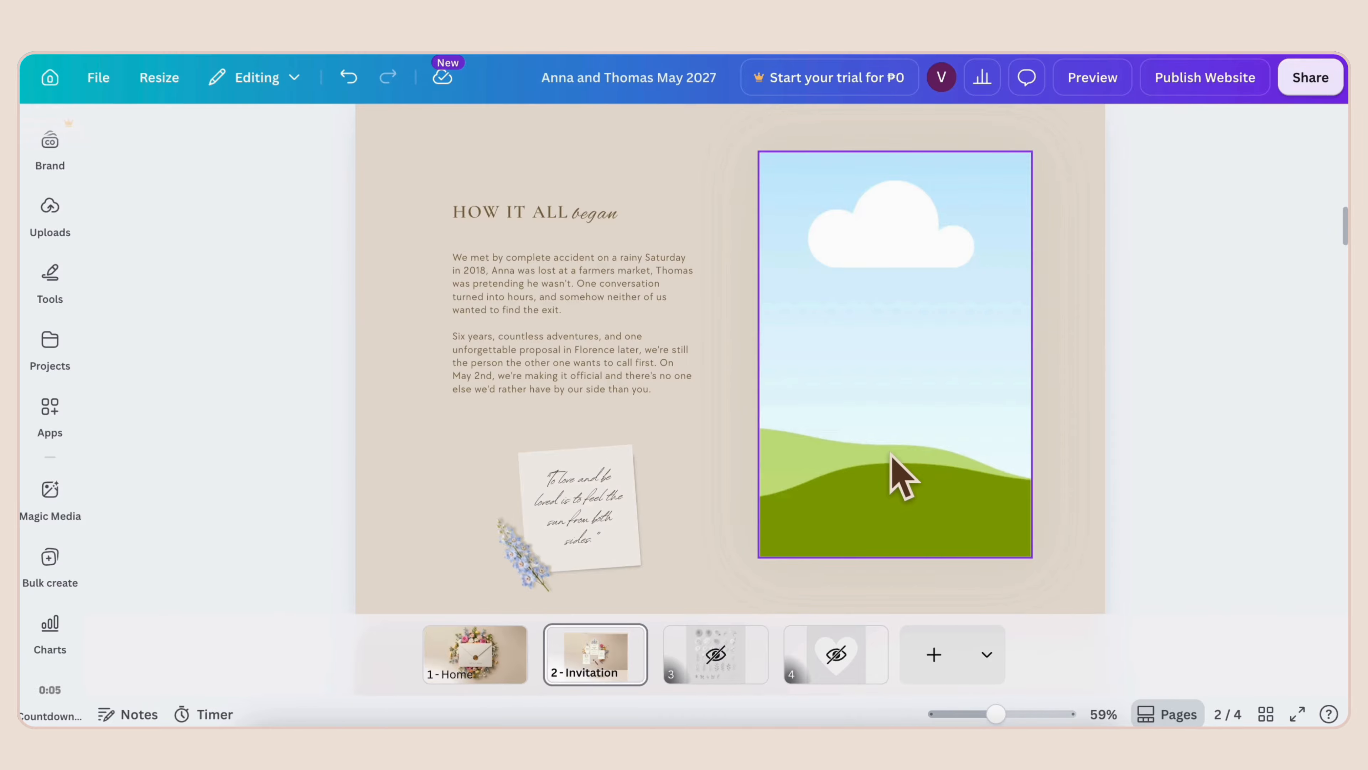
pyautogui.scroll(-3, 890, 454)
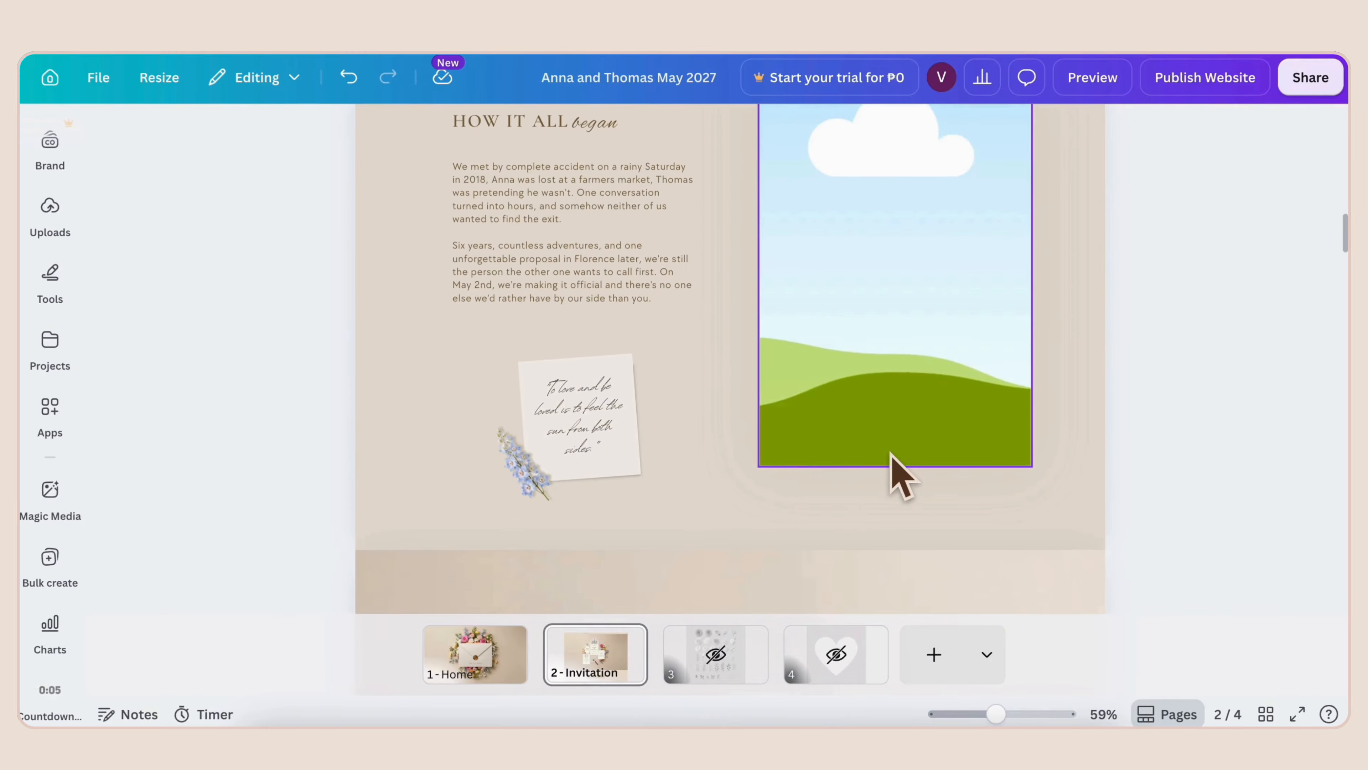
pyautogui.click(894, 472)
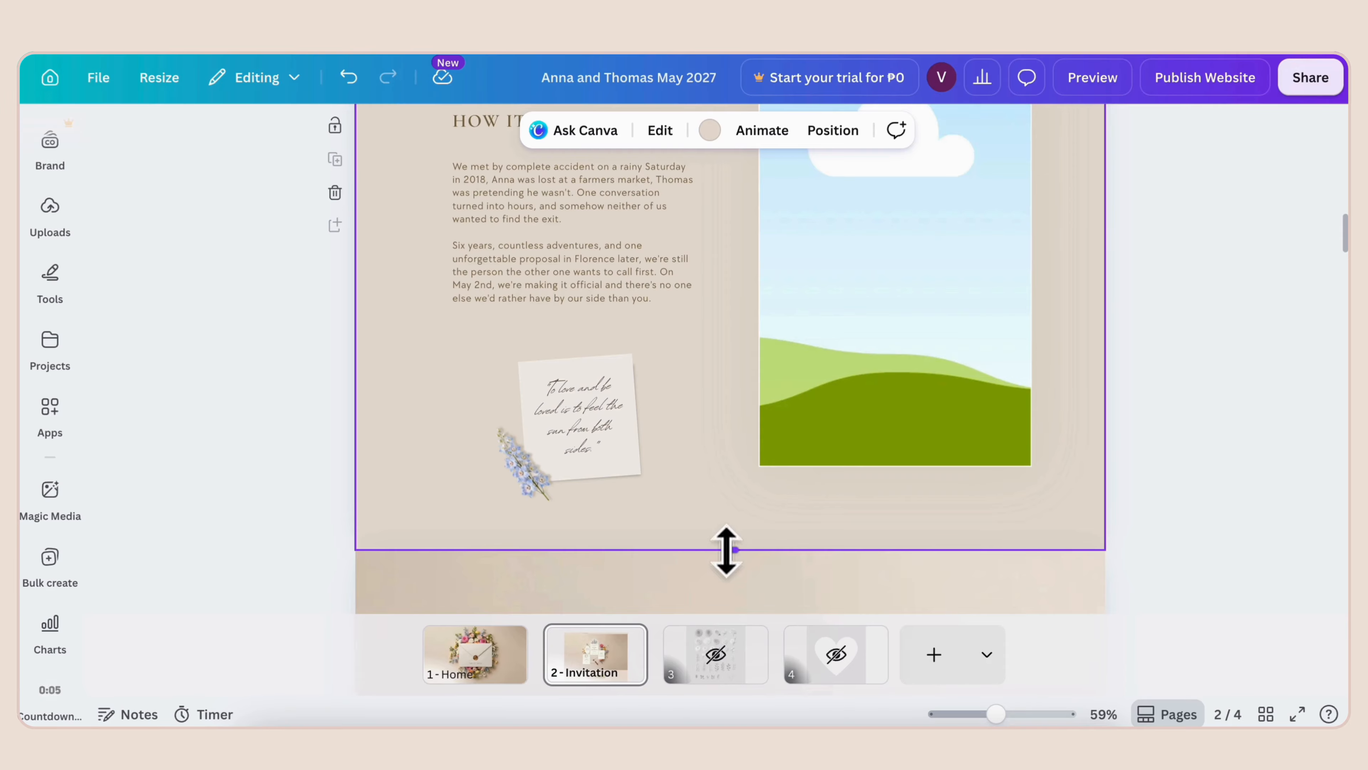
pyautogui.moveTo(727, 548)
pyautogui.mouseDown()
pyautogui.moveTo(727, 576)
pyautogui.moveTo(727, 560)
pyautogui.mouseUp()
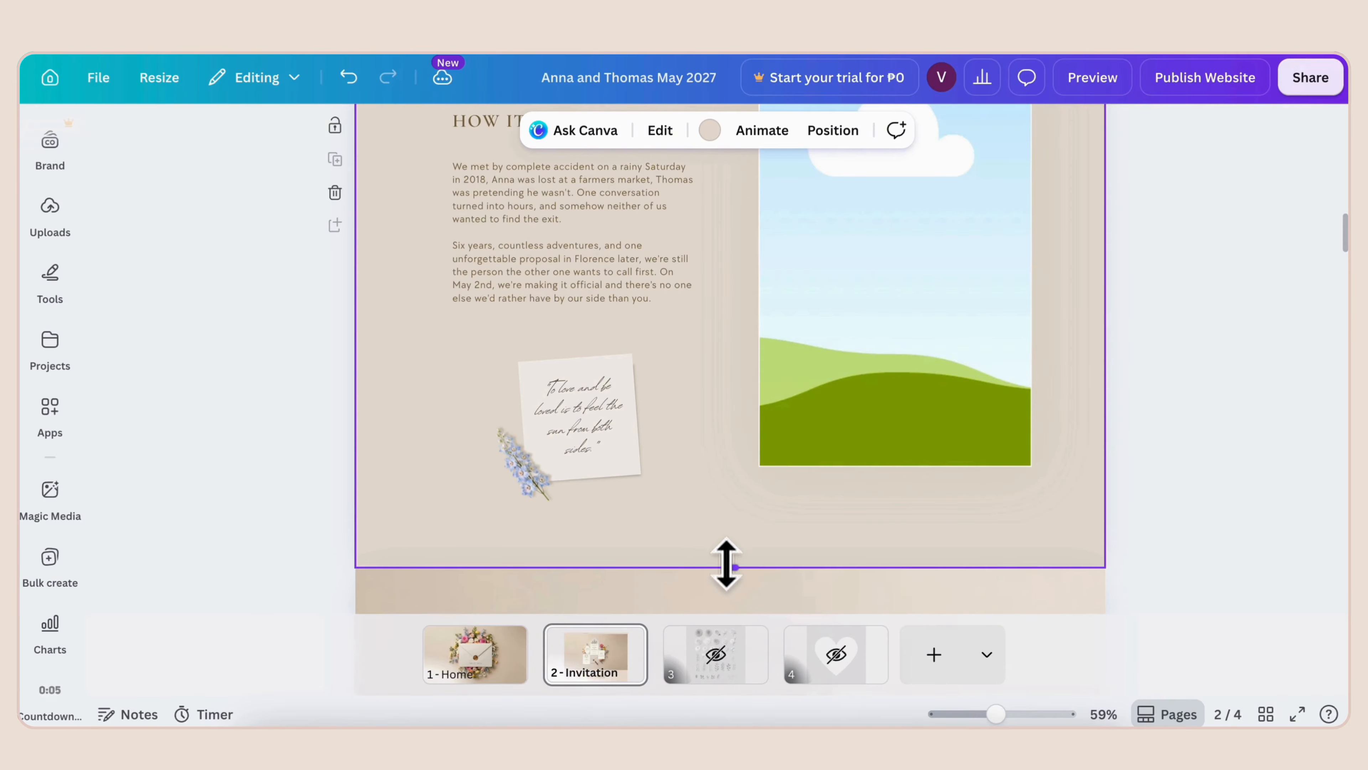
# - Fill the story section's photo frame with the first uploaded couple photo, and shift its crop so both faces fit the frame
pyautogui.click(49, 210)
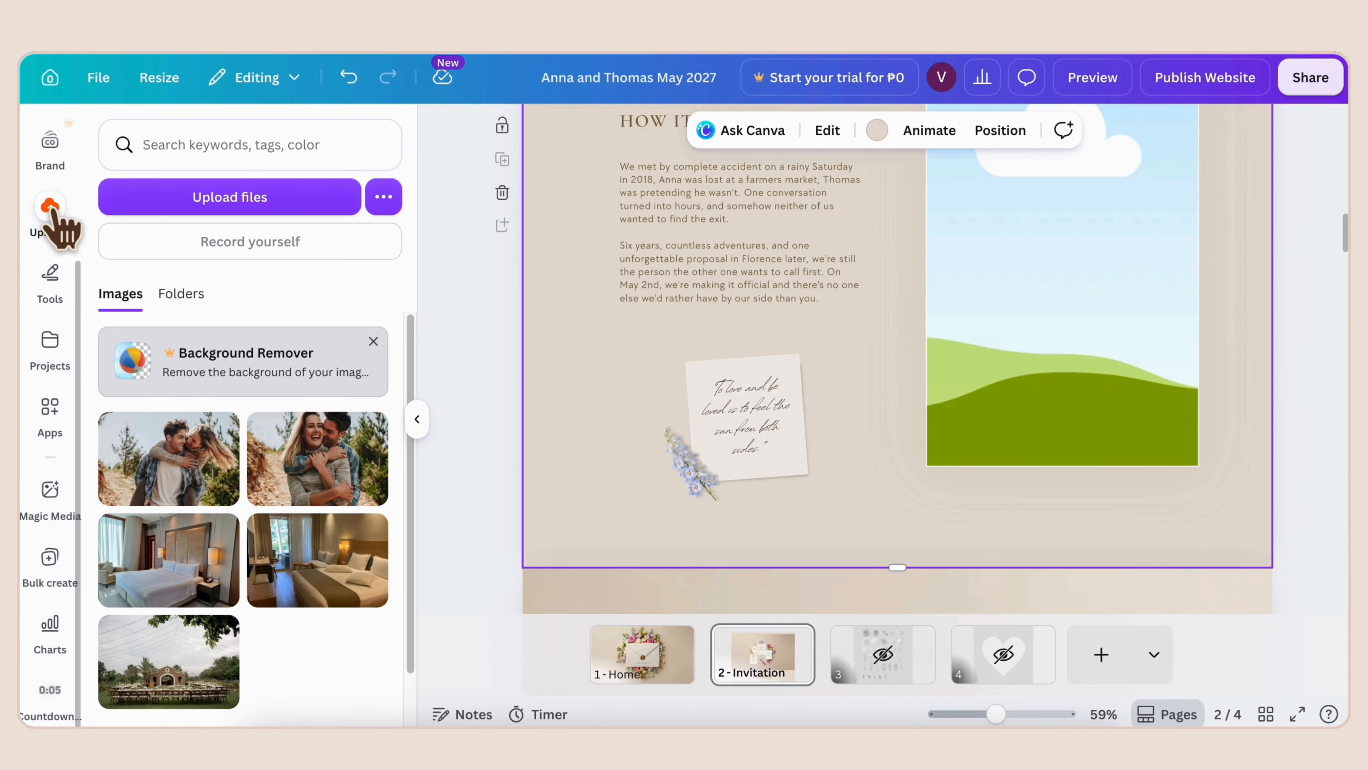
pyautogui.moveTo(162, 488); pyautogui.dragTo(962, 329)
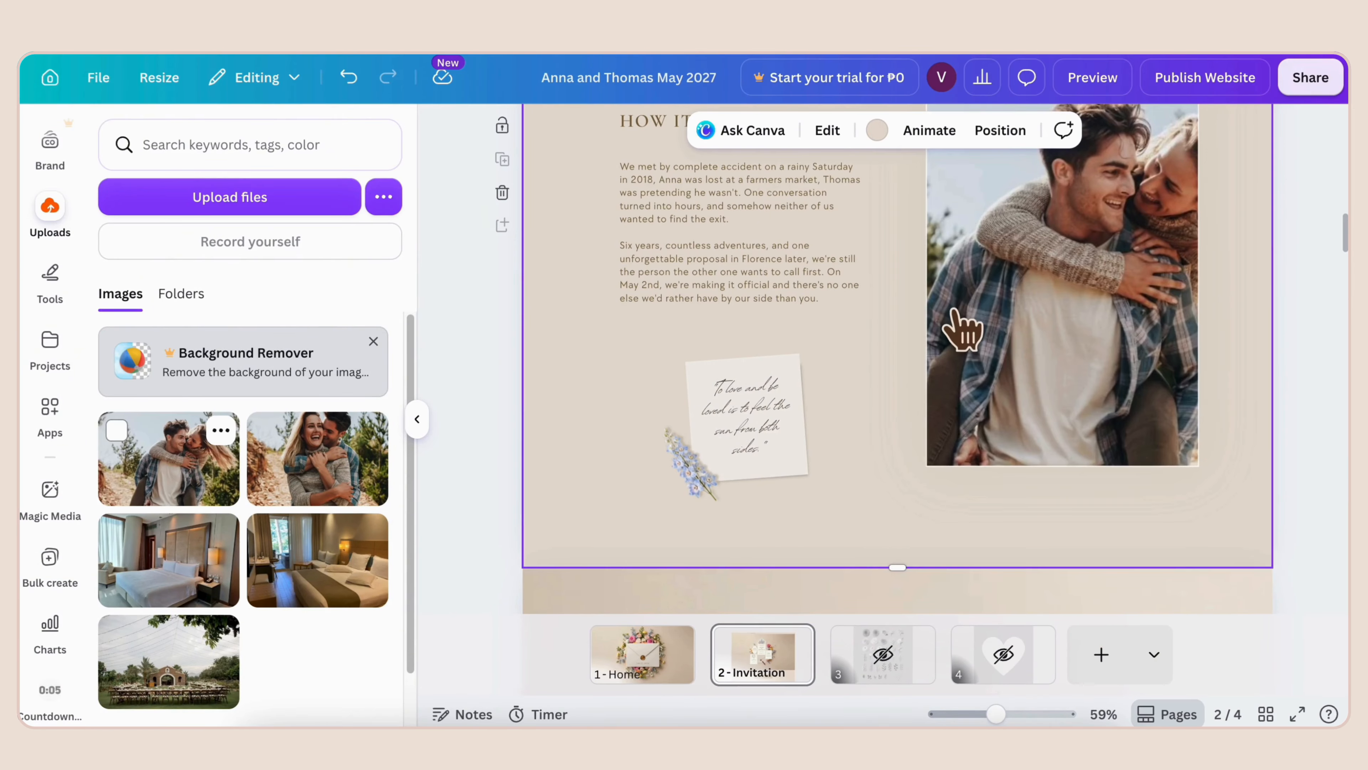
pyautogui.click(417, 419)
pyautogui.click(904, 350)
pyautogui.doubleClick(904, 350)
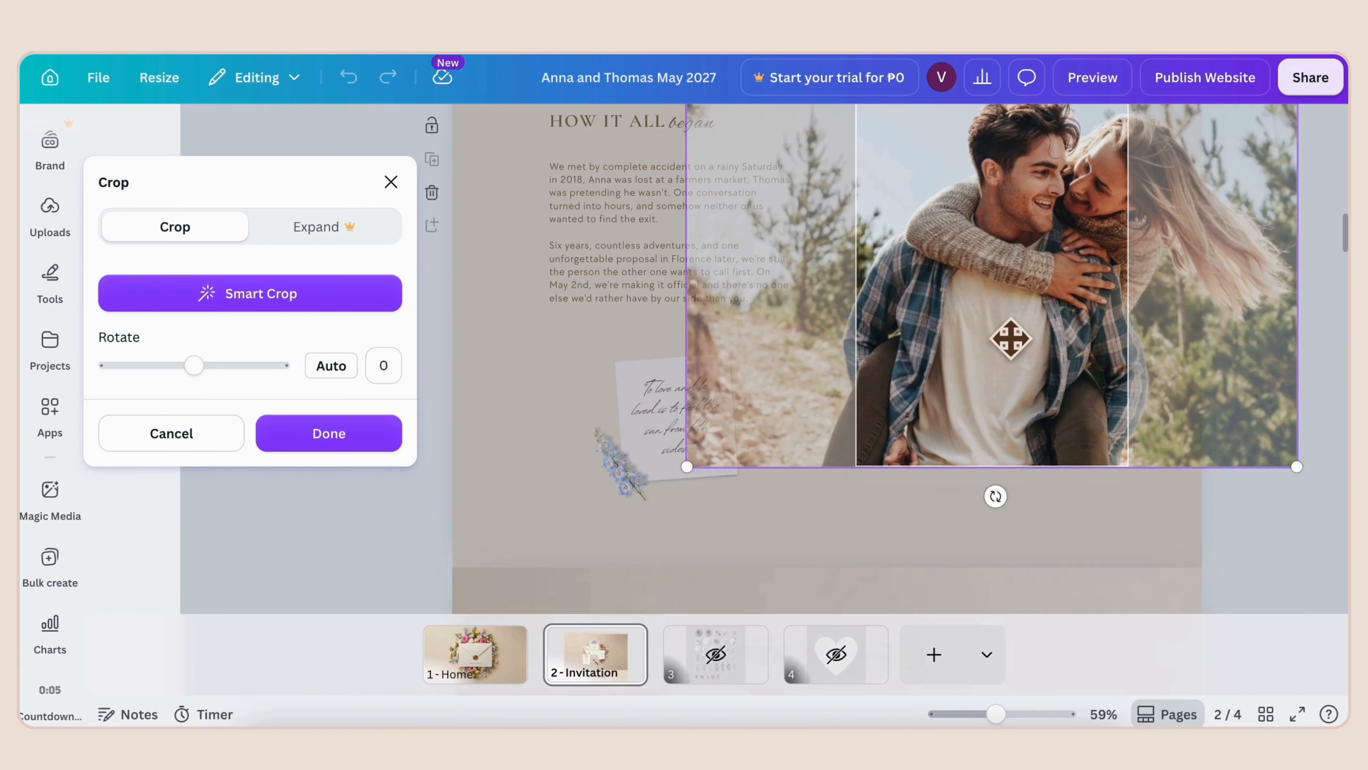
pyautogui.moveTo(1008, 336); pyautogui.dragTo(961, 348)
pyautogui.click(356, 434)
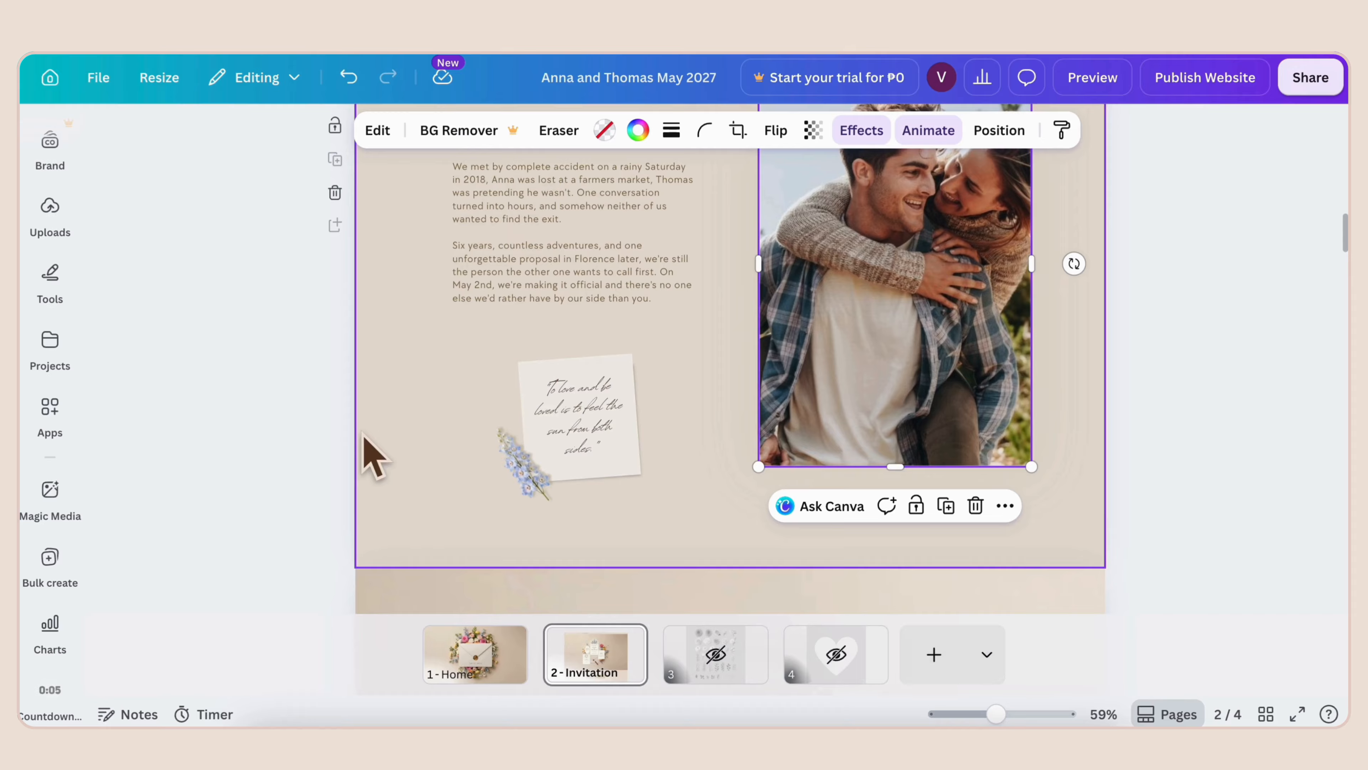
# - Open the handwritten quote on the paper note for text editing, and leave it as it is
pyautogui.click(579, 415)
pyautogui.doubleClick(590, 421)
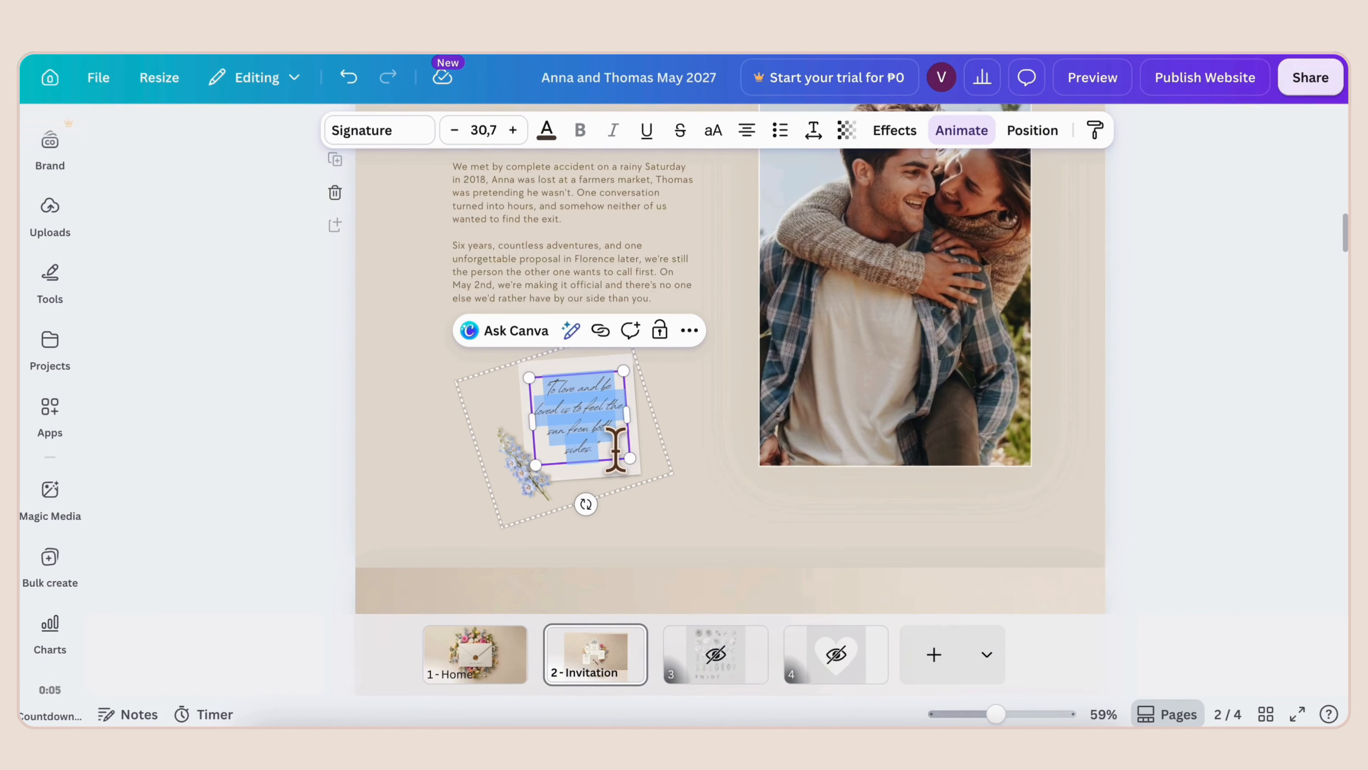
pyautogui.click(719, 493)
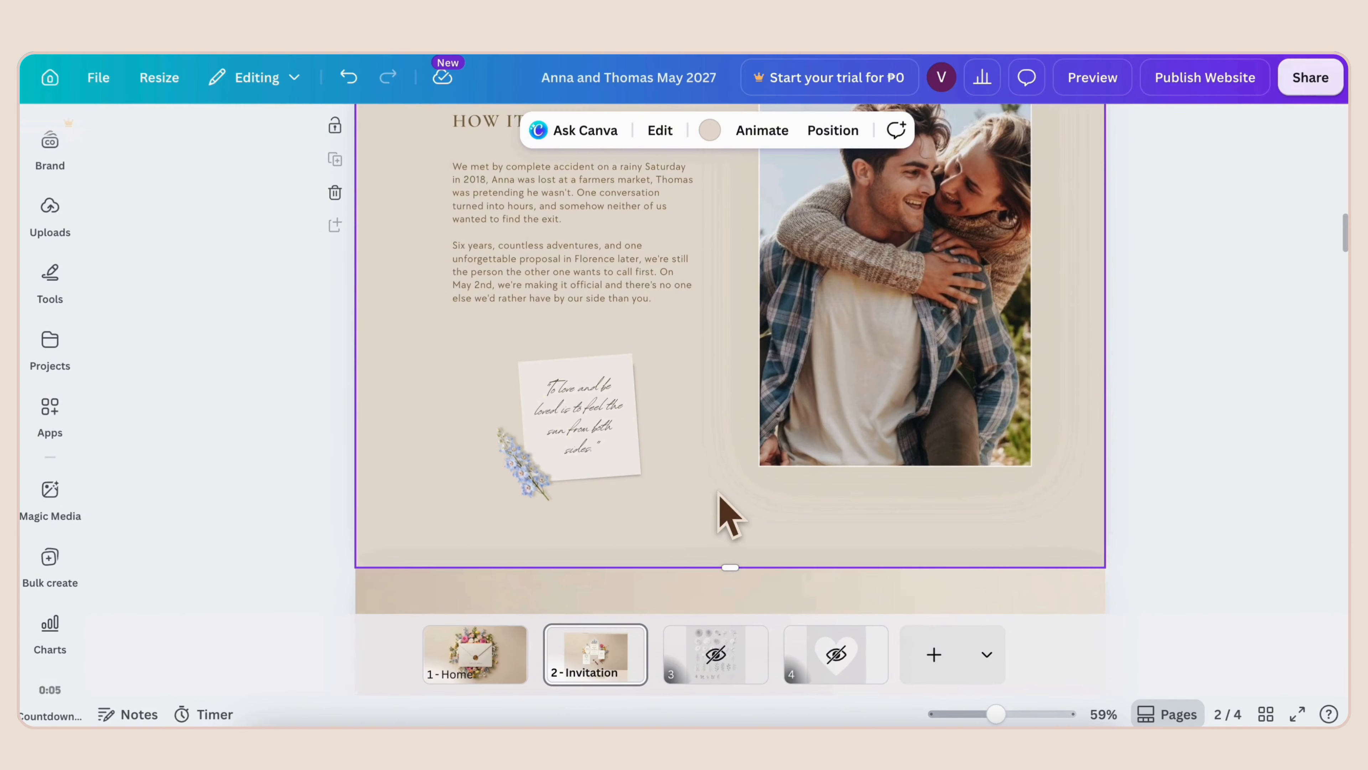
# - Open the date line under "The Details" heading for text editing, and leave it as it is
pyautogui.scroll(-7, 720, 495)
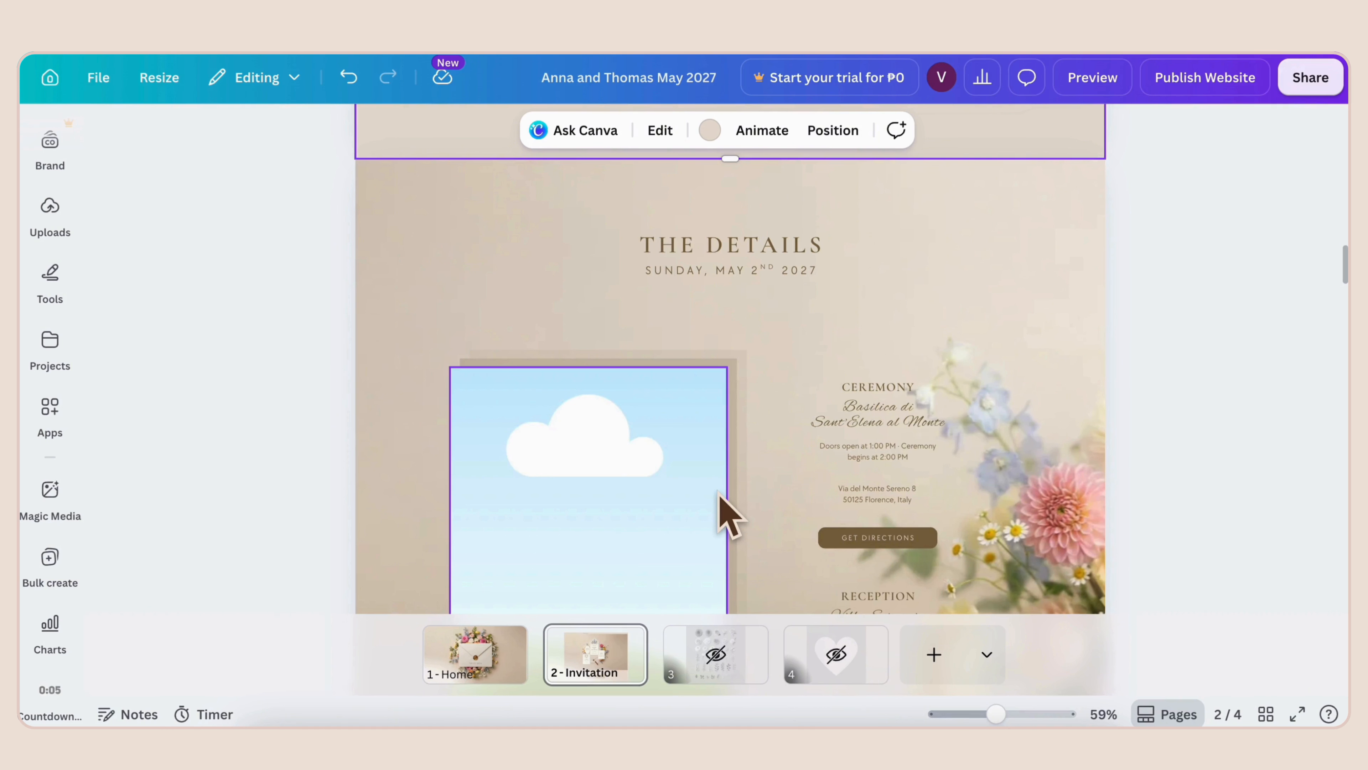
pyautogui.click(717, 274)
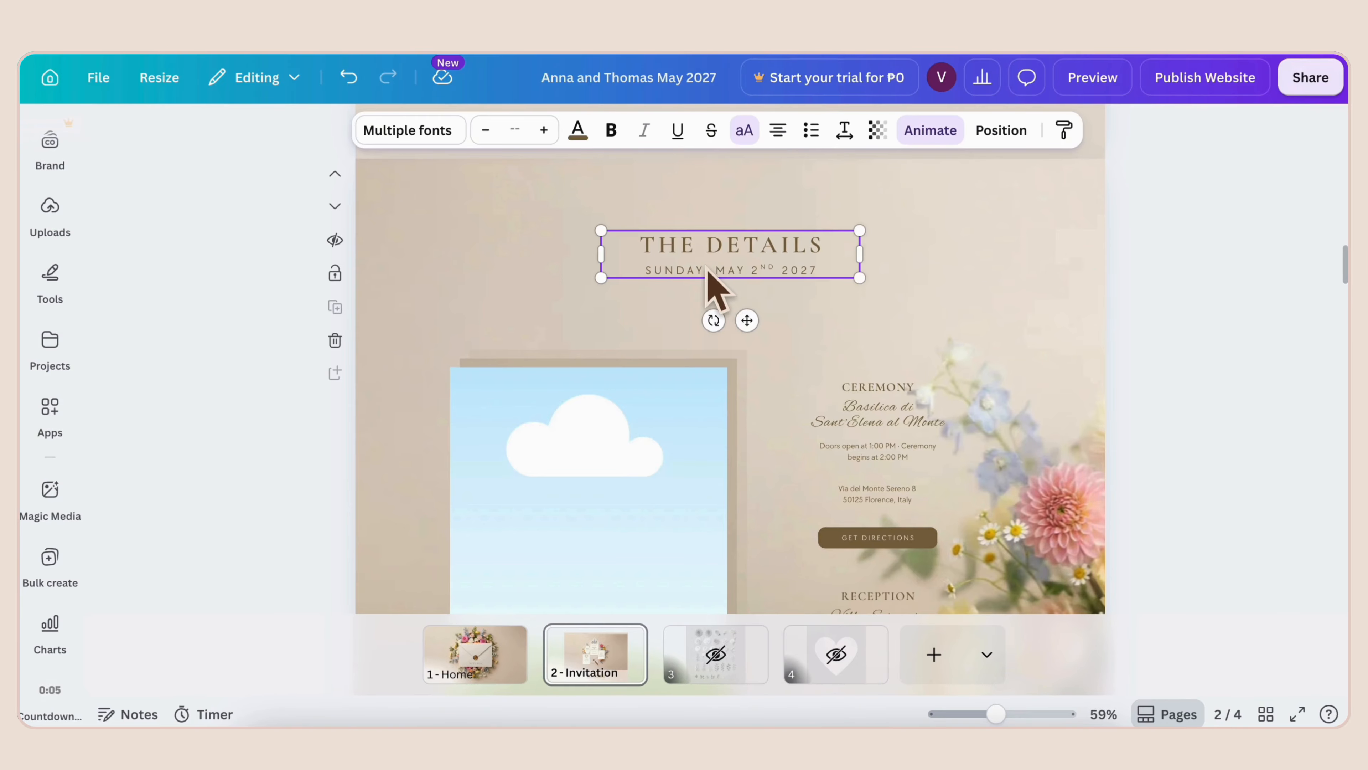
pyautogui.doubleClick(697, 269)
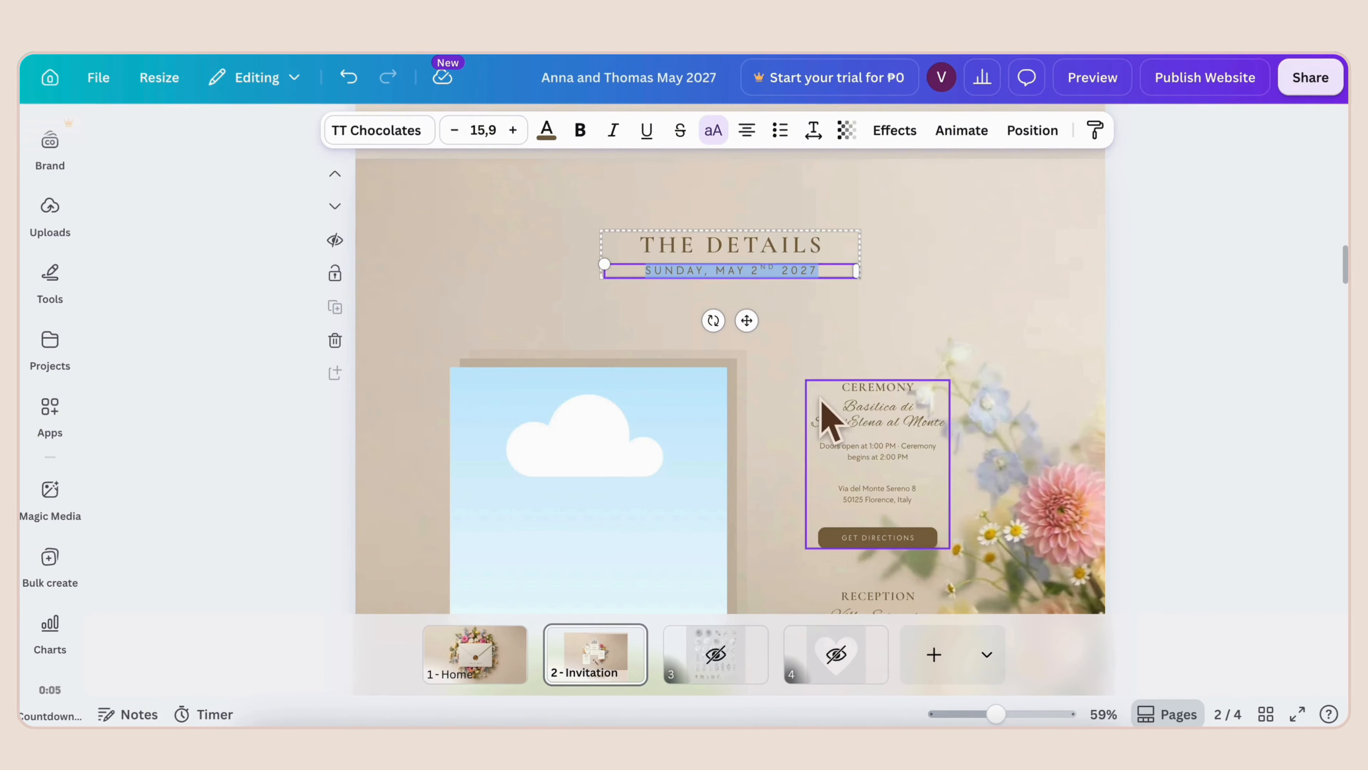
pyautogui.click(1006, 400)
# - Move the soft background shape behind the Reception details up slightly
pyautogui.scroll(-1, 1005, 400)
pyautogui.scroll(-3, 1005, 400)
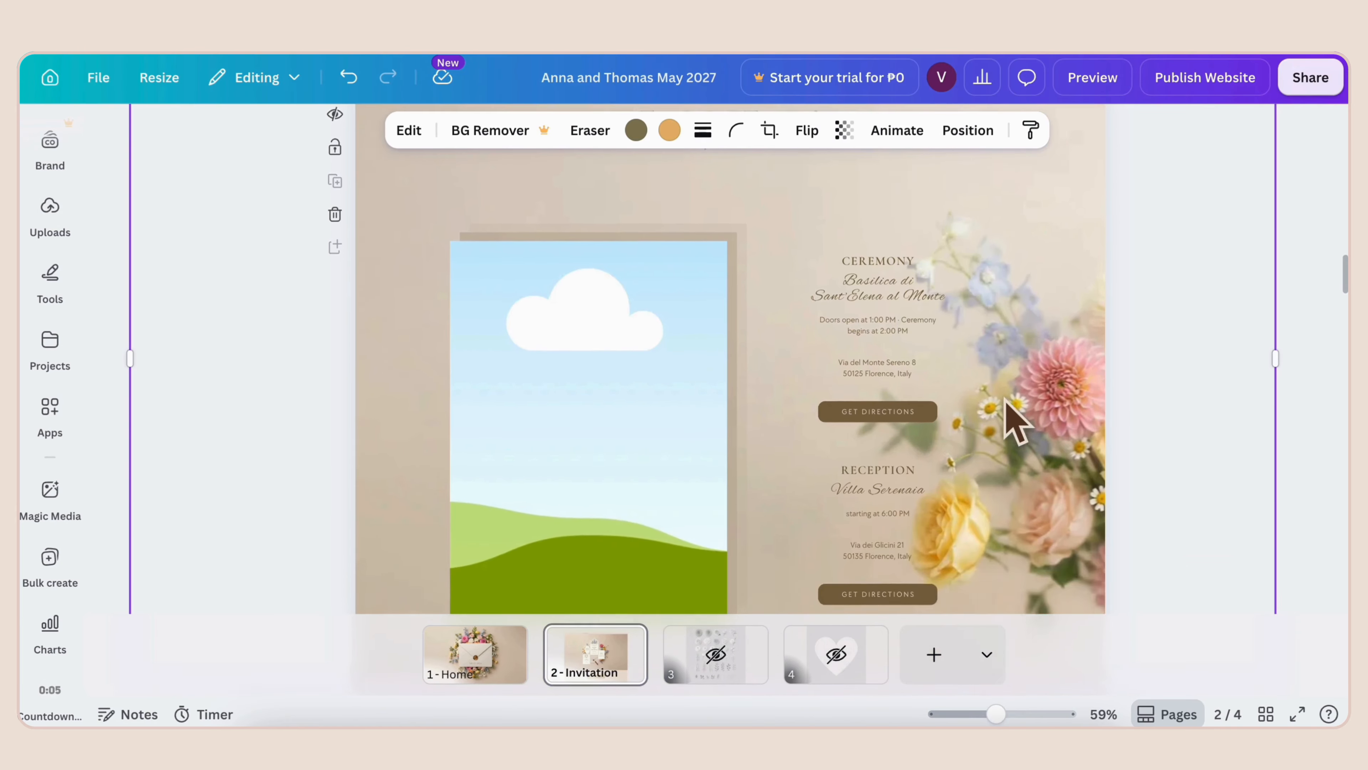
pyautogui.click(926, 221)
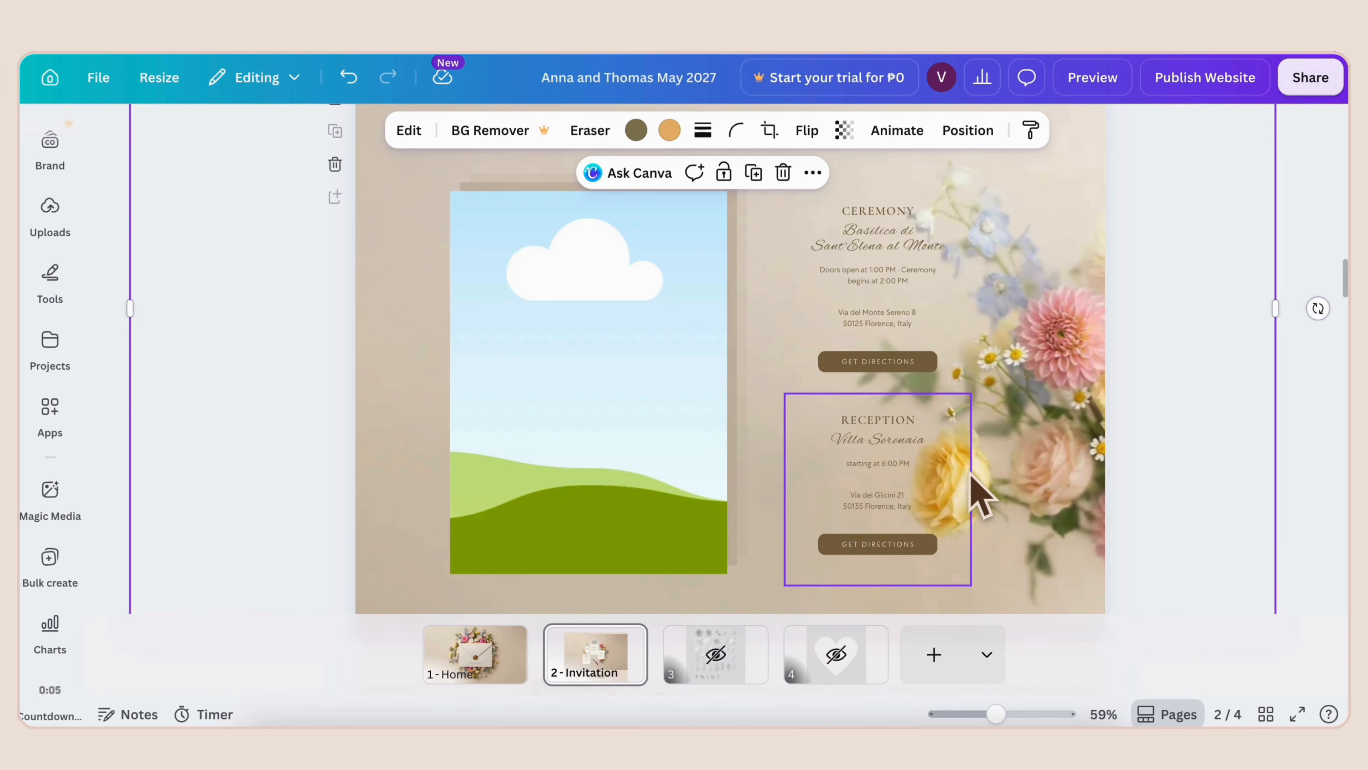
pyautogui.click(969, 491)
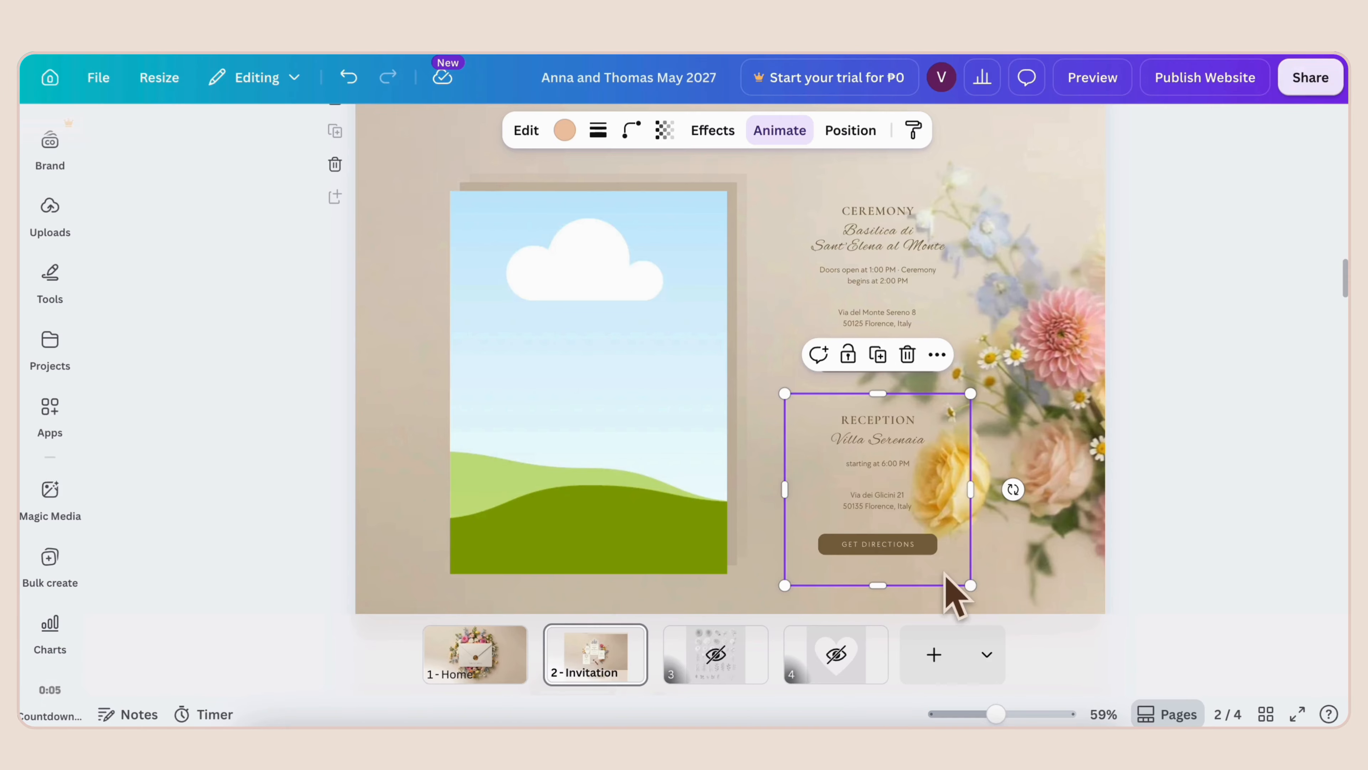
pyautogui.moveTo(945, 573); pyautogui.dragTo(944, 563)
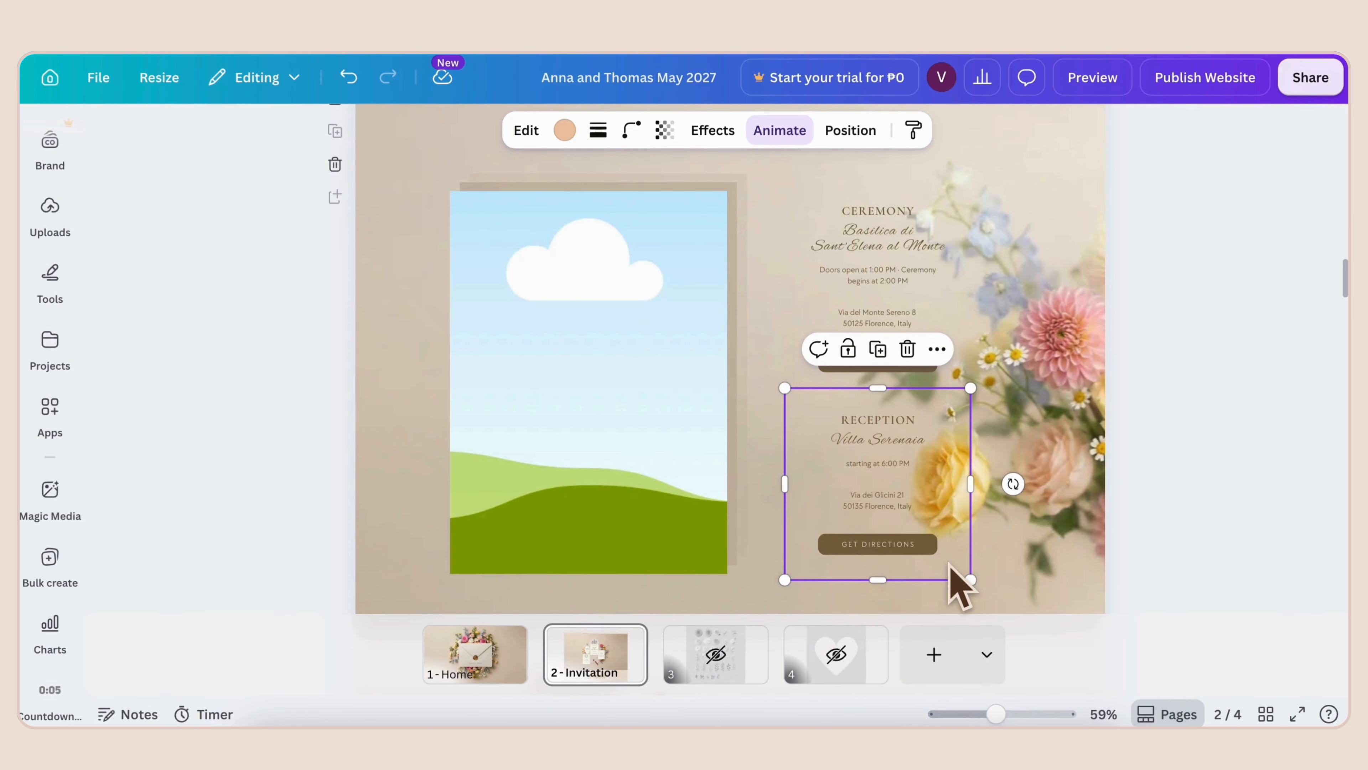
pyautogui.moveTo(949, 563); pyautogui.dragTo(951, 564)
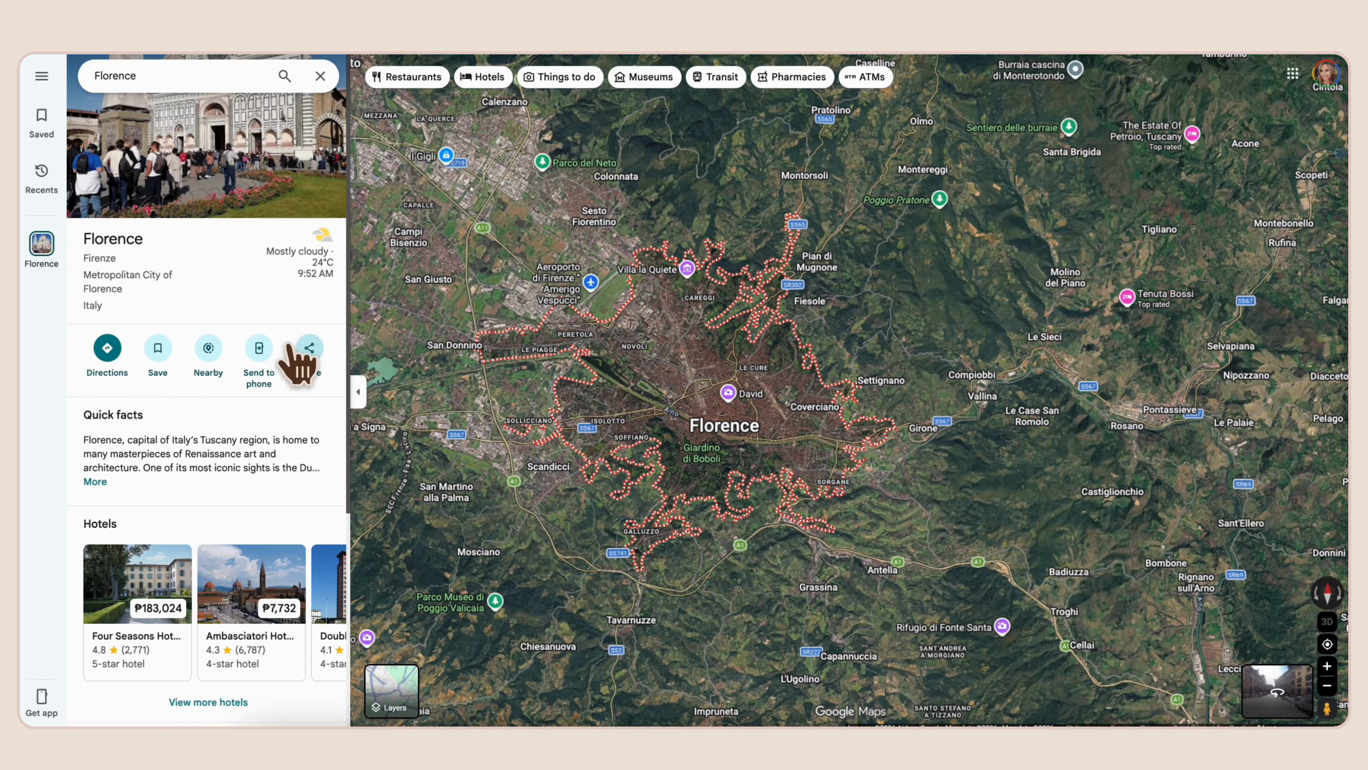
# - Copy Florence's share link from Google Maps, and in Canva open and confirm the link of the Reception's "Get directions" button
pyautogui.click(307, 349)
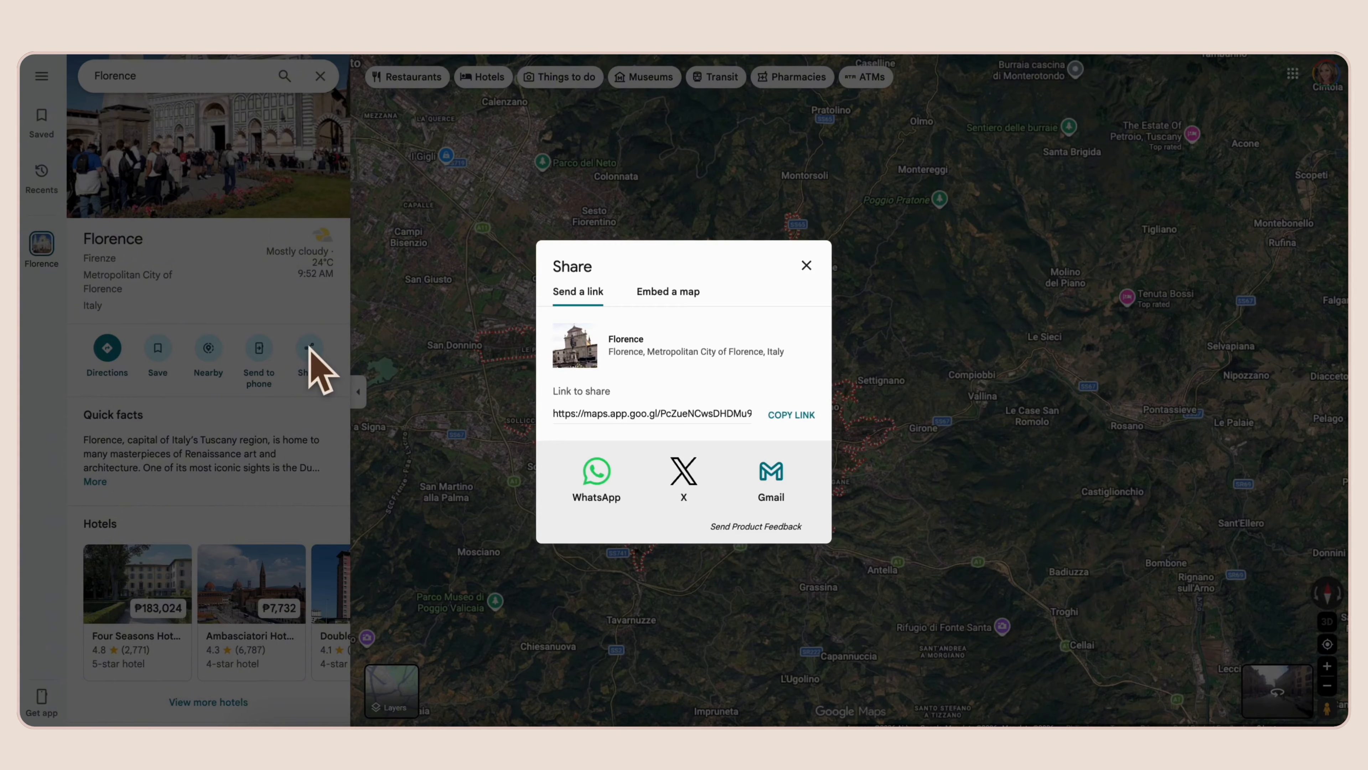
pyautogui.click(780, 415)
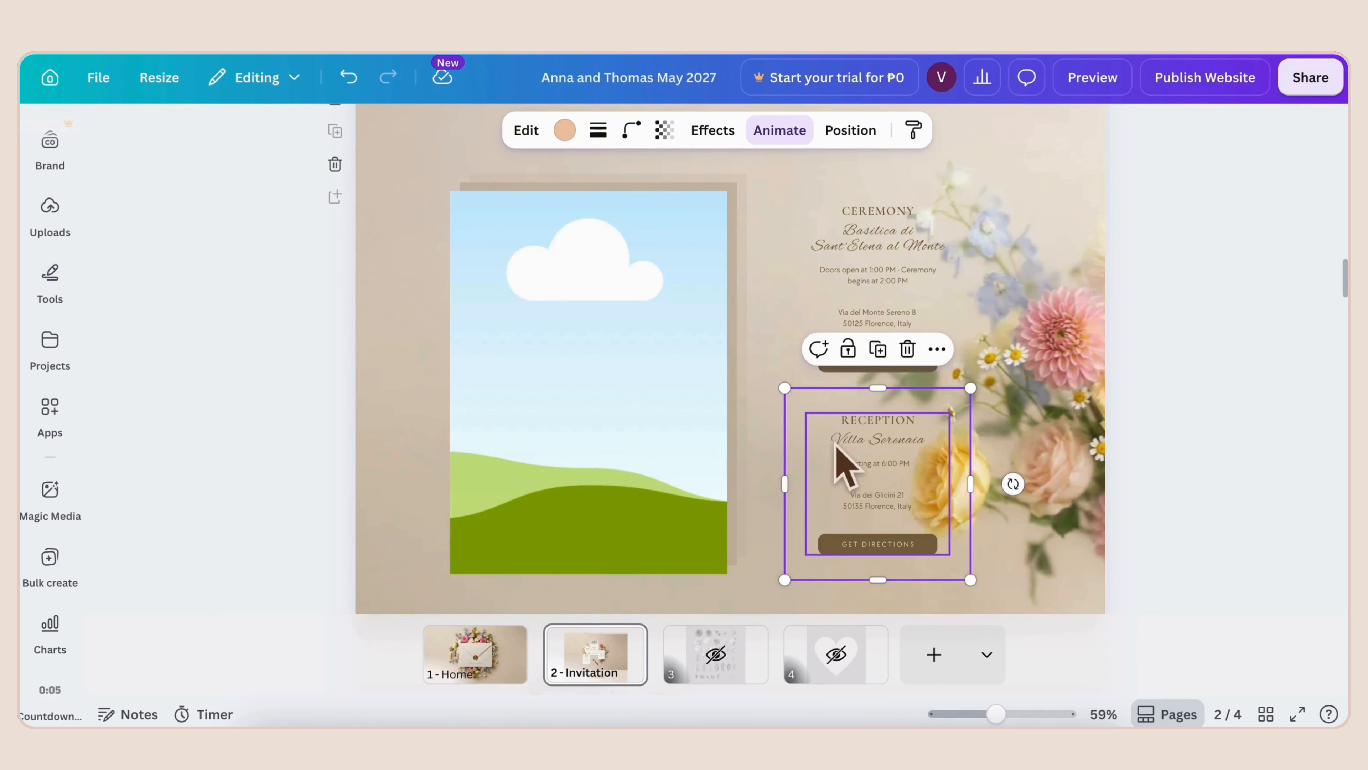
pyautogui.click(862, 536)
pyautogui.click(870, 544)
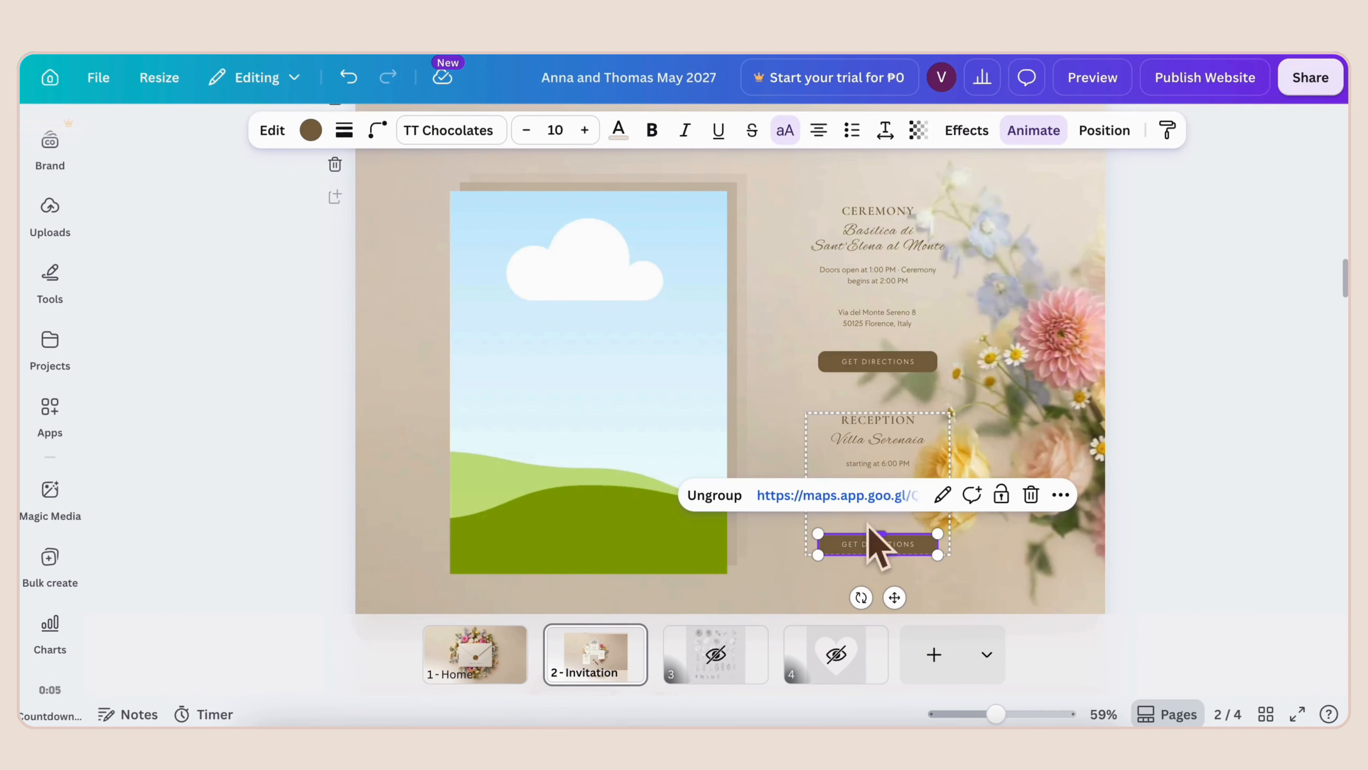
pyautogui.click(944, 495)
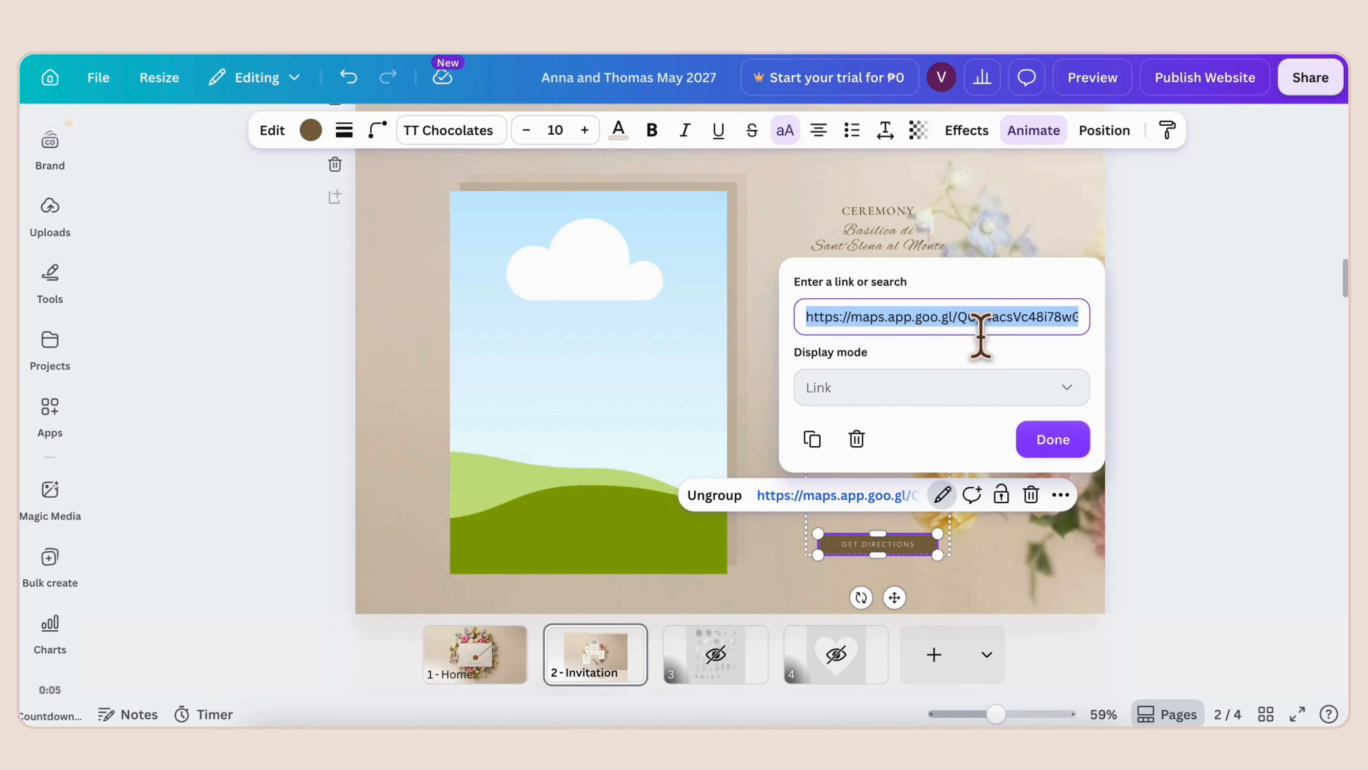
pyautogui.click(1041, 450)
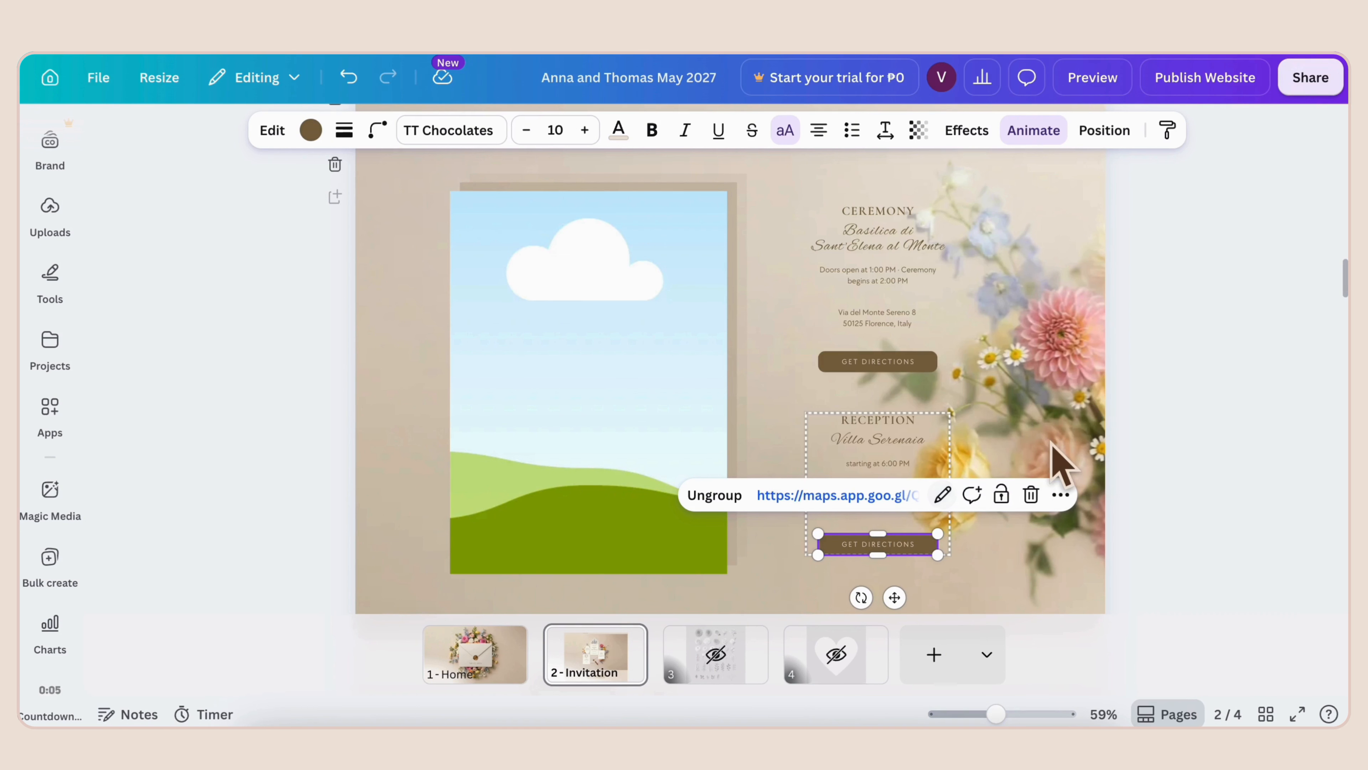
pyautogui.click(1026, 436)
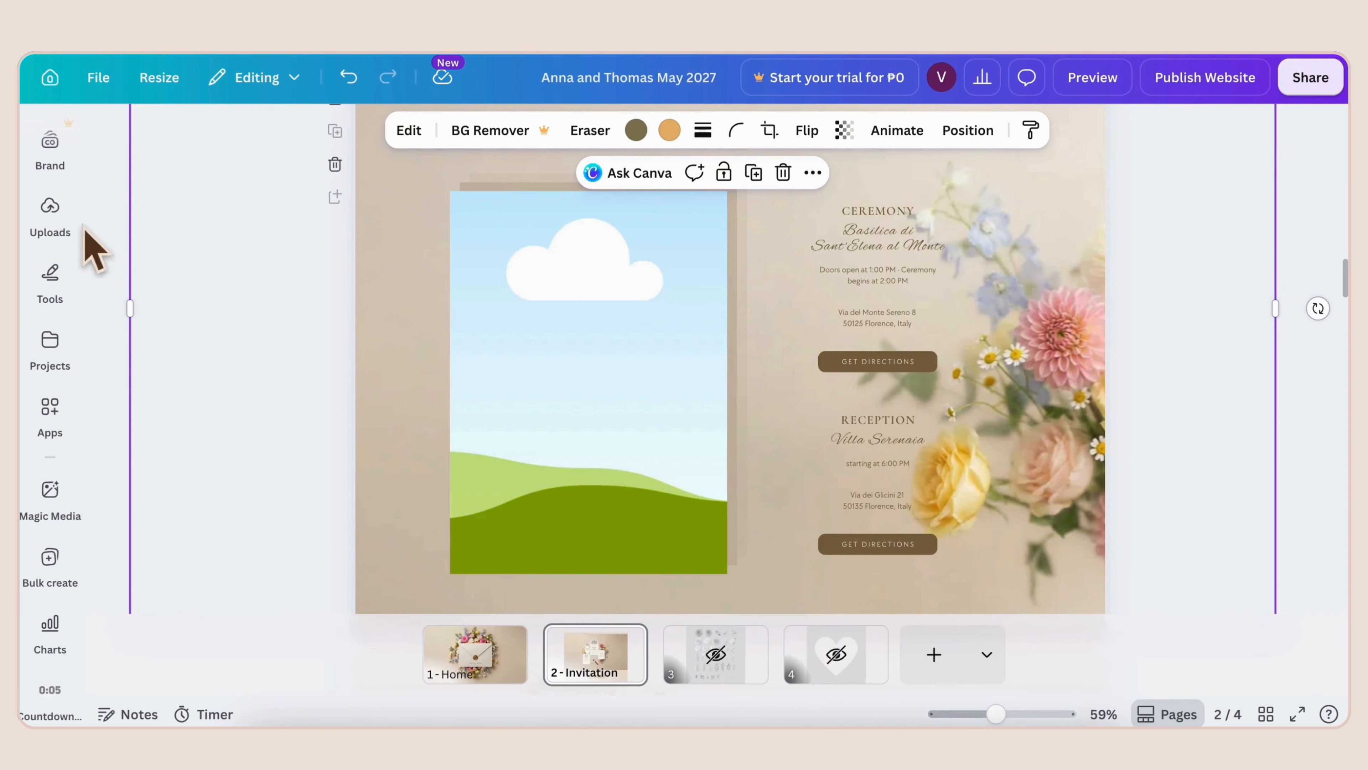
# - Fill the photo frame in "The Details" section with the uploaded outdoor venue photo
pyautogui.click(54, 219)
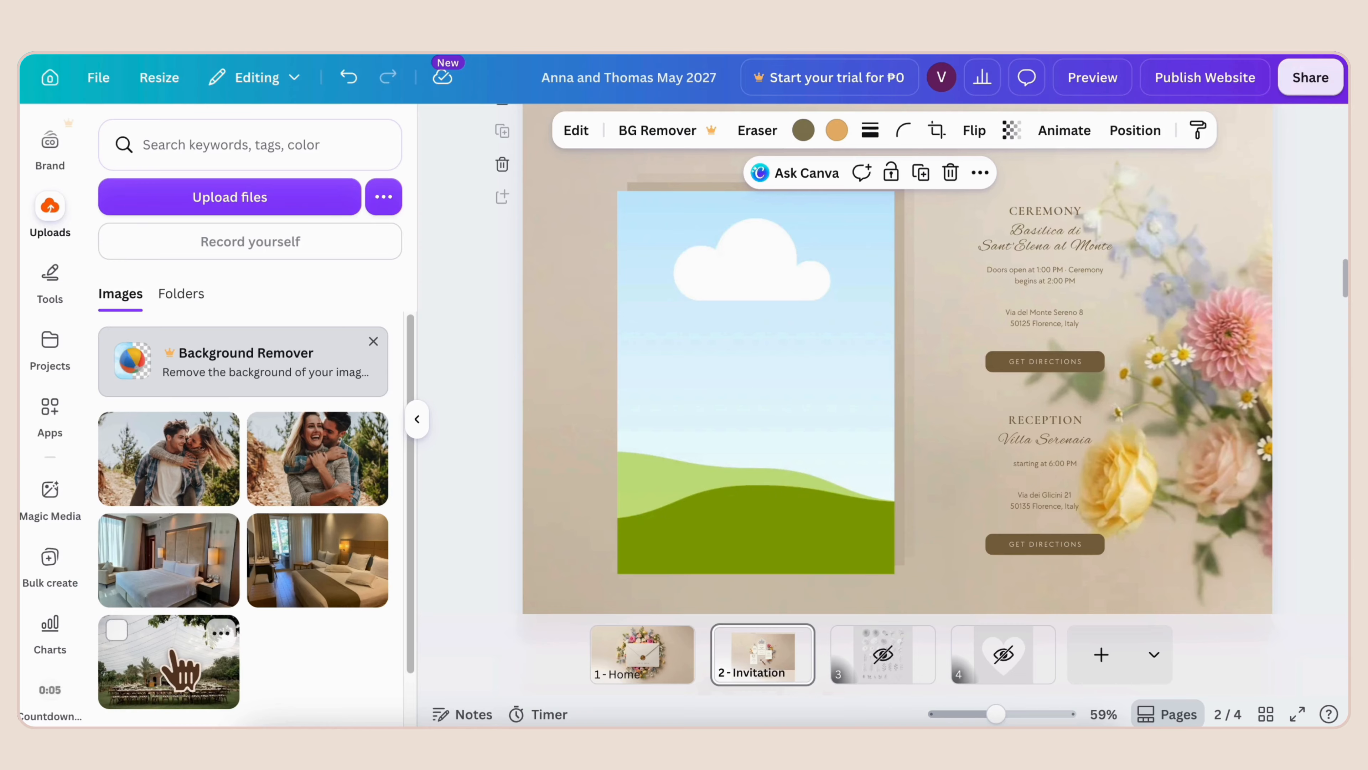
pyautogui.moveTo(168, 661); pyautogui.dragTo(599, 428)
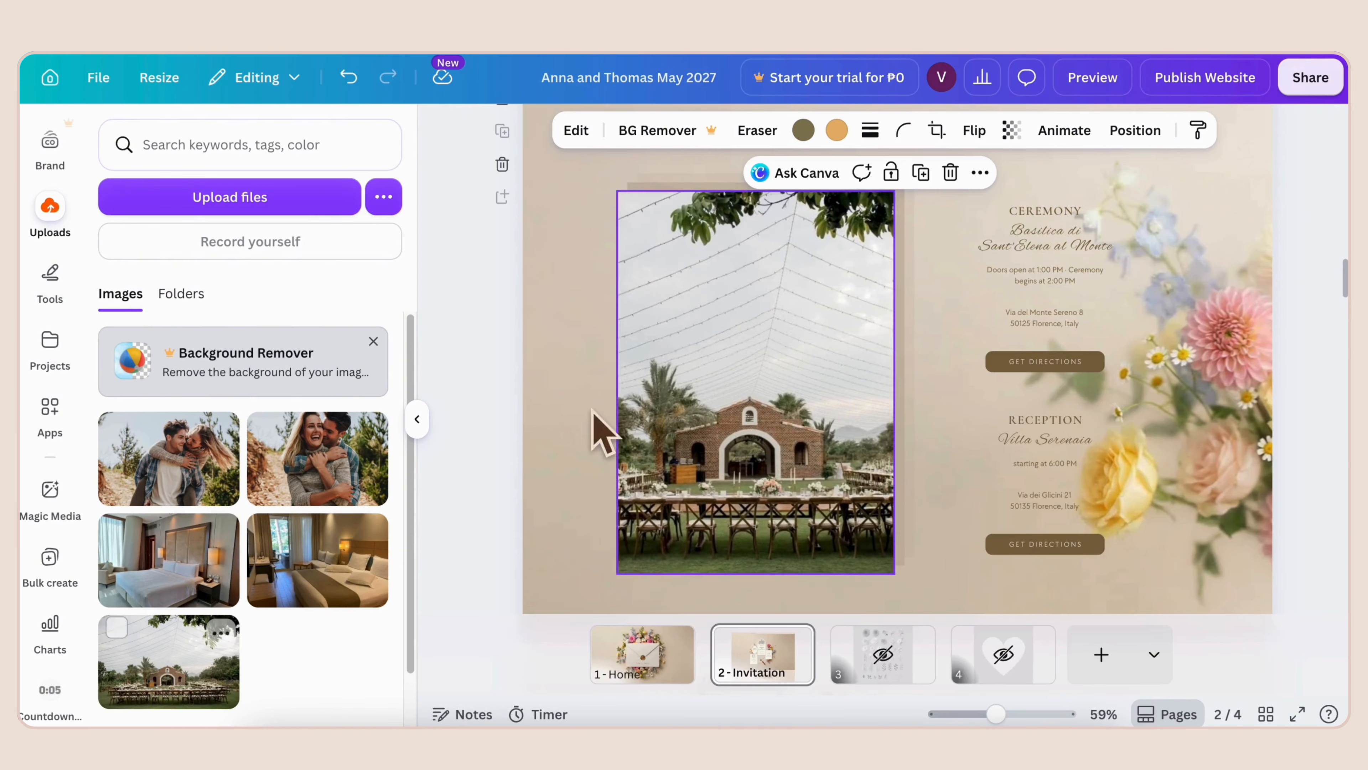
pyautogui.click(417, 419)
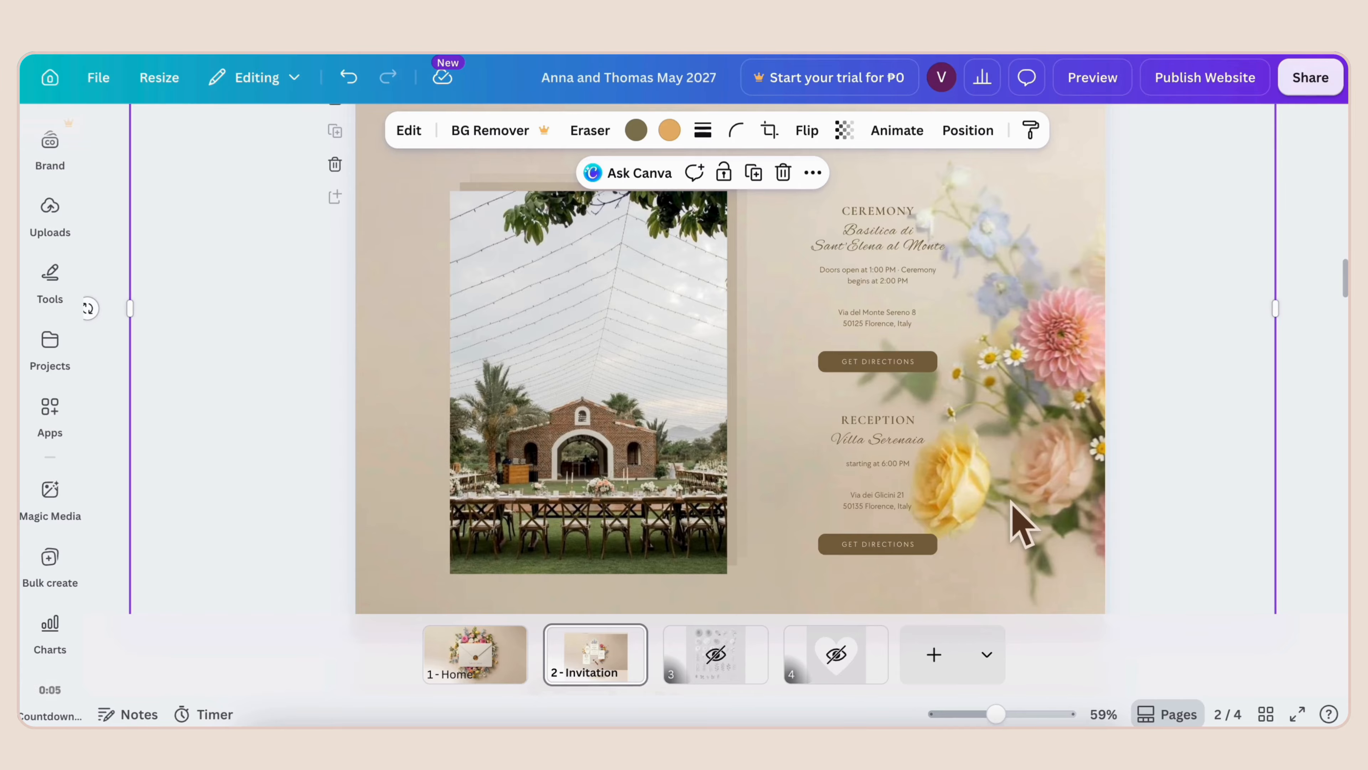
# - Look through the "Our day with you" schedule from the doors opening to the end of the evening
pyautogui.scroll(-10, 1020, 525)
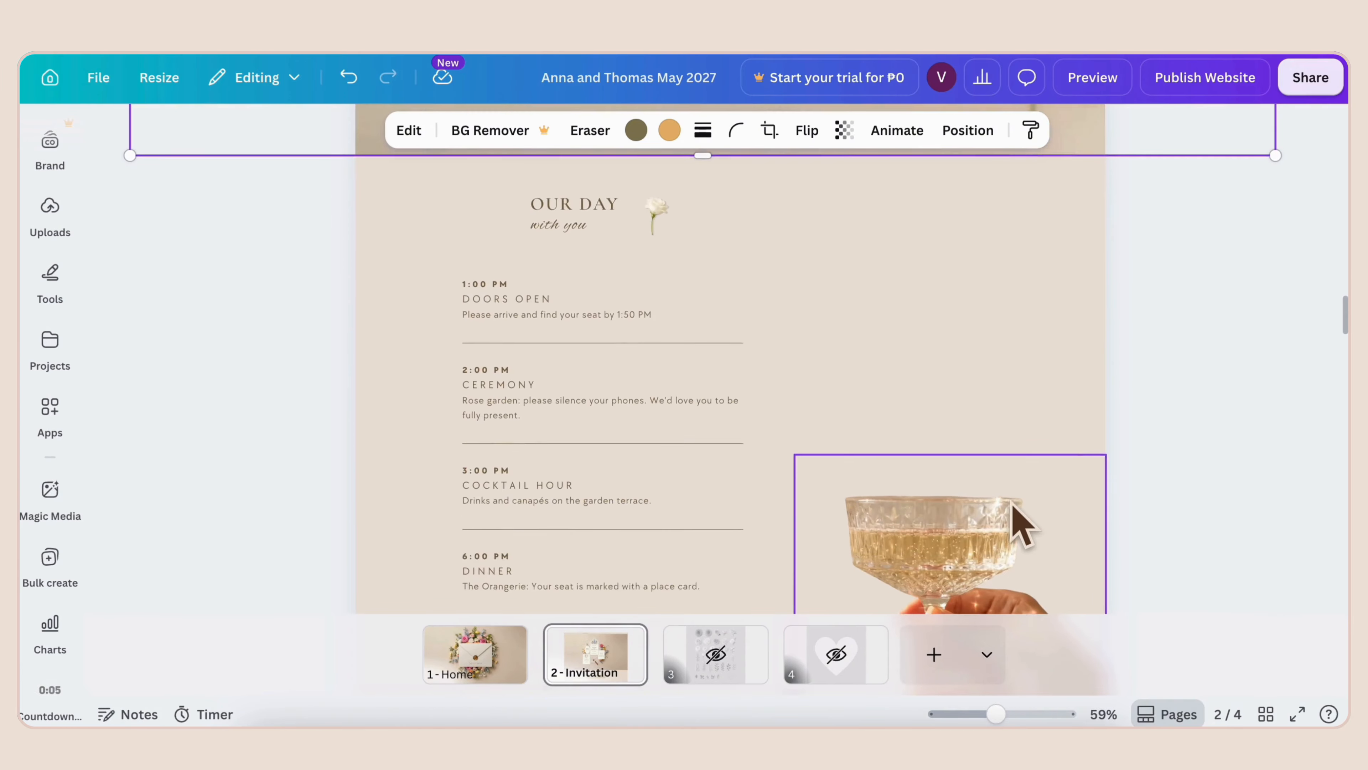
pyautogui.scroll(1, 1012, 501)
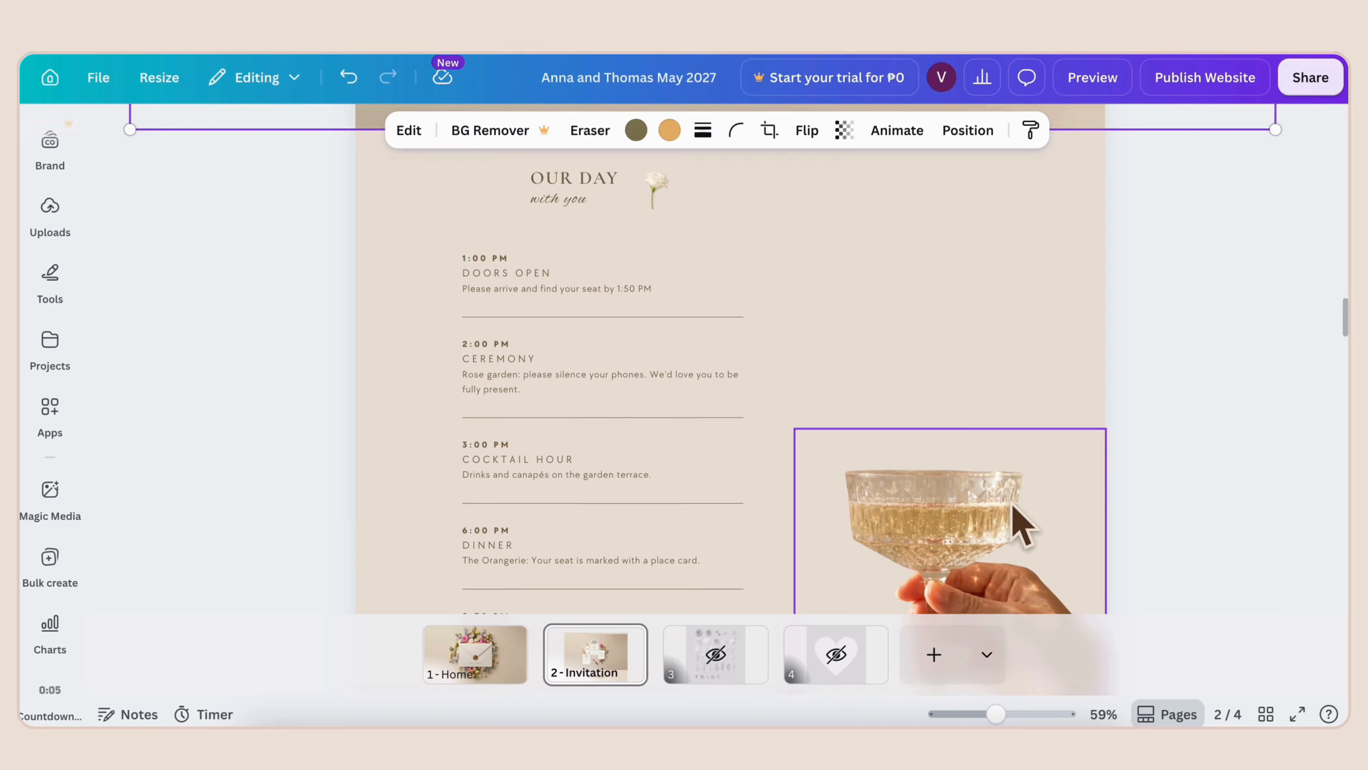
pyautogui.scroll(-3, 1022, 526)
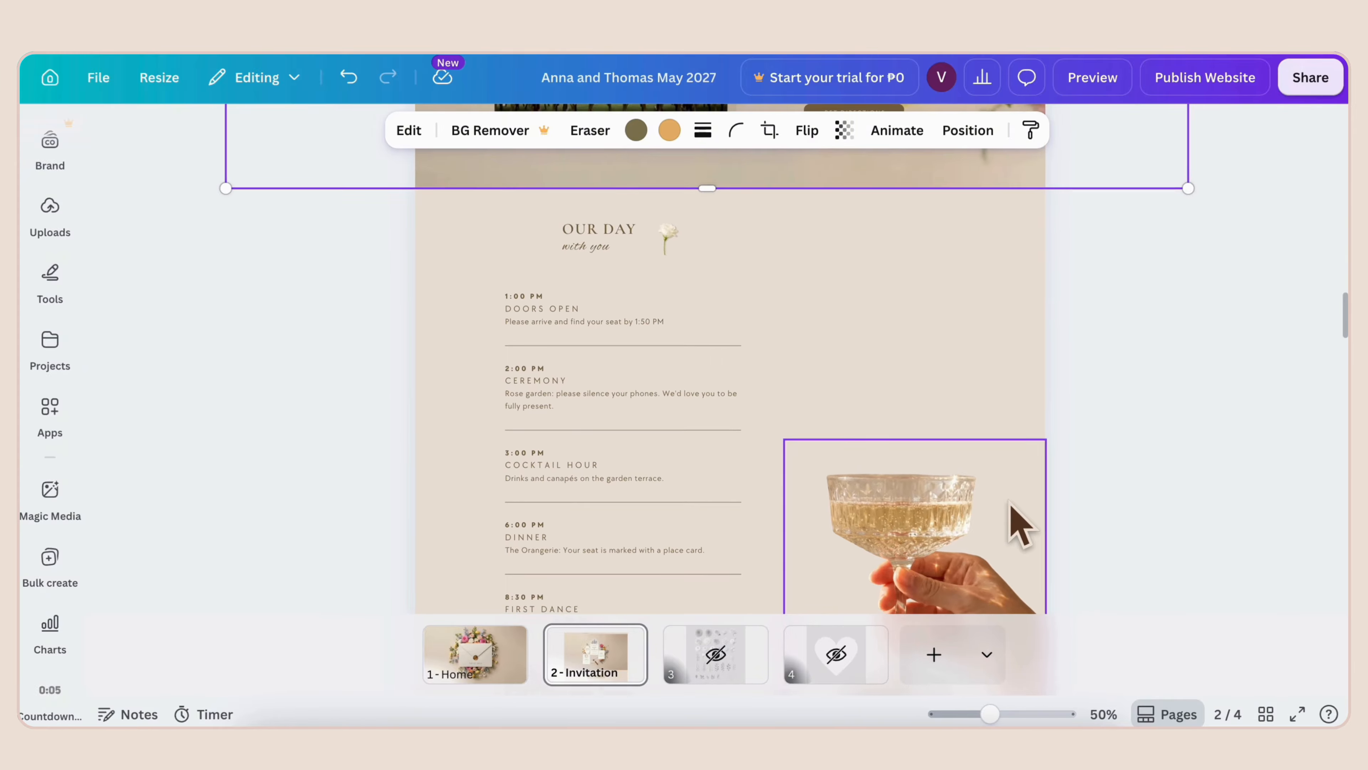
pyautogui.scroll(-5, 1021, 525)
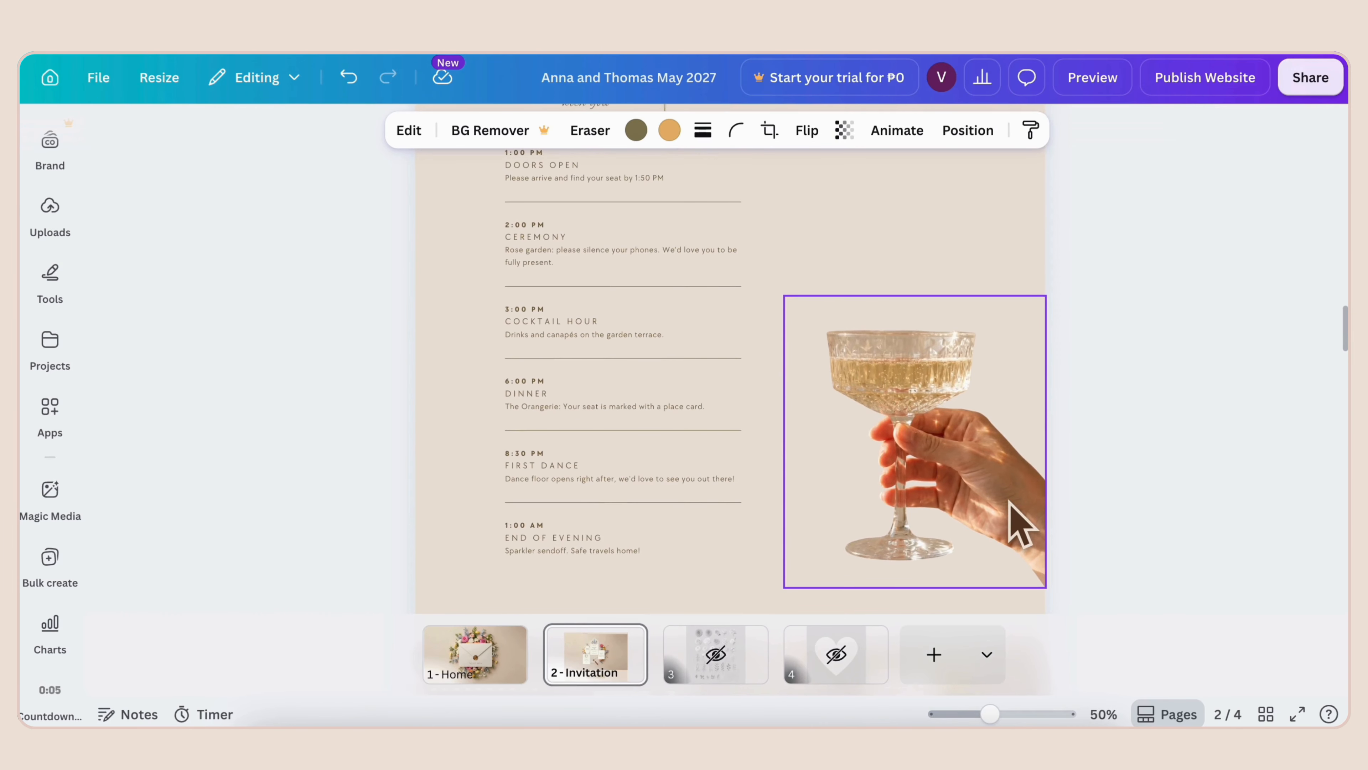
pyautogui.click(662, 514)
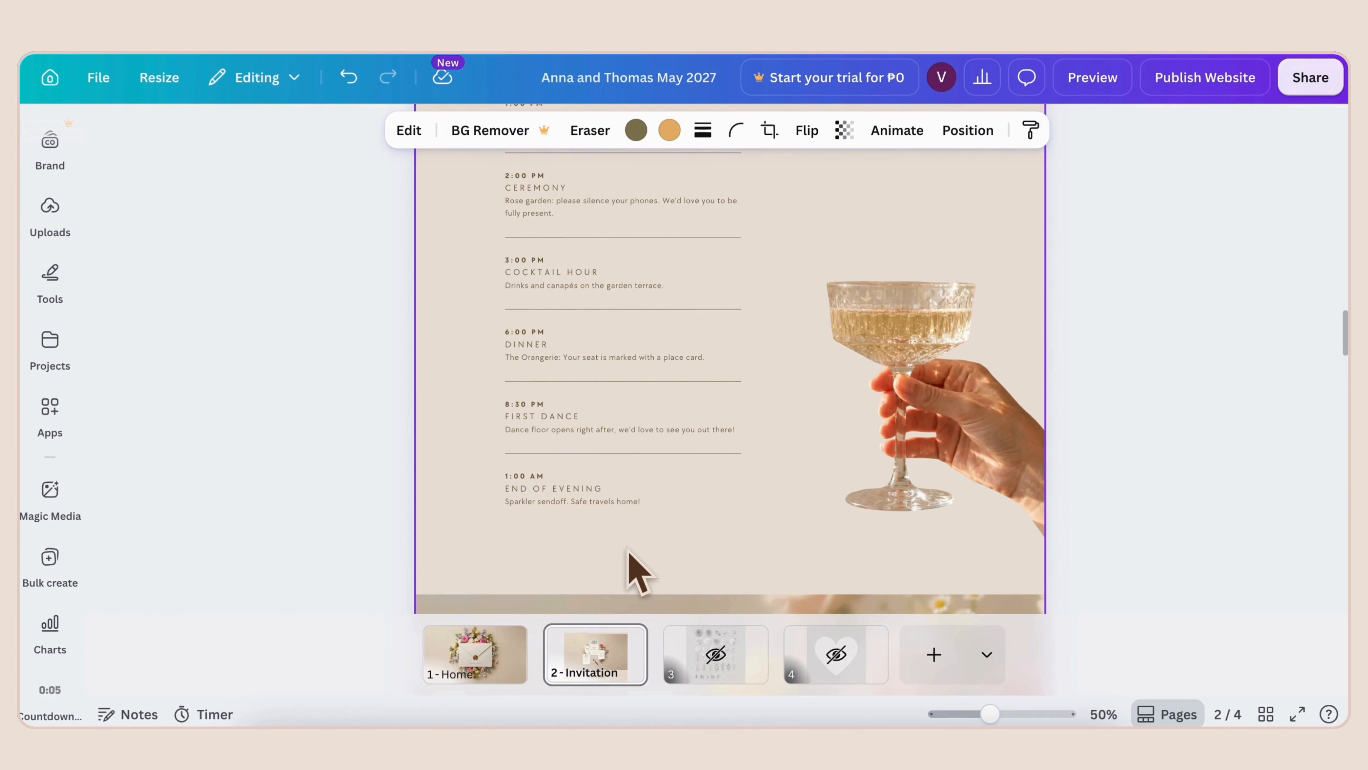
# - Duplicate the "End of Evening" schedule entry with the divider line above it and place the copy below the original
pyautogui.keyDown('shift'); pyautogui.click(602, 497); pyautogui.keyUp('shift')
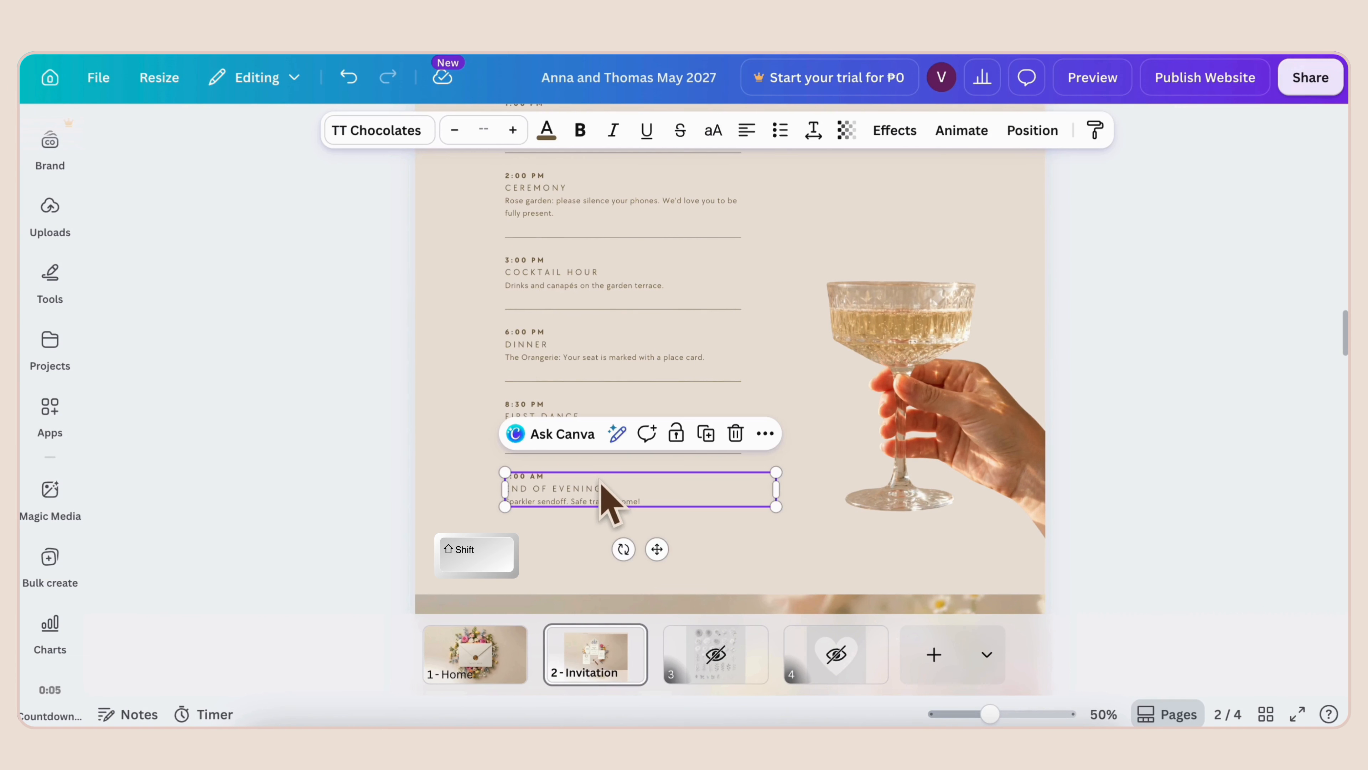
pyautogui.keyDown('shift'); pyautogui.click(573, 454); pyautogui.keyUp('shift')
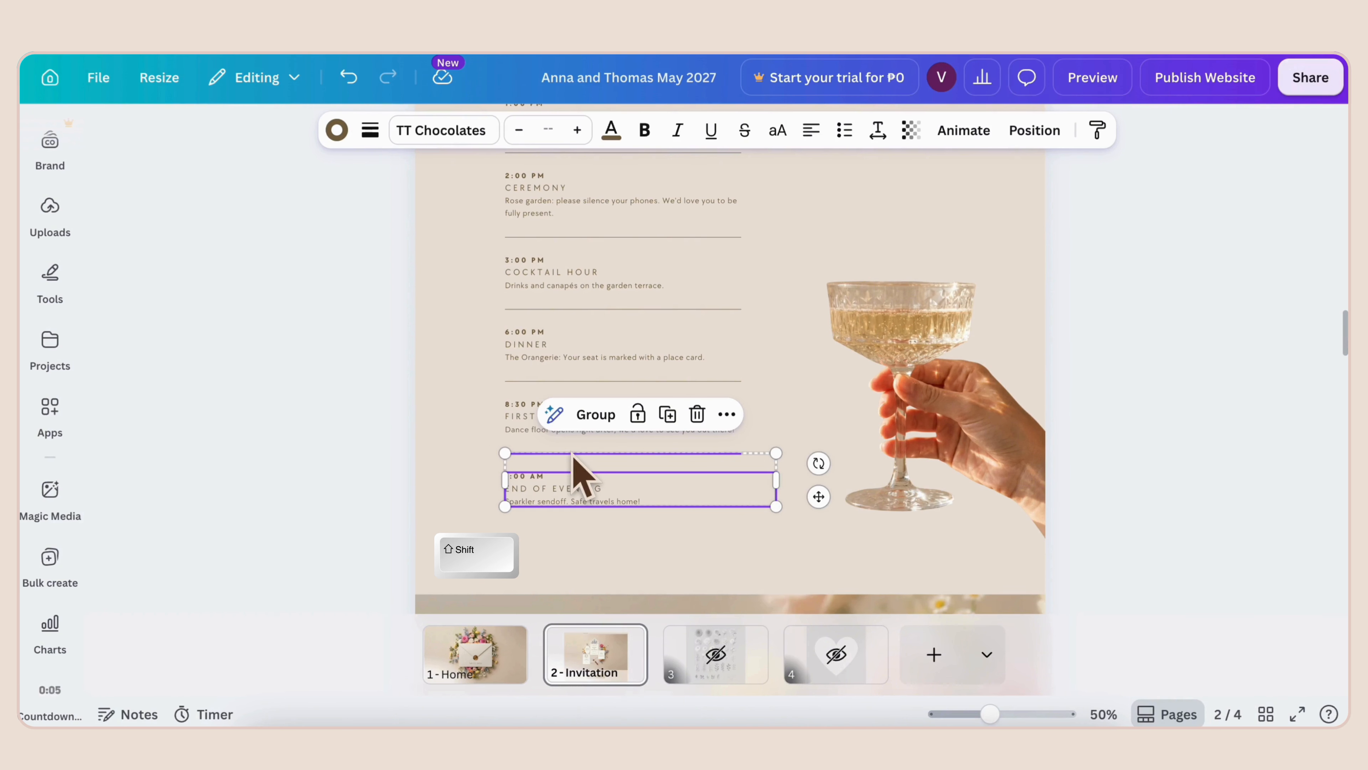
pyautogui.click(668, 420)
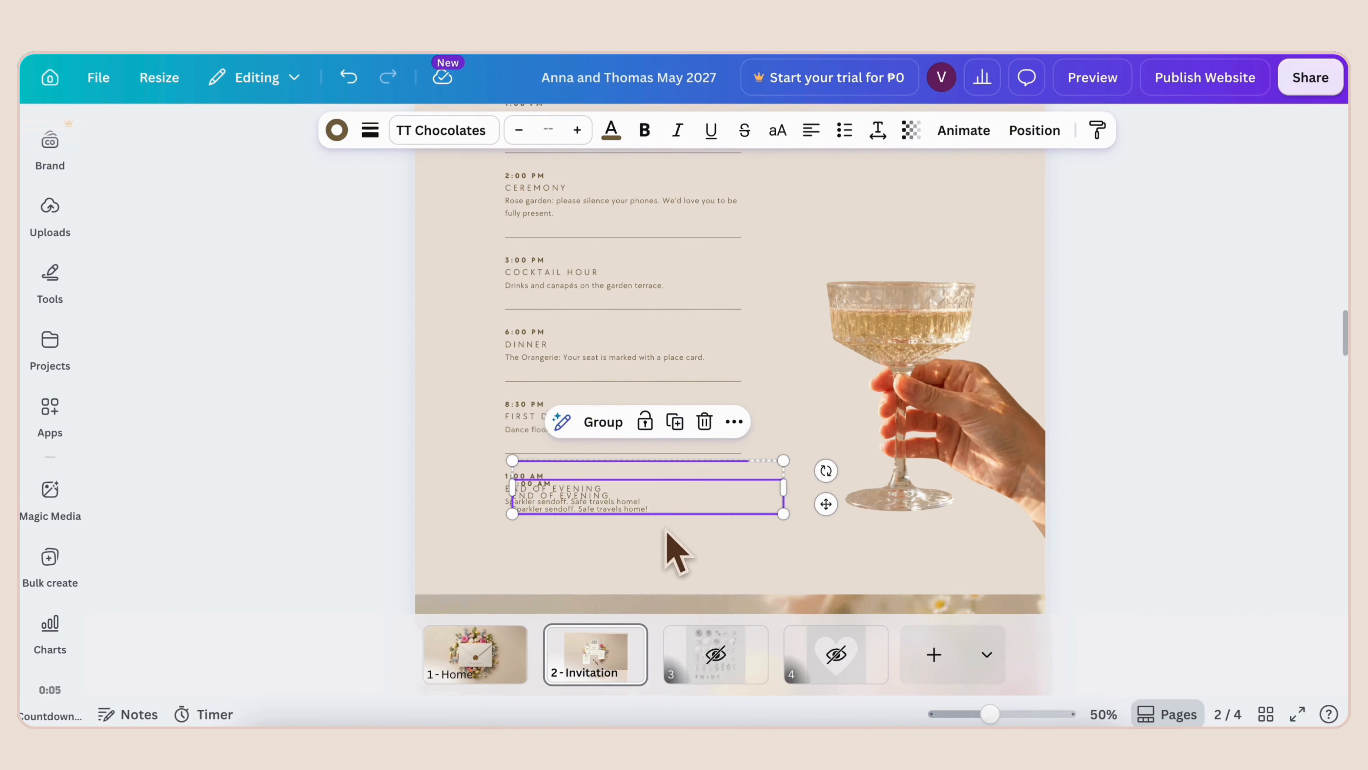
pyautogui.moveTo(671, 494); pyautogui.dragTo(663, 558)
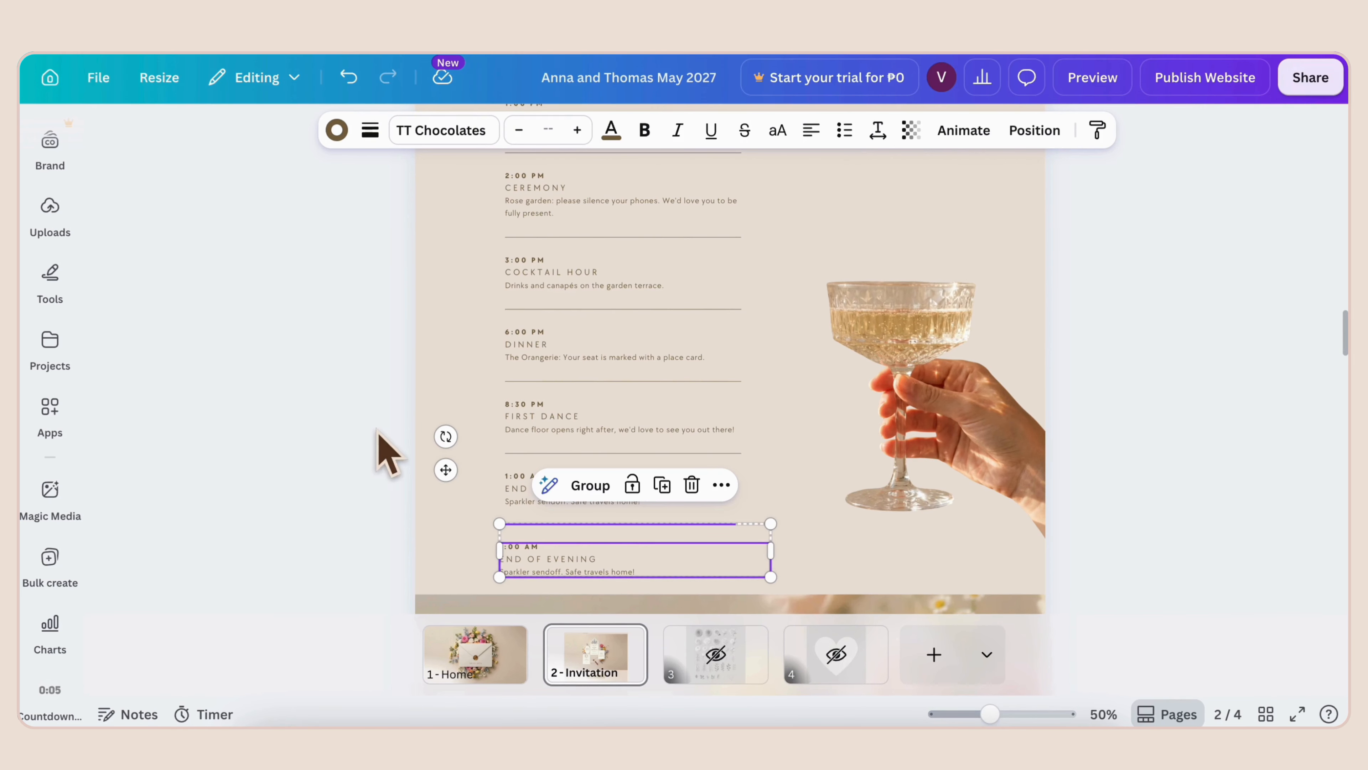
pyautogui.click(364, 420)
# - Space all the "Our Day with you" schedule entries and their divider lines evenly
pyautogui.scroll(-3, 365, 420)
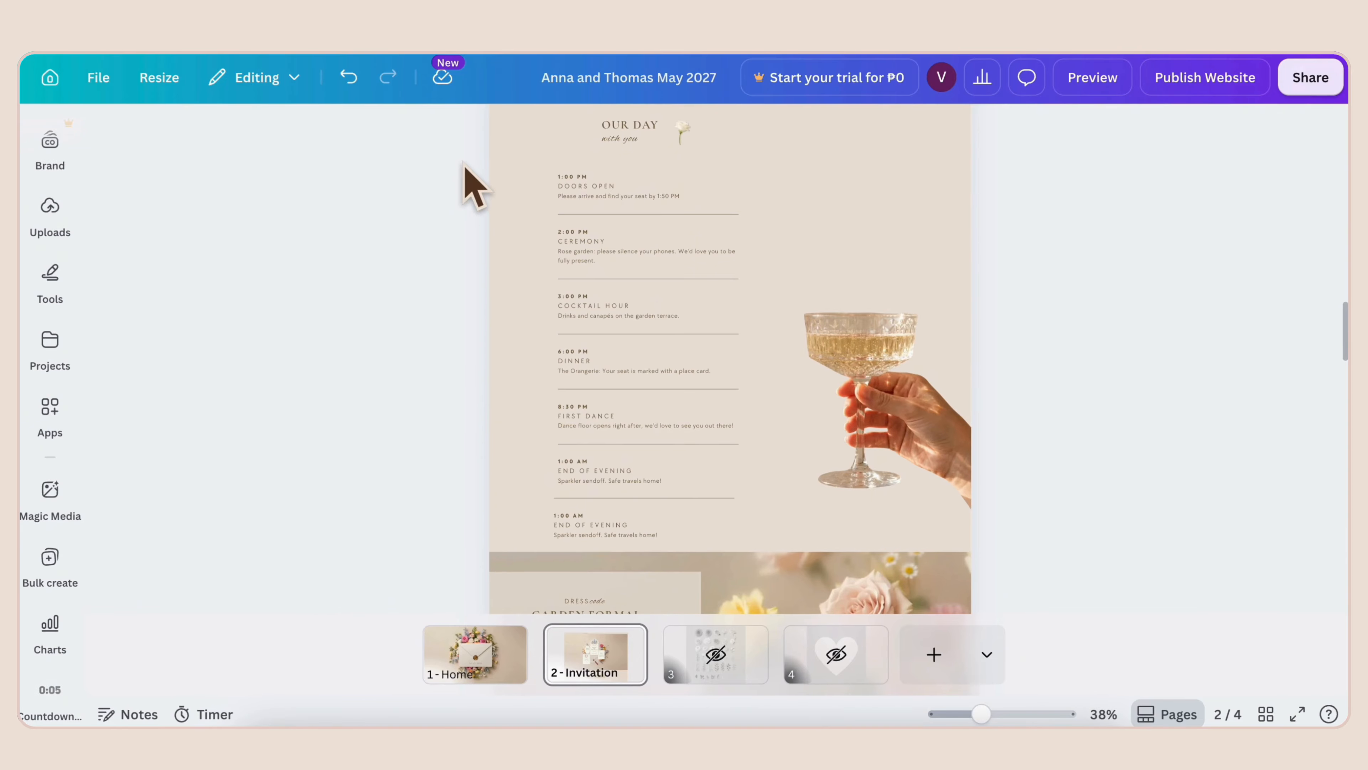
pyautogui.moveTo(463, 160); pyautogui.dragTo(696, 542)
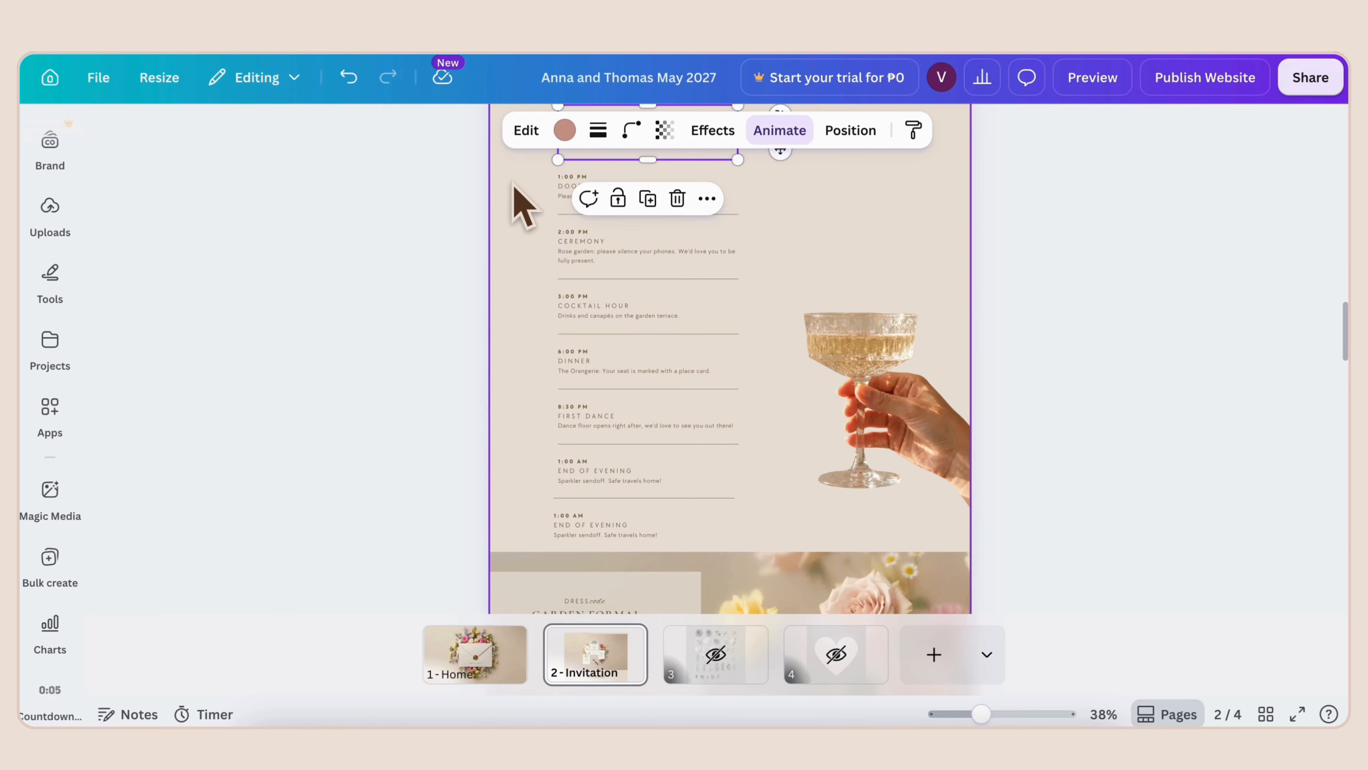
pyautogui.click(511, 202)
pyautogui.moveTo(456, 175); pyautogui.dragTo(743, 544)
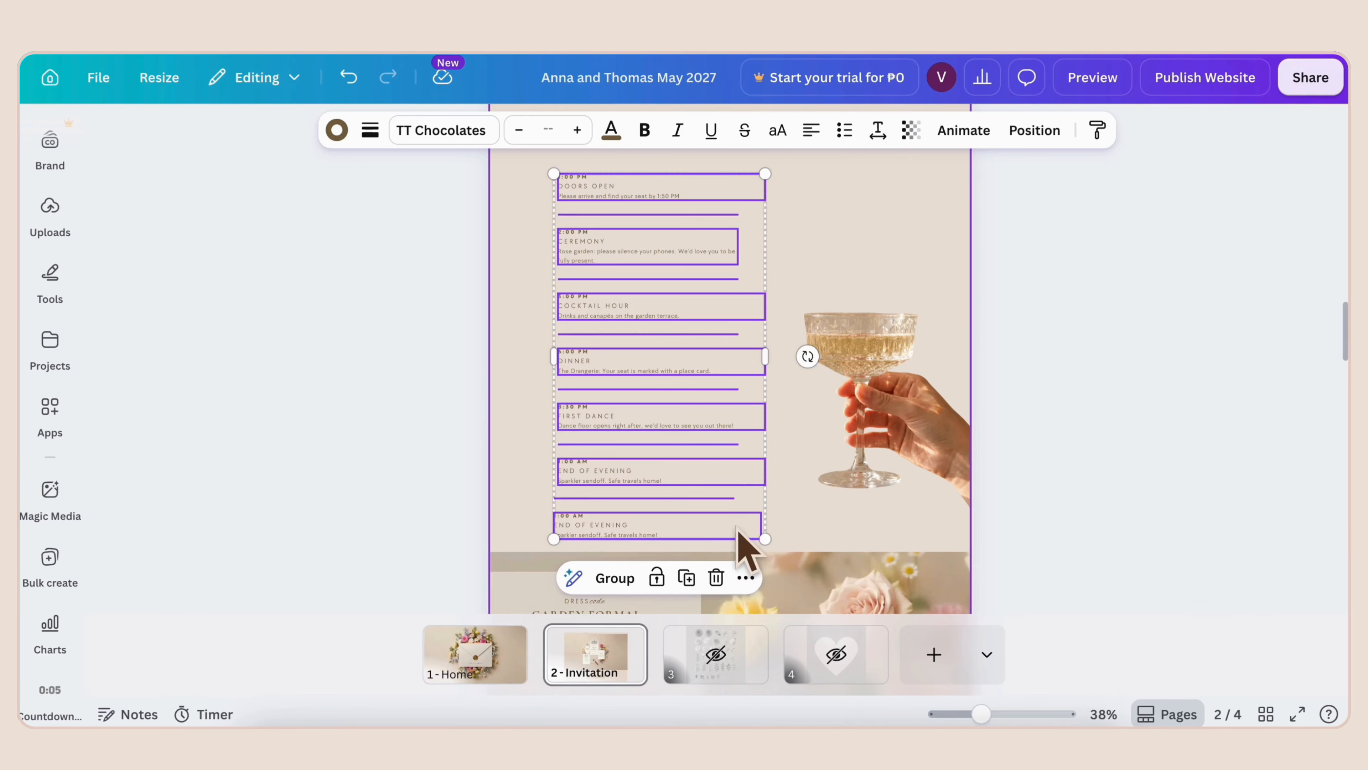
pyautogui.rightClick(720, 419)
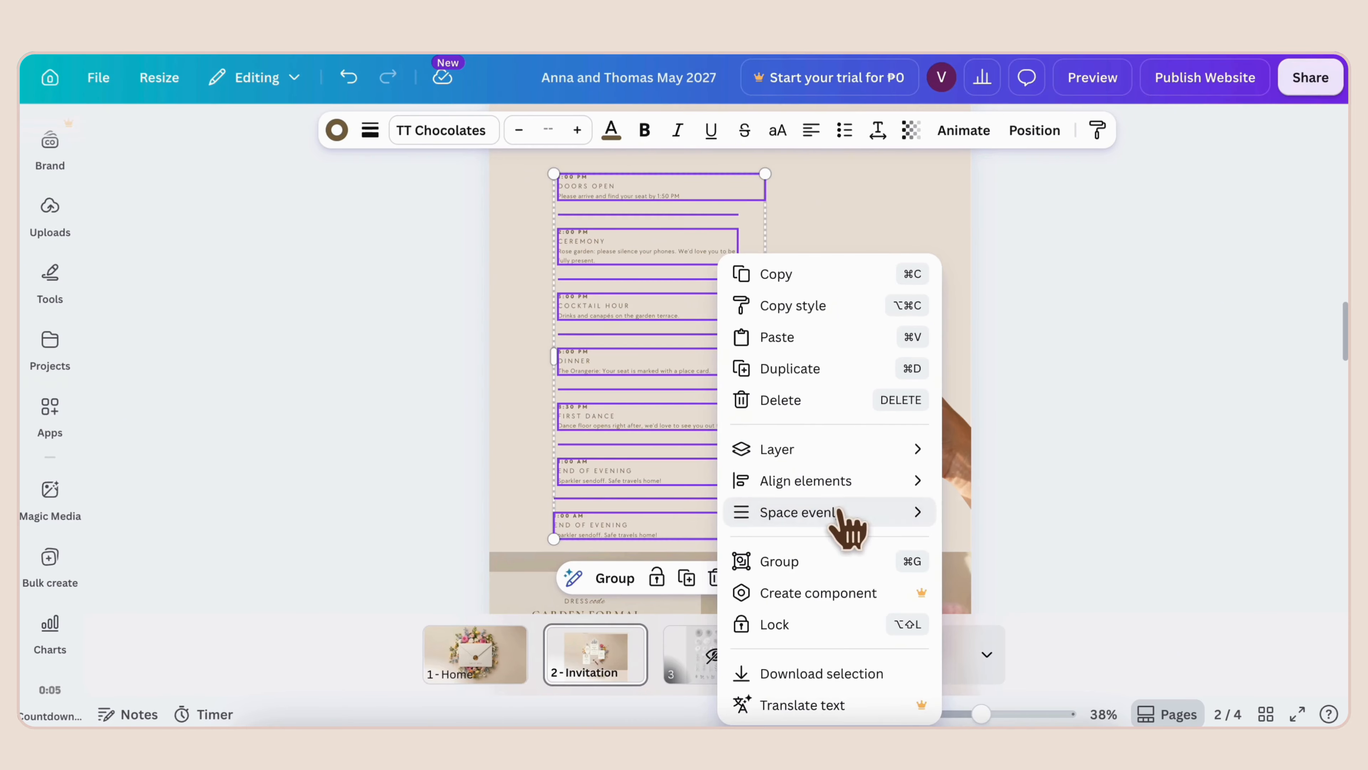
pyautogui.moveTo(847, 517)
pyautogui.click(973, 516)
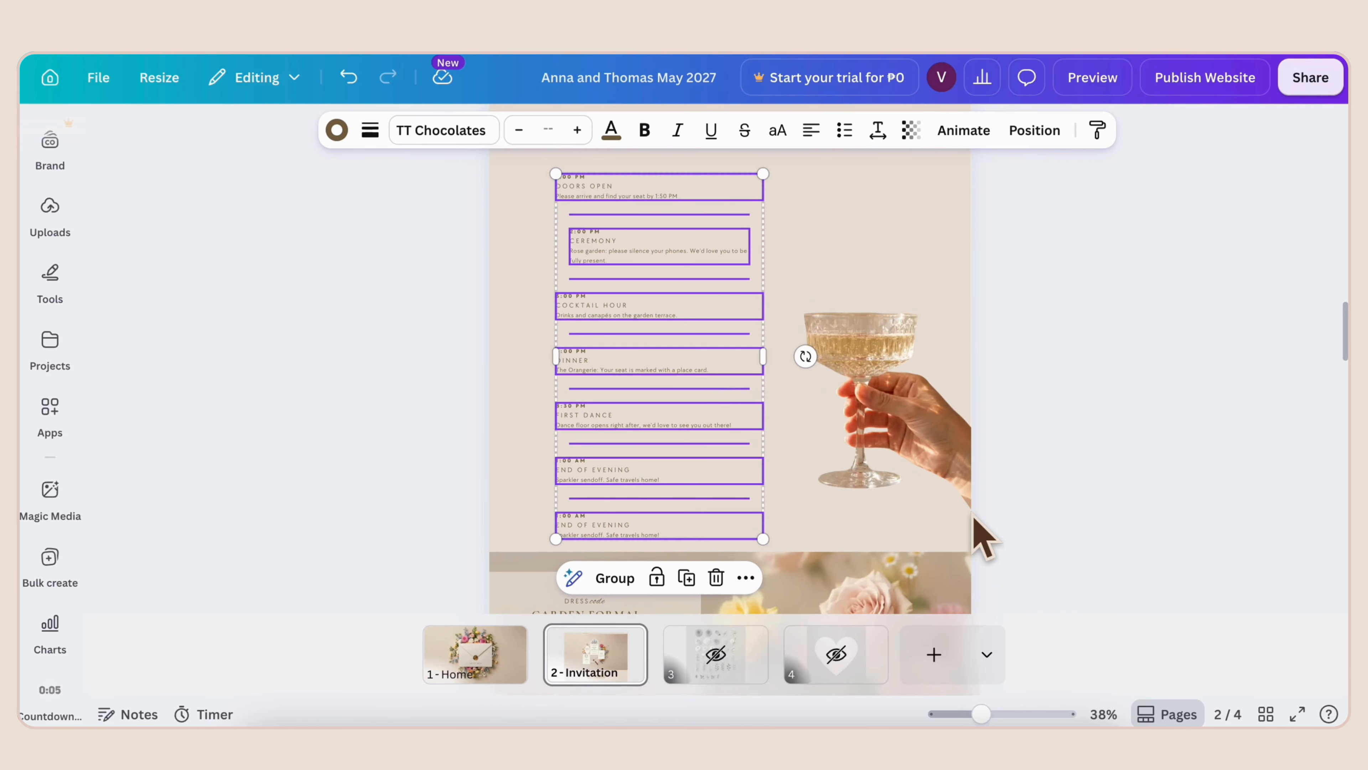
# - Align the selected schedule entries and divider lines to their left edges
pyautogui.rightClick(723, 364)
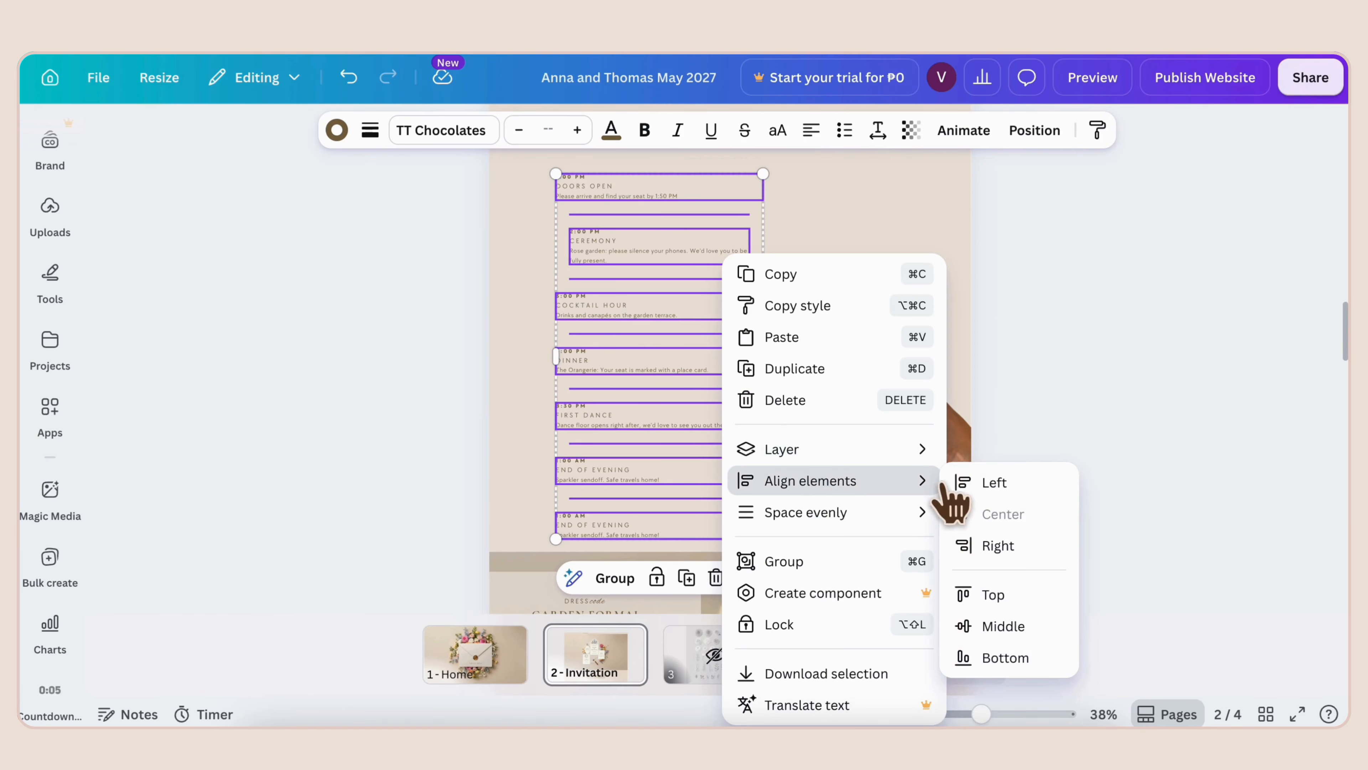
pyautogui.click(967, 483)
pyautogui.click(1026, 396)
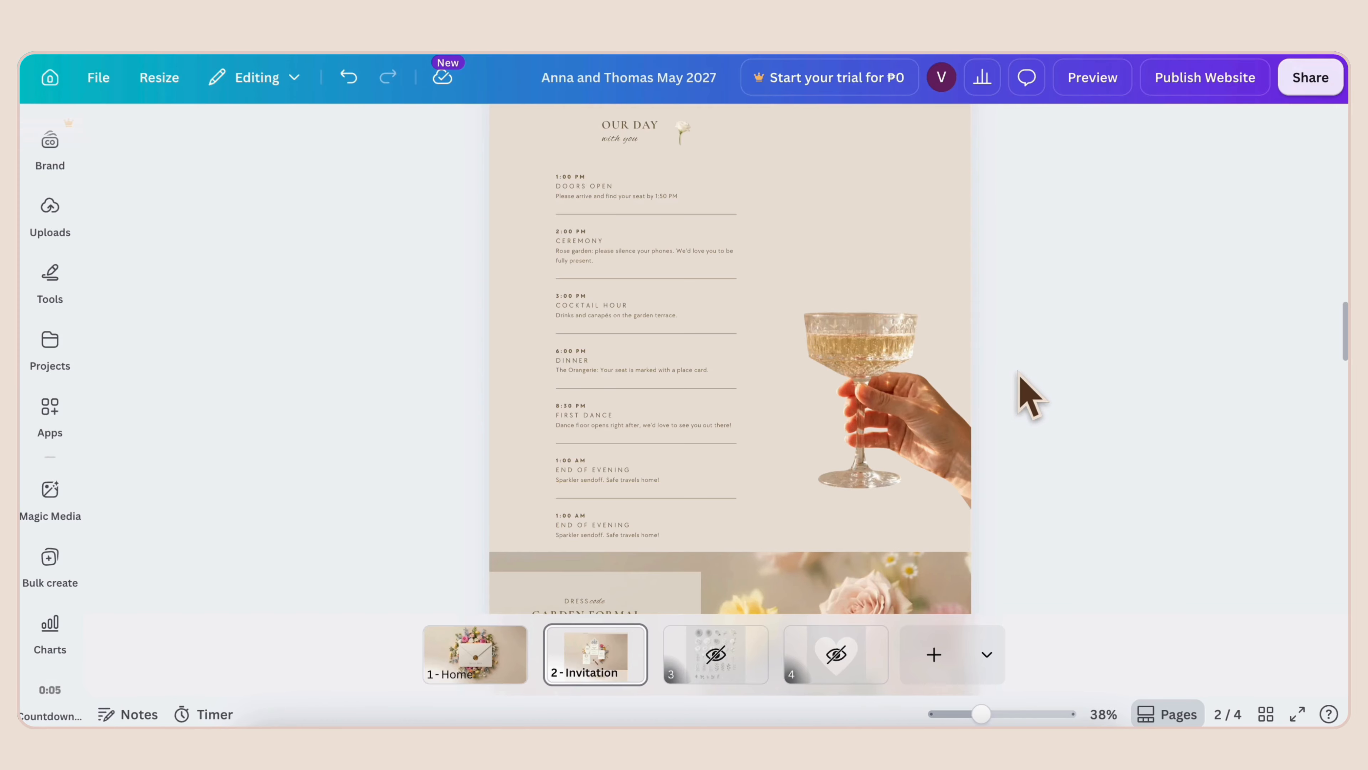
# - Extend the bottom edge of the section below the "Where to stay" hotel cards to add more height
pyautogui.scroll(-3, 1030, 397)
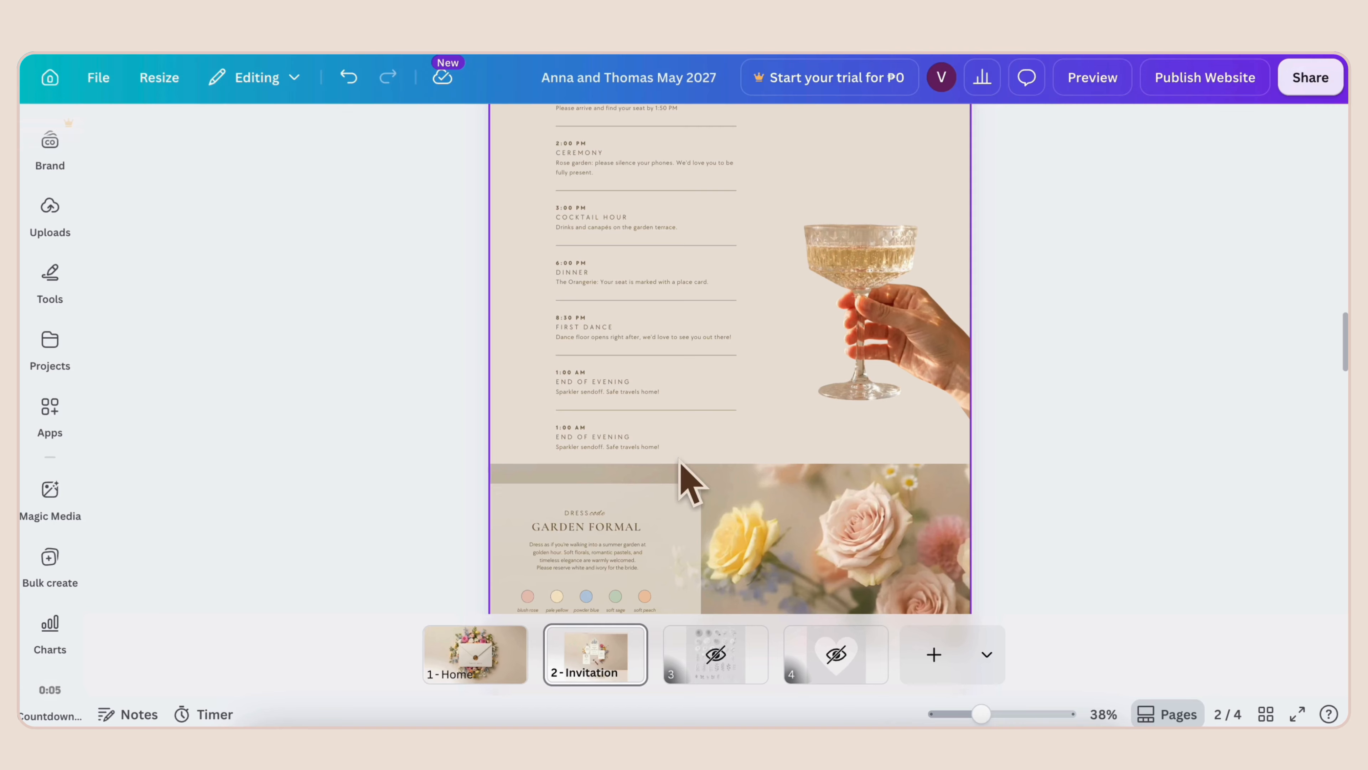
pyautogui.scroll(-10, 680, 462)
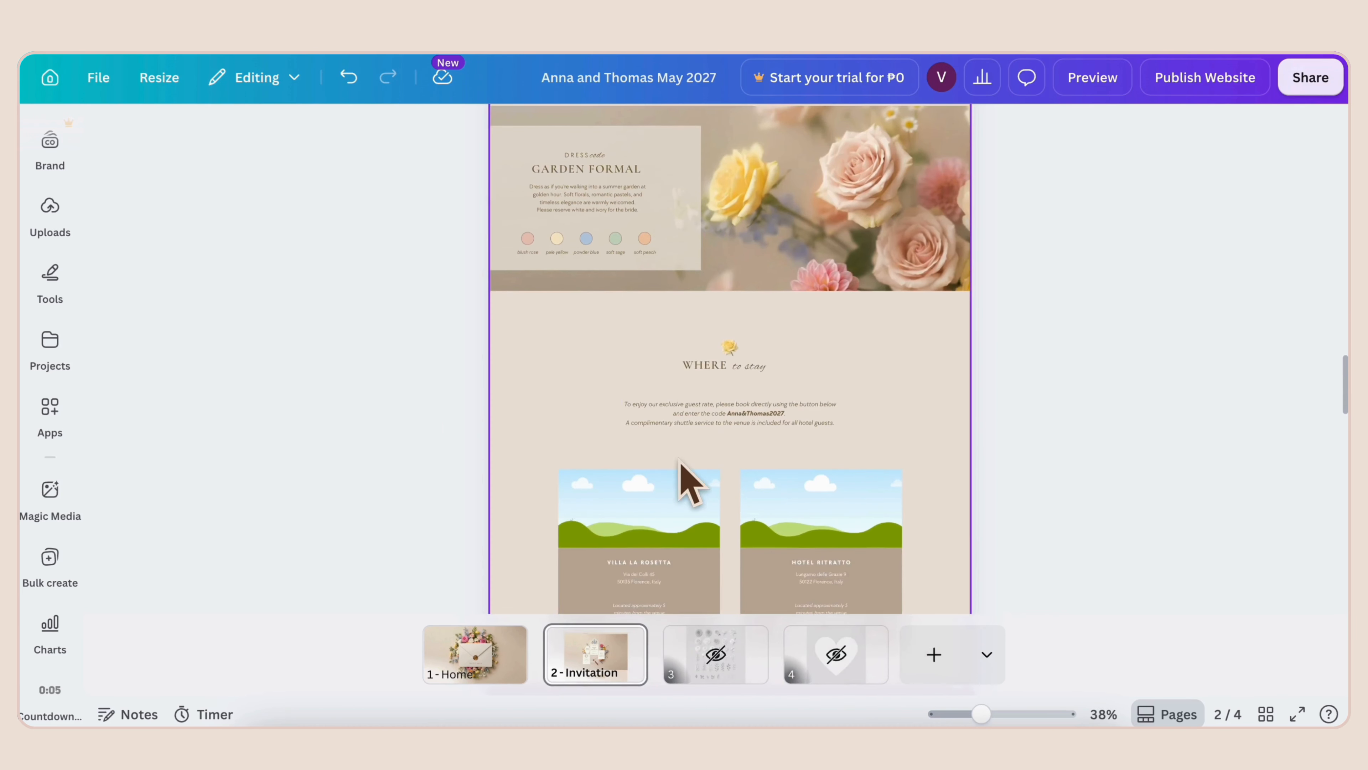
pyautogui.scroll(3, 682, 472)
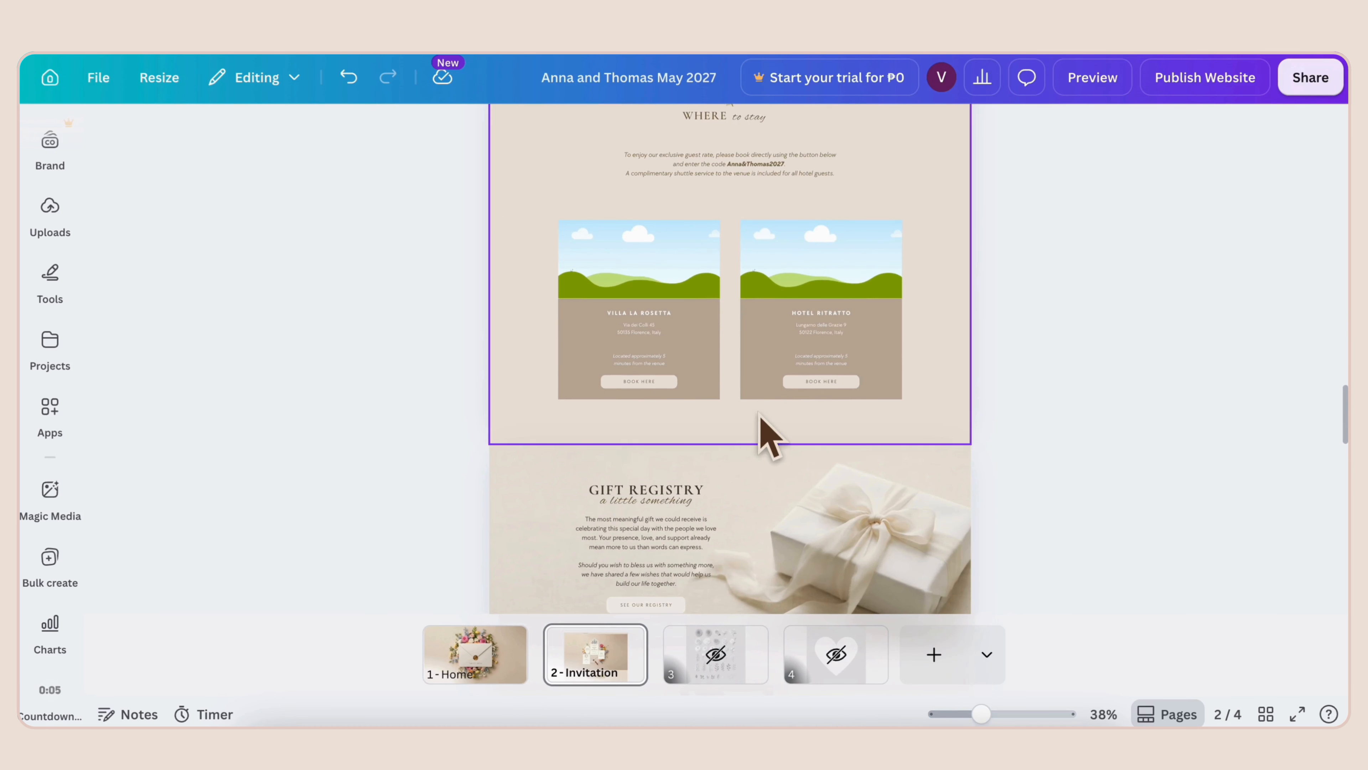
pyautogui.click(730, 442)
pyautogui.moveTo(728, 441); pyautogui.dragTo(730, 488)
# - Move the dress code banner and all the "Where to stay" content down together, leaving more space below the schedule
pyautogui.scroll(8, 749, 420)
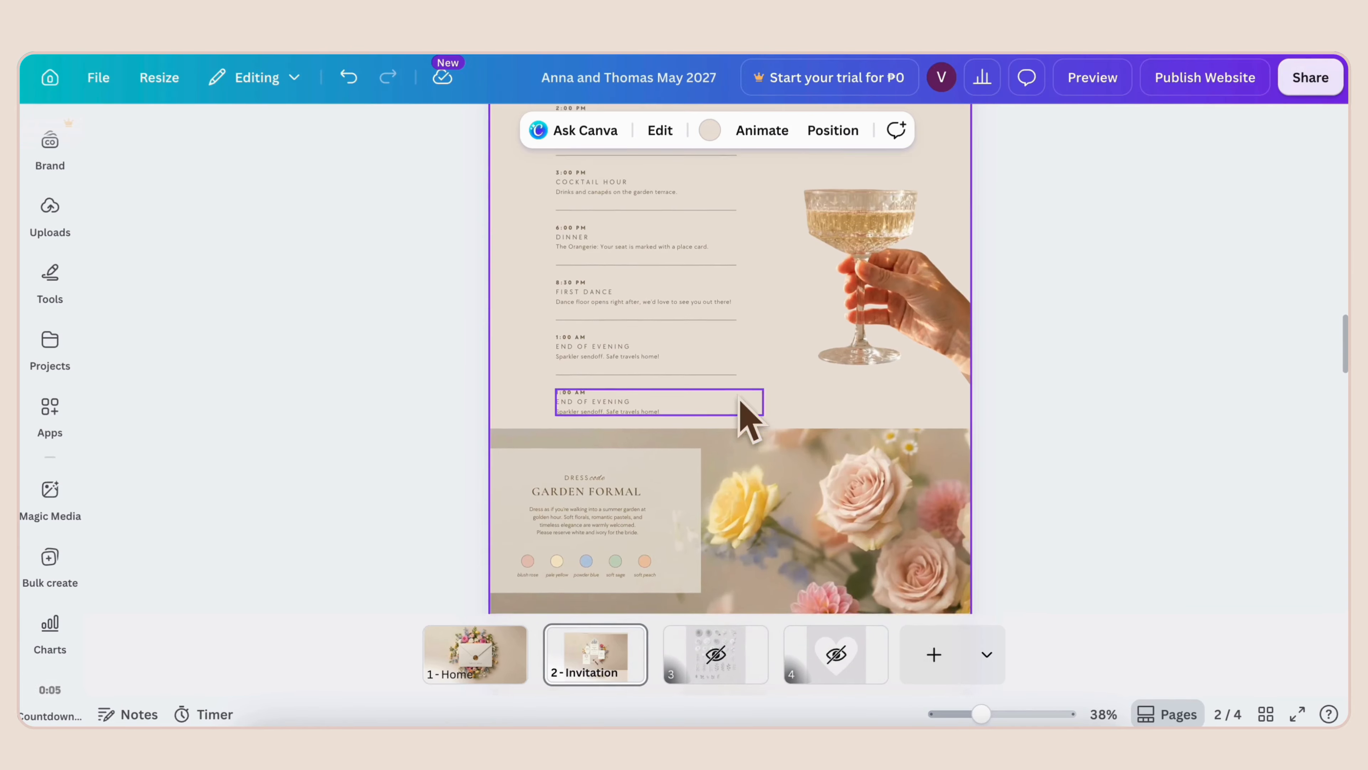
pyautogui.scroll(-3, 748, 420)
pyautogui.scroll(-3, 748, 421)
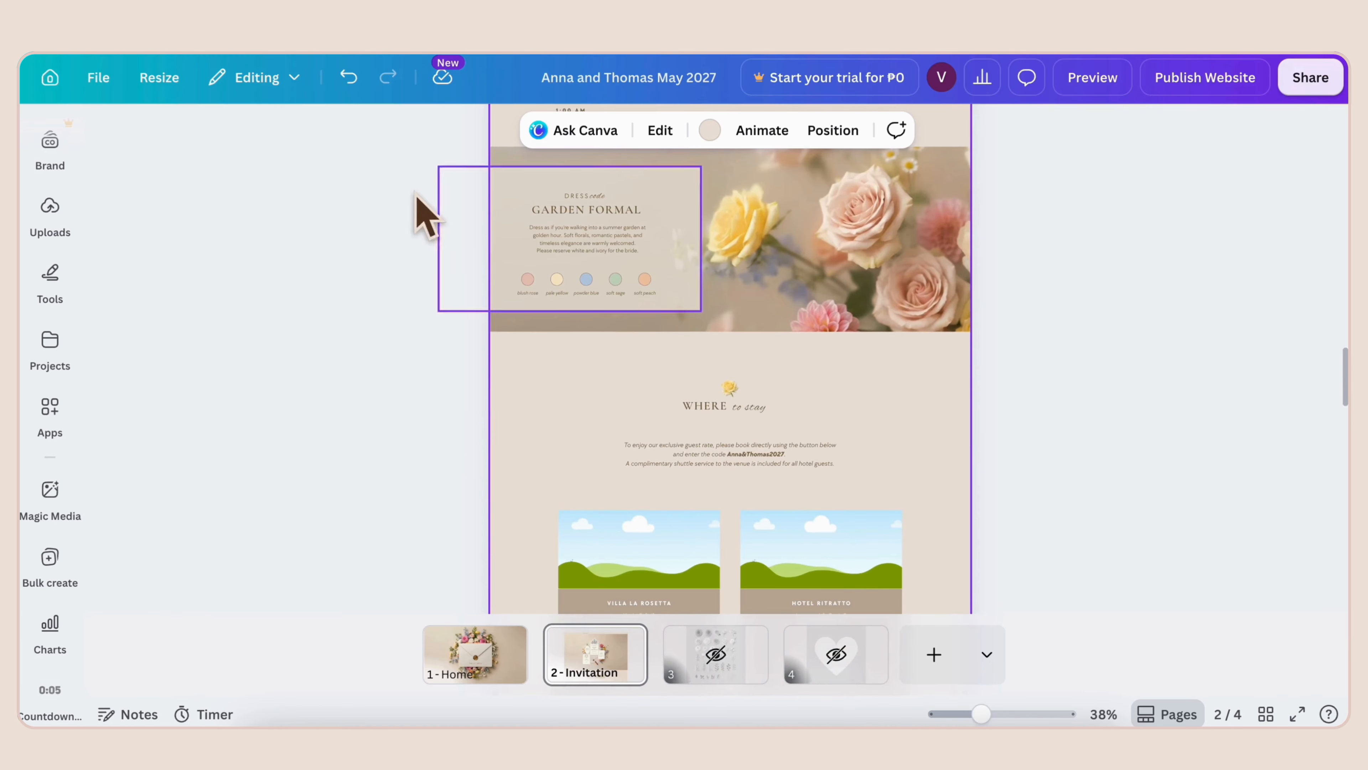
pyautogui.click(412, 153)
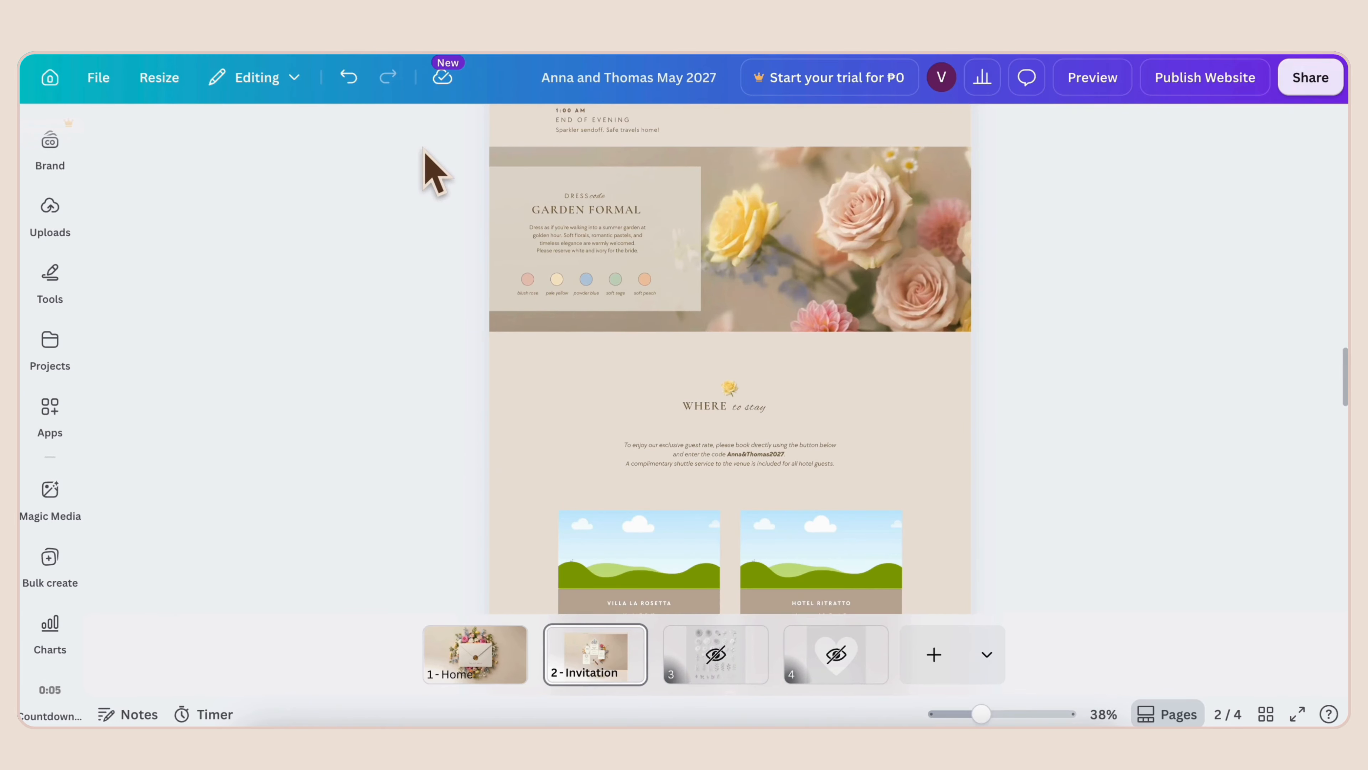
pyautogui.moveTo(433, 151); pyautogui.dragTo(1030, 553)
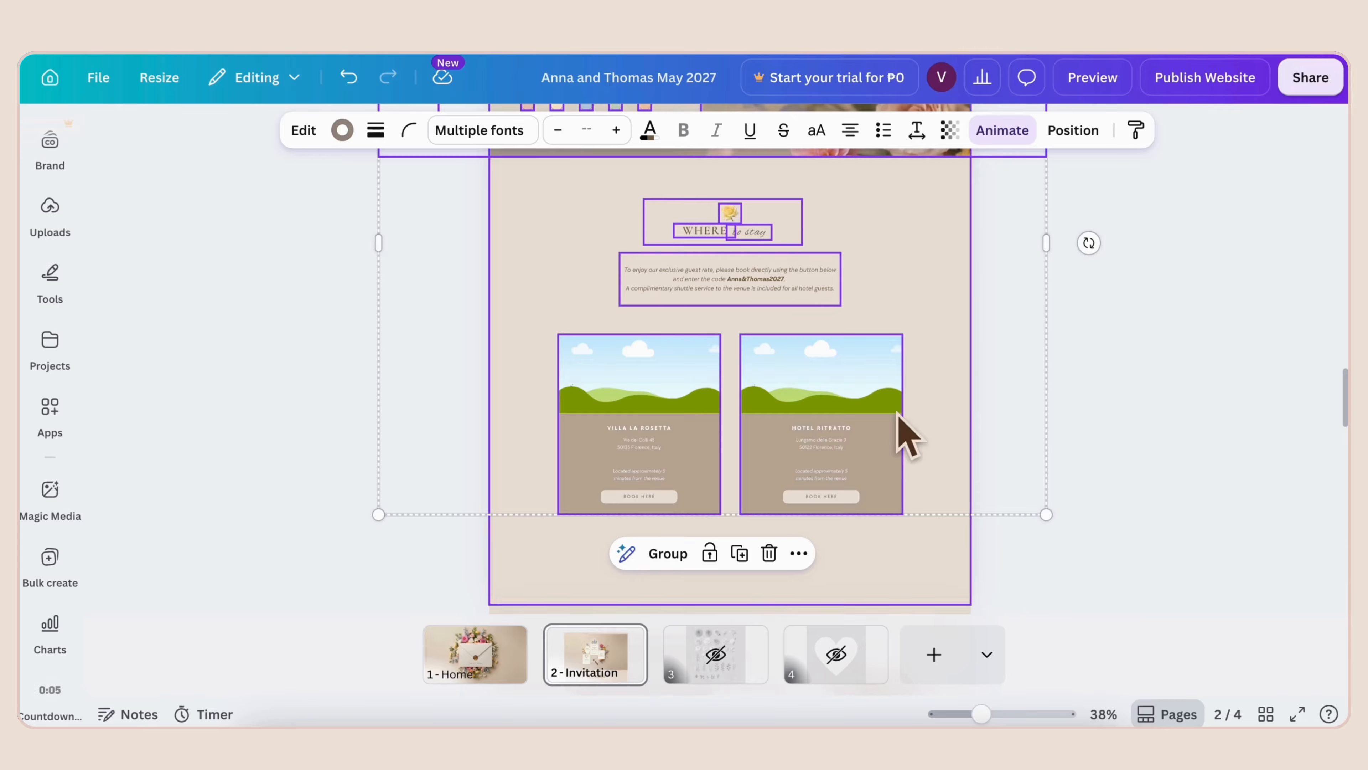
pyautogui.moveTo(878, 396); pyautogui.dragTo(882, 451)
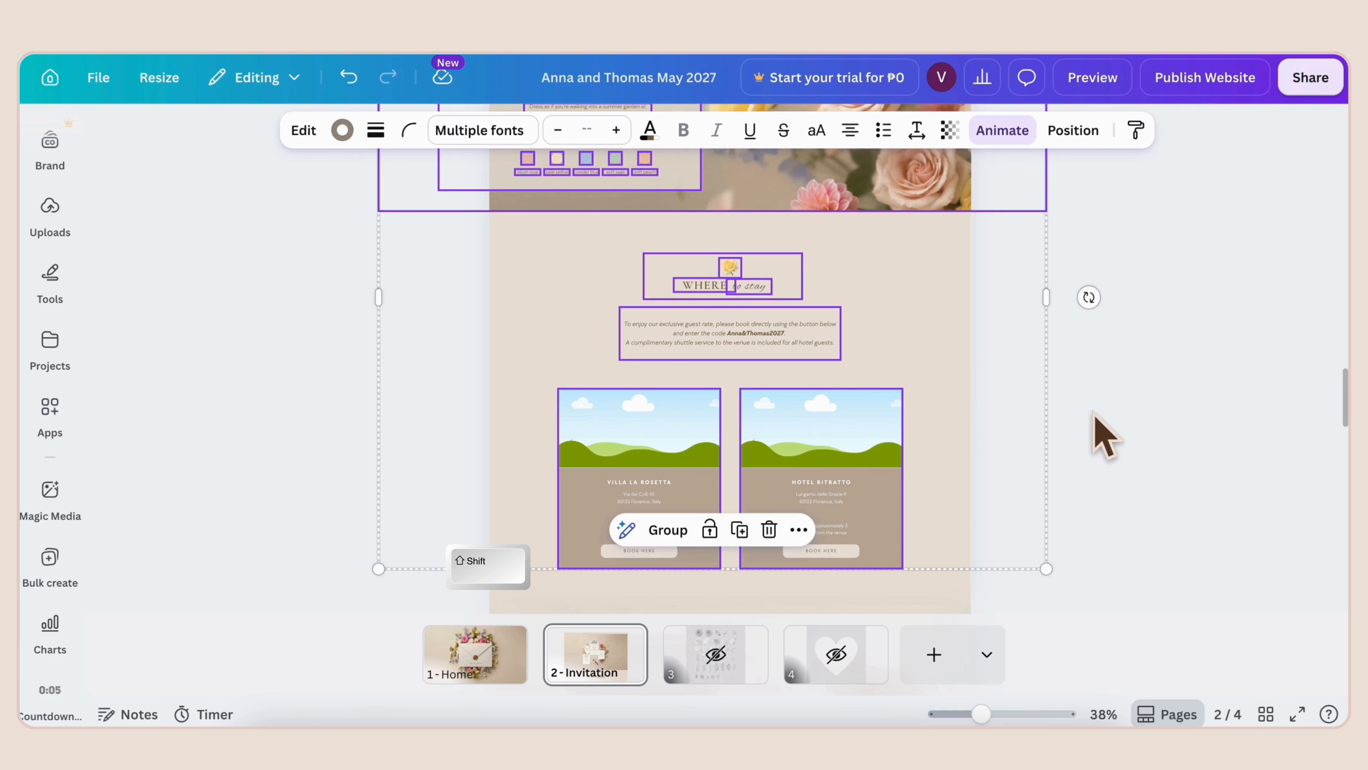
pyautogui.click(1125, 452)
# - View the fill color options of the "soft peach" circle in the dress code palette, leaving its color as is
pyautogui.scroll(3, 1126, 450)
pyautogui.scroll(3, 1126, 450)
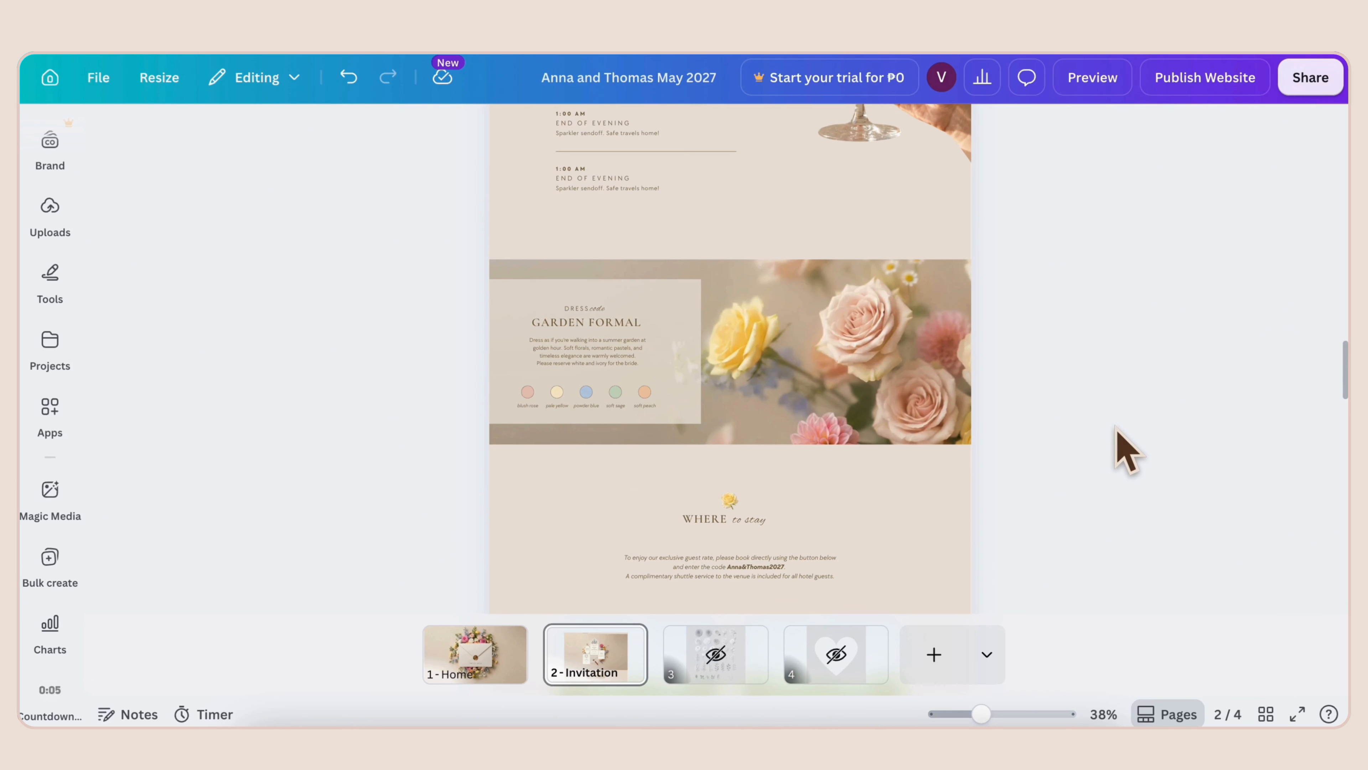
pyautogui.scroll(5, 700, 377)
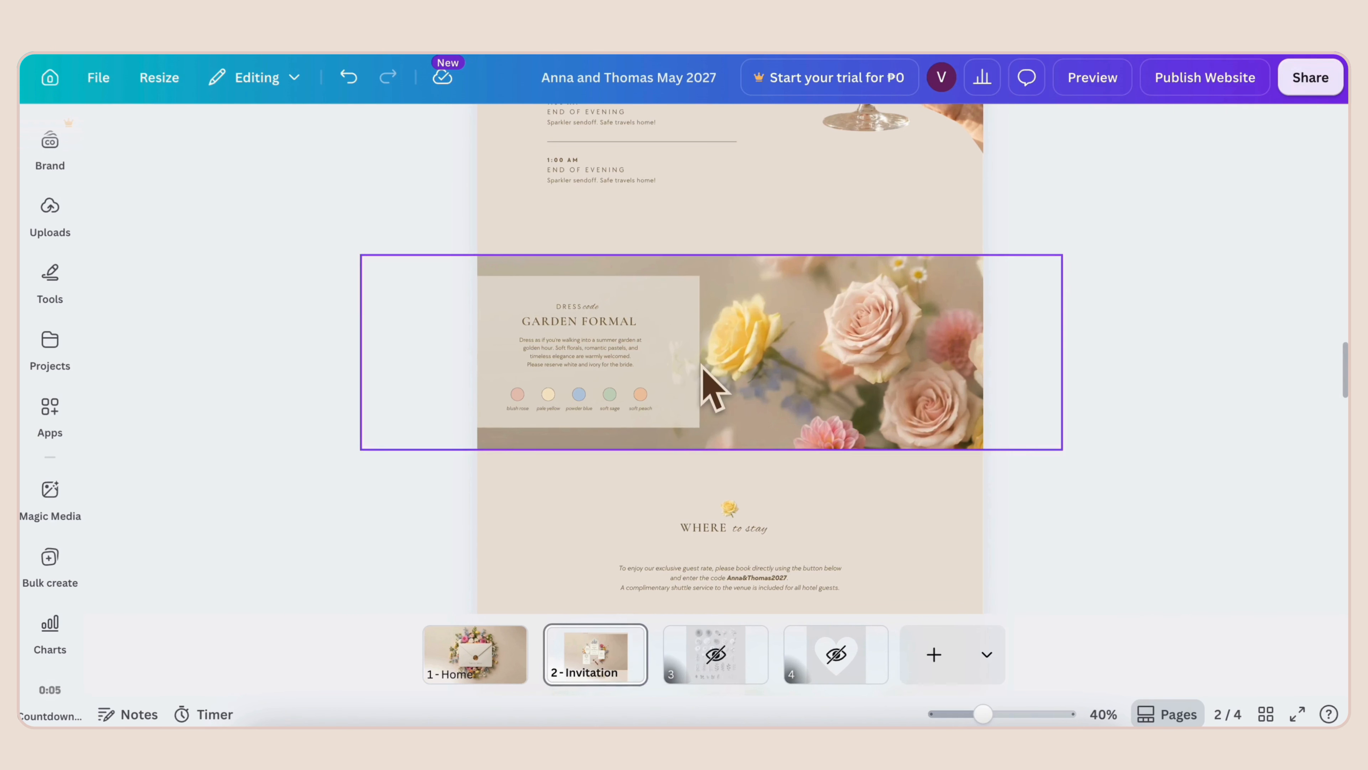
pyautogui.scroll(2, 701, 364)
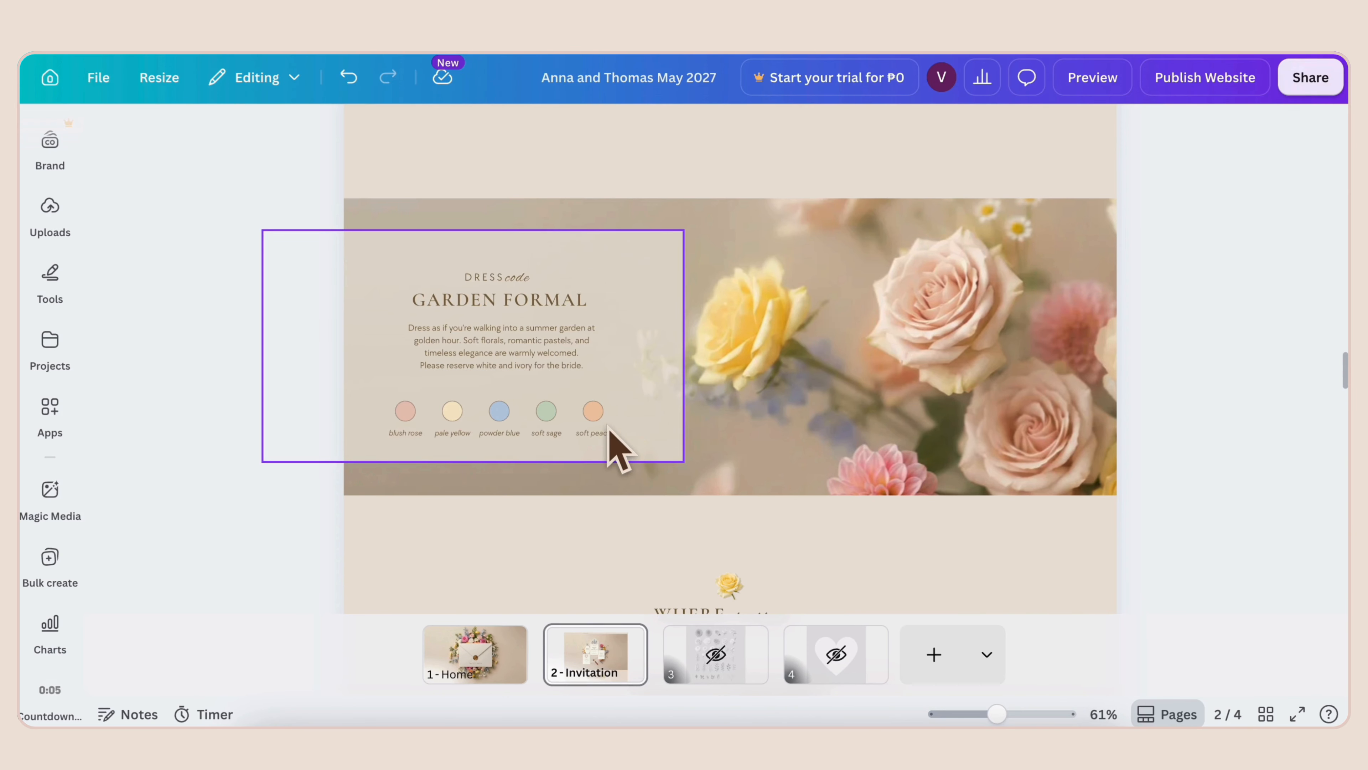
pyautogui.click(593, 411)
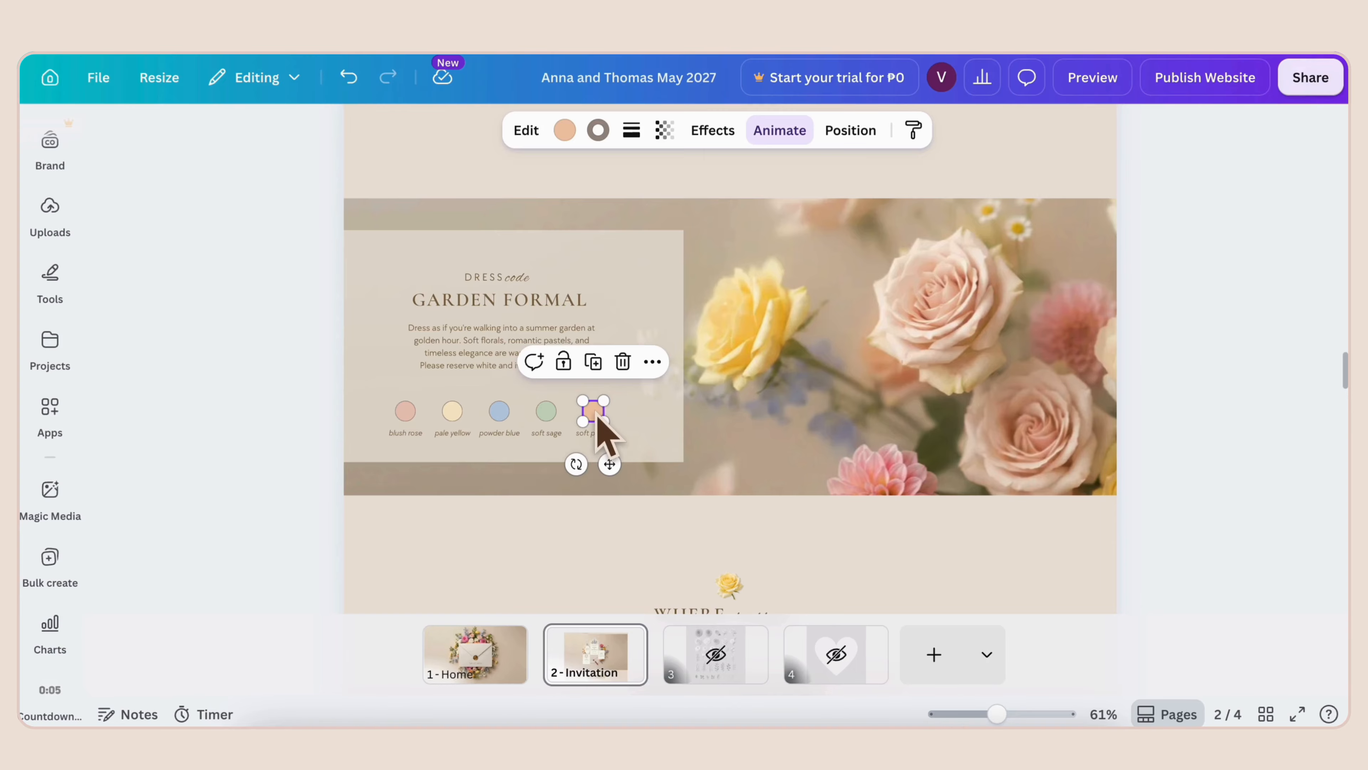
pyautogui.click(565, 130)
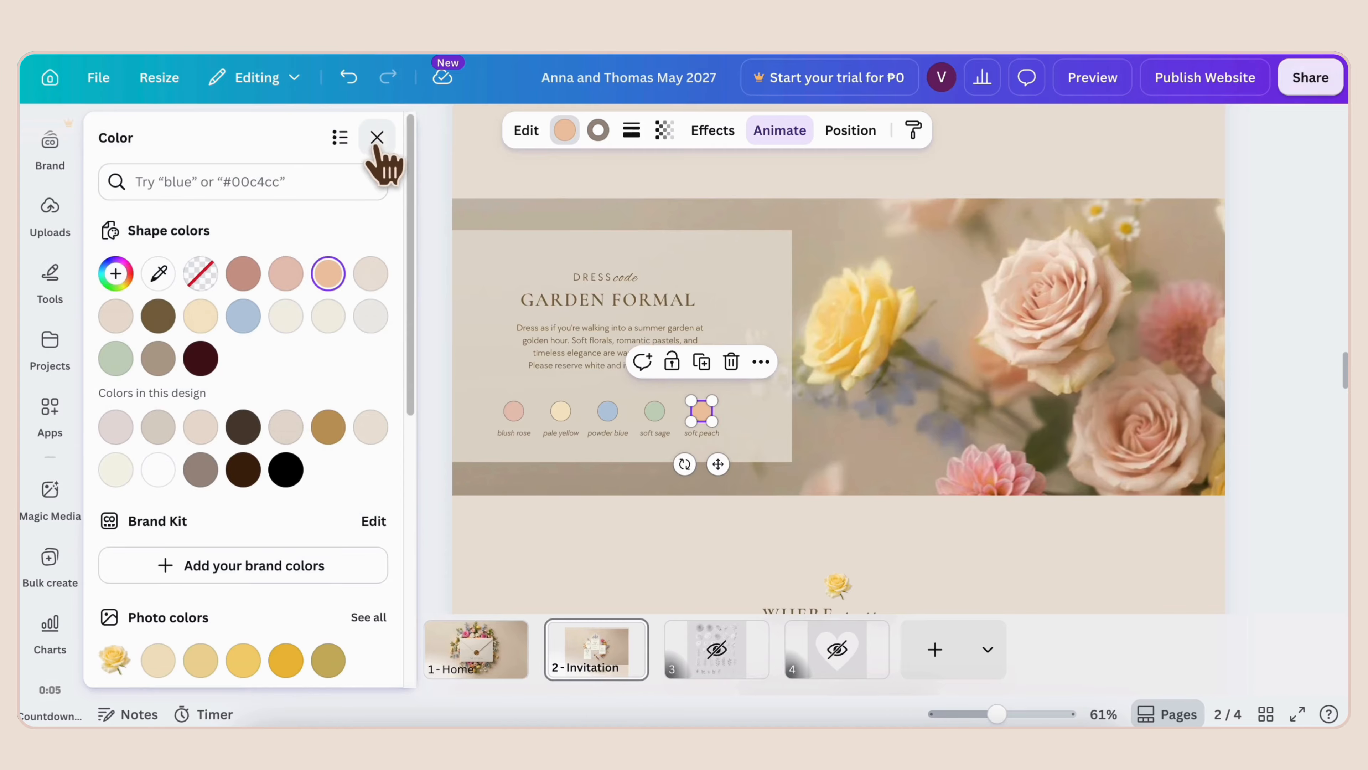
pyautogui.click(376, 138)
# - Review the "Where to stay" section, and open and confirm the link of Hotel Ritratto's "Book here" button
pyautogui.scroll(-5, 859, 574)
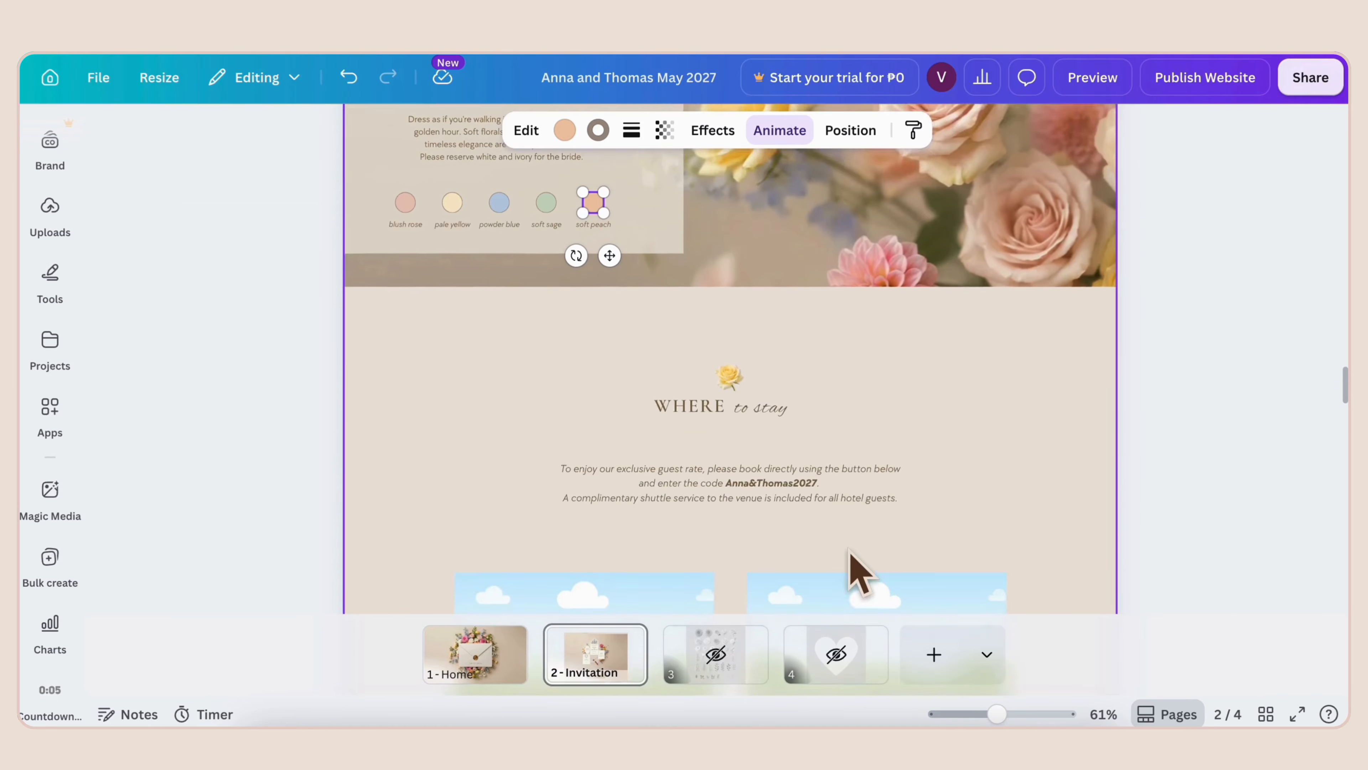
pyautogui.click(1170, 482)
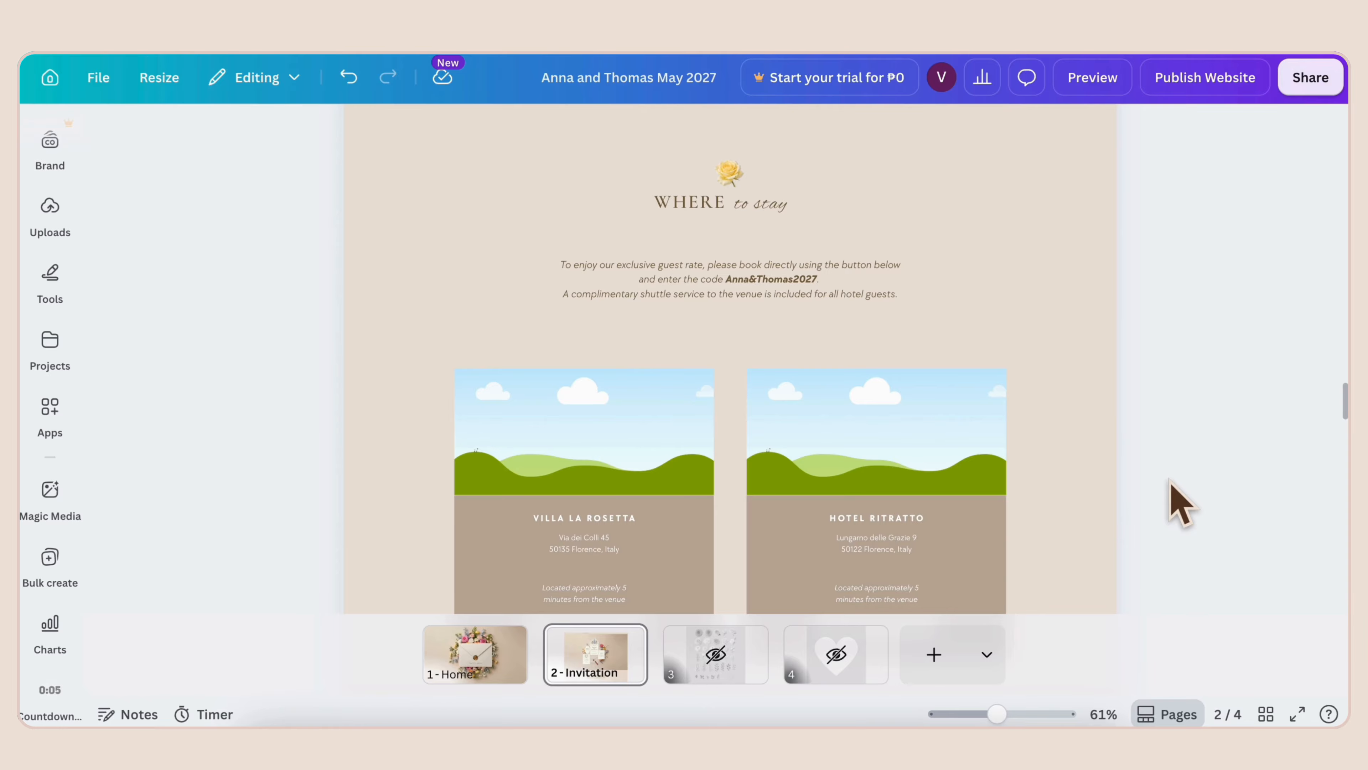
pyautogui.scroll(-1, 1179, 503)
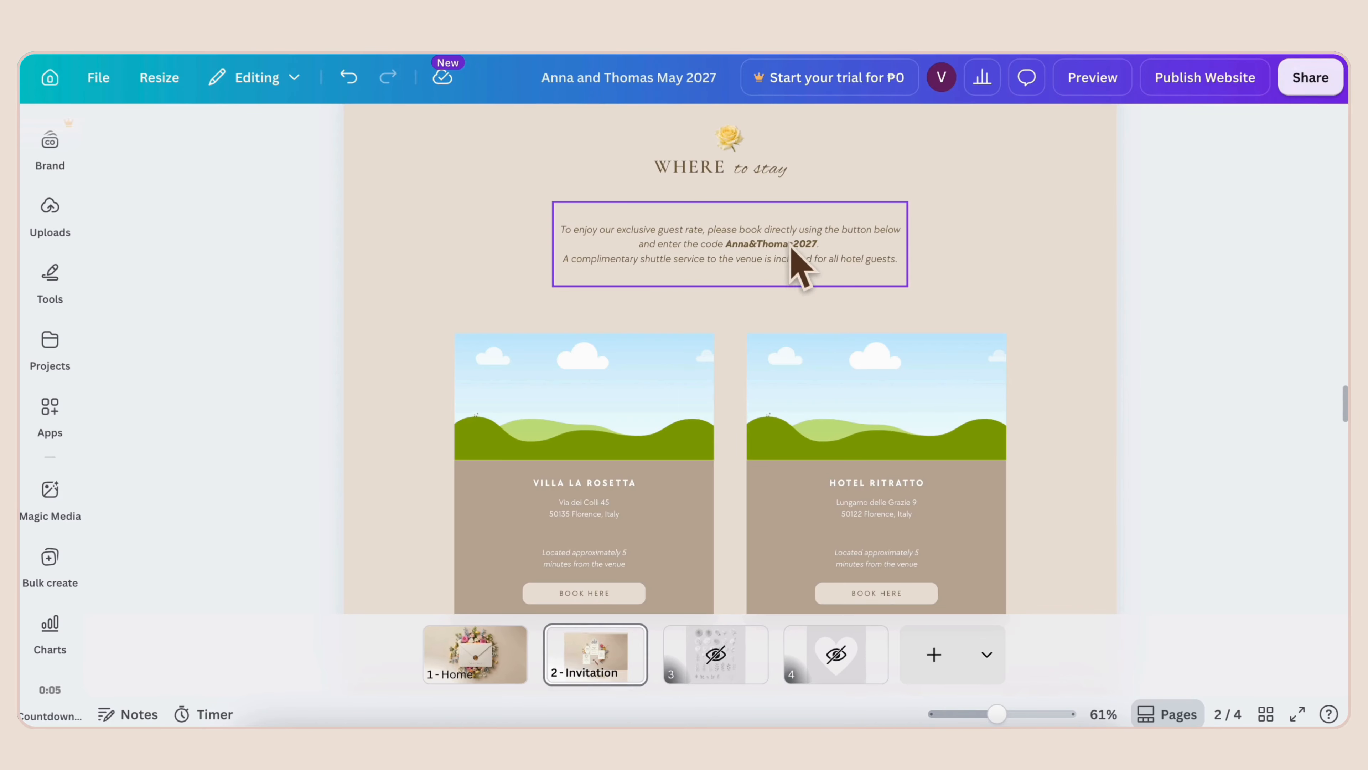
pyautogui.scroll(-2, 856, 458)
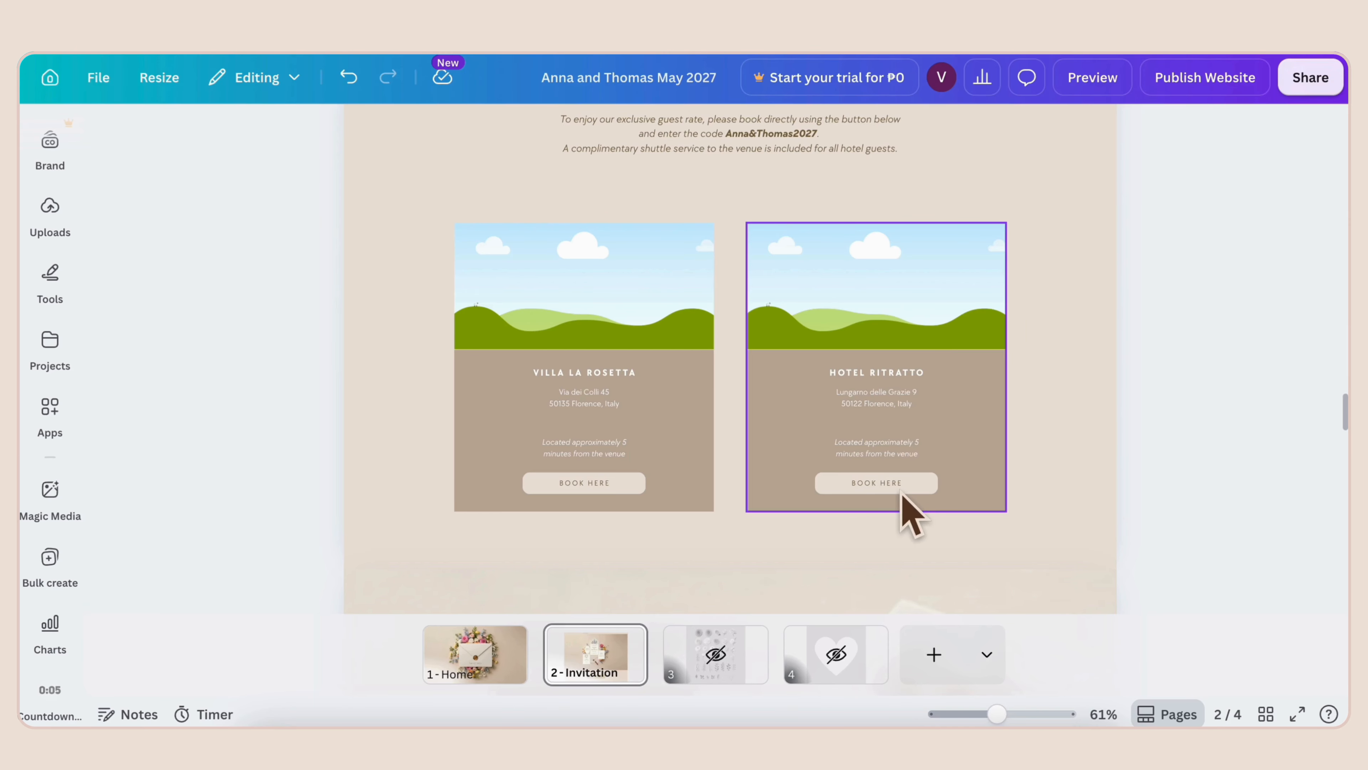
pyautogui.click(895, 507)
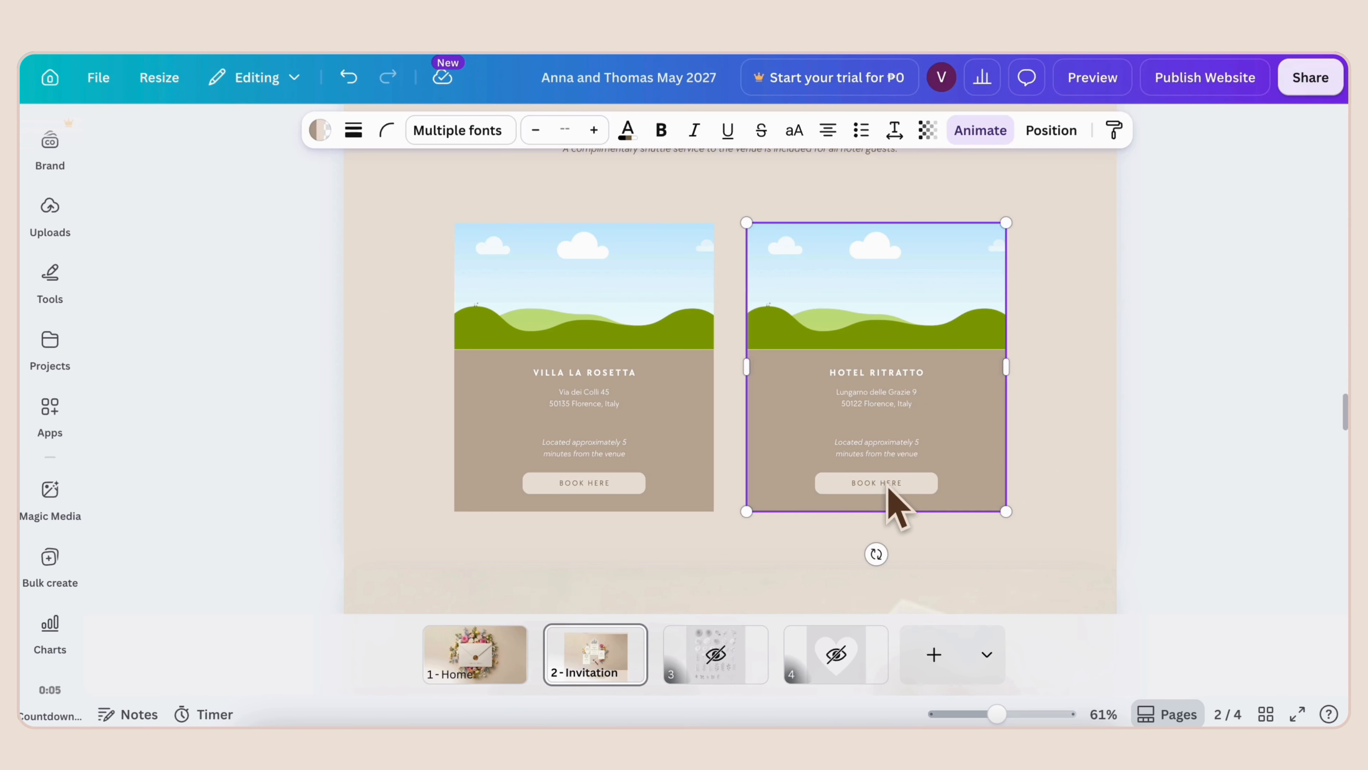
pyautogui.rightClick(896, 507)
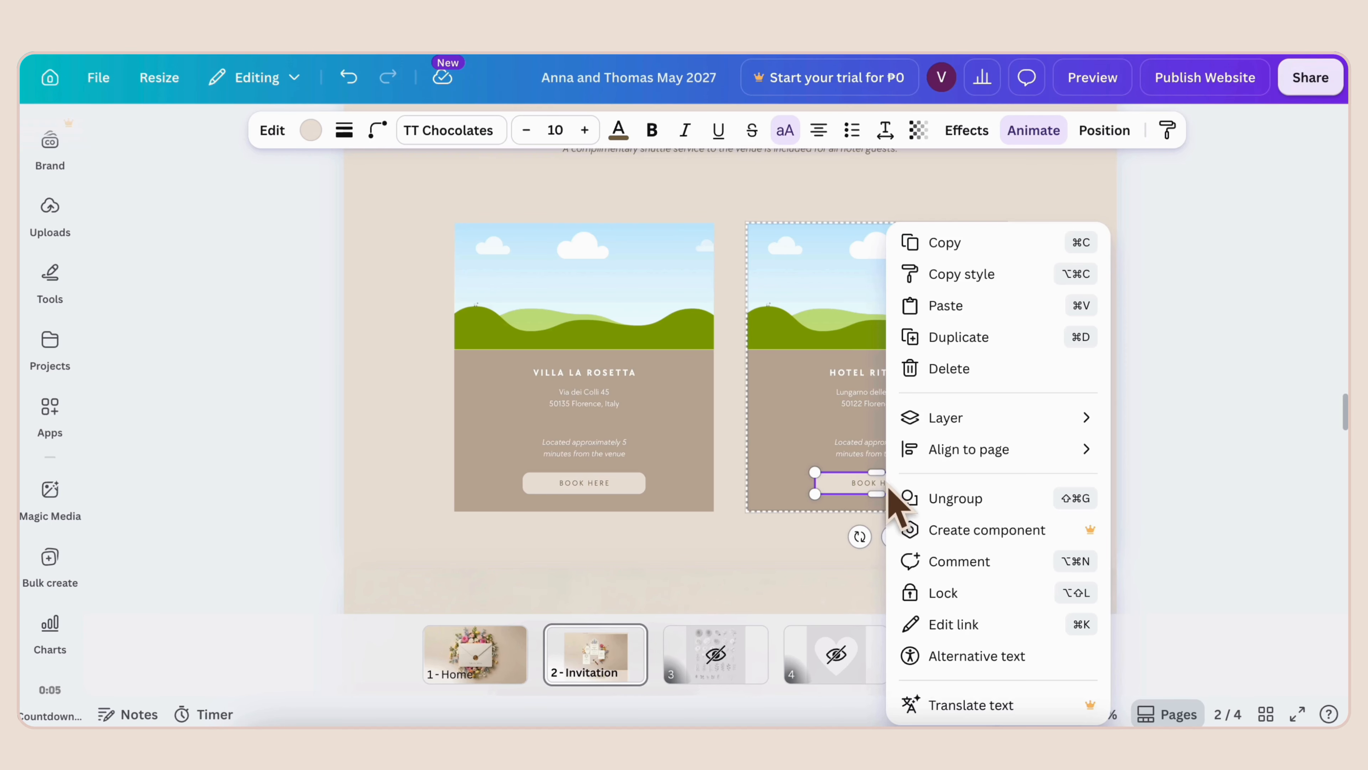
pyautogui.click(953, 625)
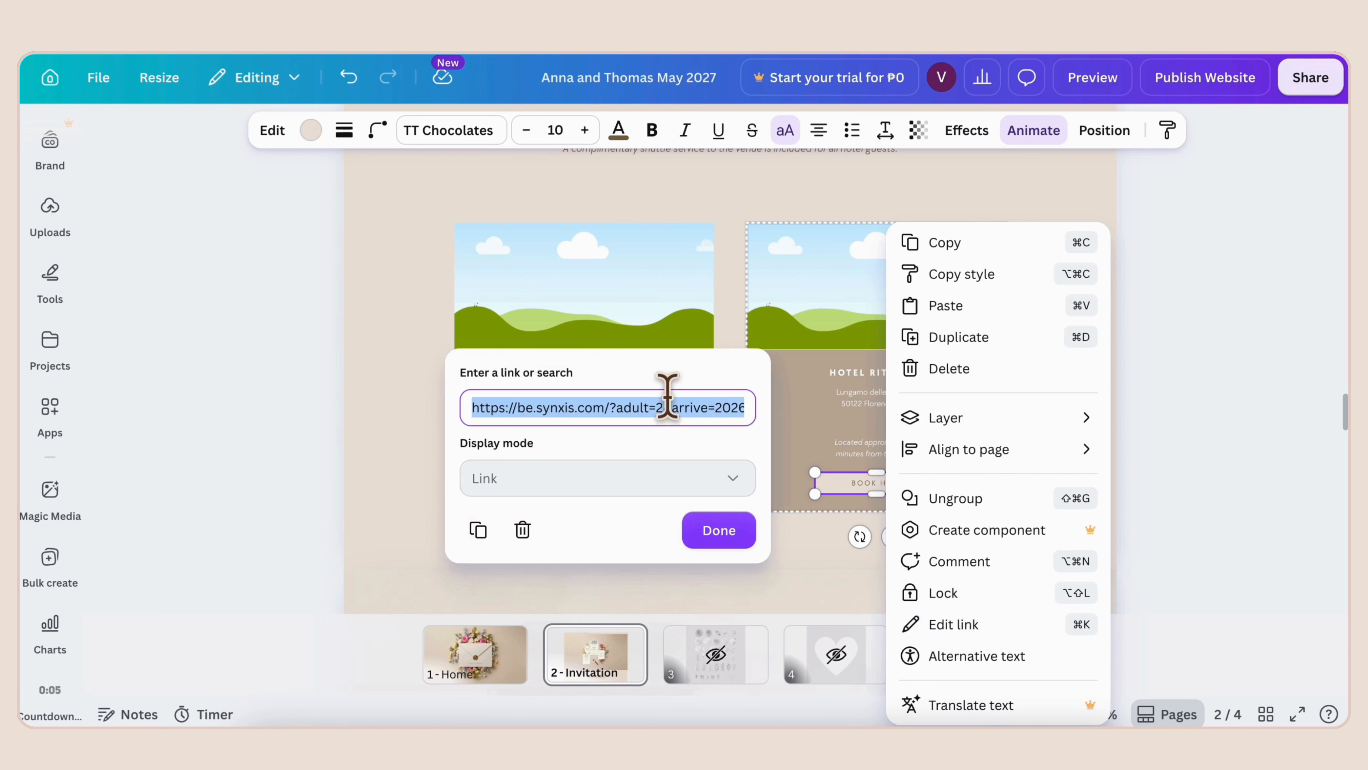
pyautogui.click(718, 531)
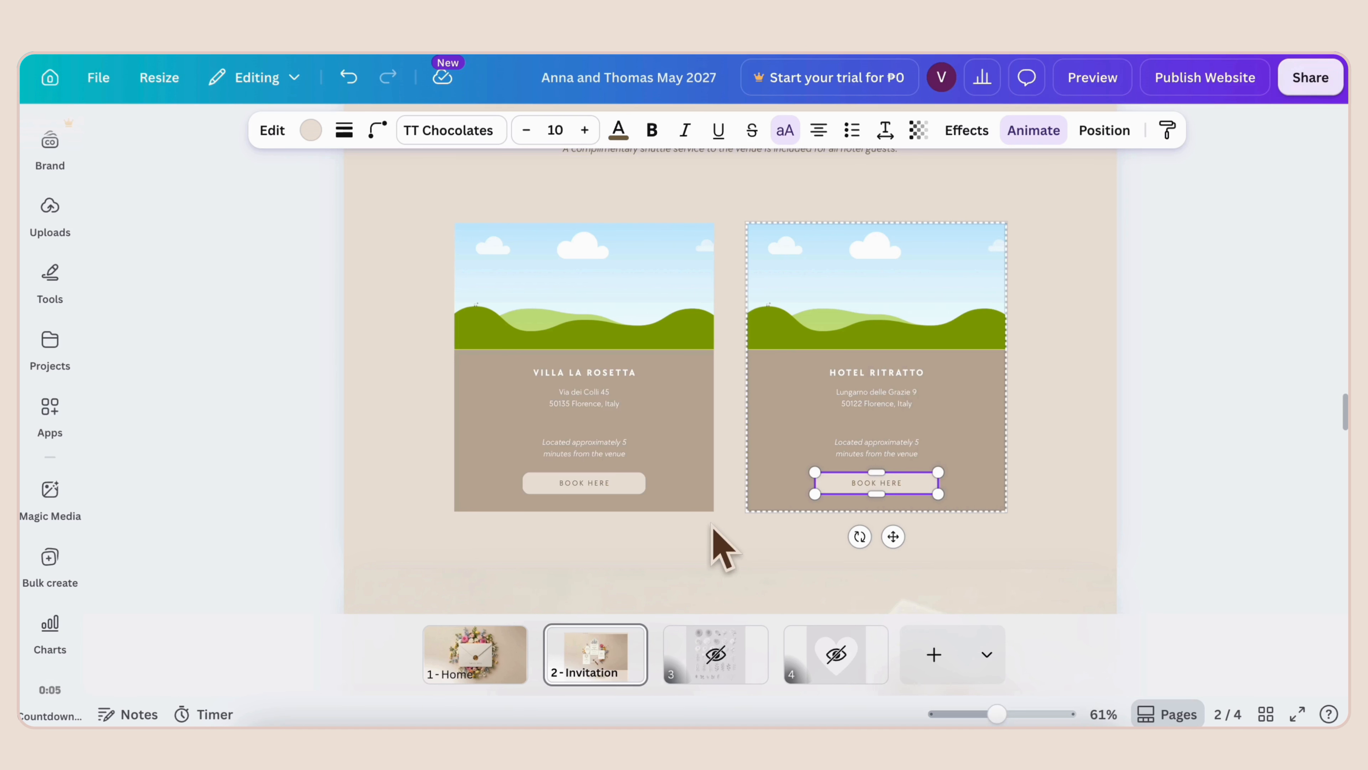
pyautogui.click(759, 560)
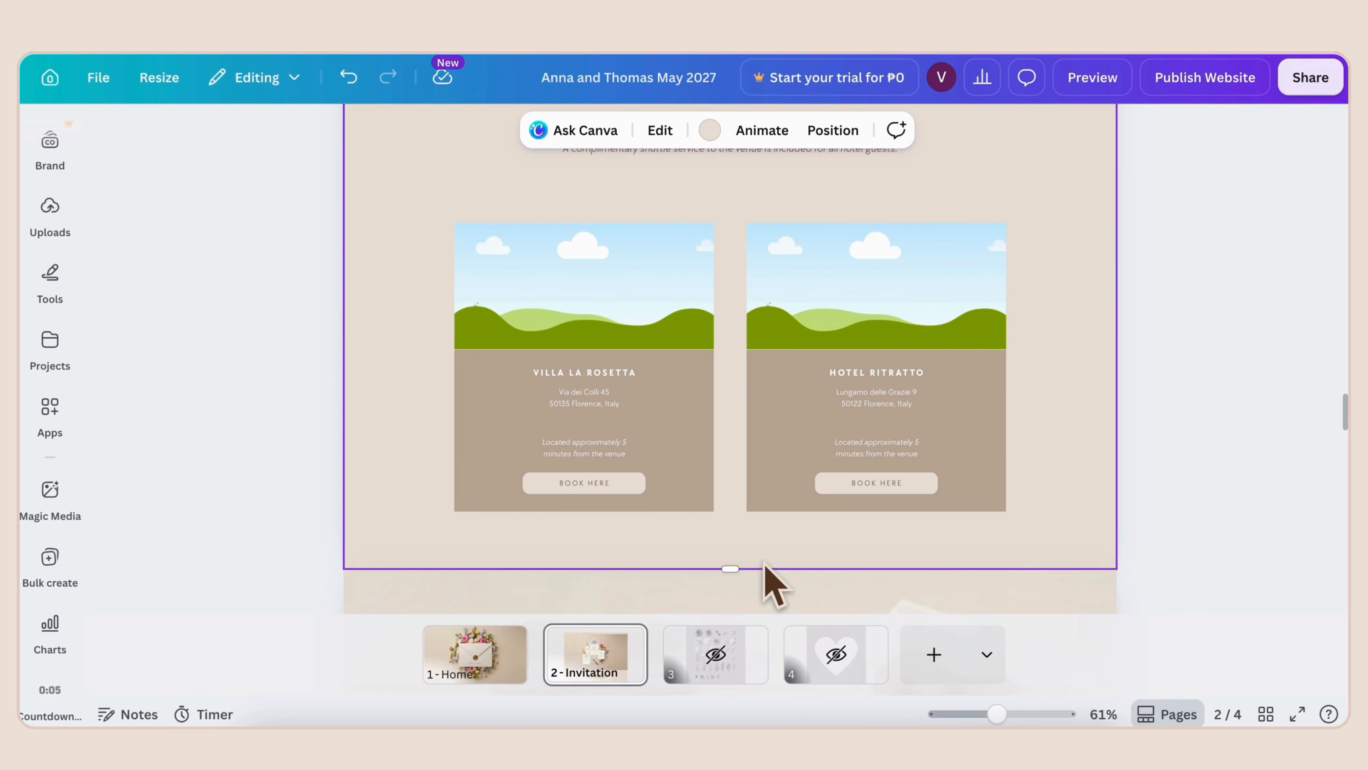
# - Fill the photo frames of the Villa La Rosetta and Hotel Ritratto cards with the two uploaded hotel room photos
pyautogui.click(44, 230)
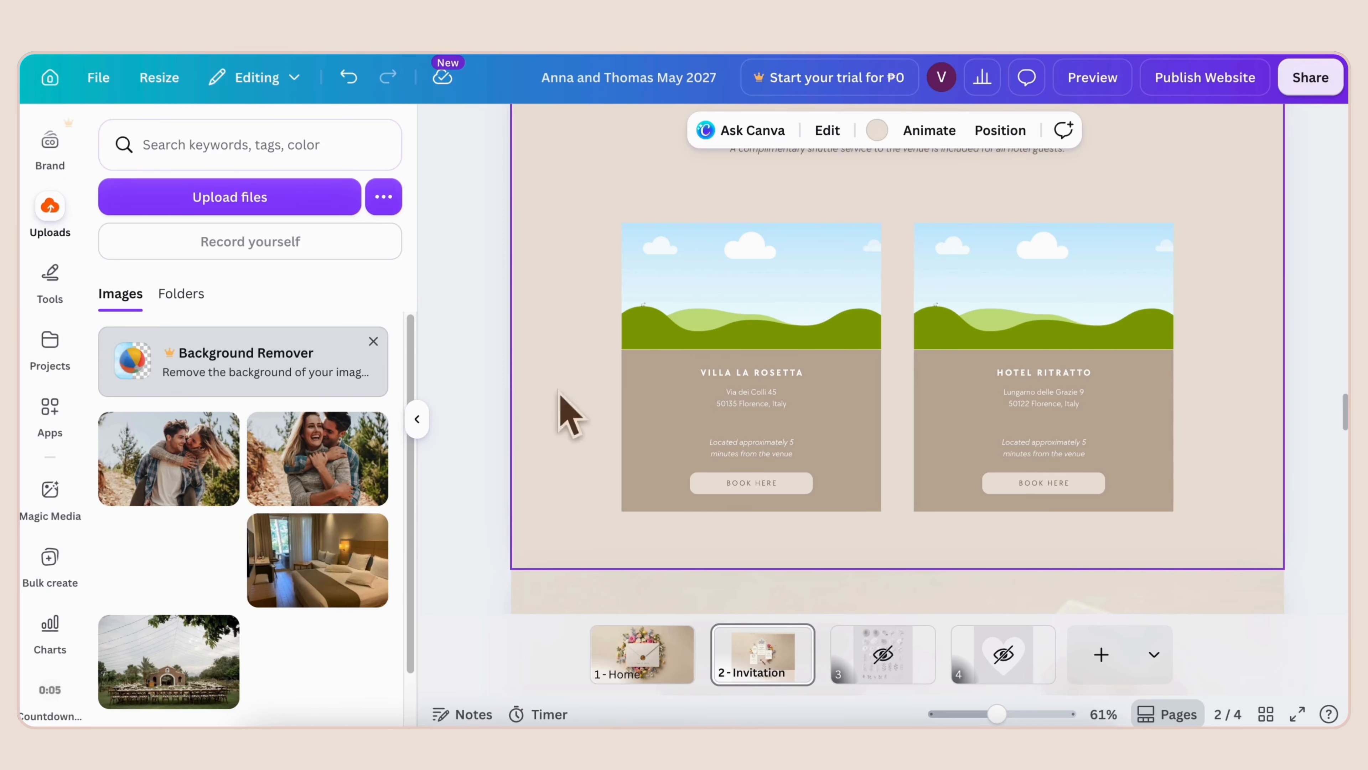
pyautogui.moveTo(317, 560); pyautogui.dragTo(700, 302)
pyautogui.moveTo(296, 599); pyautogui.dragTo(1013, 317)
pyautogui.click(417, 418)
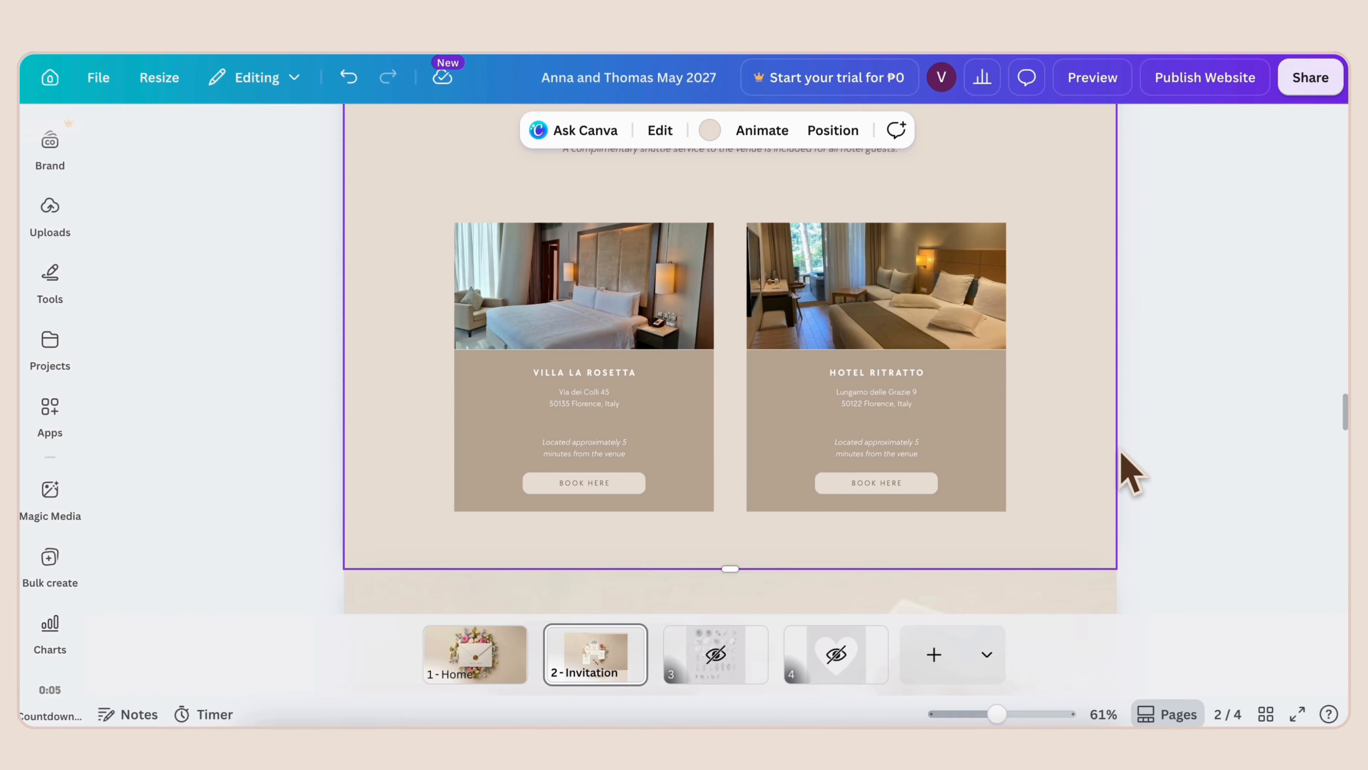
# - Review the Gift Registry section and check the link behind the "See our registry" button
pyautogui.scroll(-7, 1131, 474)
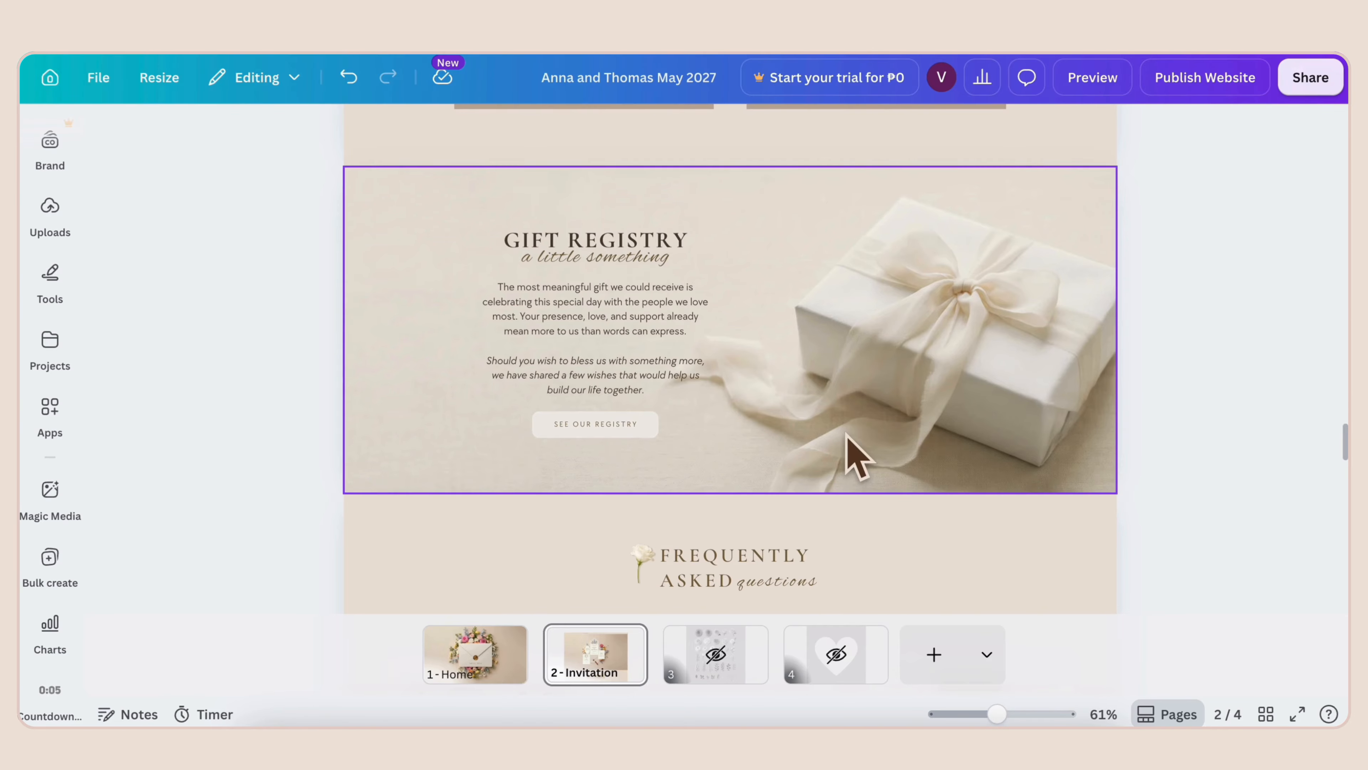
pyautogui.click(642, 441)
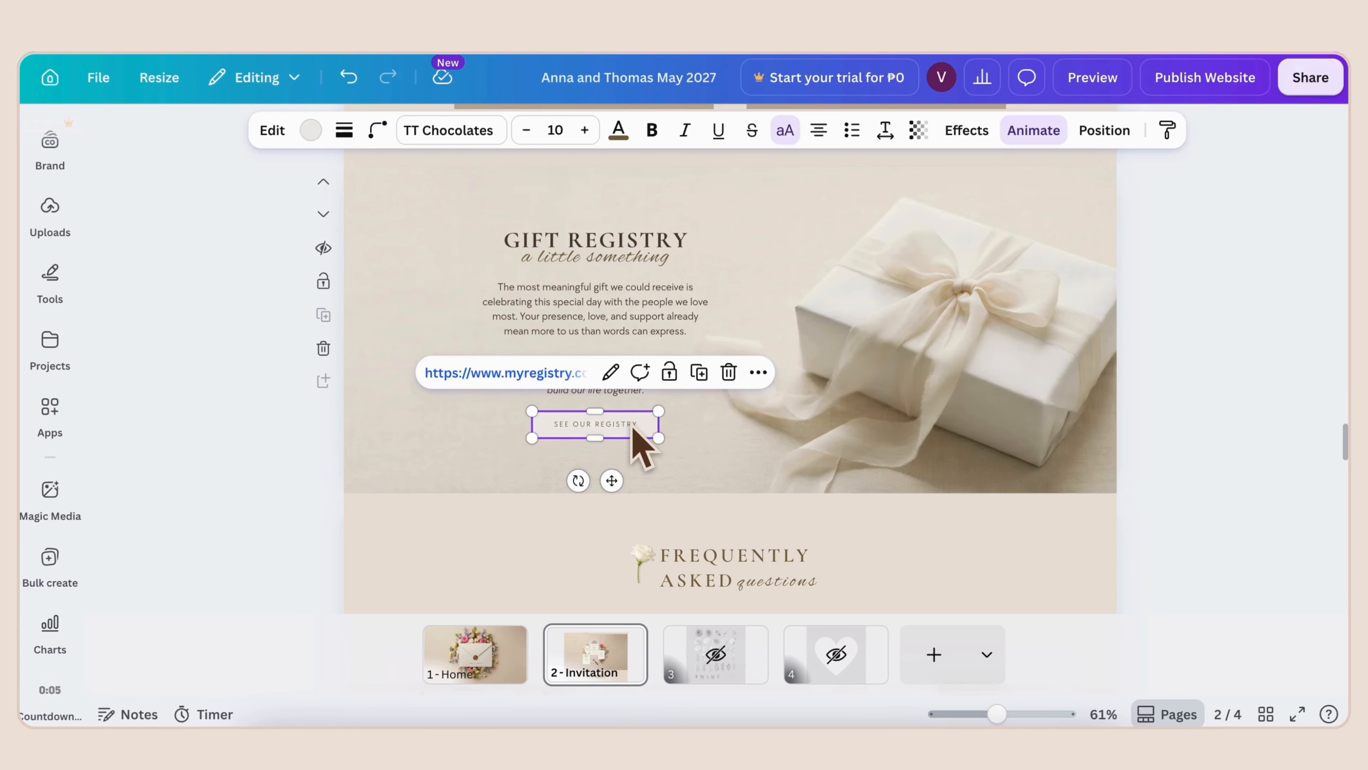
pyautogui.click(706, 451)
# - Review the question and answer cards in the "Frequently Asked Questions" section
pyautogui.scroll(-6, 831, 507)
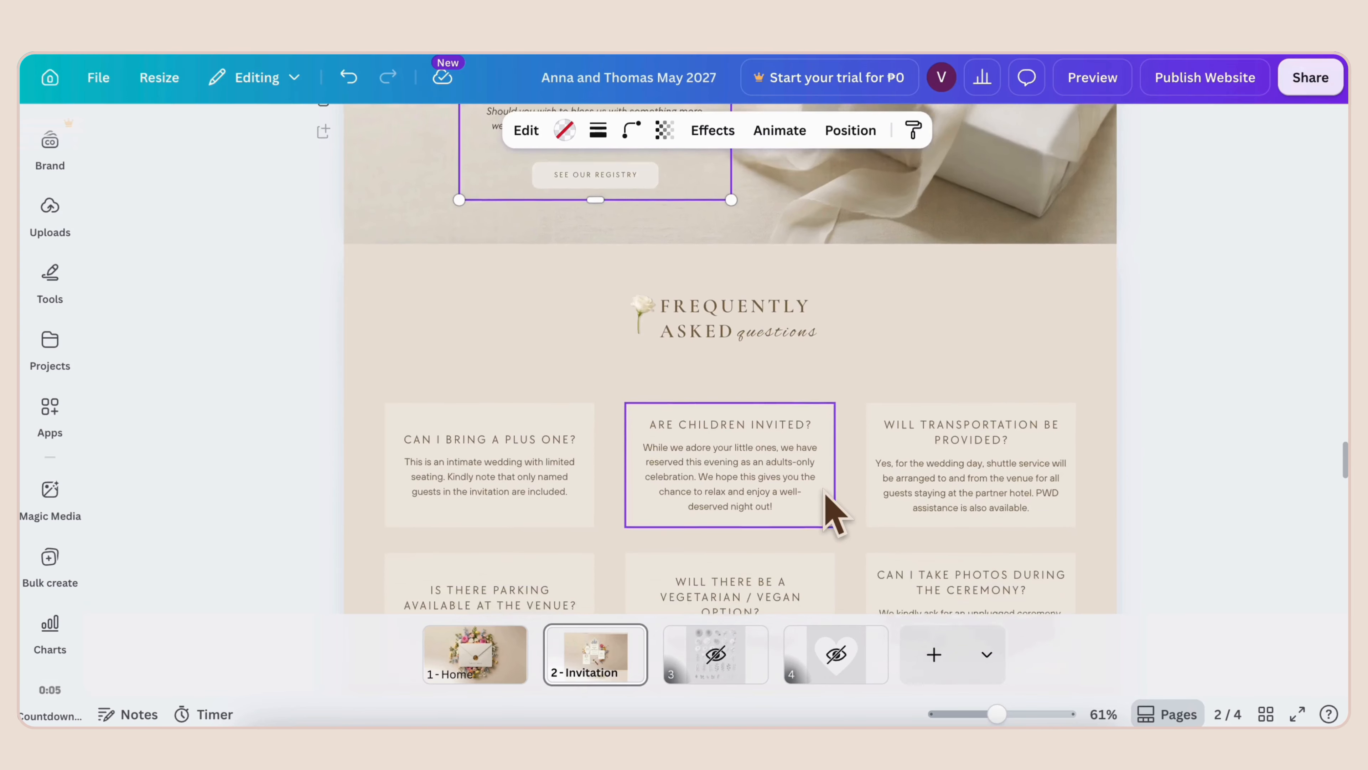
pyautogui.scroll(-1, 833, 515)
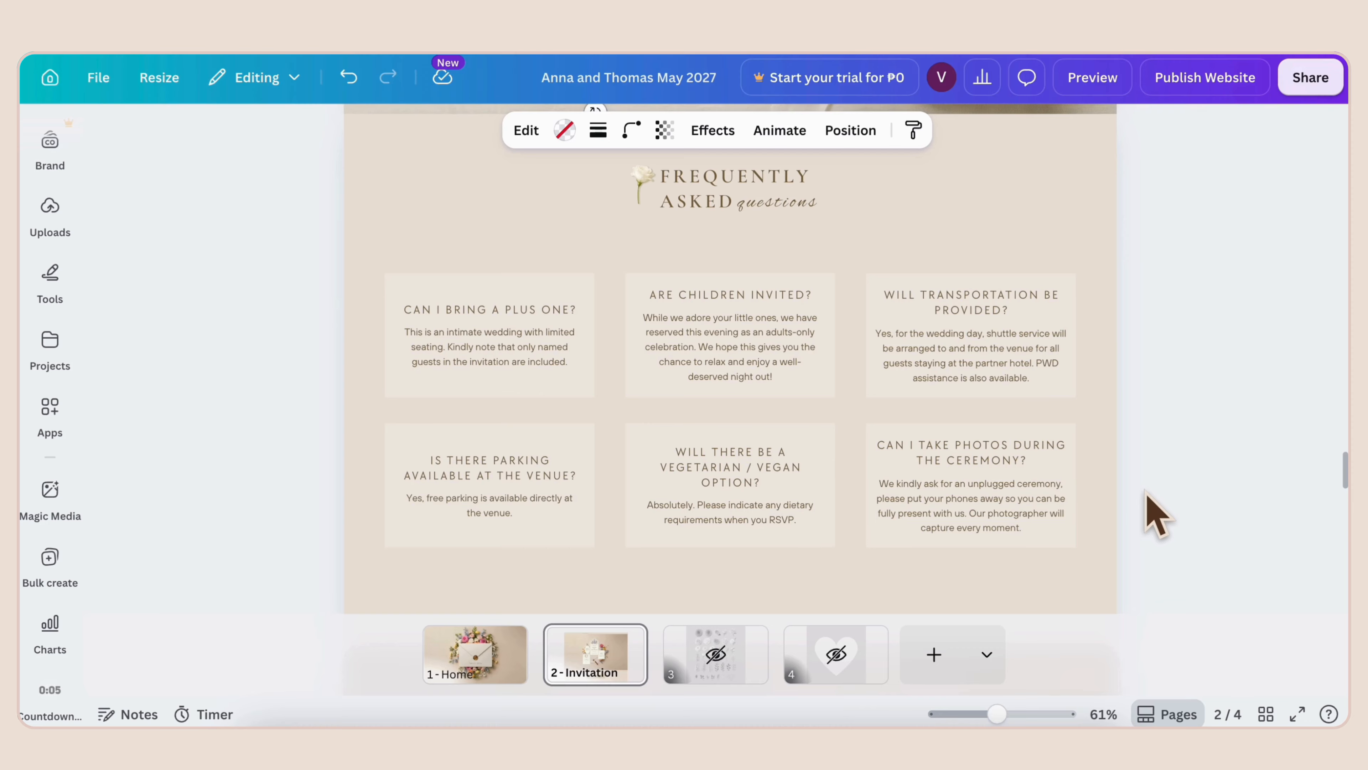
pyautogui.scroll(-2, 1155, 515)
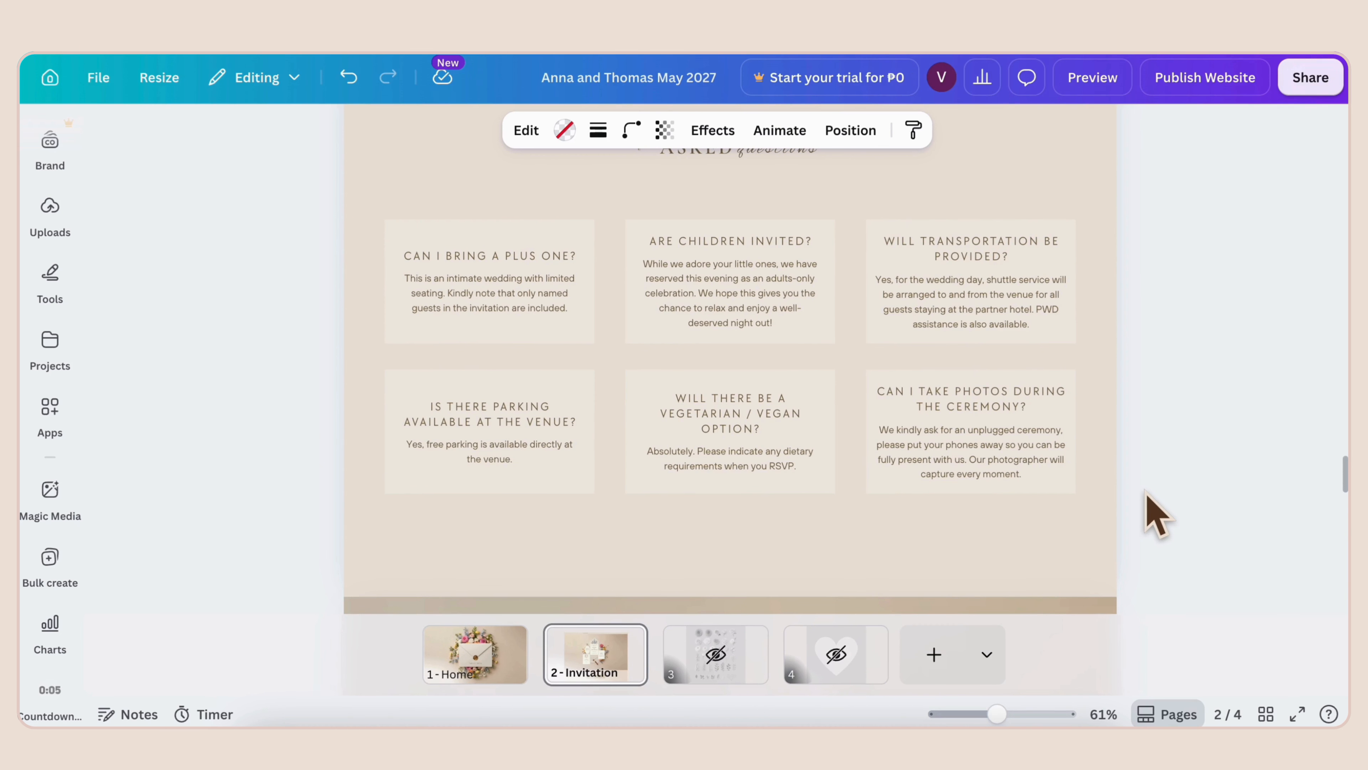
# - Open the reply deadline line below the "Will you join us?" heading for editing
pyautogui.scroll(-12, 1155, 515)
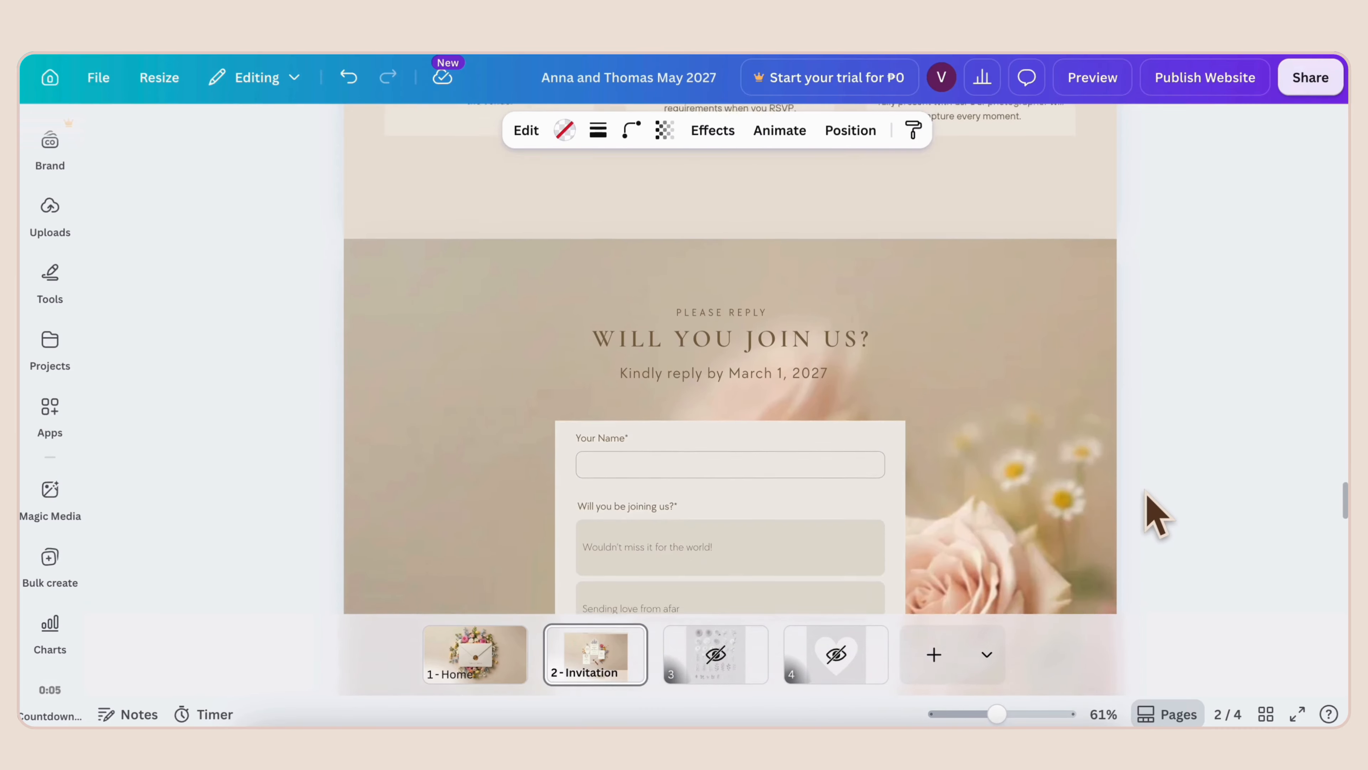
pyautogui.scroll(-5, 1155, 515)
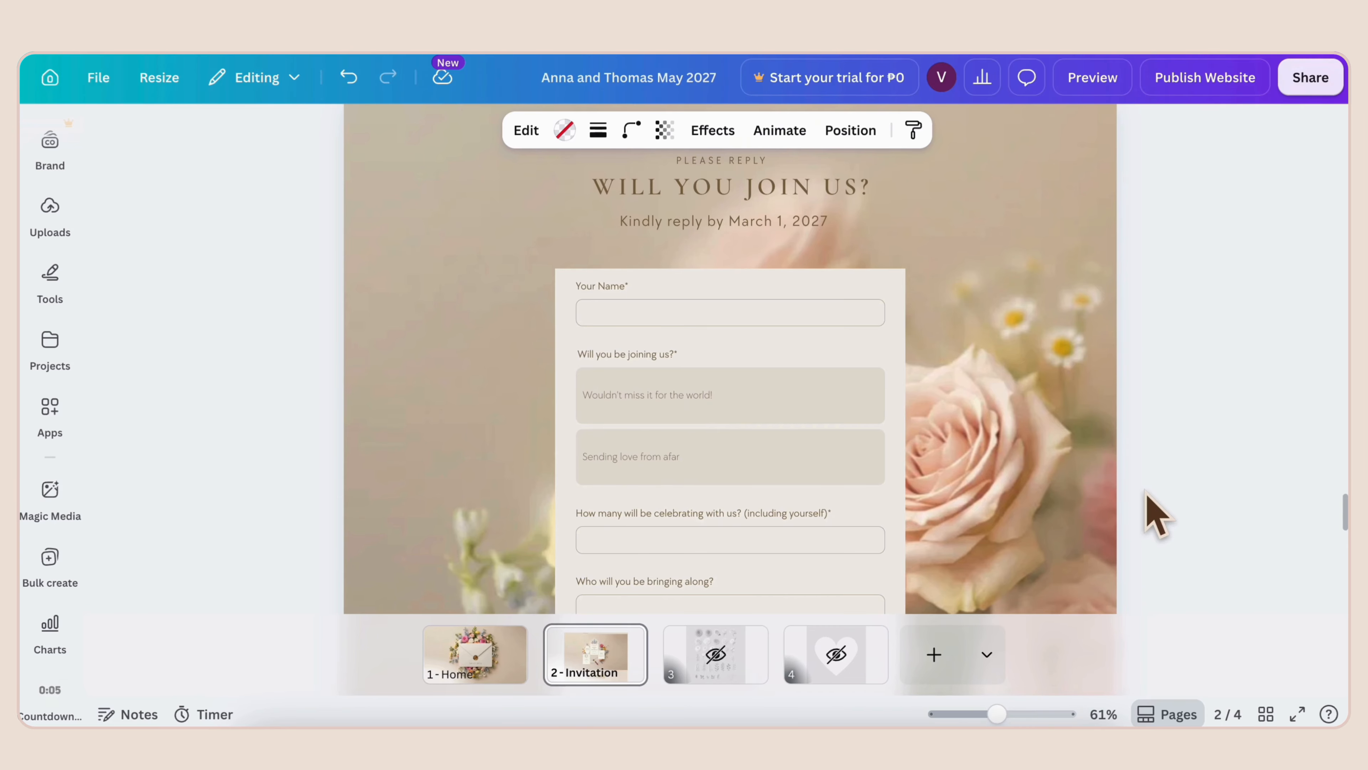
pyautogui.click(816, 223)
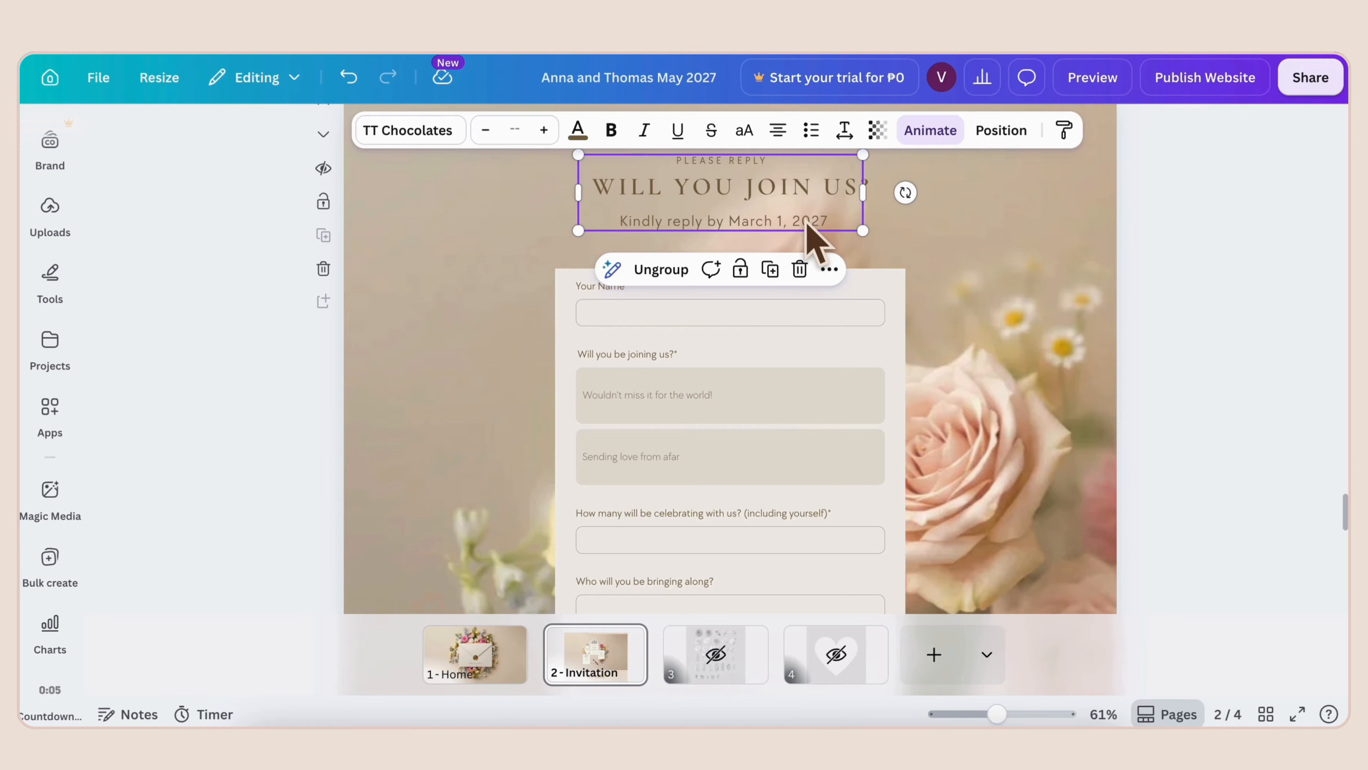
pyautogui.click(808, 225)
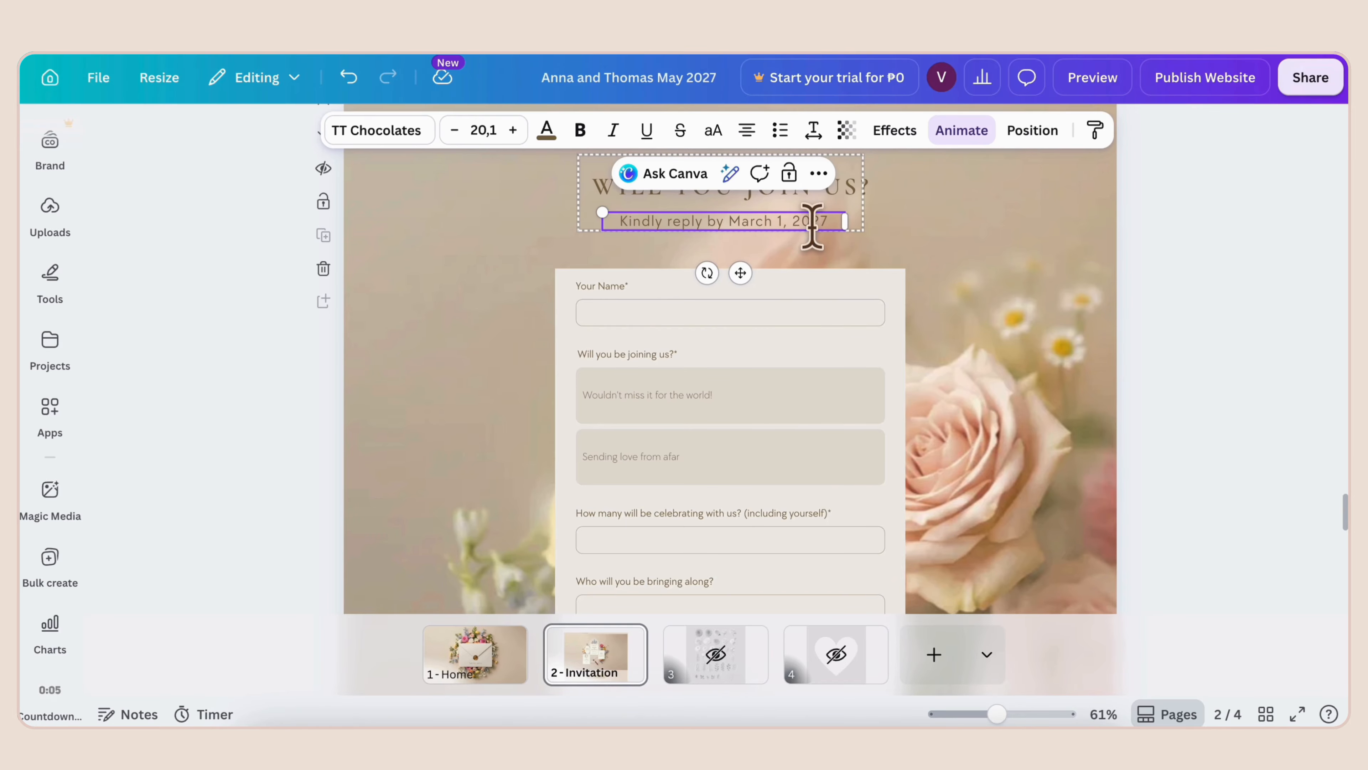
# - Inspect the RSVP form's questions, the options of the dietary notes question, and the question types available to add
pyautogui.click(785, 302)
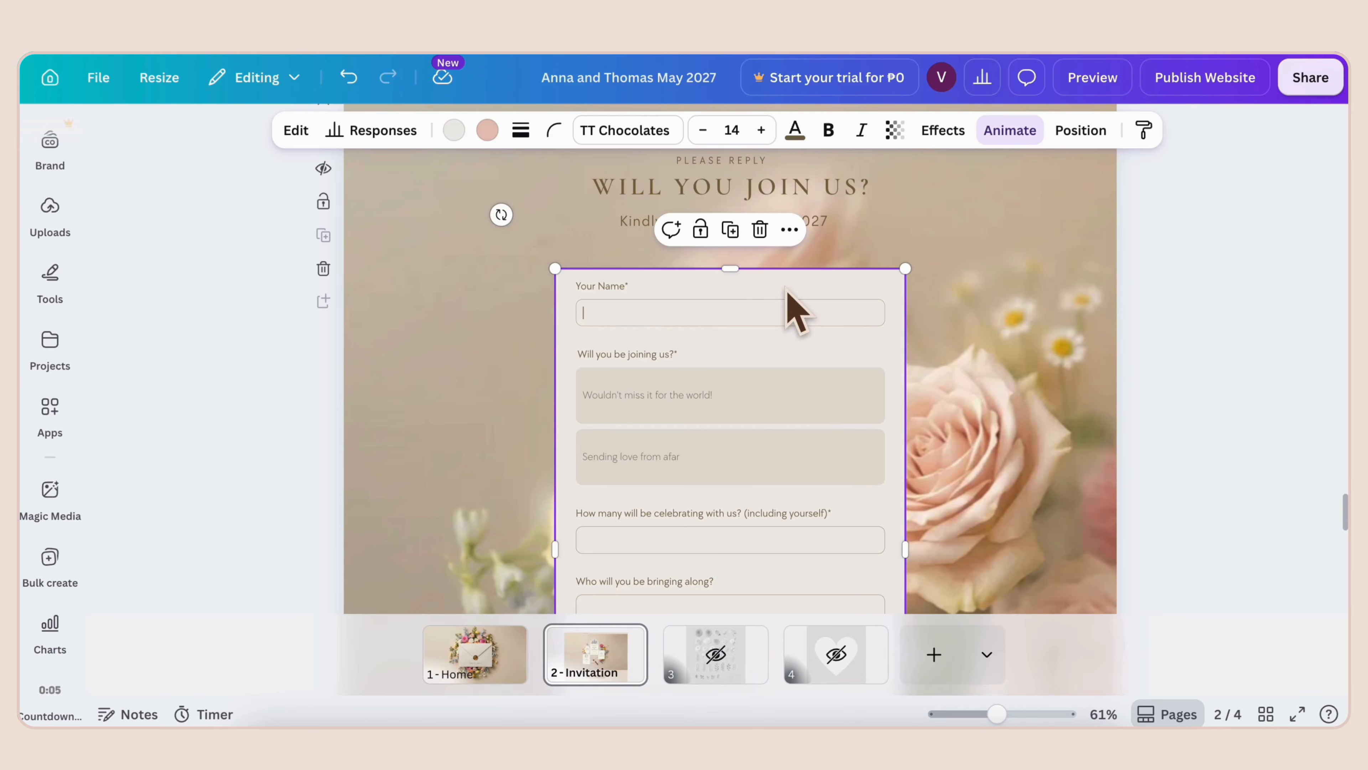
pyautogui.click(305, 129)
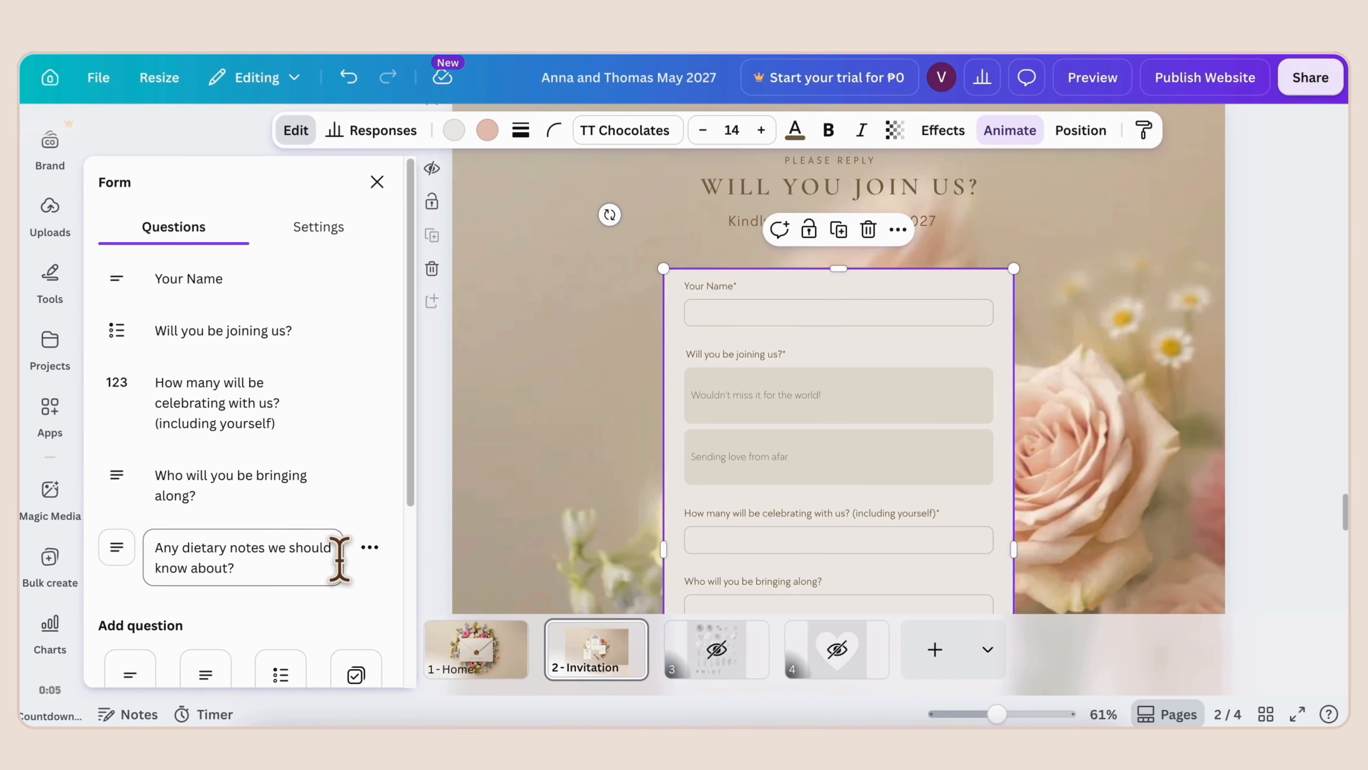
pyautogui.click(368, 548)
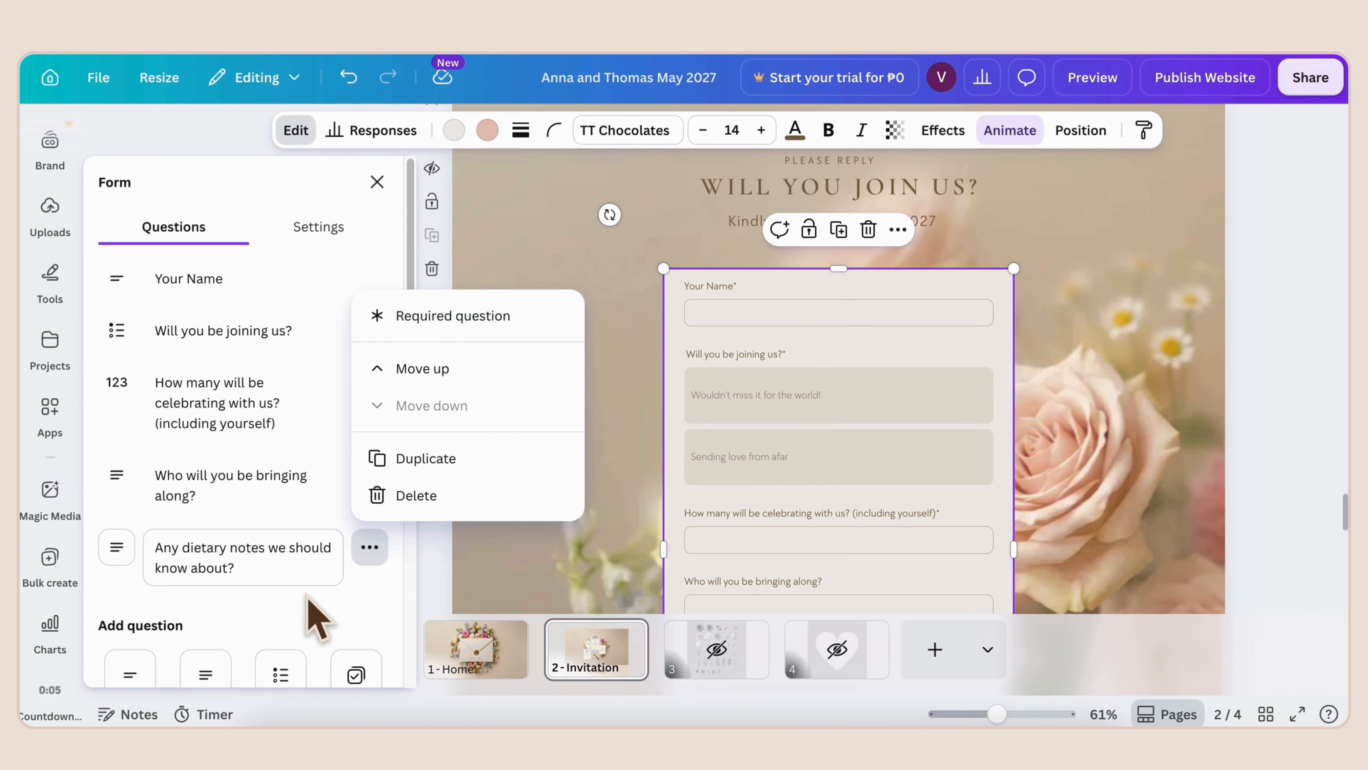
pyautogui.click(301, 628)
pyautogui.scroll(-4, 303, 626)
pyautogui.scroll(-1, 307, 636)
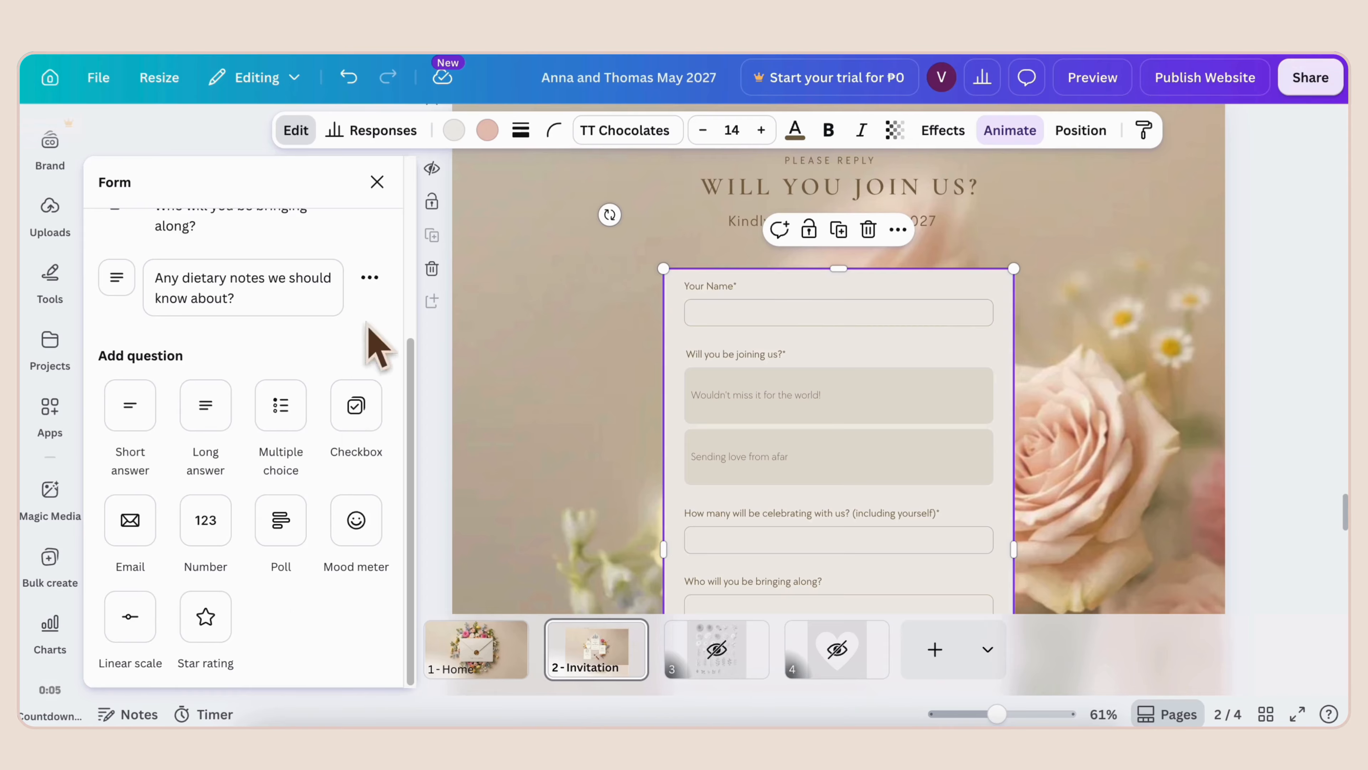
pyautogui.click(377, 182)
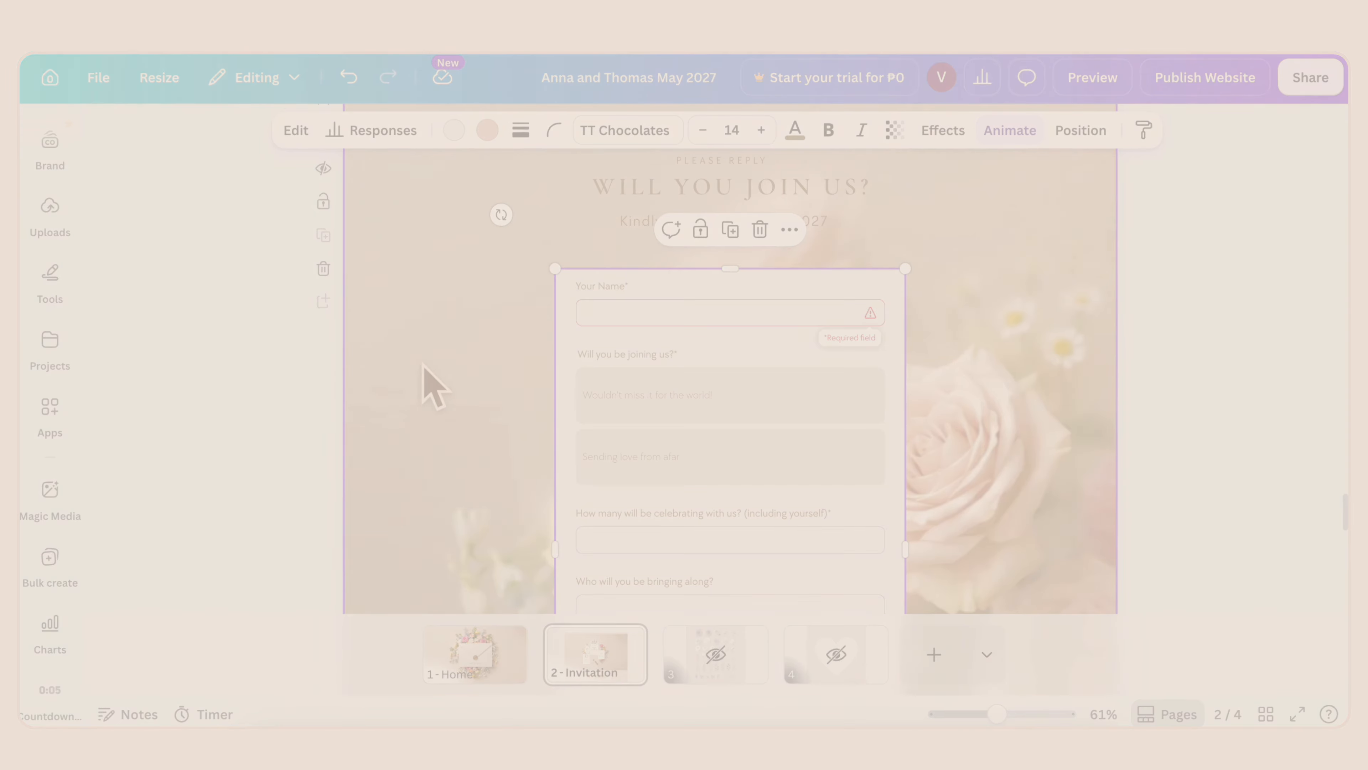
pyautogui.click(430, 345)
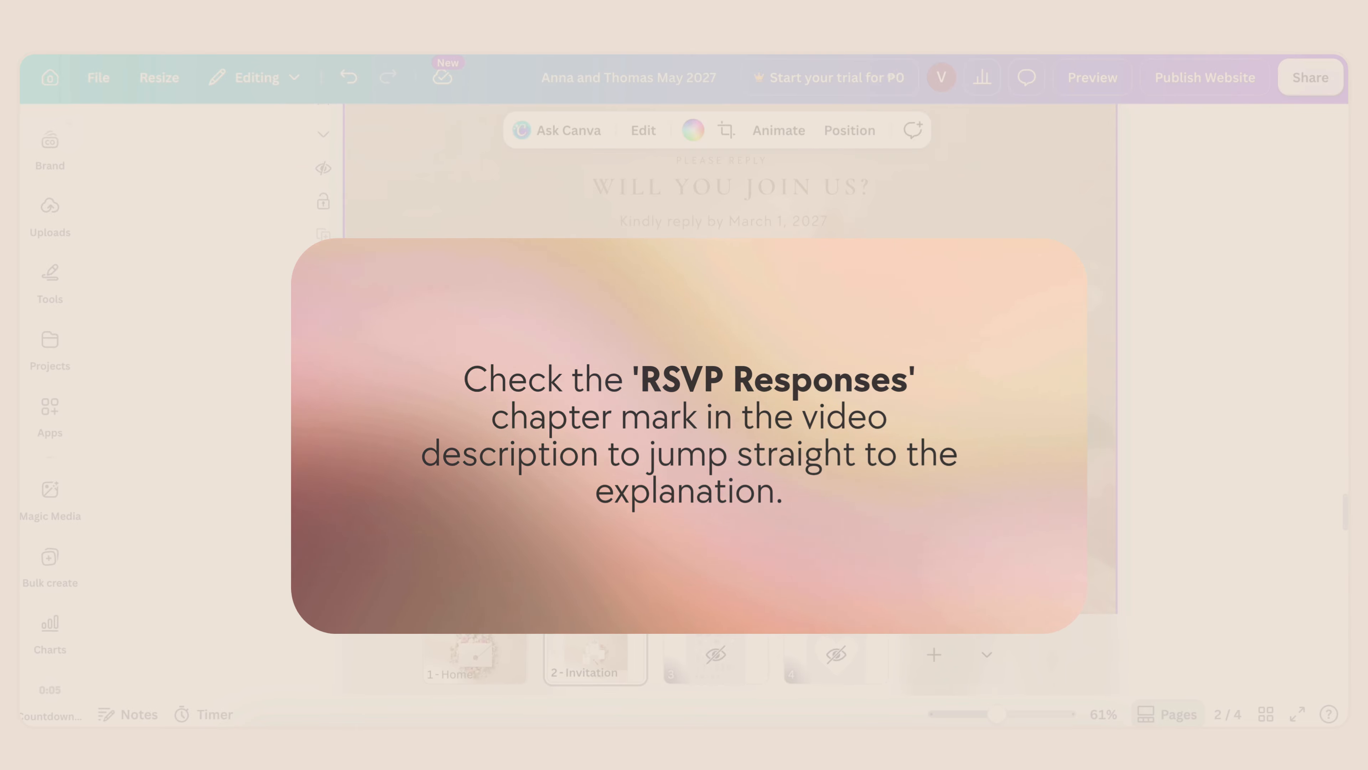
# - Review the closing contact section, and preview the website by opening the envelope through its wax seal
pyautogui.scroll(-8, 962, 438)
pyautogui.scroll(-10, 962, 438)
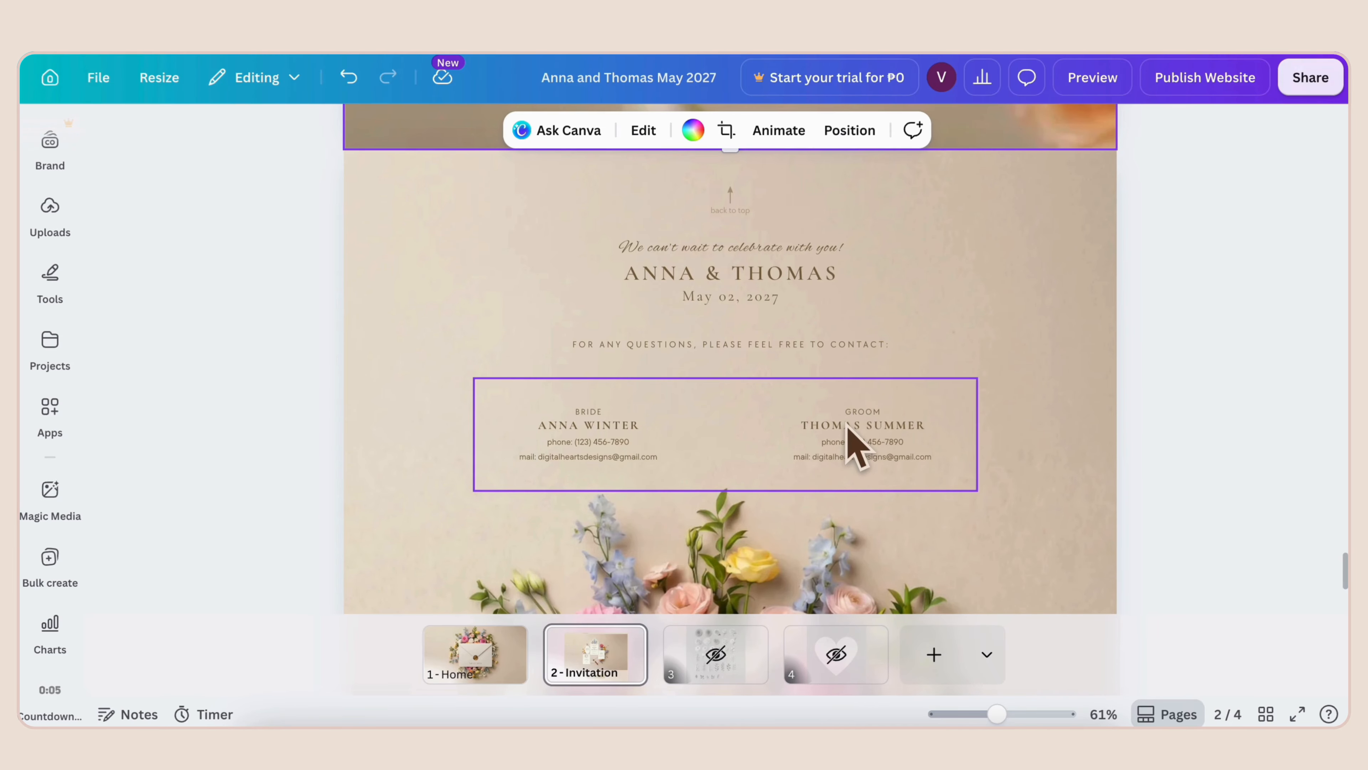
pyautogui.click(1096, 80)
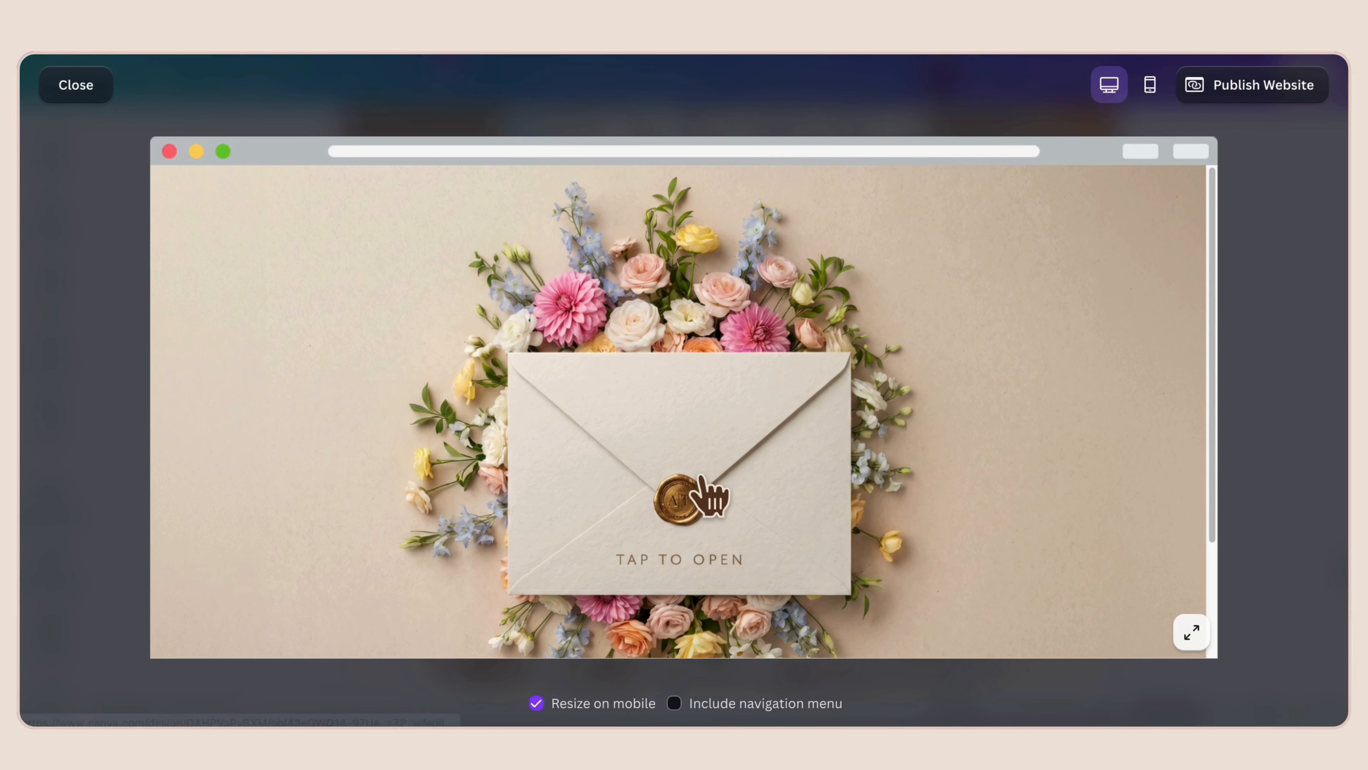
pyautogui.click(702, 477)
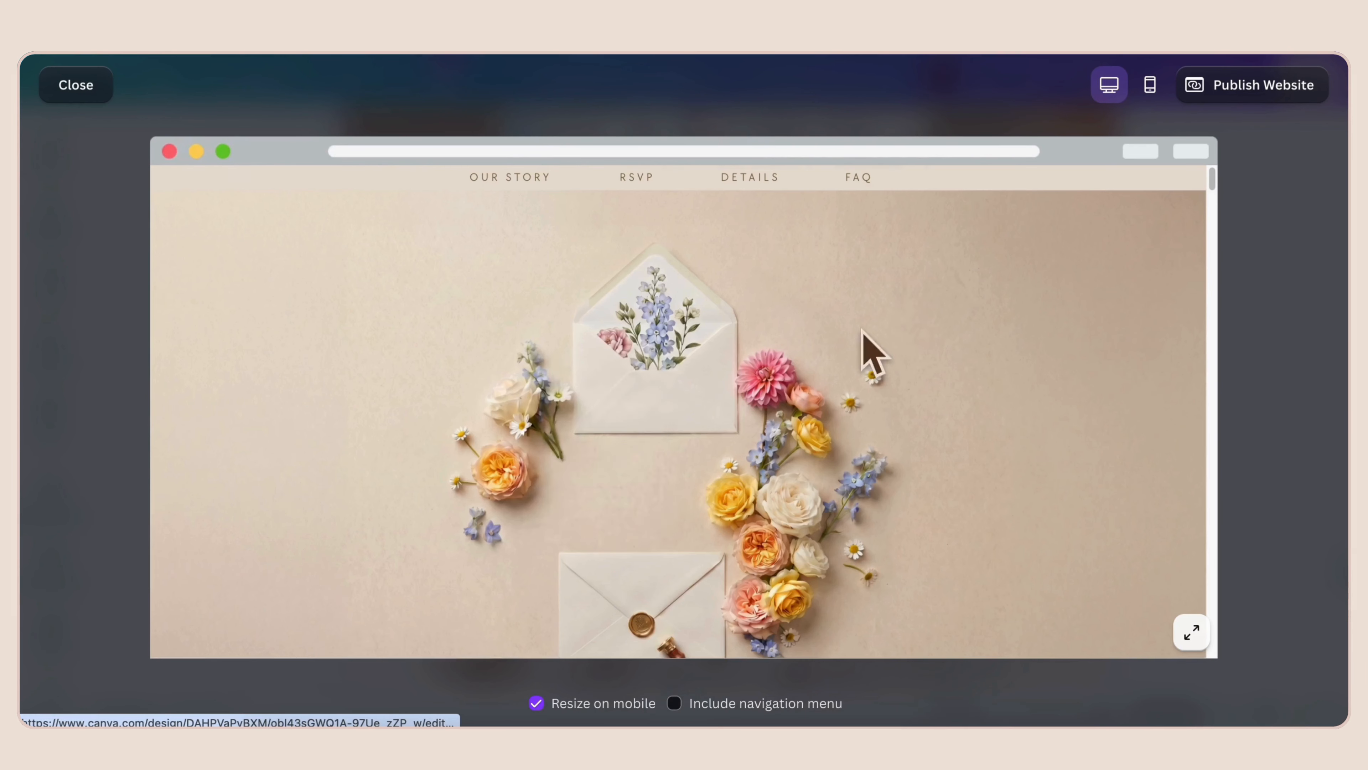
# - Check the invitation in the mobile preview from the opening section down to "The Details"
pyautogui.click(1150, 87)
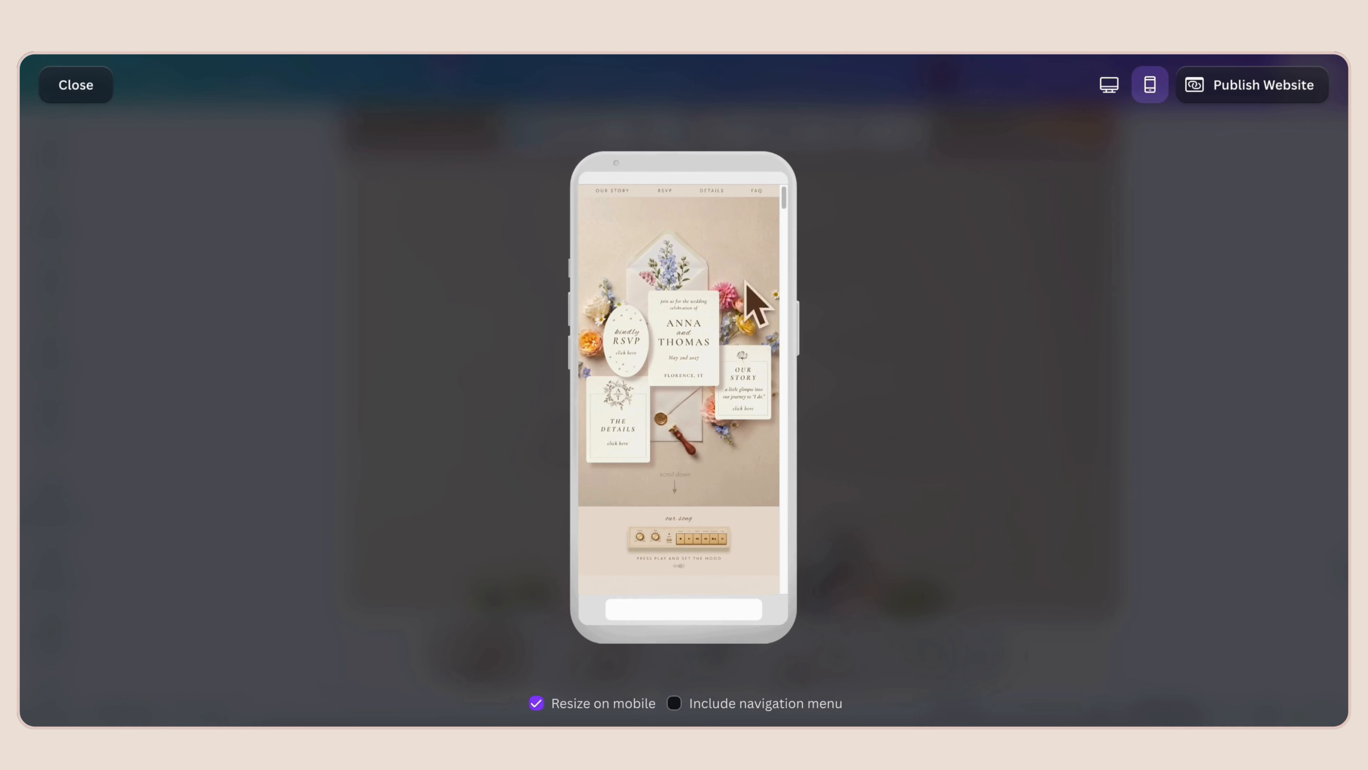
pyautogui.scroll(-10, 693, 424)
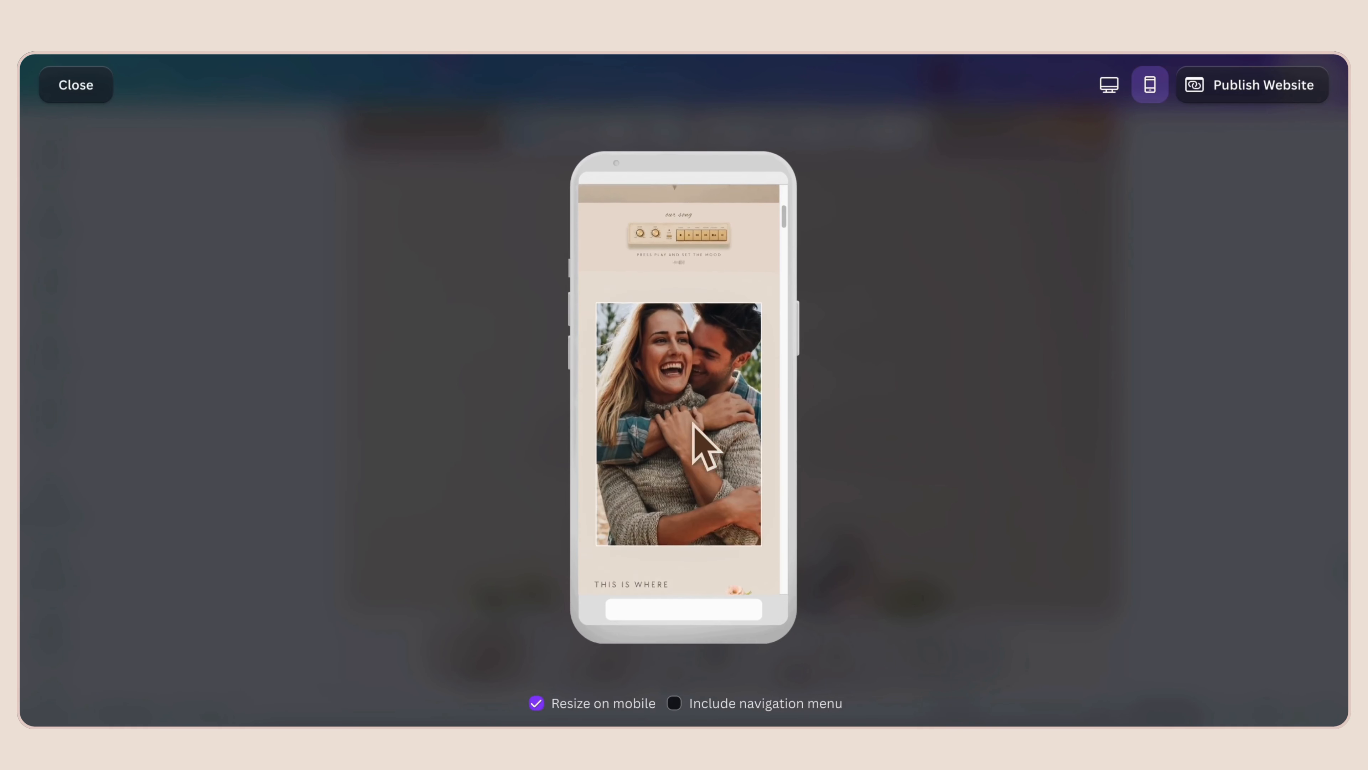
pyautogui.scroll(-10, 694, 424)
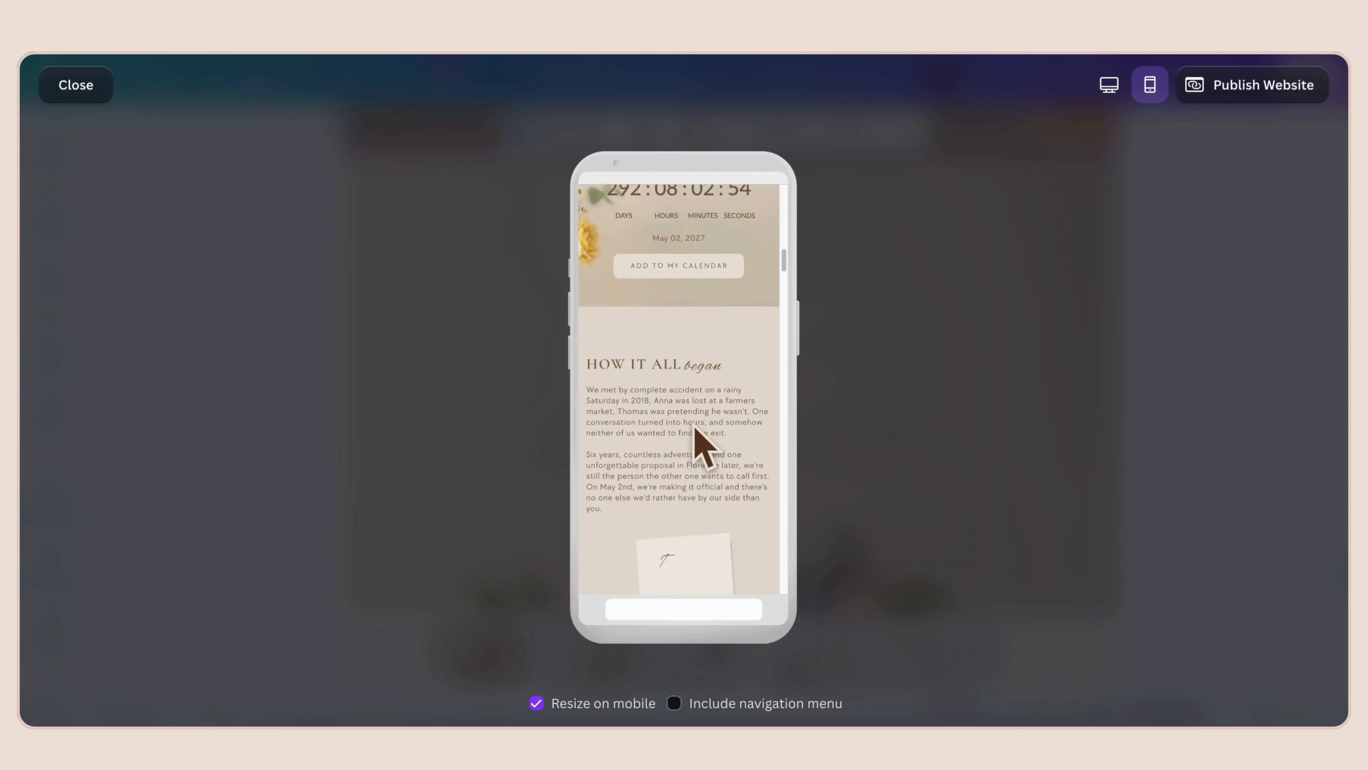
pyautogui.scroll(-10, 695, 426)
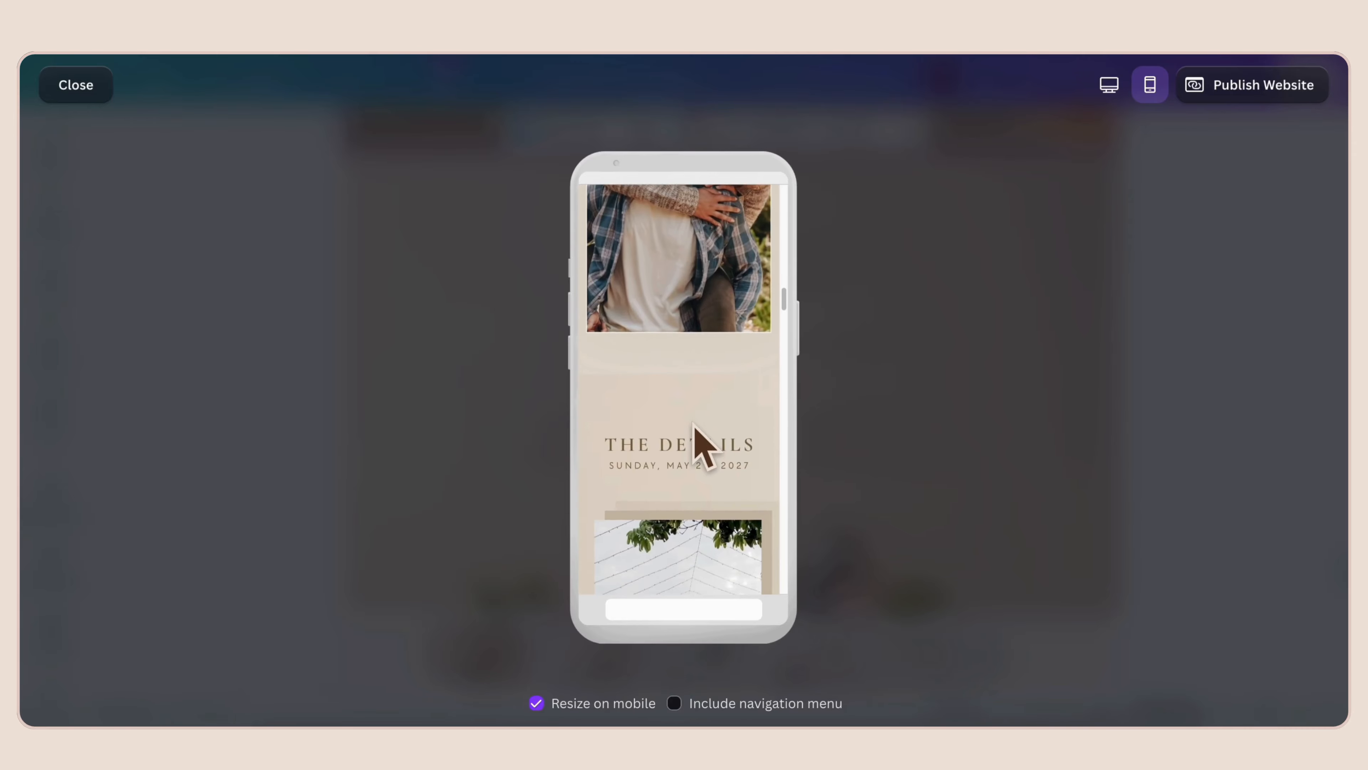
# - Check the venue details and day schedule in the desktop preview, and return to the editor
pyautogui.click(1110, 85)
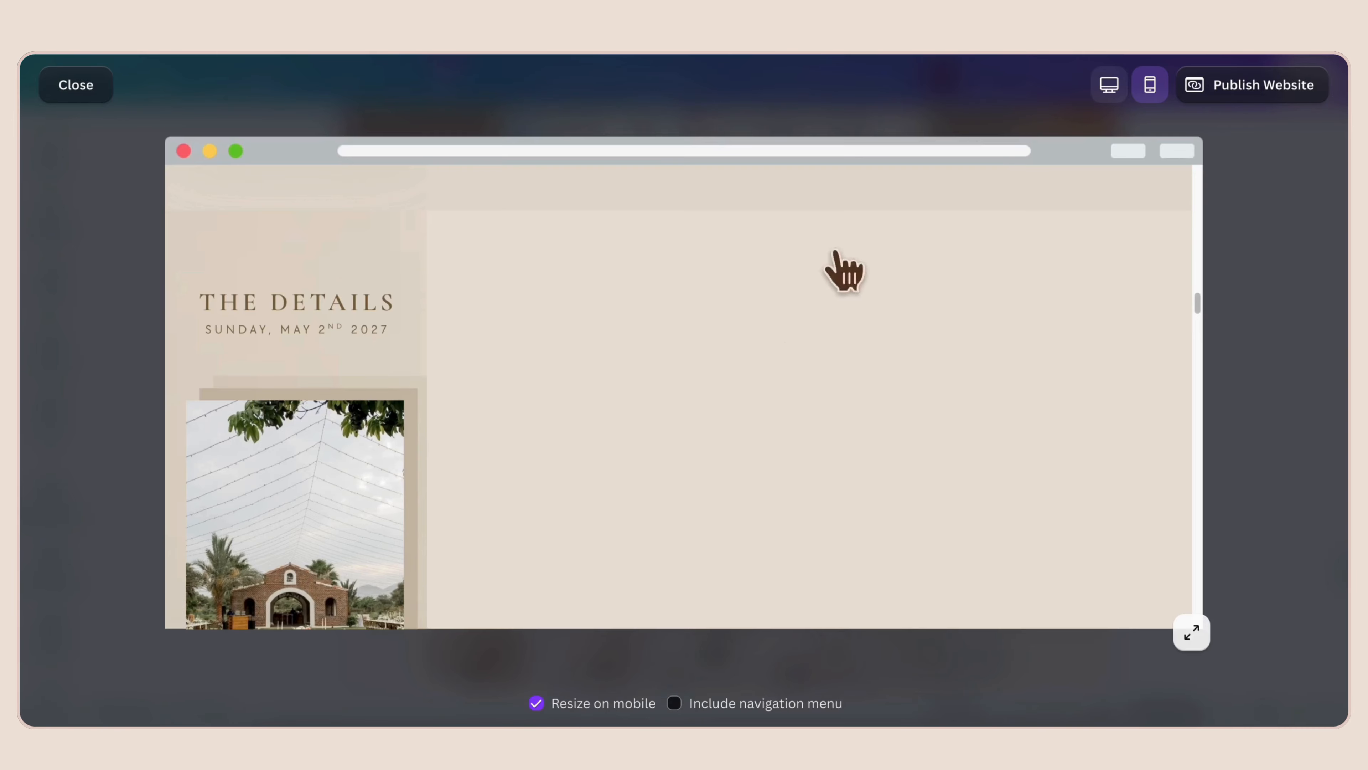
pyautogui.scroll(-3, 769, 445)
pyautogui.scroll(-10, 765, 430)
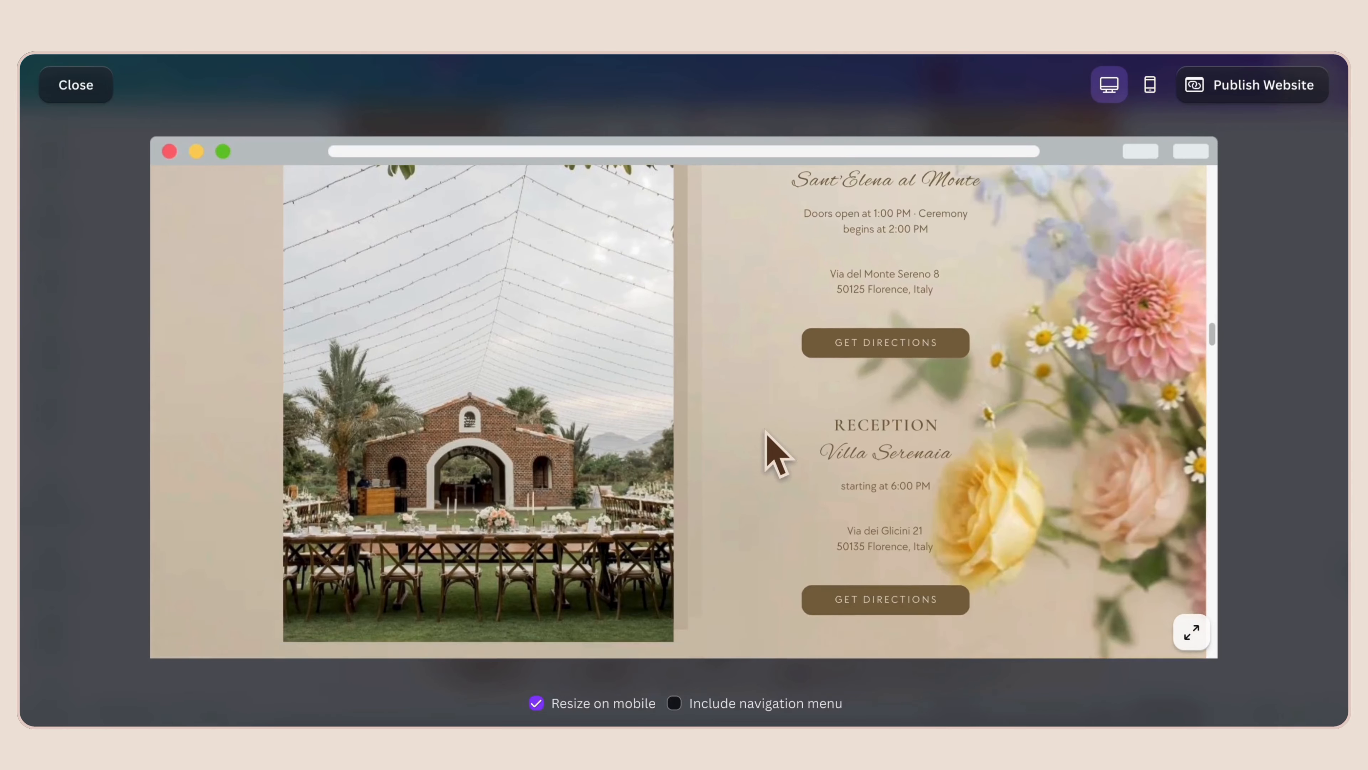
pyautogui.scroll(-10, 766, 432)
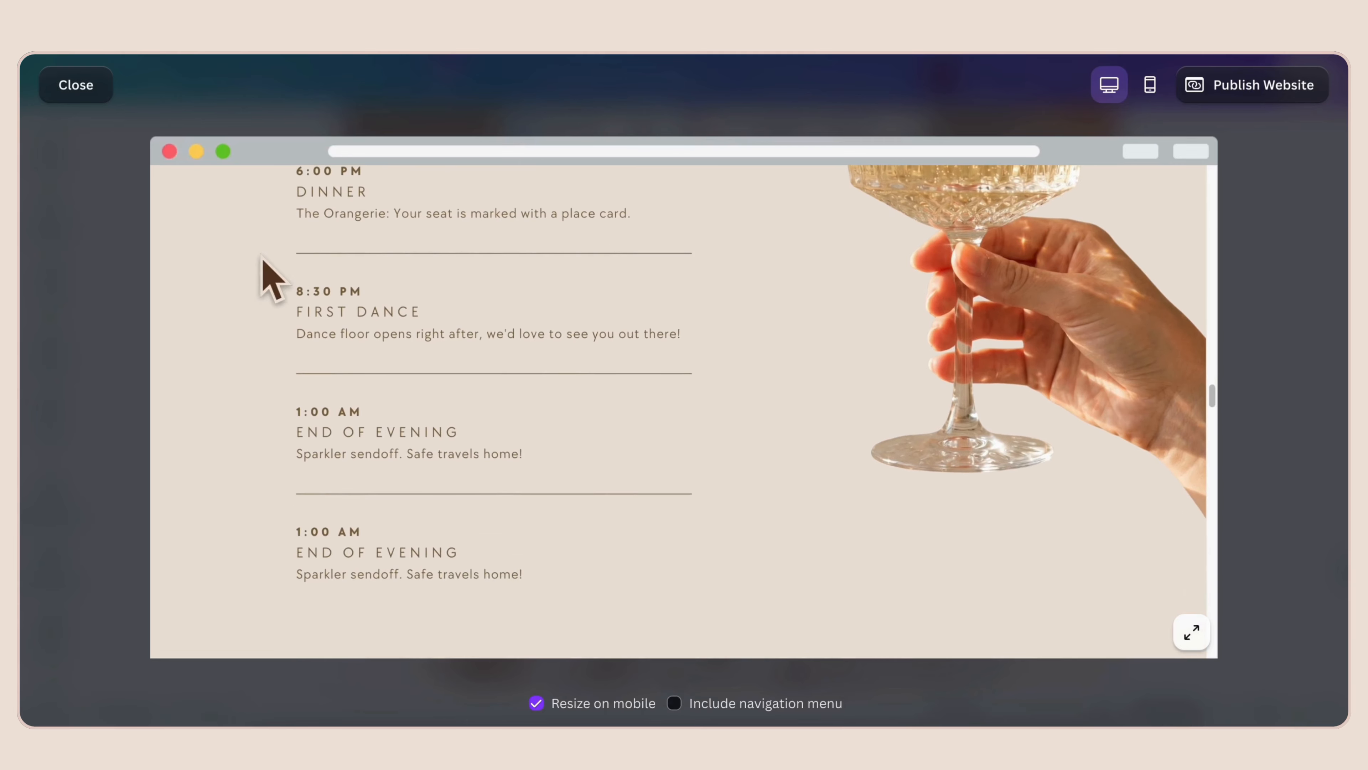
pyautogui.click(88, 89)
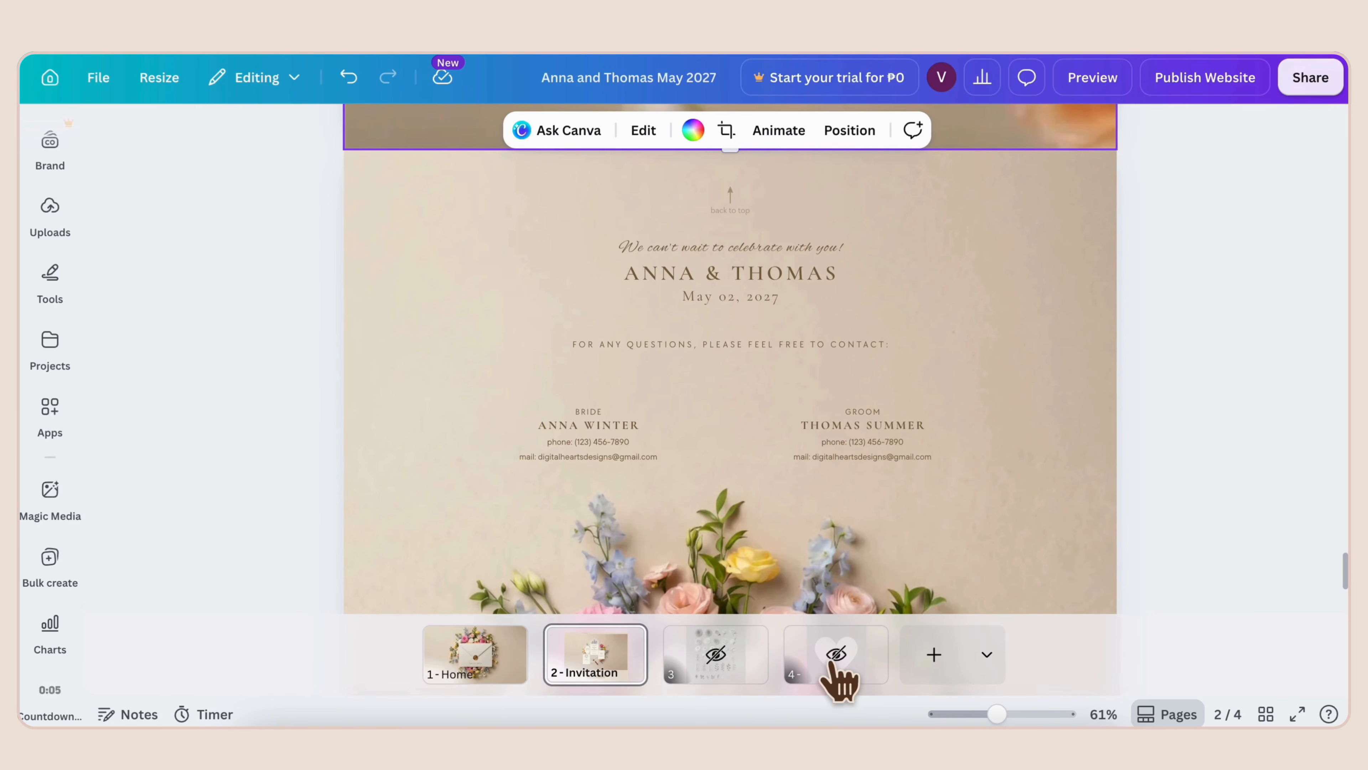
# - View the hidden flower elements on page 3 up close and the heart on page 4
pyautogui.click(720, 671)
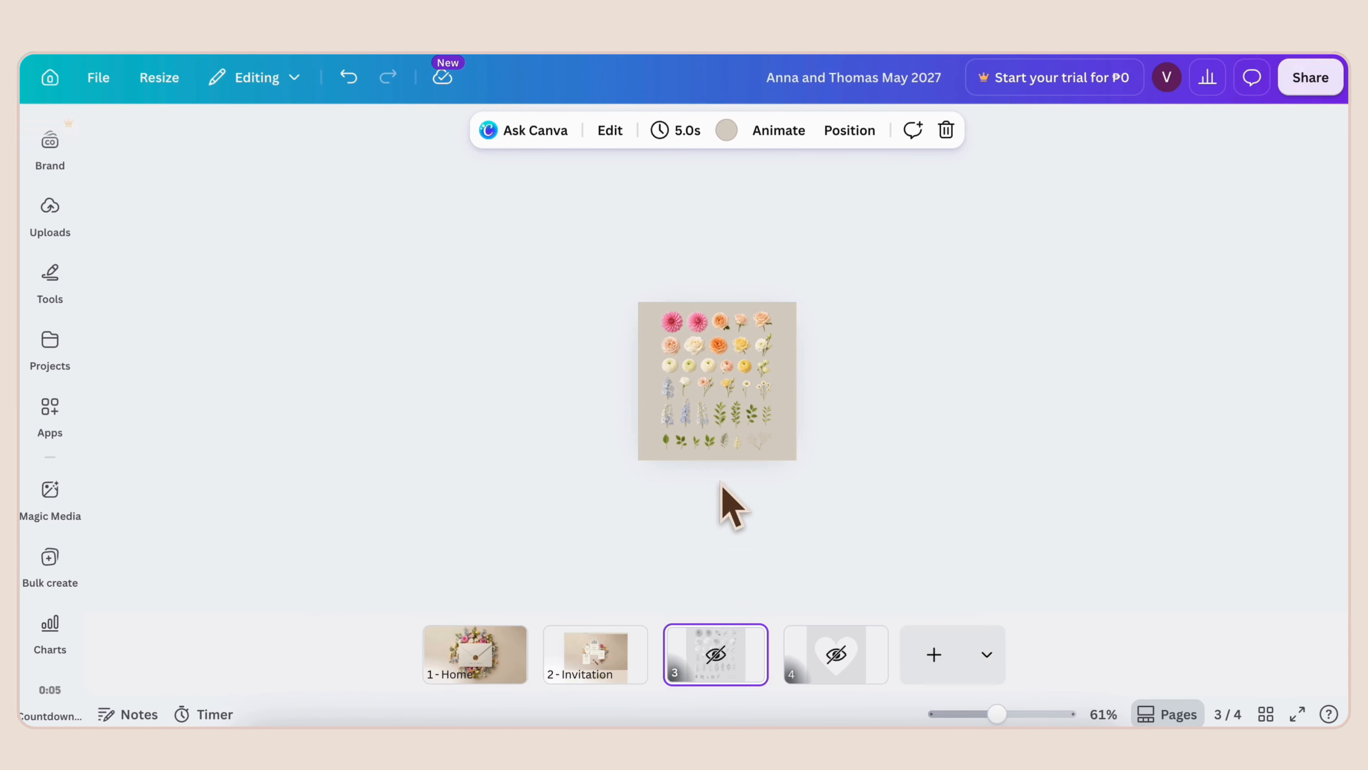
pyautogui.scroll(5, 743, 499)
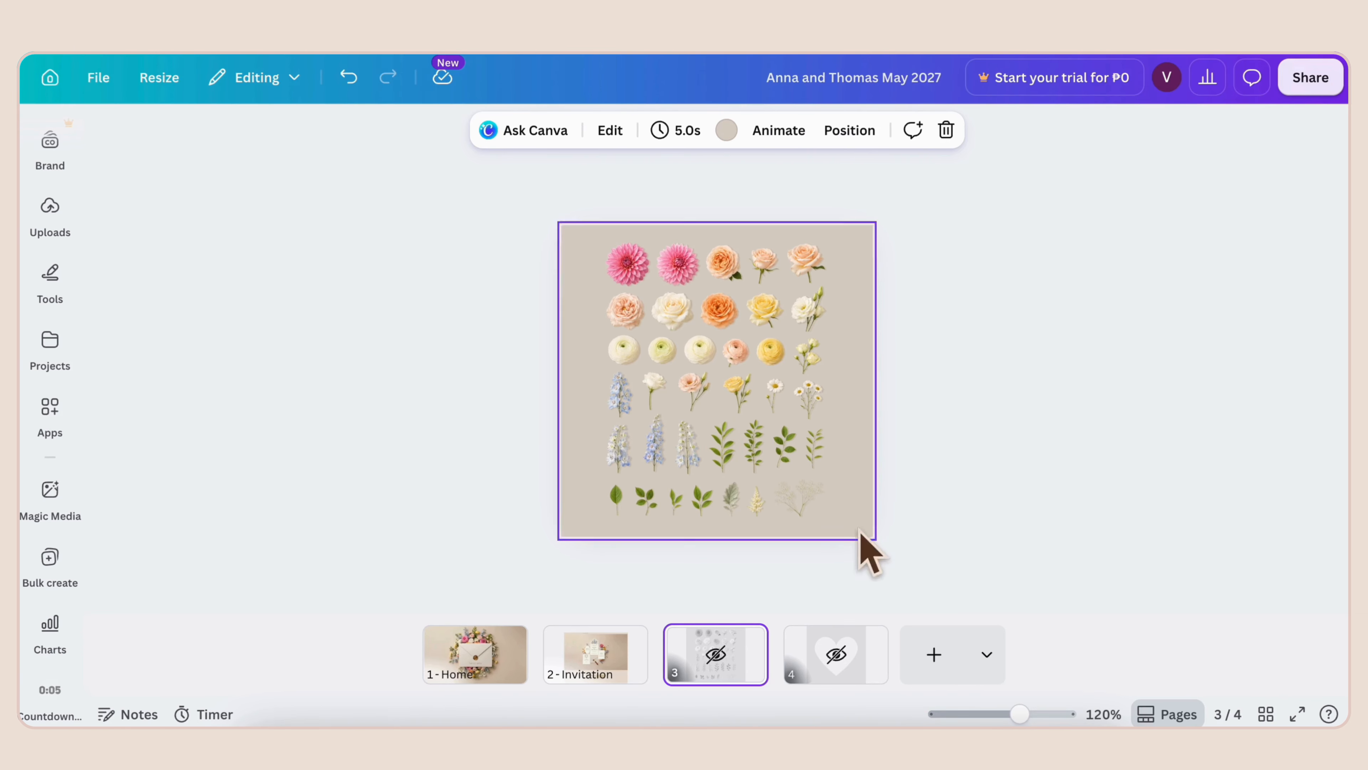
pyautogui.click(840, 647)
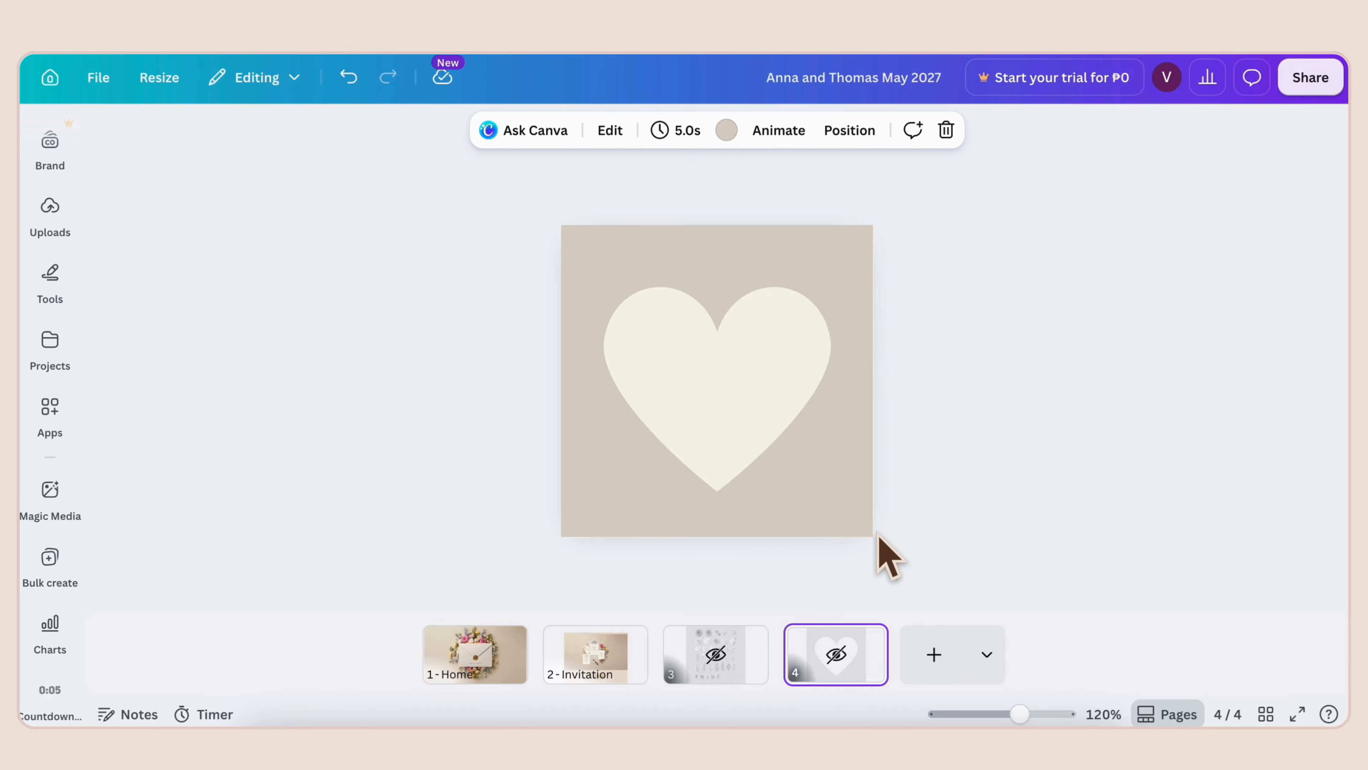
# - Download only page 4, the heart design, as a PNG at size 1
pyautogui.click(1309, 81)
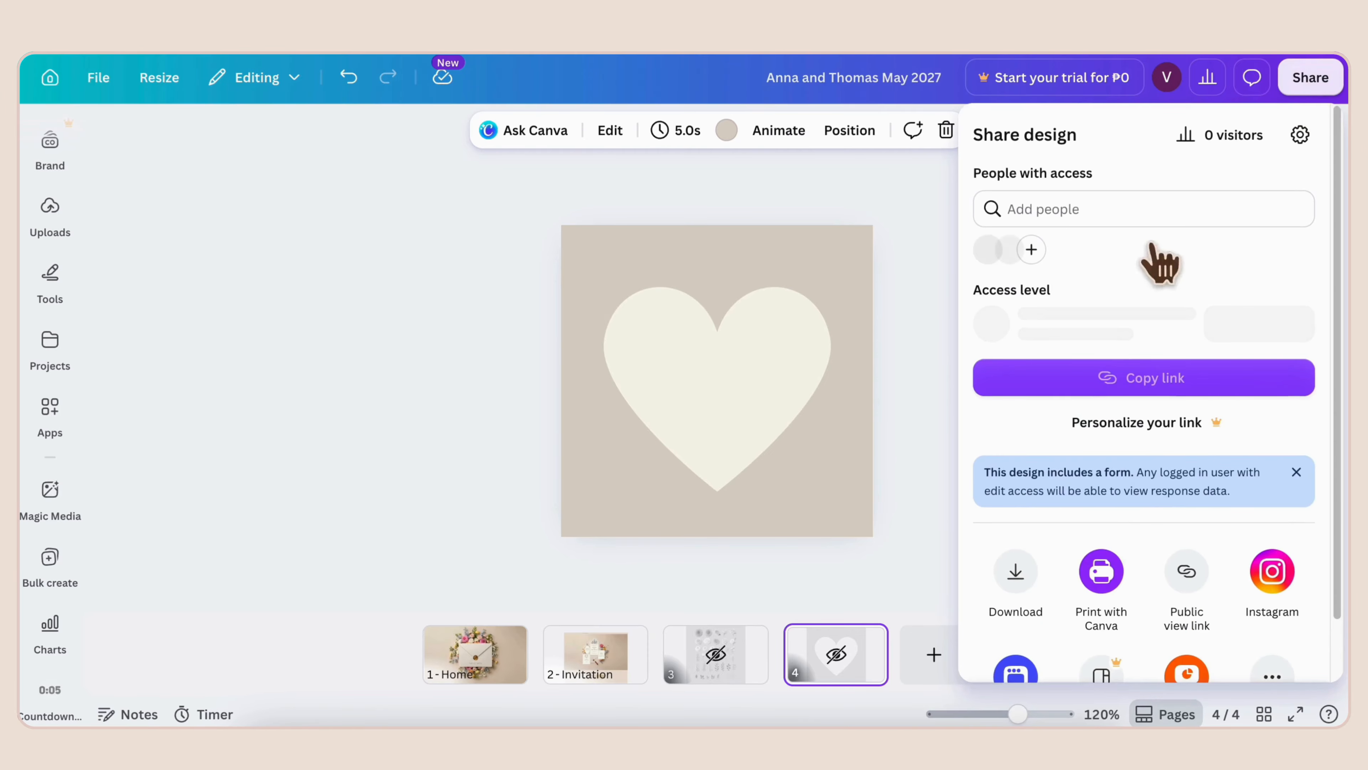
pyautogui.click(1016, 574)
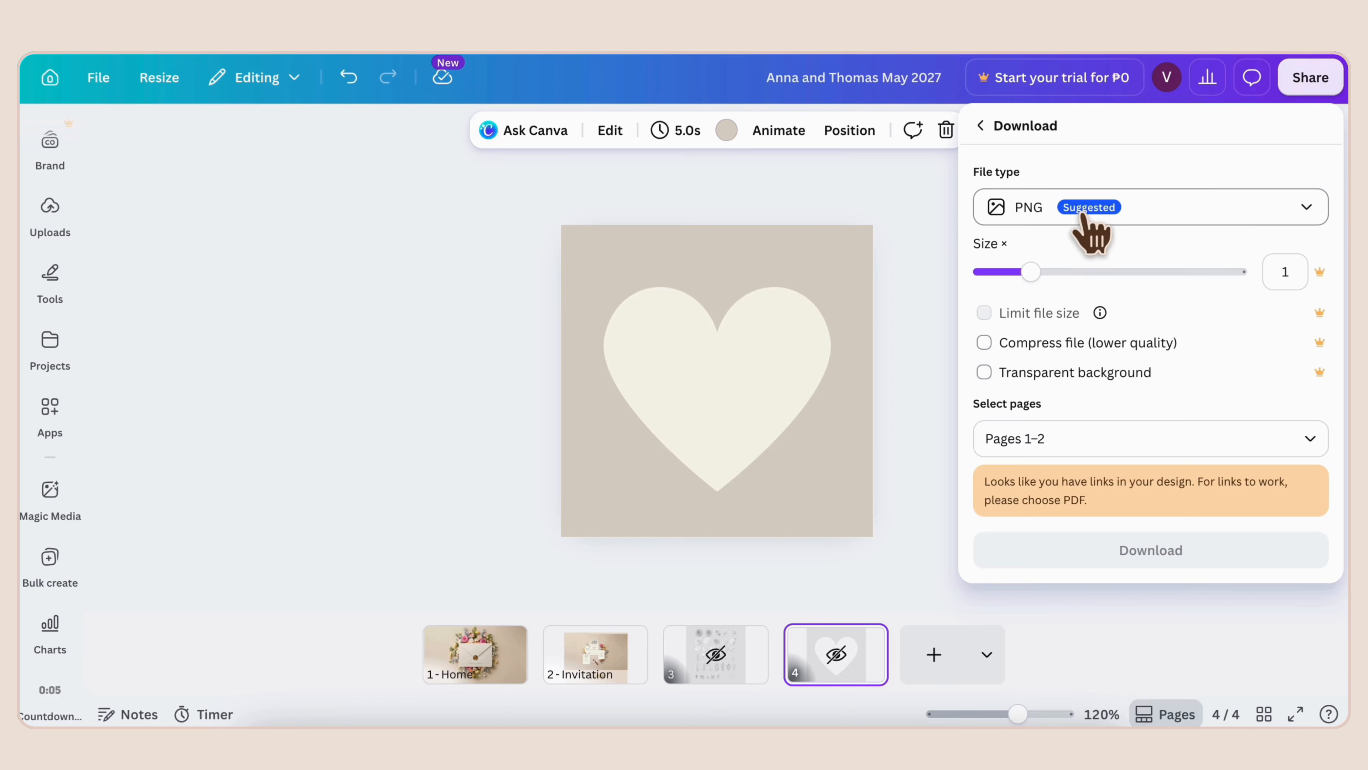
pyautogui.click(1075, 436)
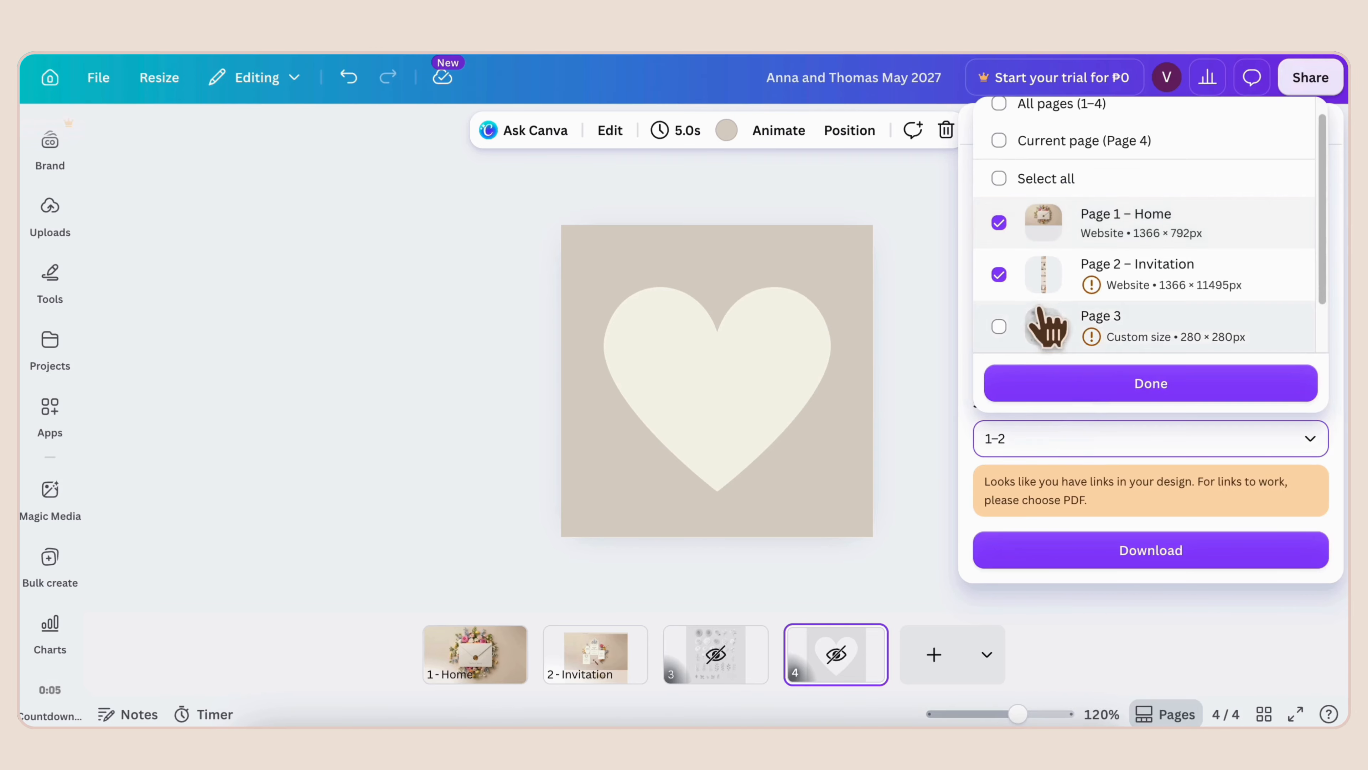
pyautogui.click(999, 222)
pyautogui.click(999, 274)
pyautogui.scroll(-2, 1006, 275)
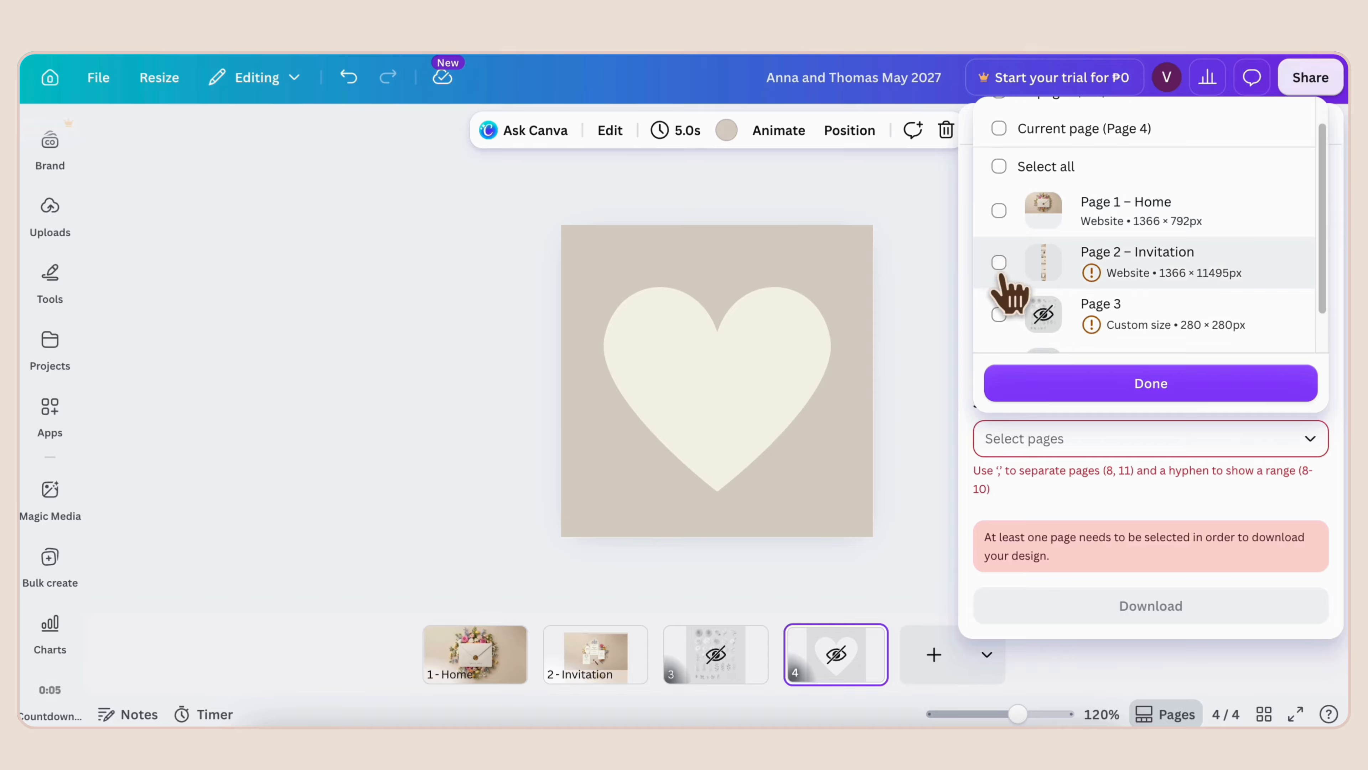
pyautogui.click(999, 318)
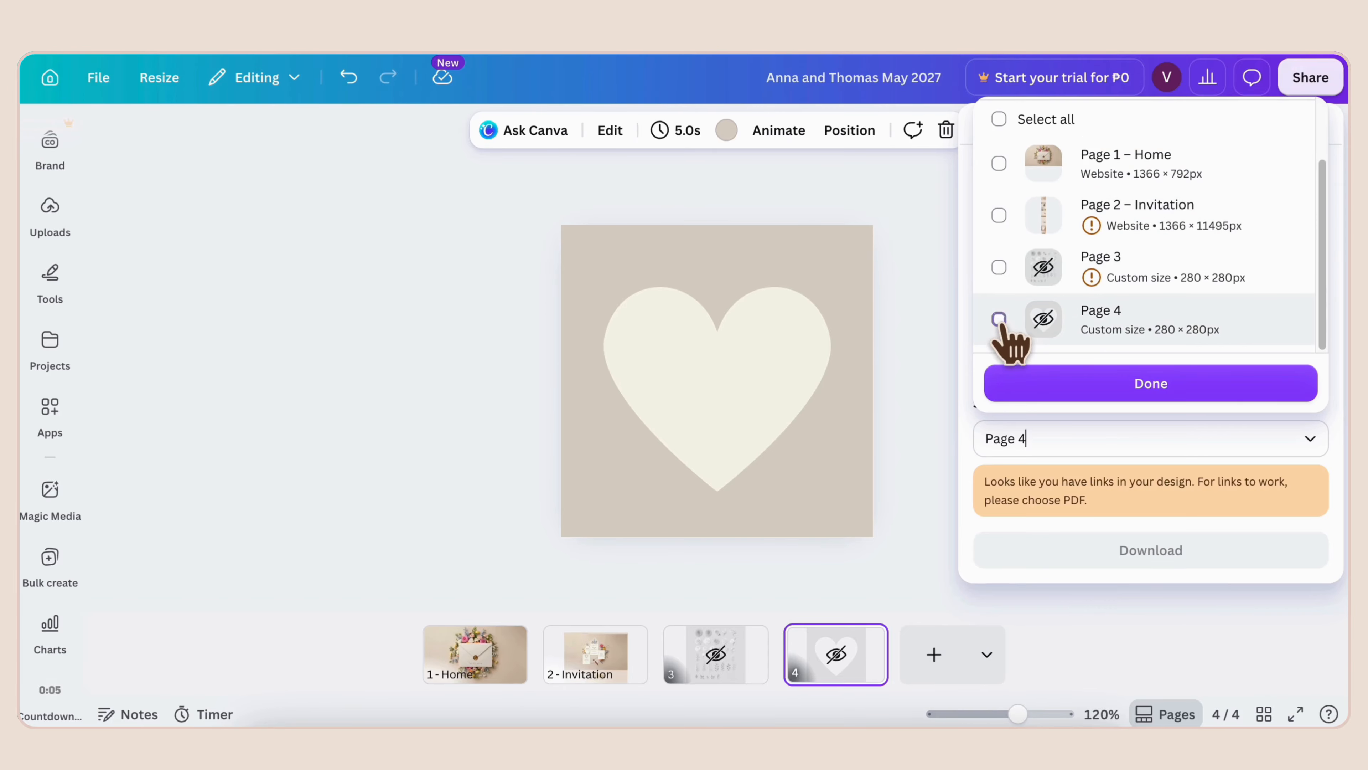
pyautogui.click(1124, 384)
pyautogui.click(1100, 561)
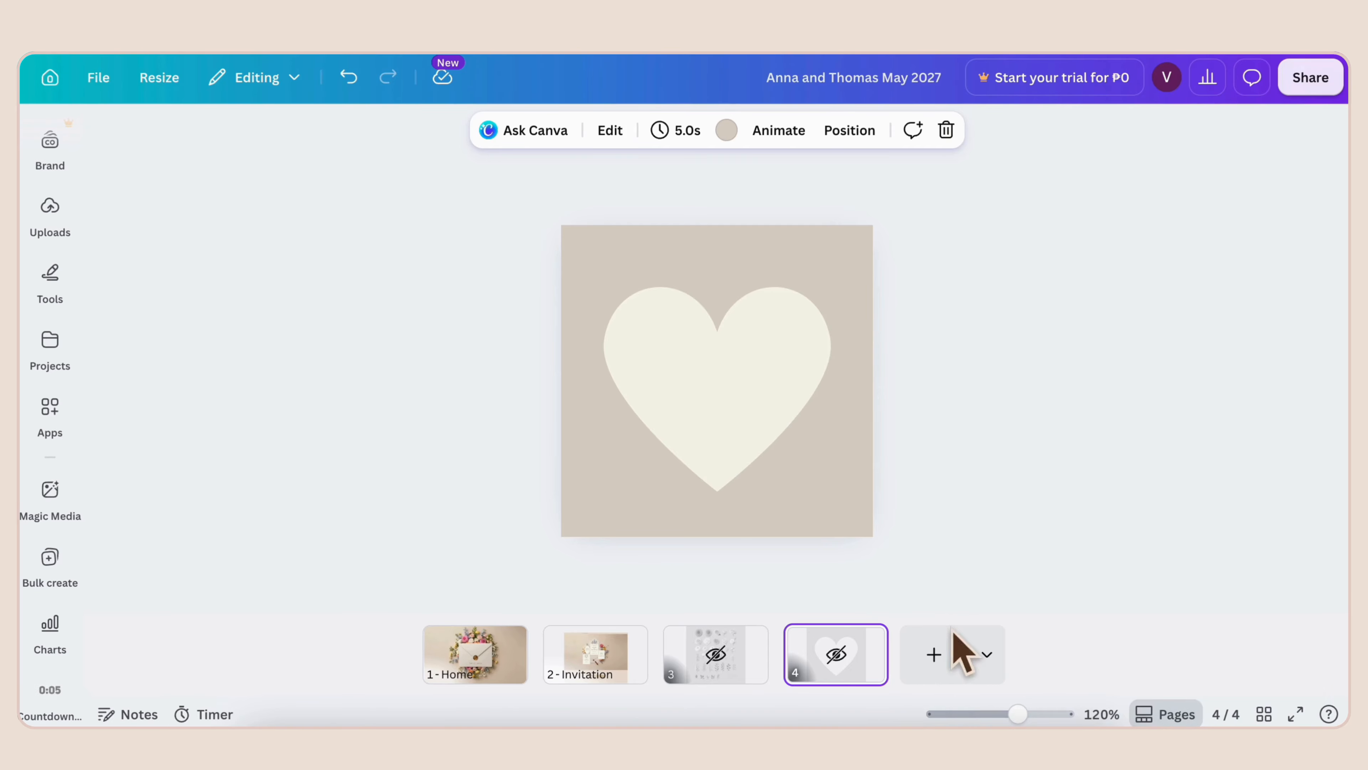
# - Start publishing the website from the Invitation page and enter the couple's hyphenated first names as the my.canva.site address
pyautogui.click(593, 655)
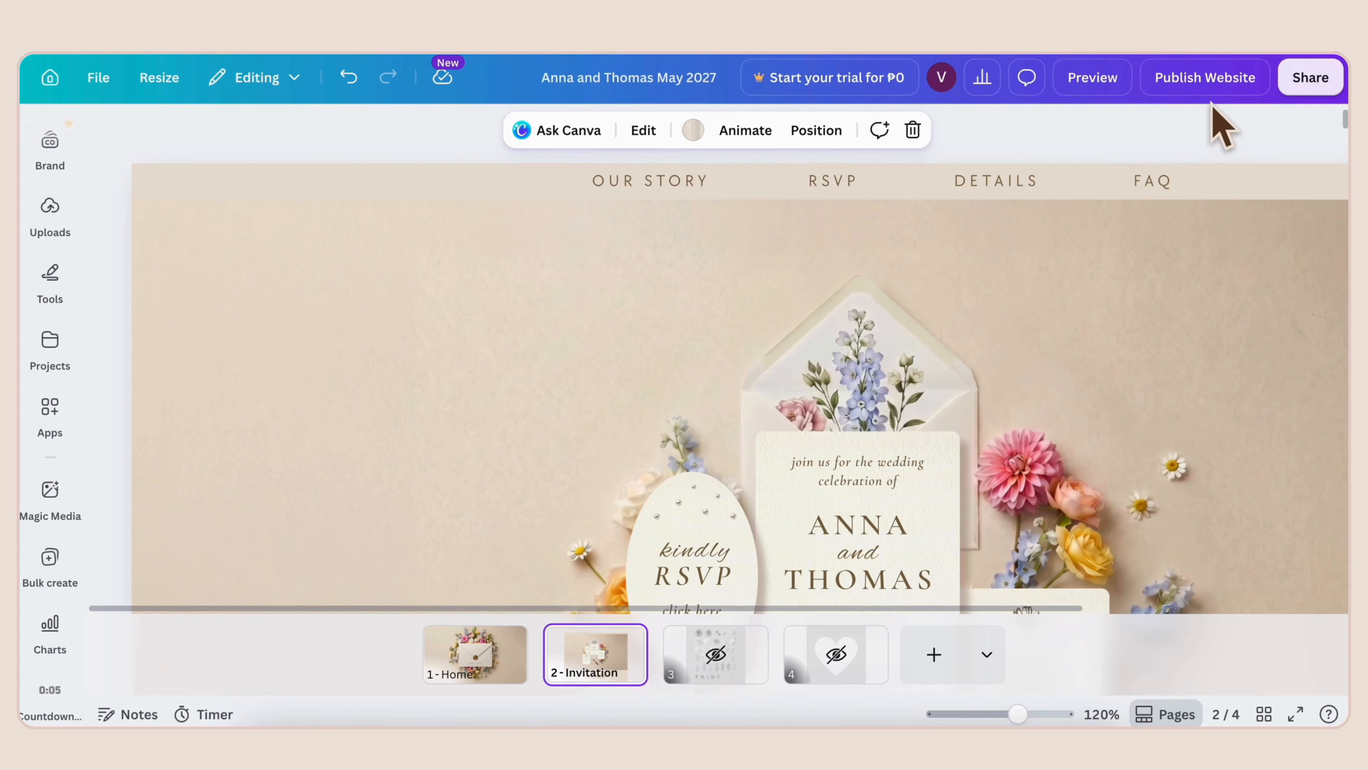
pyautogui.click(1212, 87)
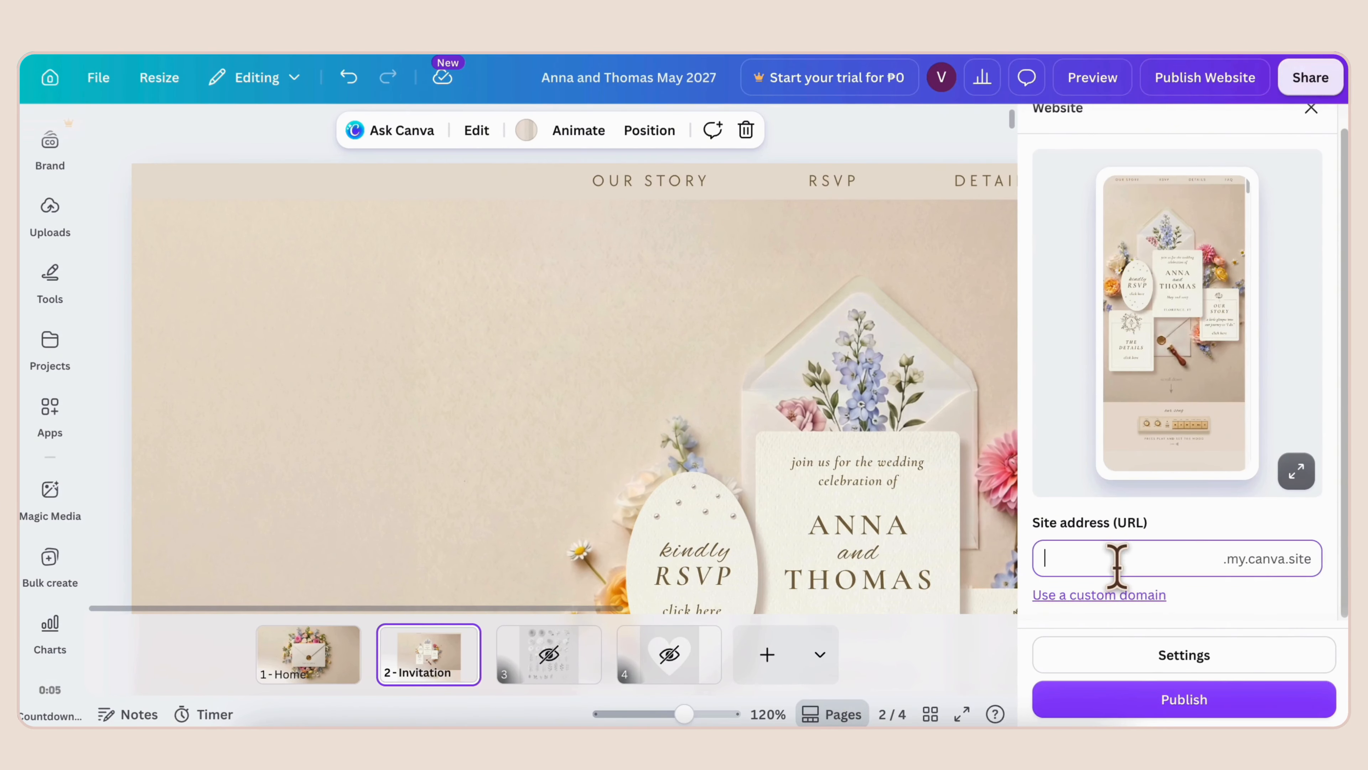
pyautogui.write('anna-and-thomas')
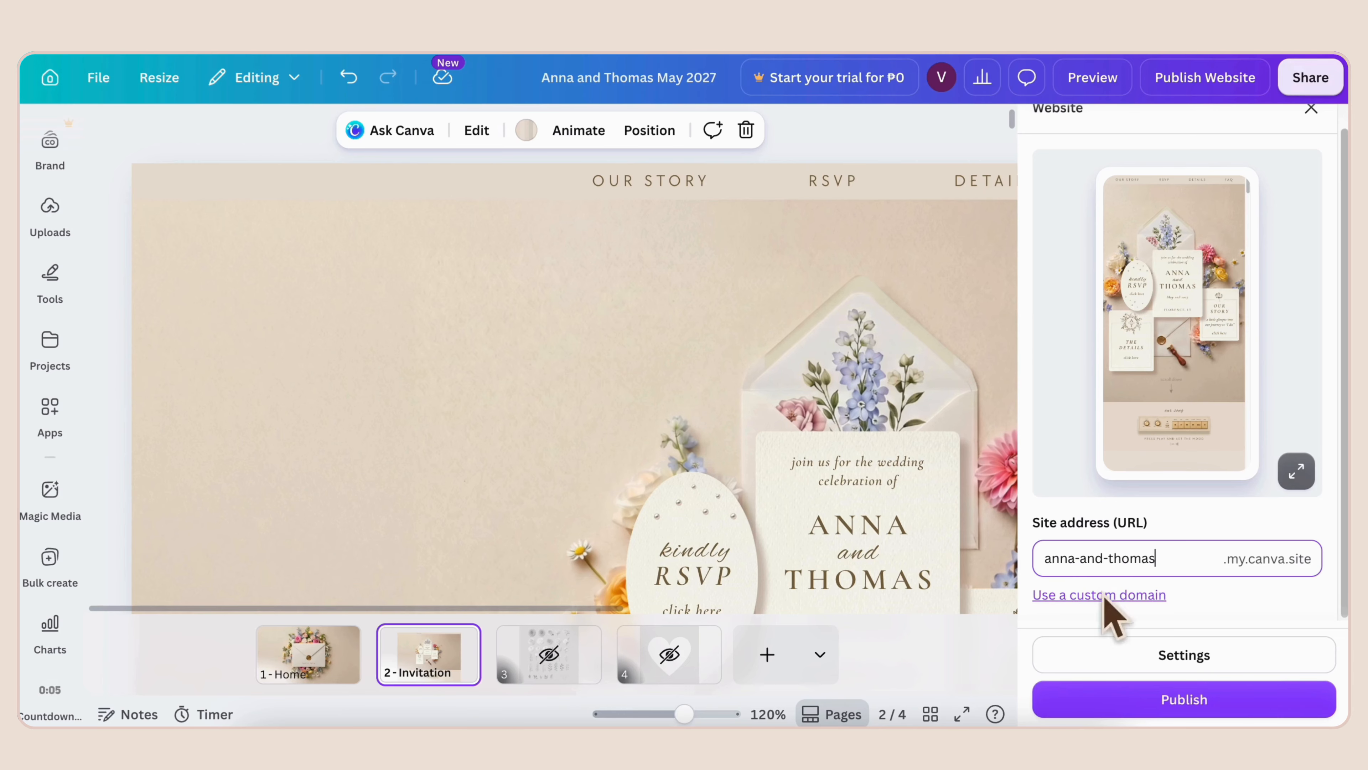
# - Set the downloaded heart image as the website's favicon in the site settings
pyautogui.click(1139, 657)
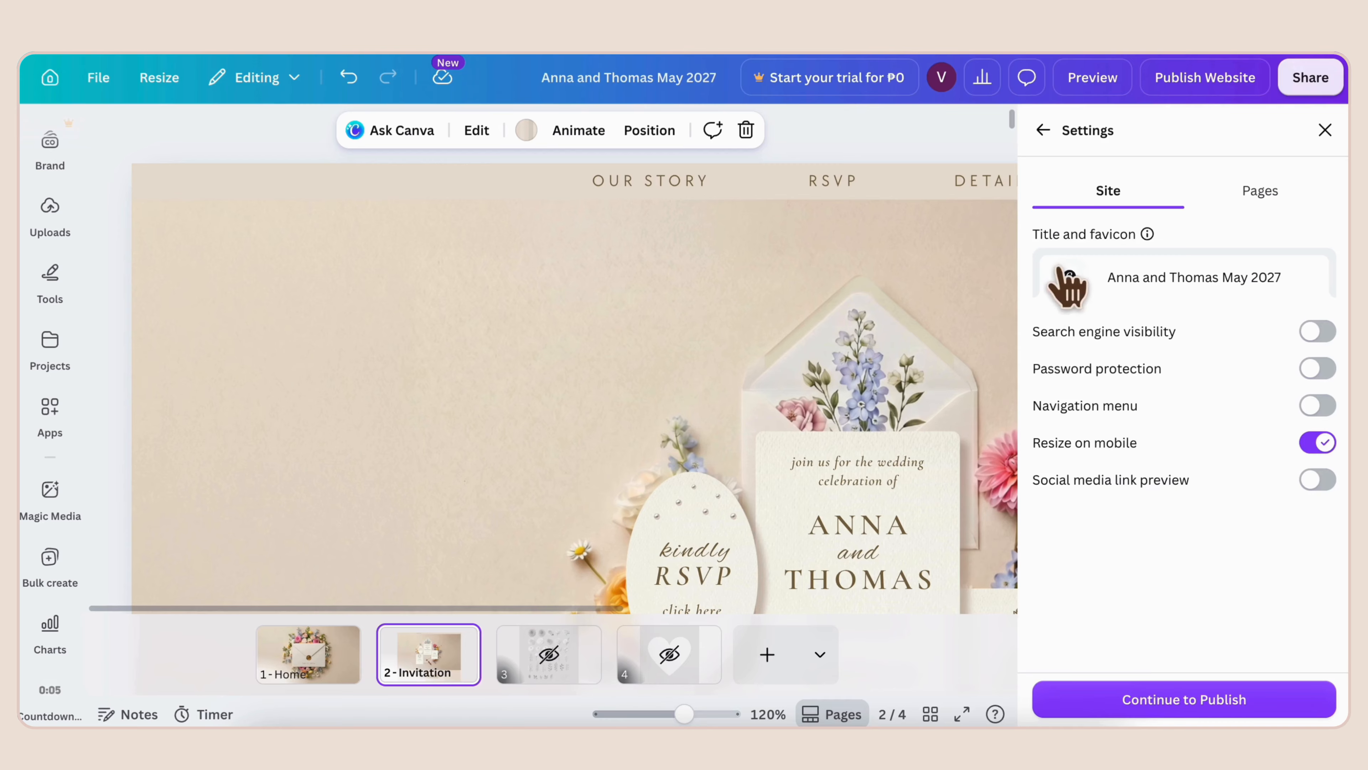
pyautogui.click(1068, 277)
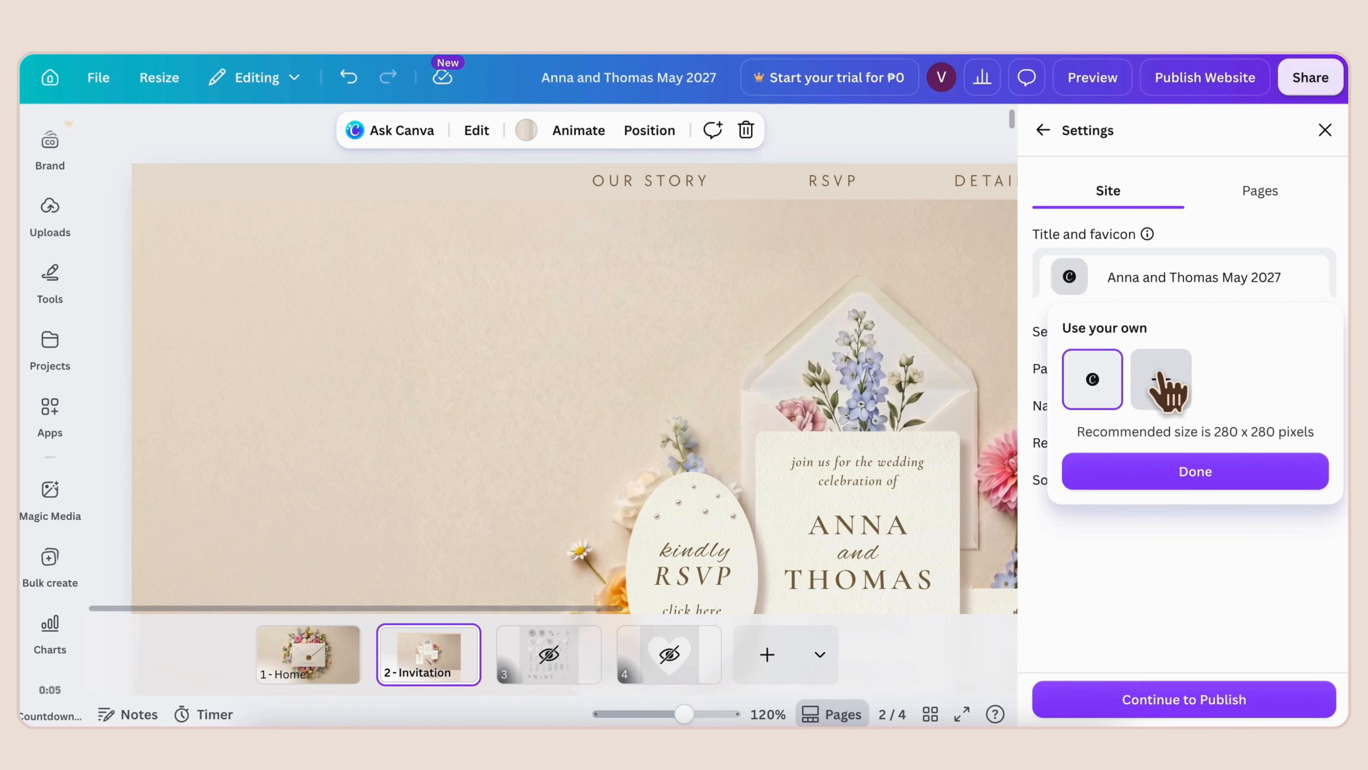
pyautogui.click(1183, 477)
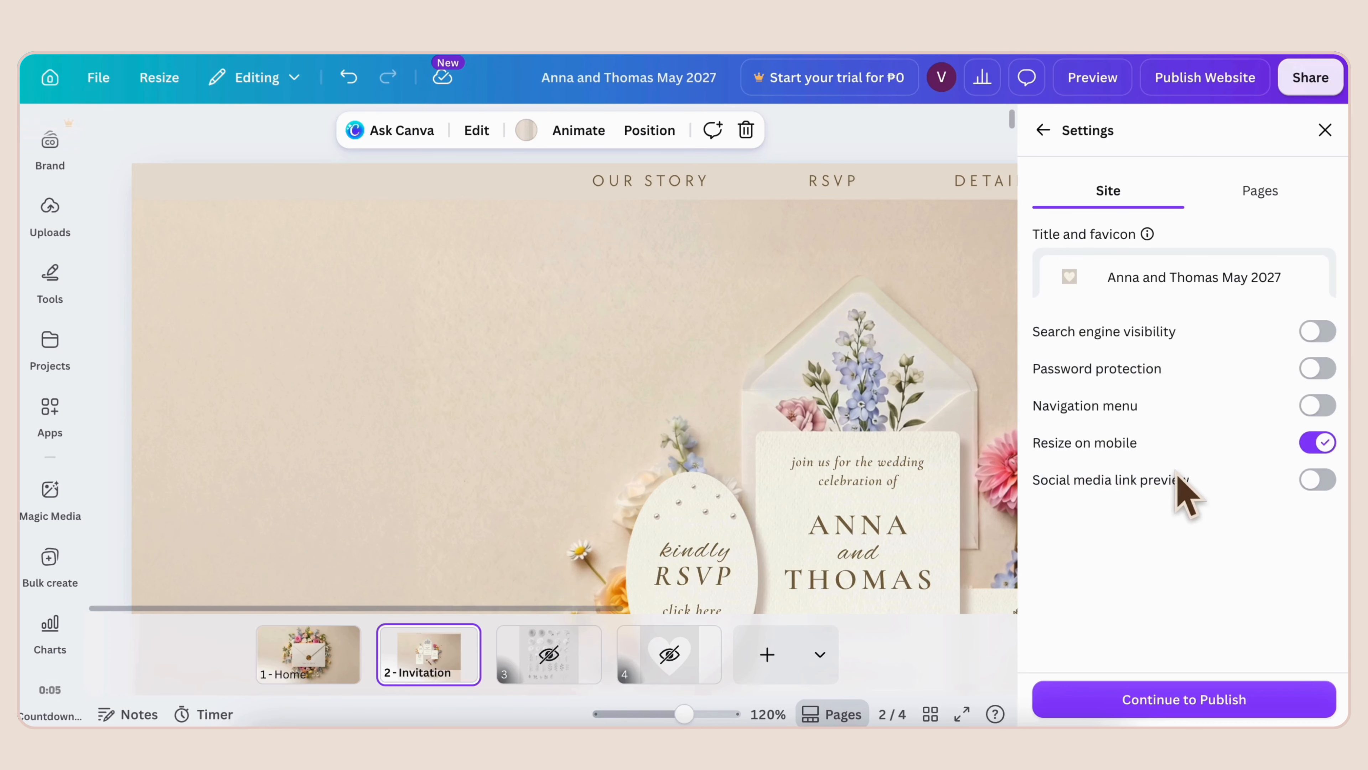
# - Try the navigation menu option on and off, and review the page titles and site options in the website settings
pyautogui.click(1319, 405)
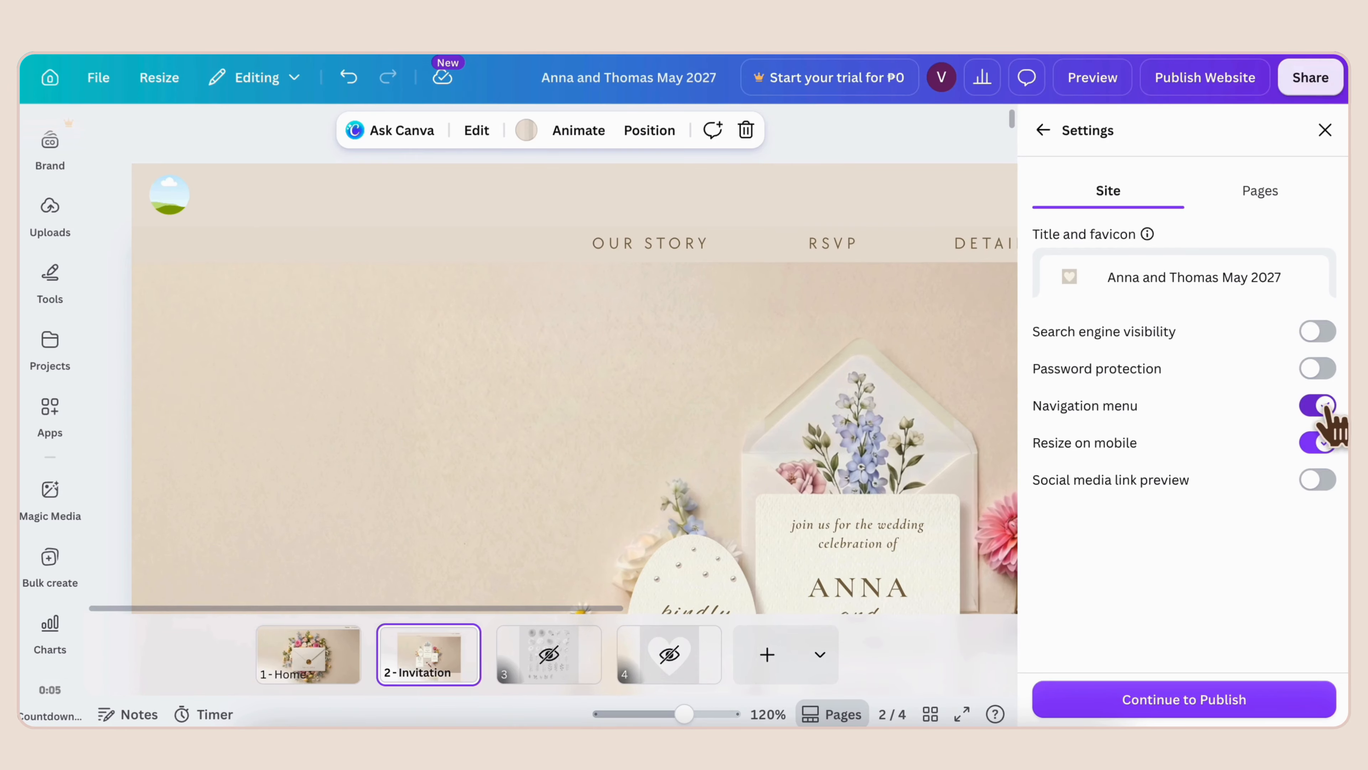
pyautogui.click(1319, 405)
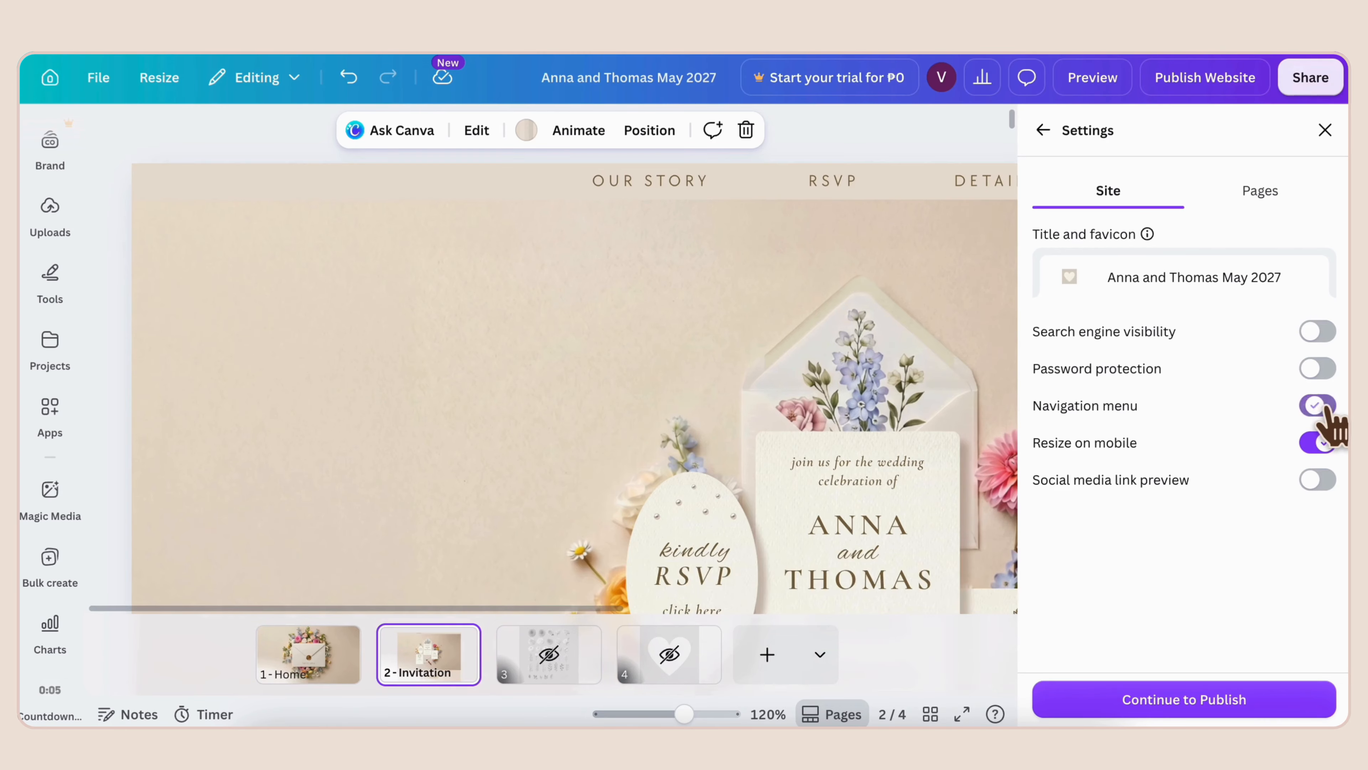
pyautogui.click(1269, 195)
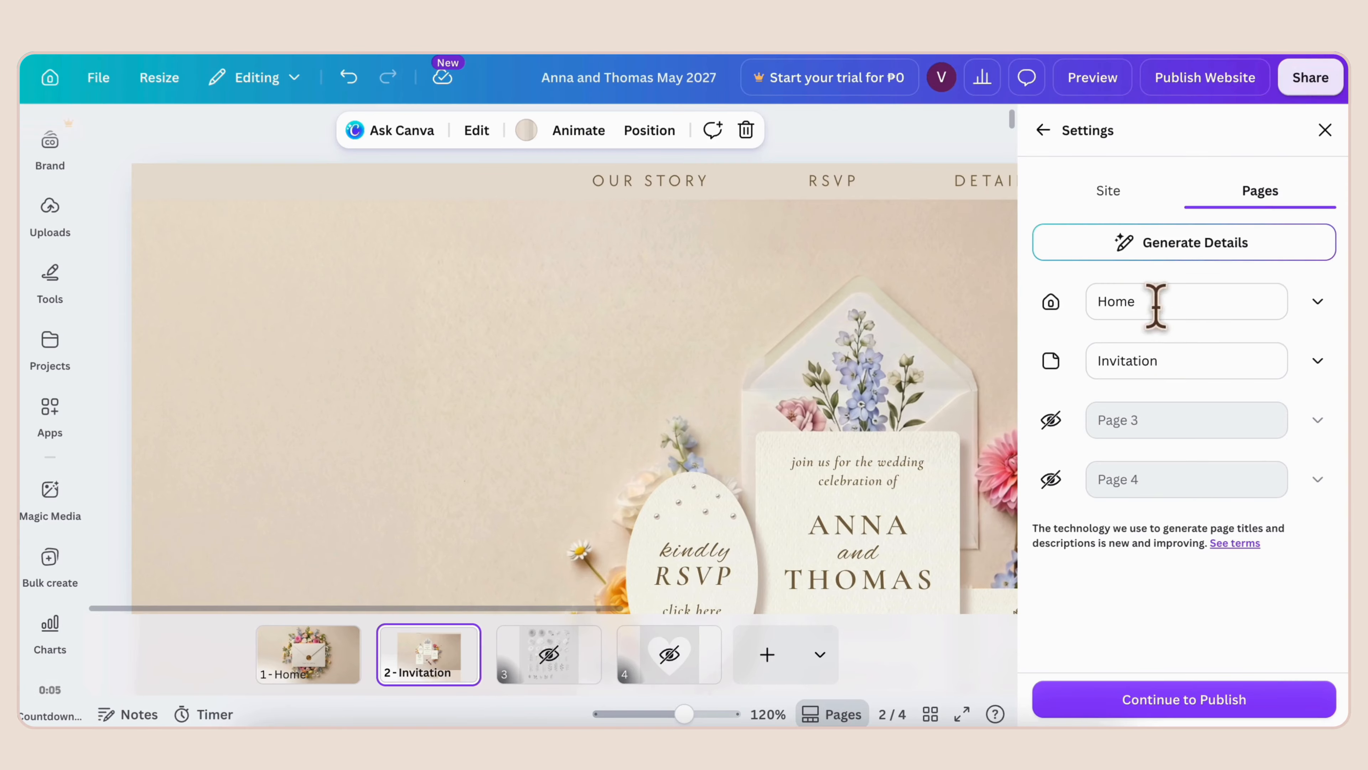
pyautogui.click(1126, 197)
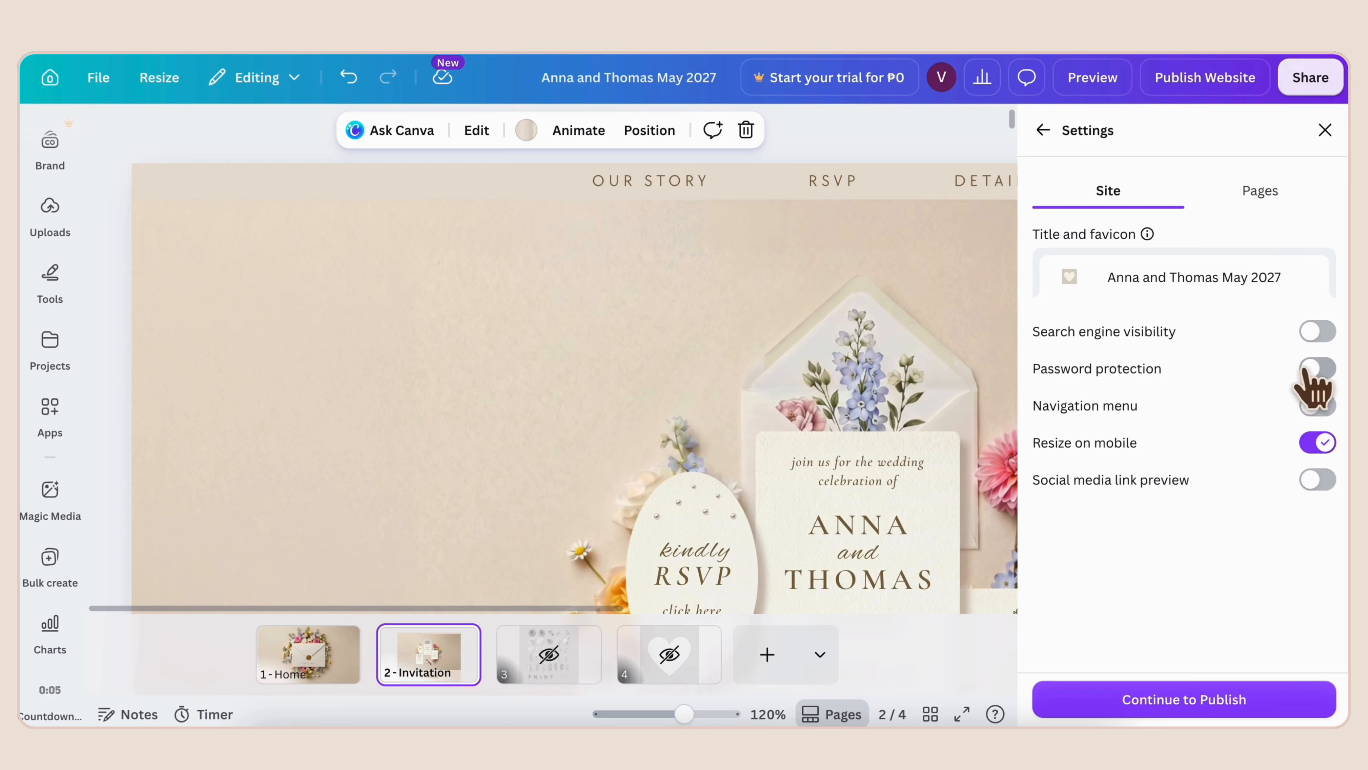
# - Continue to publish the website, open the envelope on the live site, and look through the invitation past the "How it all began" section
pyautogui.click(1220, 701)
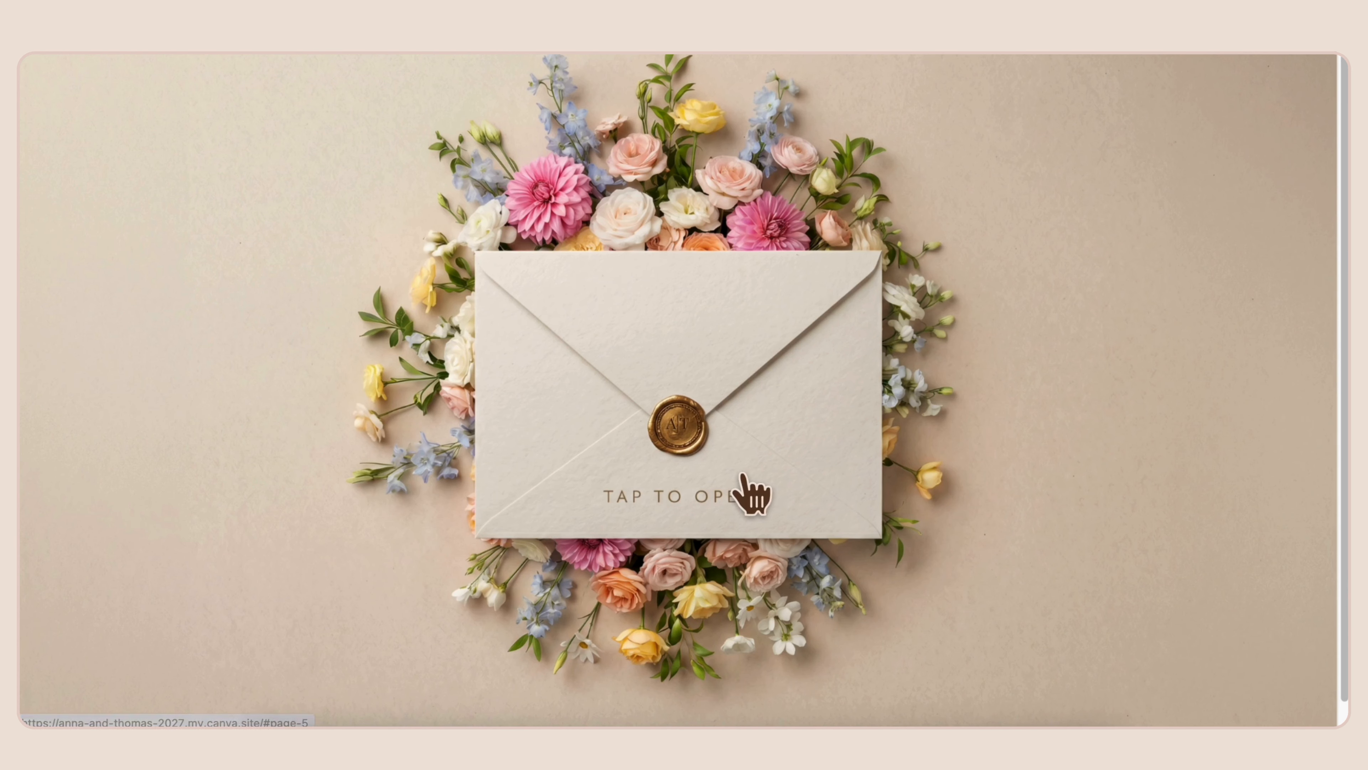
pyautogui.click(748, 489)
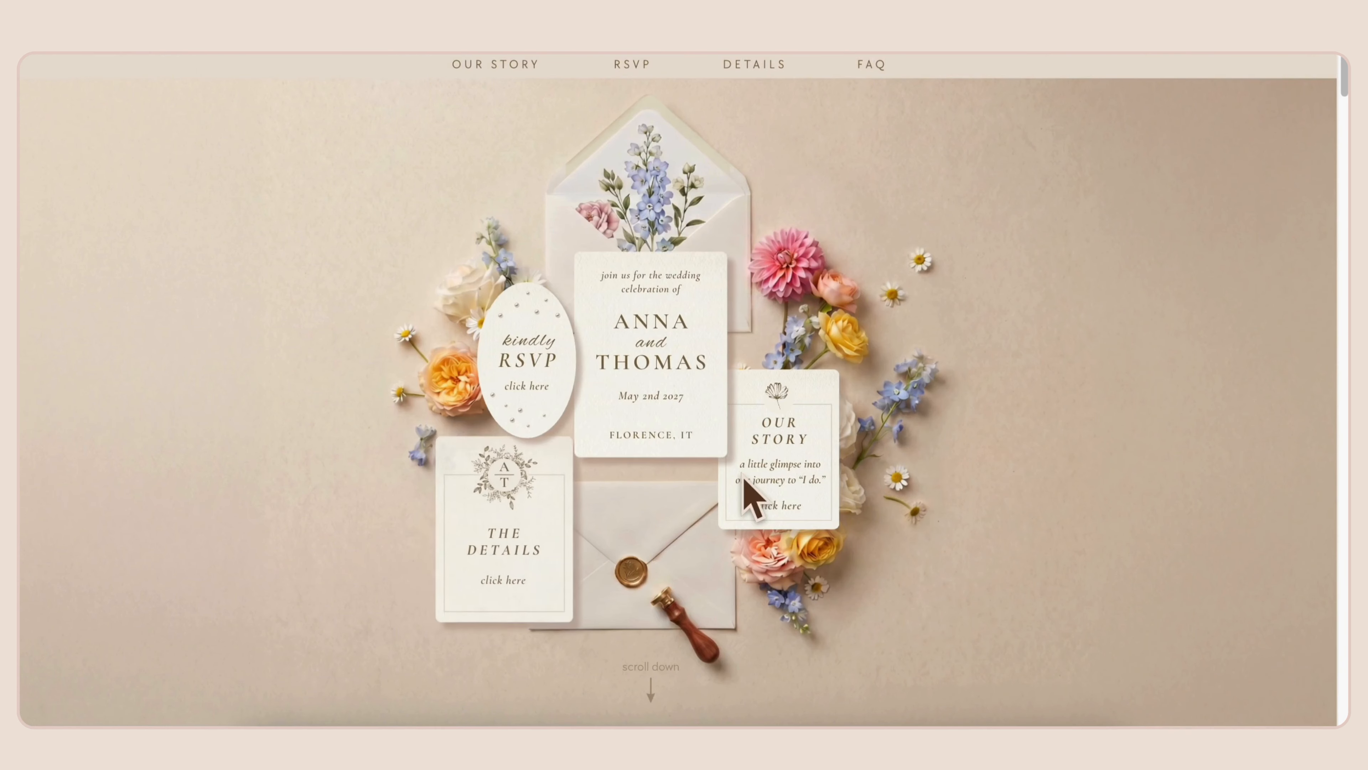
pyautogui.scroll(-5, 751, 493)
pyautogui.scroll(-15, 744, 476)
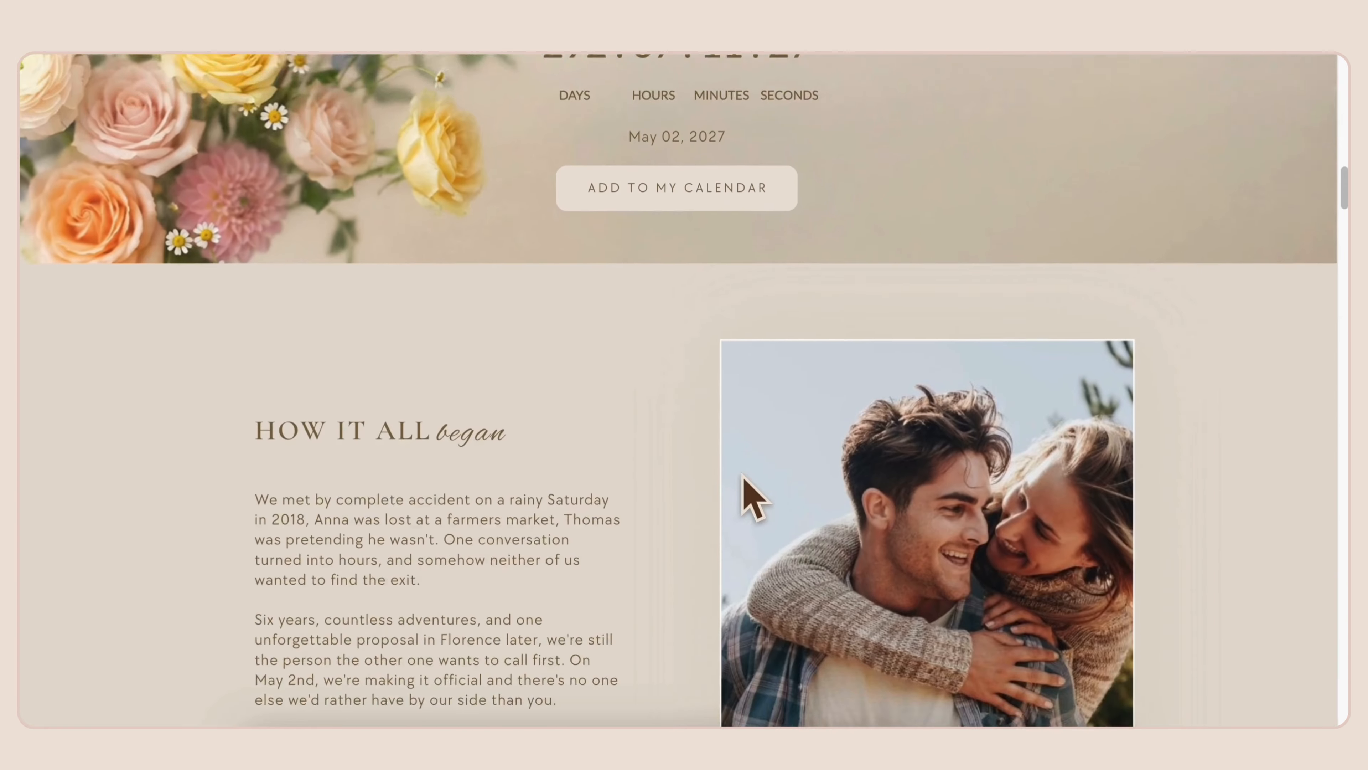
pyautogui.scroll(-15, 743, 477)
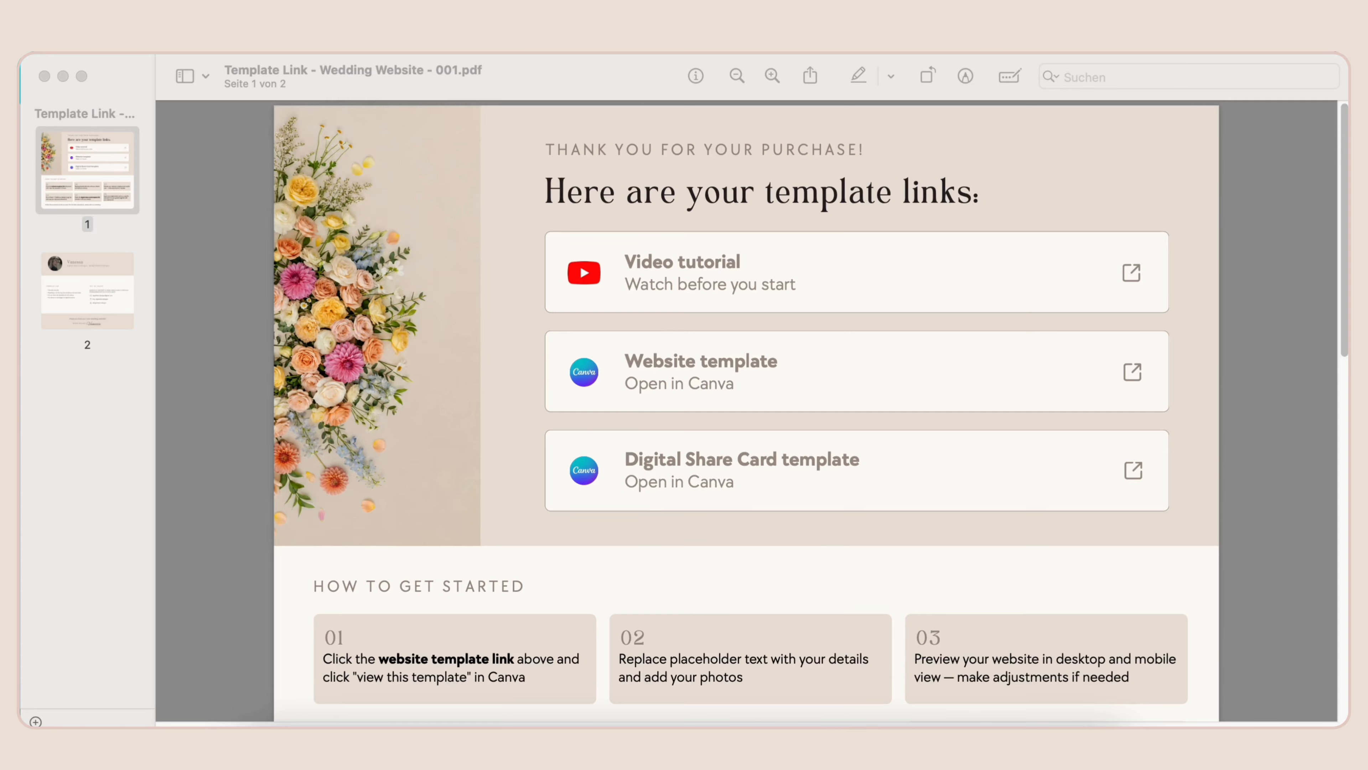
# - Open the Digital Share Card template in Canva from the PDF and view its three envelope designs
pyautogui.click(665, 490)
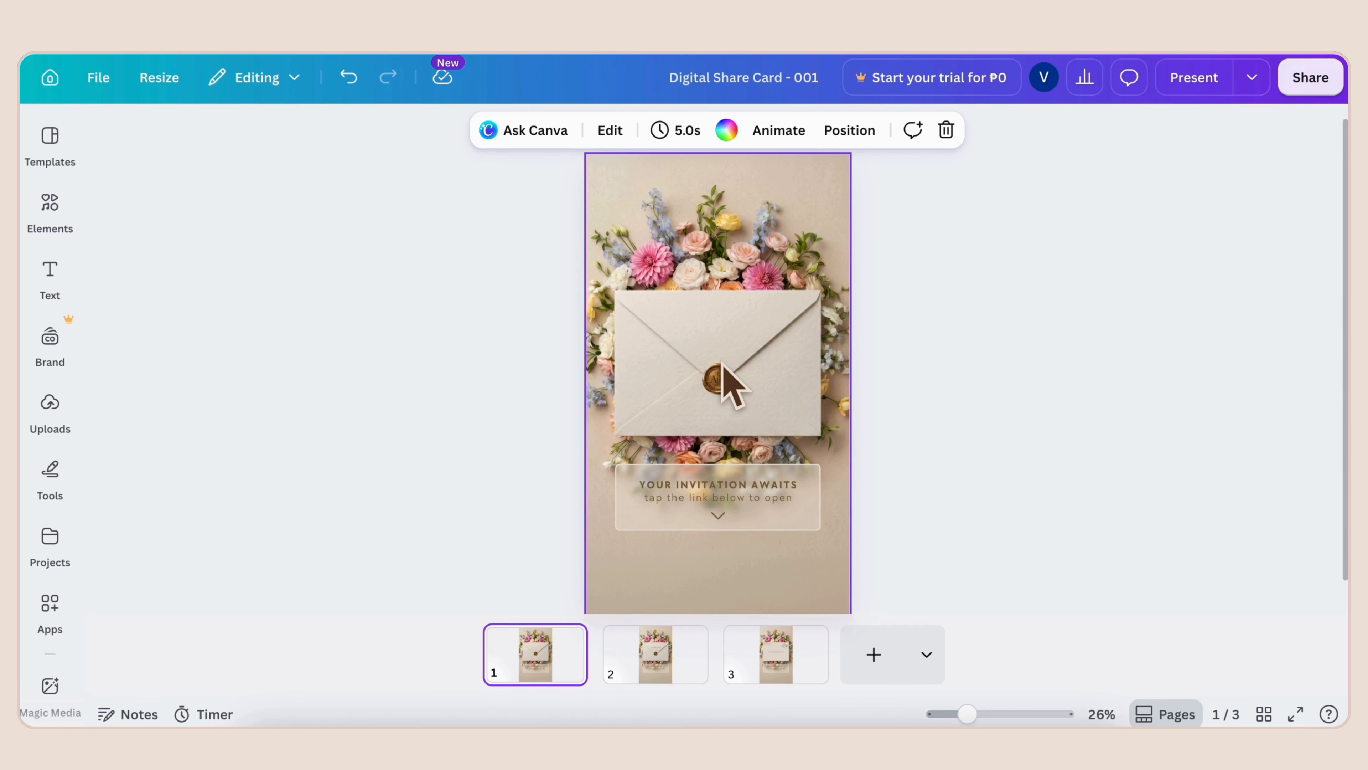
pyautogui.scroll(4, 724, 415)
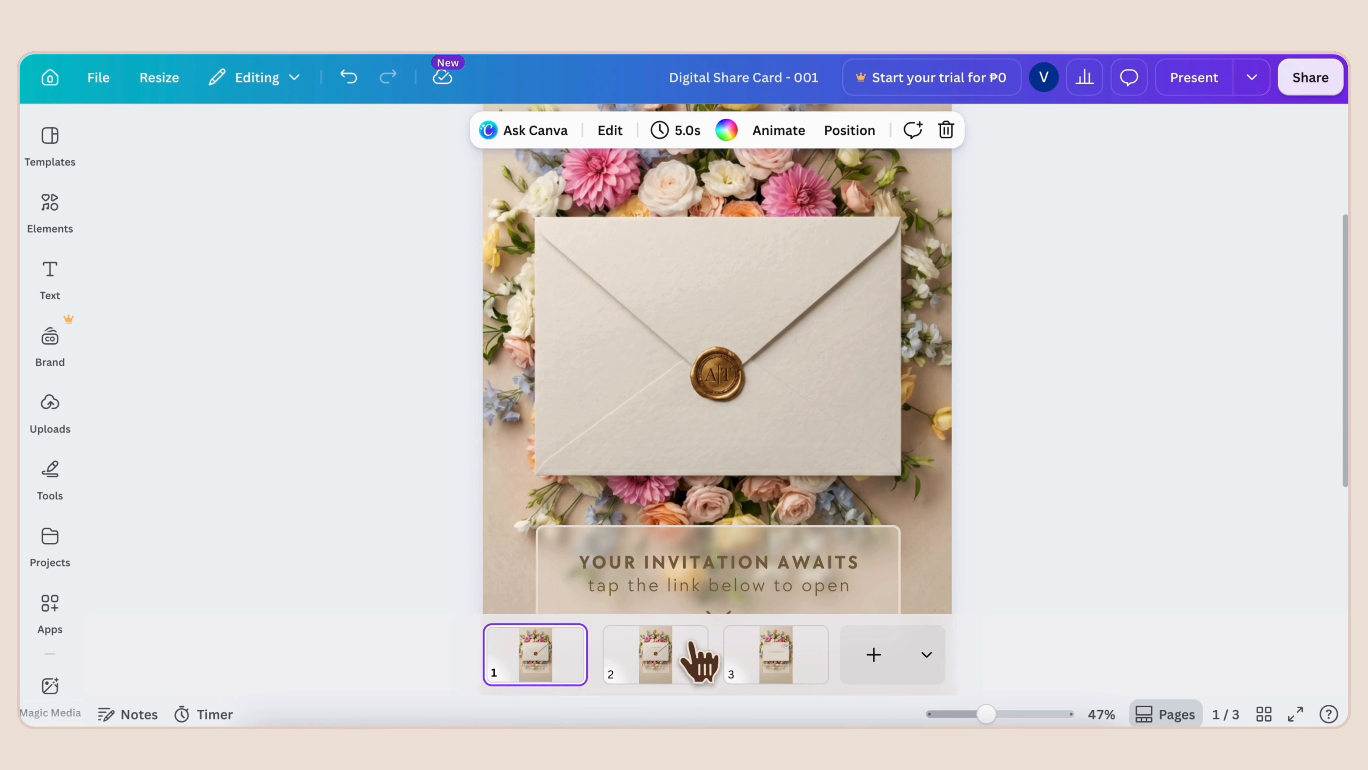
pyautogui.click(681, 669)
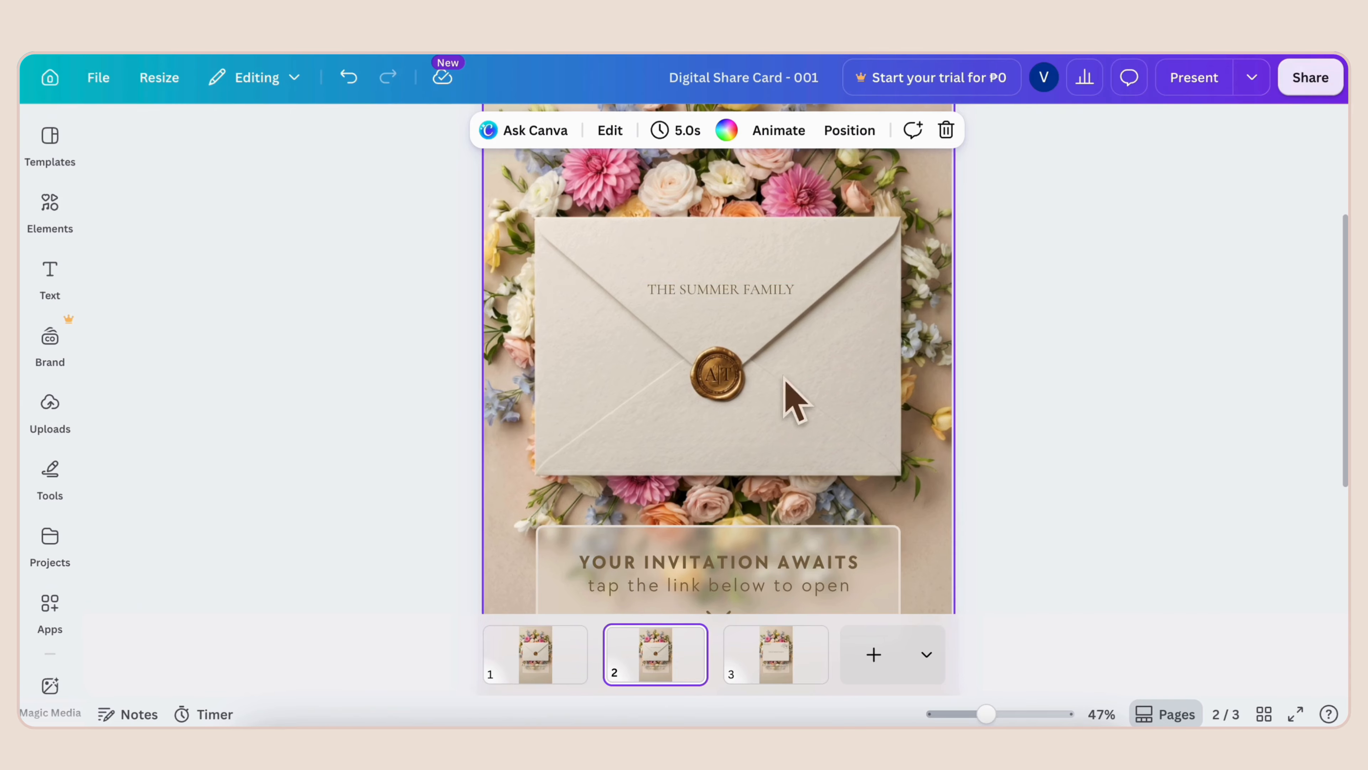
pyautogui.click(782, 669)
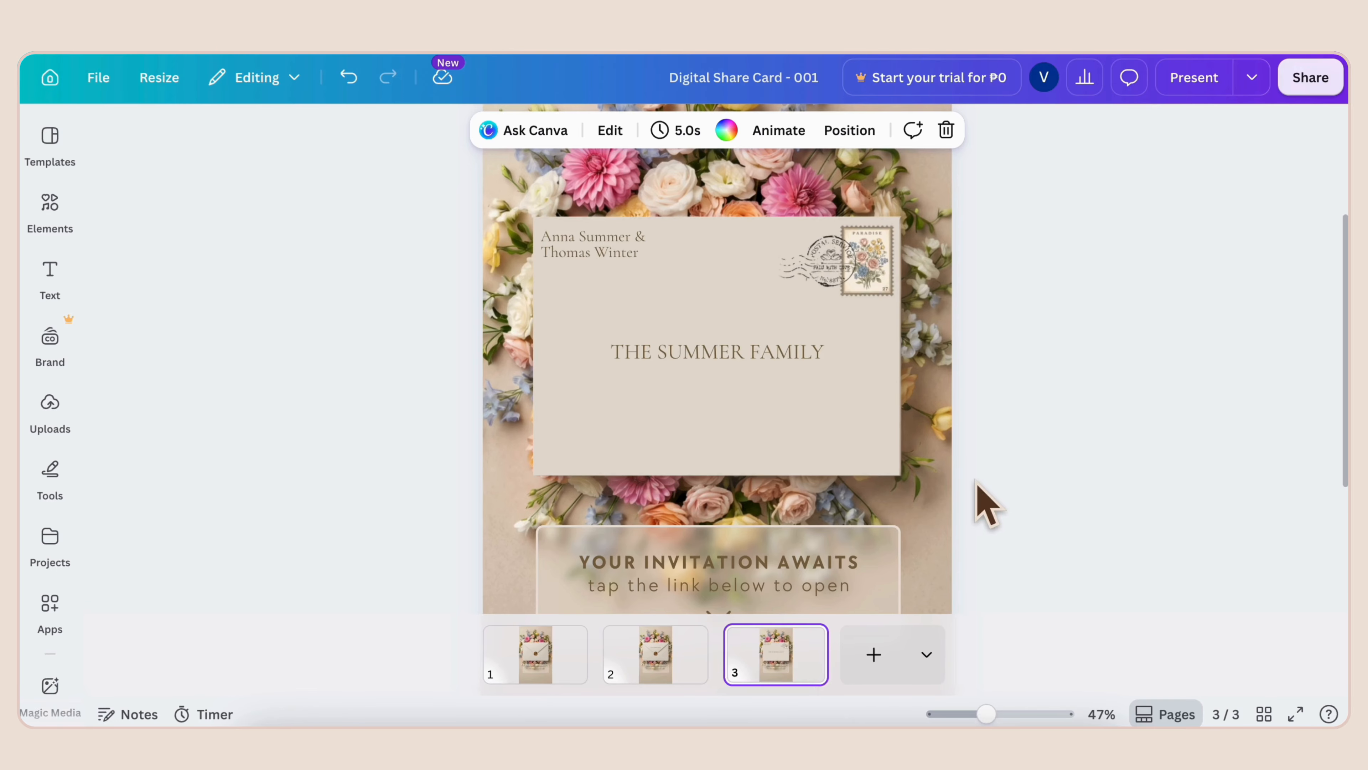
pyautogui.keyDown('ctrl'); pyautogui.scroll(-3, 977, 484); pyautogui.keyUp('ctrl')
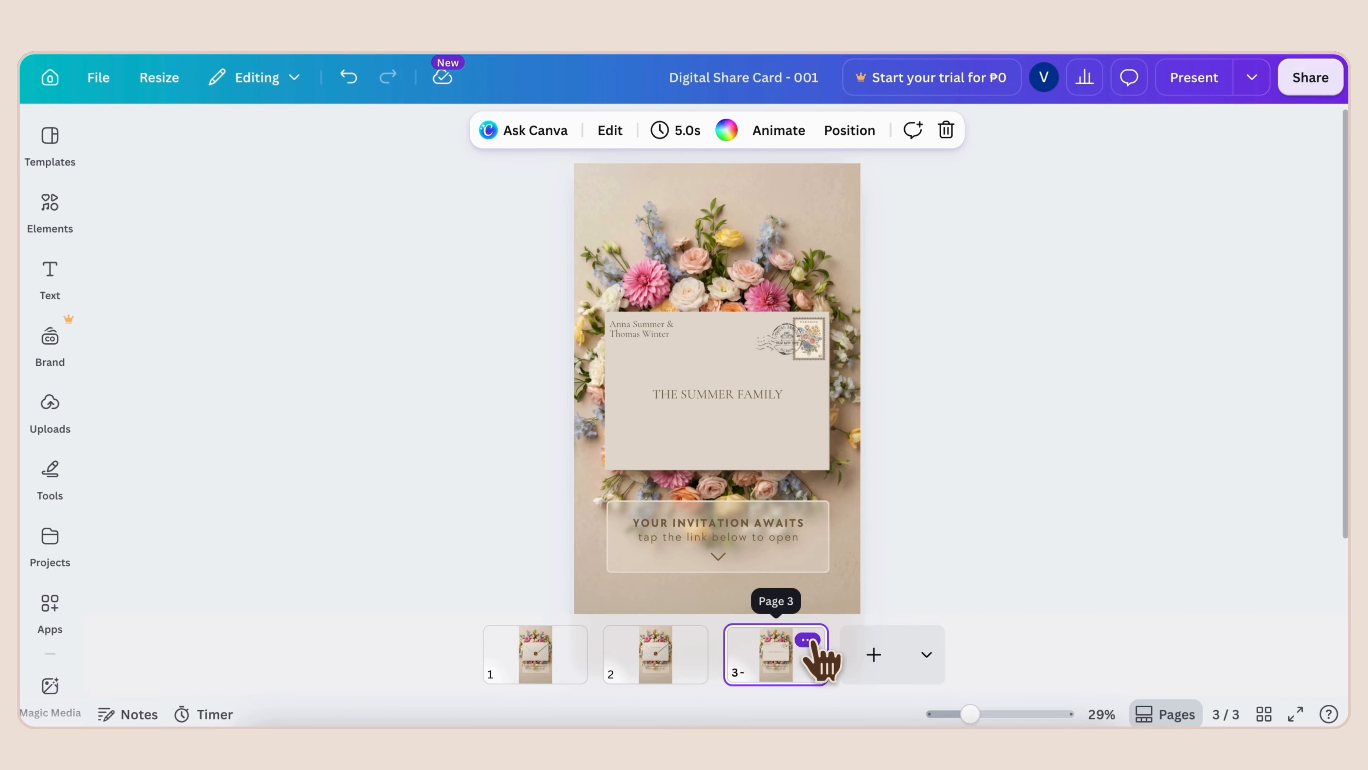
# - Duplicate page 3, the addressed envelope design, and check the addressee text on the copy
pyautogui.click(807, 641)
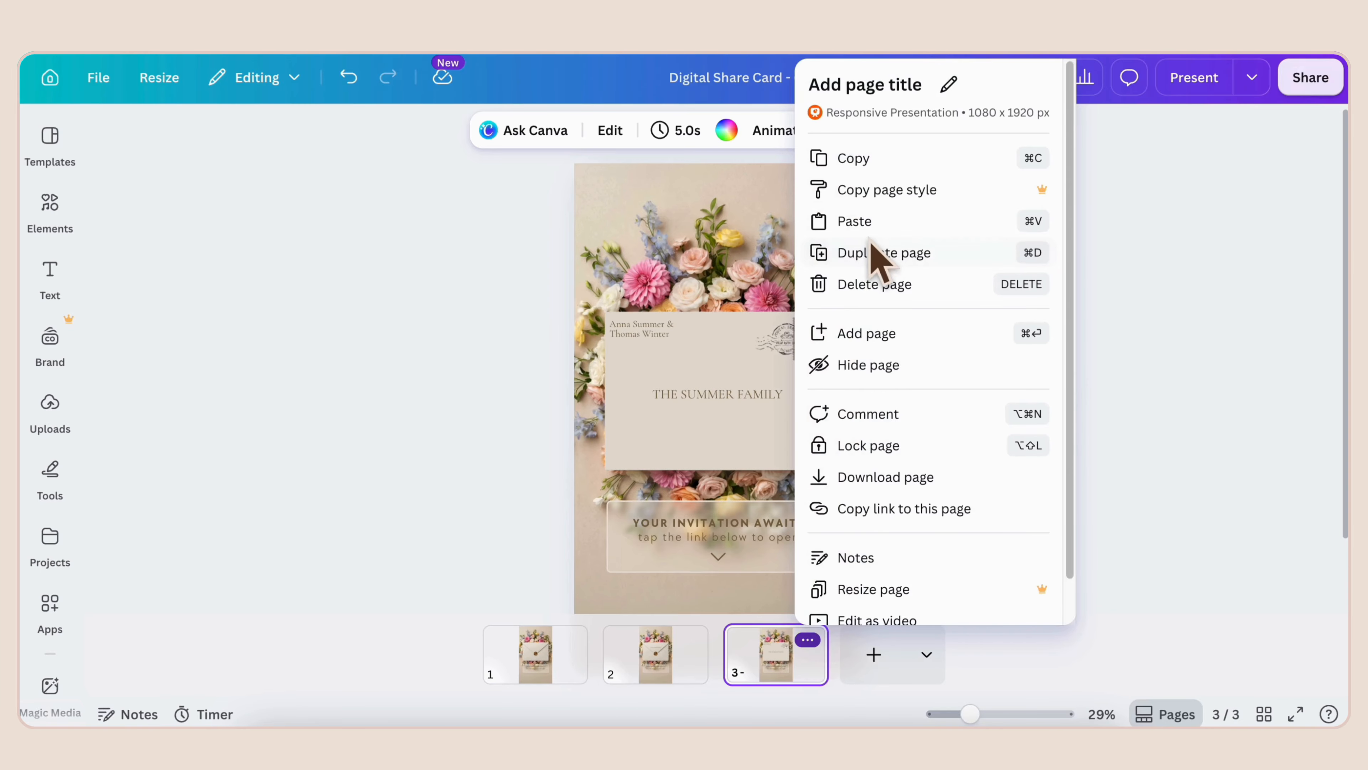
pyautogui.click(873, 251)
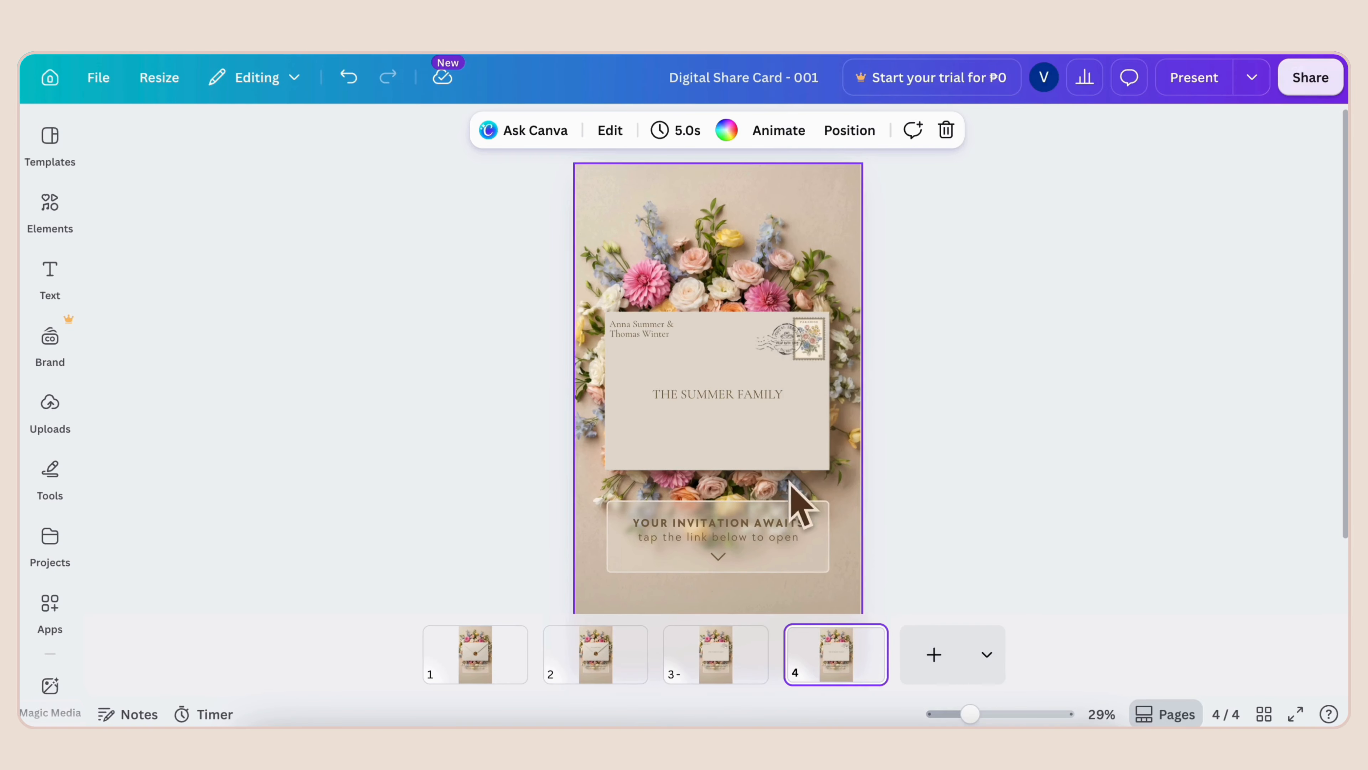
pyautogui.click(754, 395)
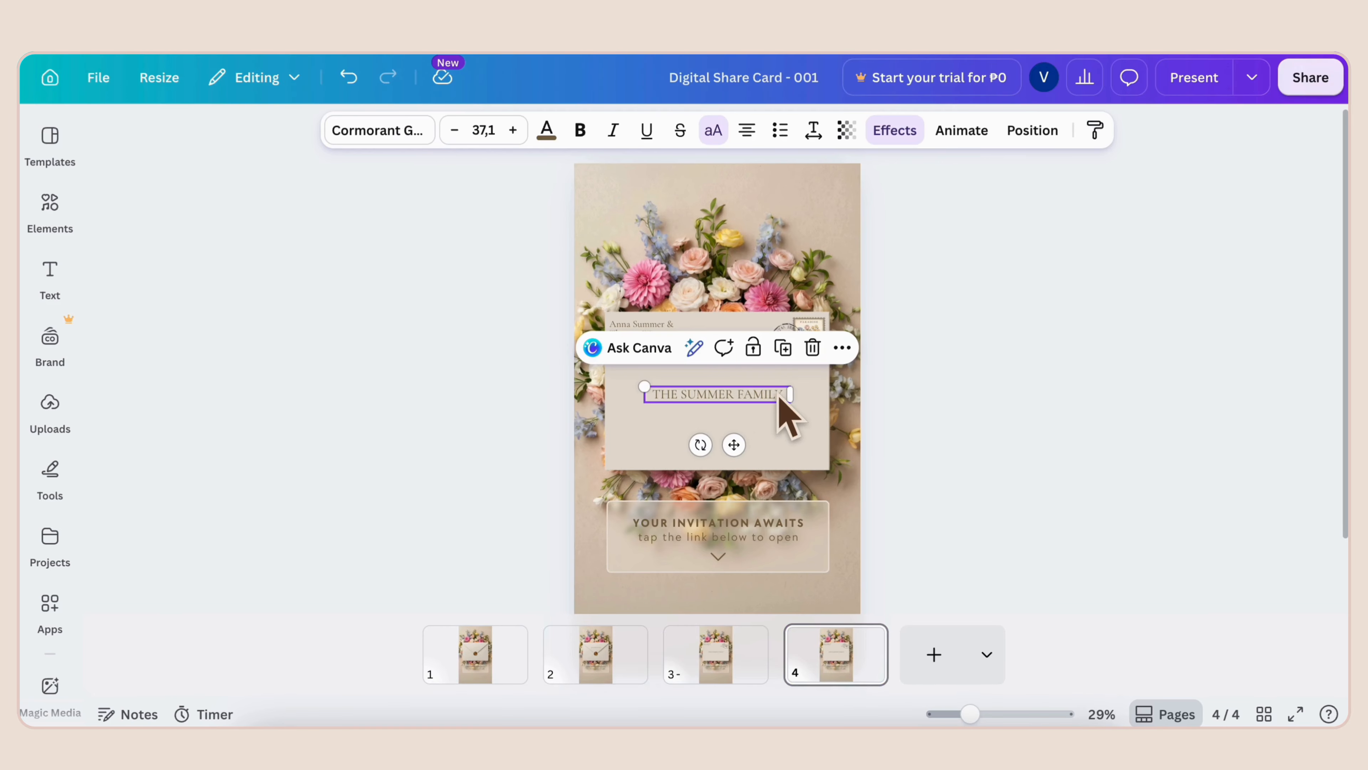
pyautogui.click(945, 398)
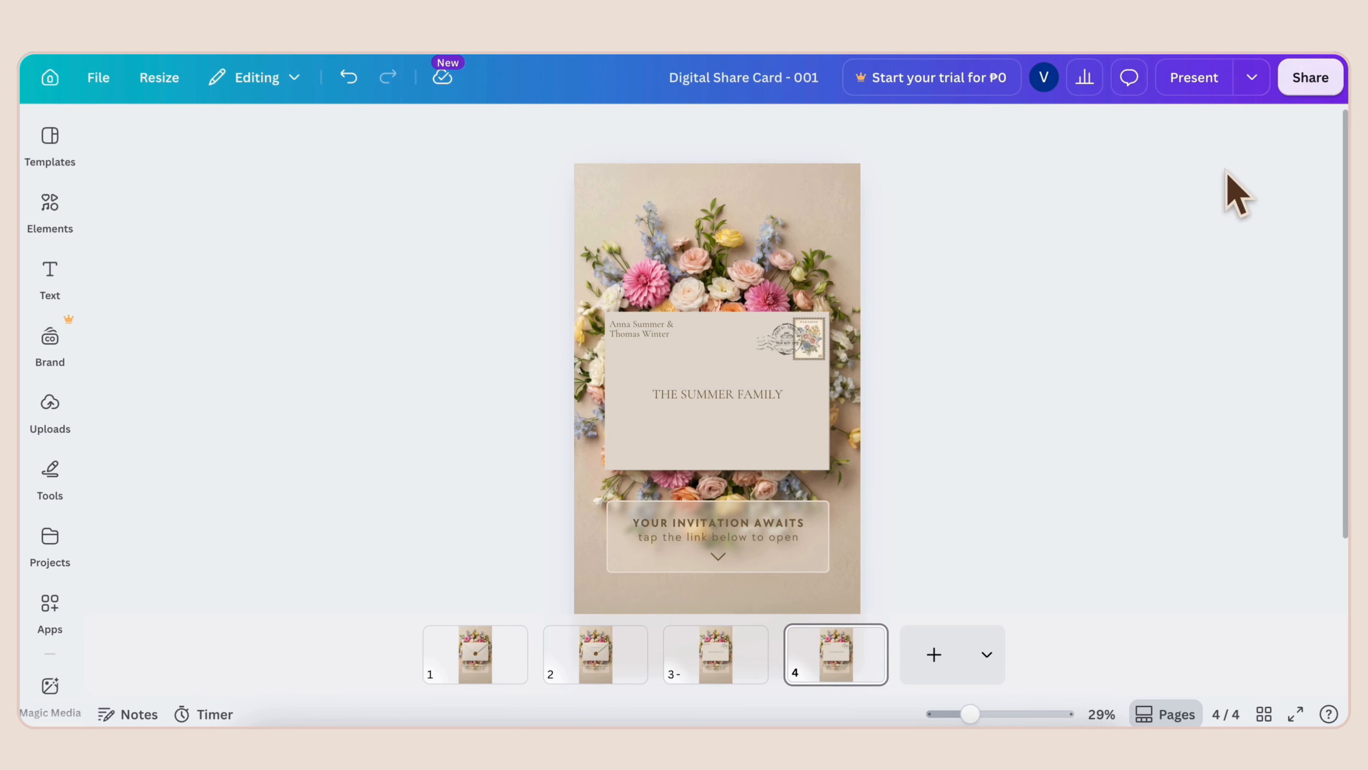
# - Download pages 1–4 of the share card as PNG at size 1
pyautogui.click(1307, 81)
pyautogui.click(1015, 509)
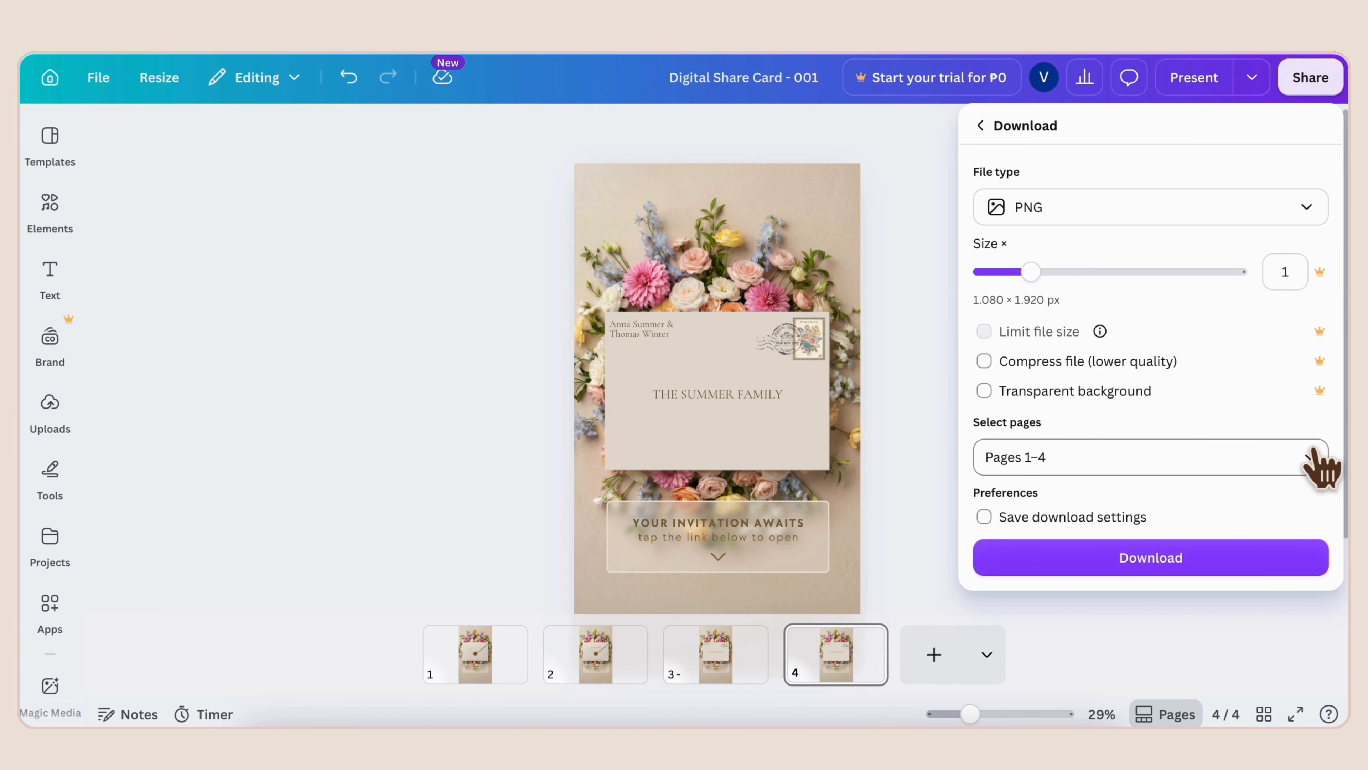
pyautogui.click(1312, 458)
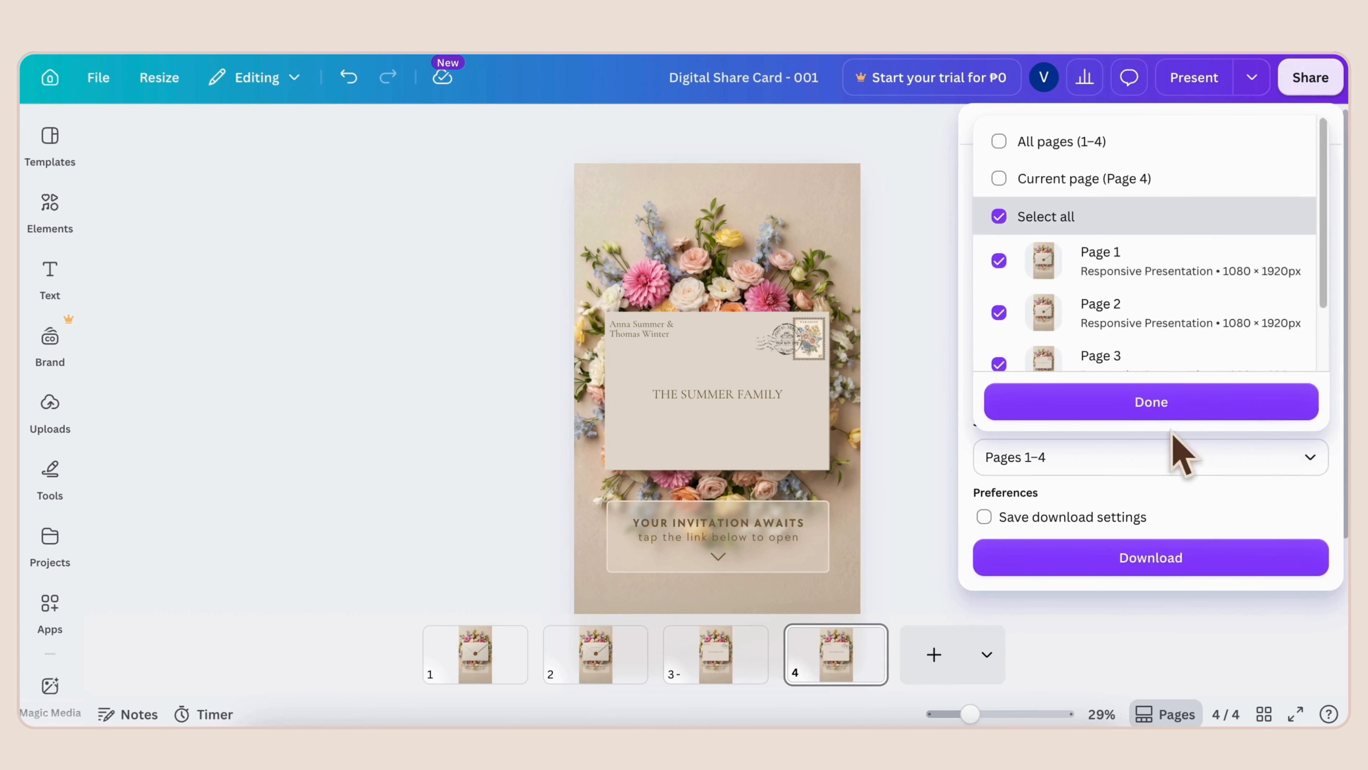
pyautogui.click(1111, 403)
pyautogui.click(1120, 560)
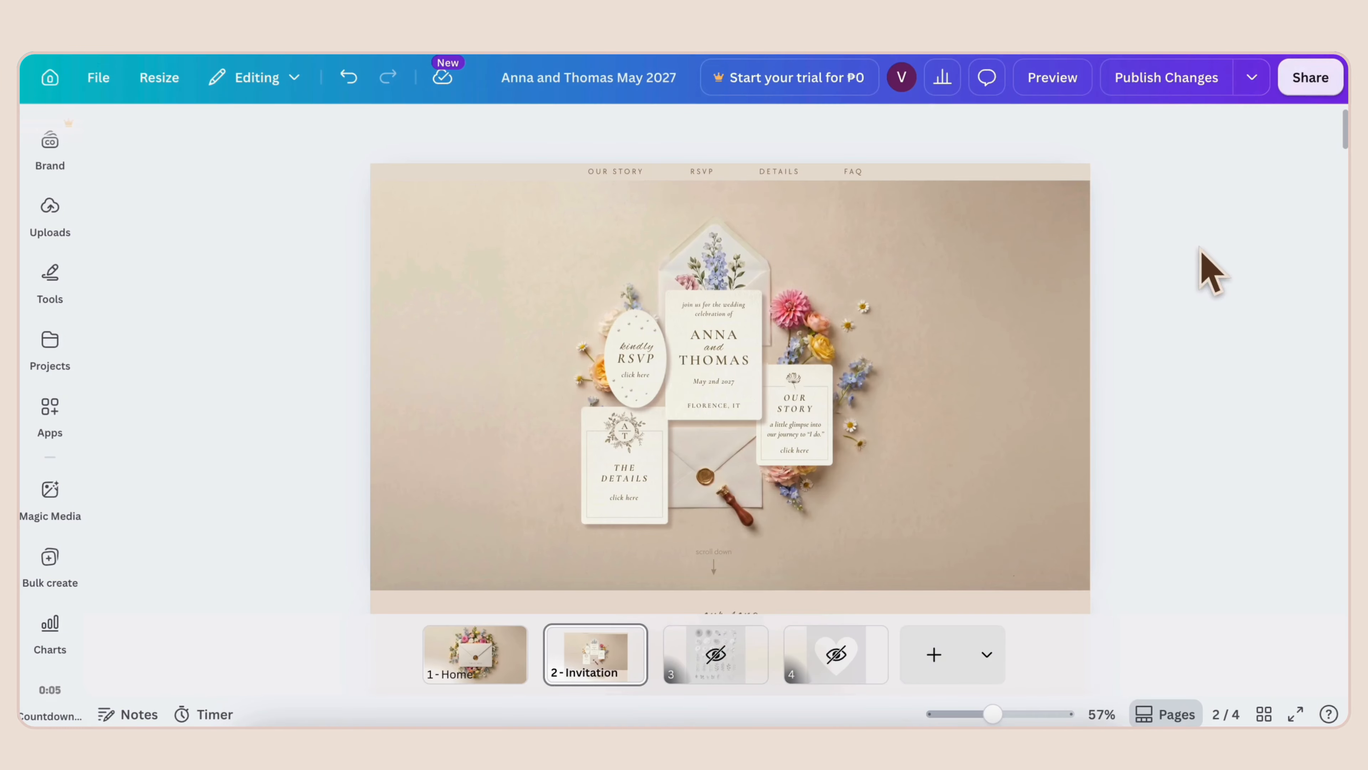
# - Show the responses collected by the RSVP form on the website's Invitation page
pyautogui.moveTo(1345, 133); pyautogui.dragTo(1337, 534)
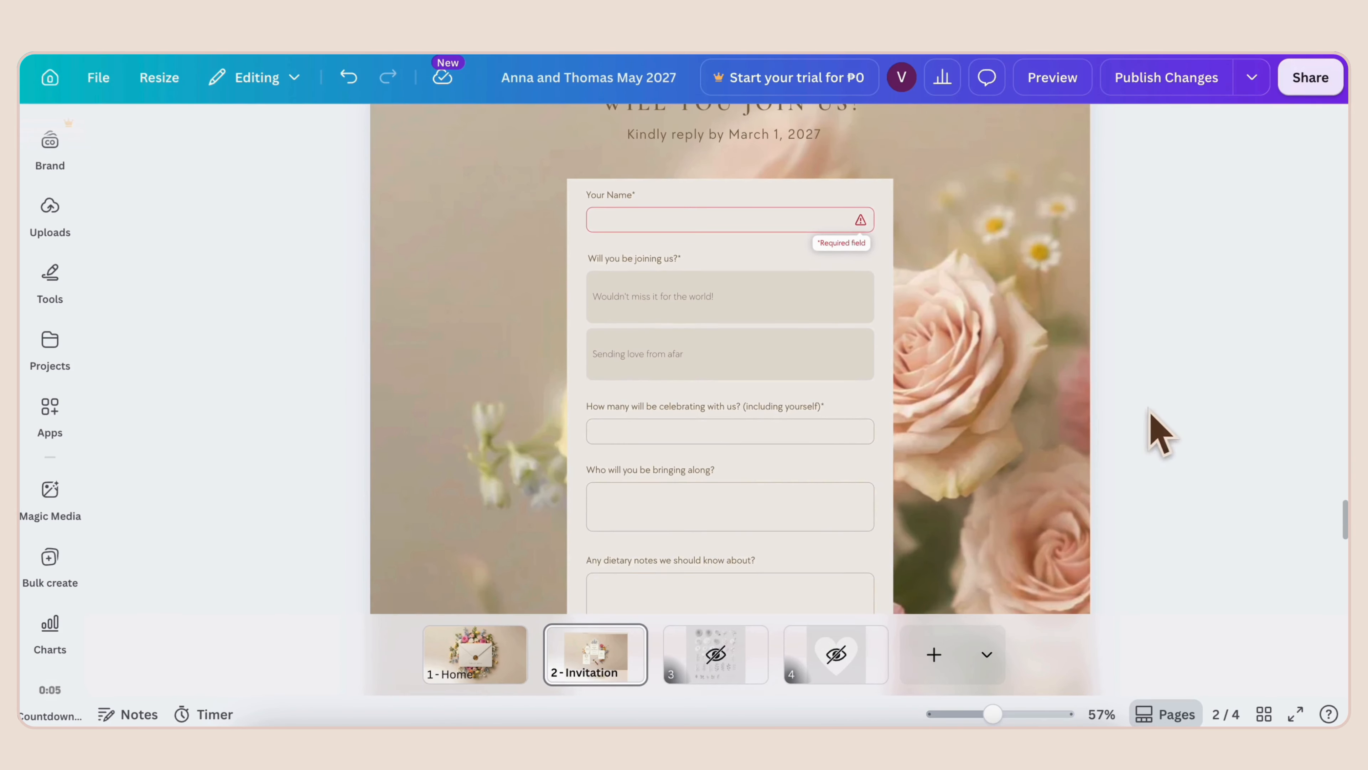
pyautogui.click(856, 189)
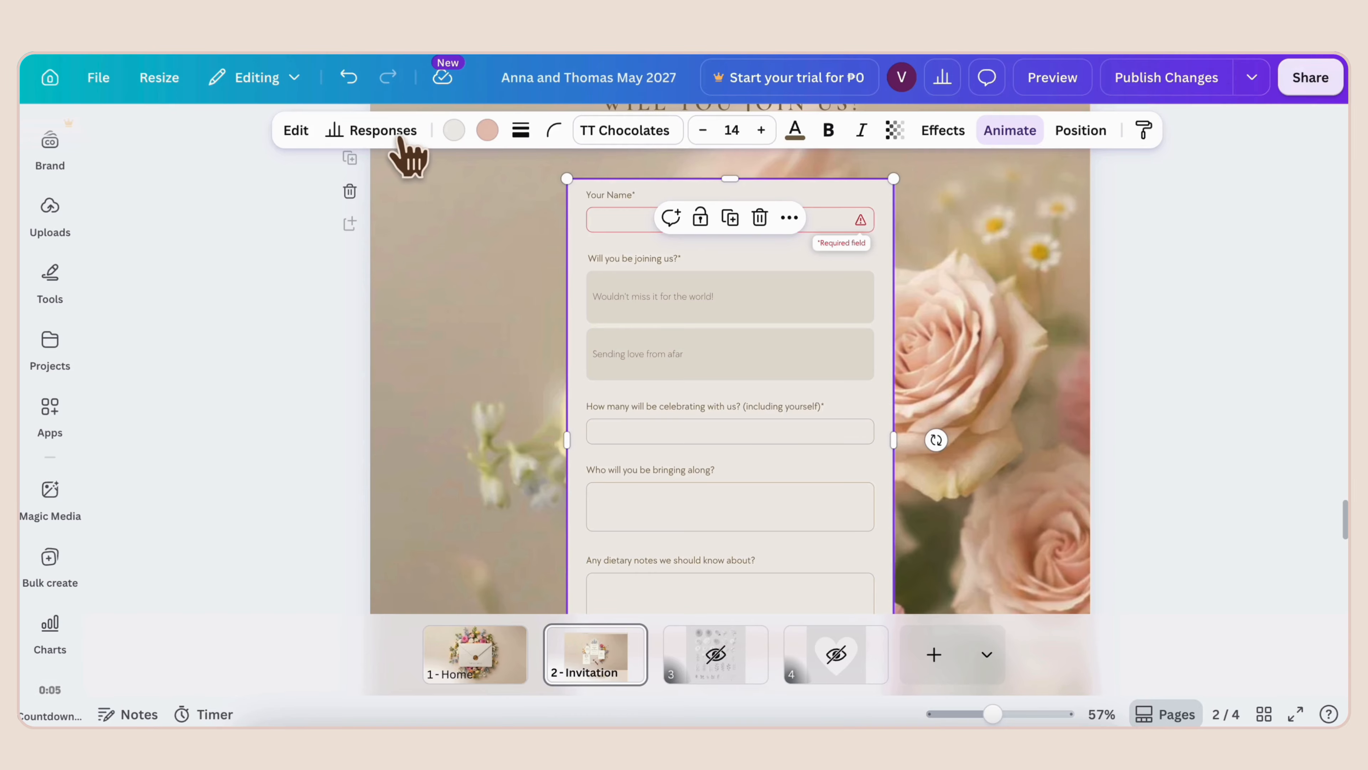
pyautogui.click(385, 133)
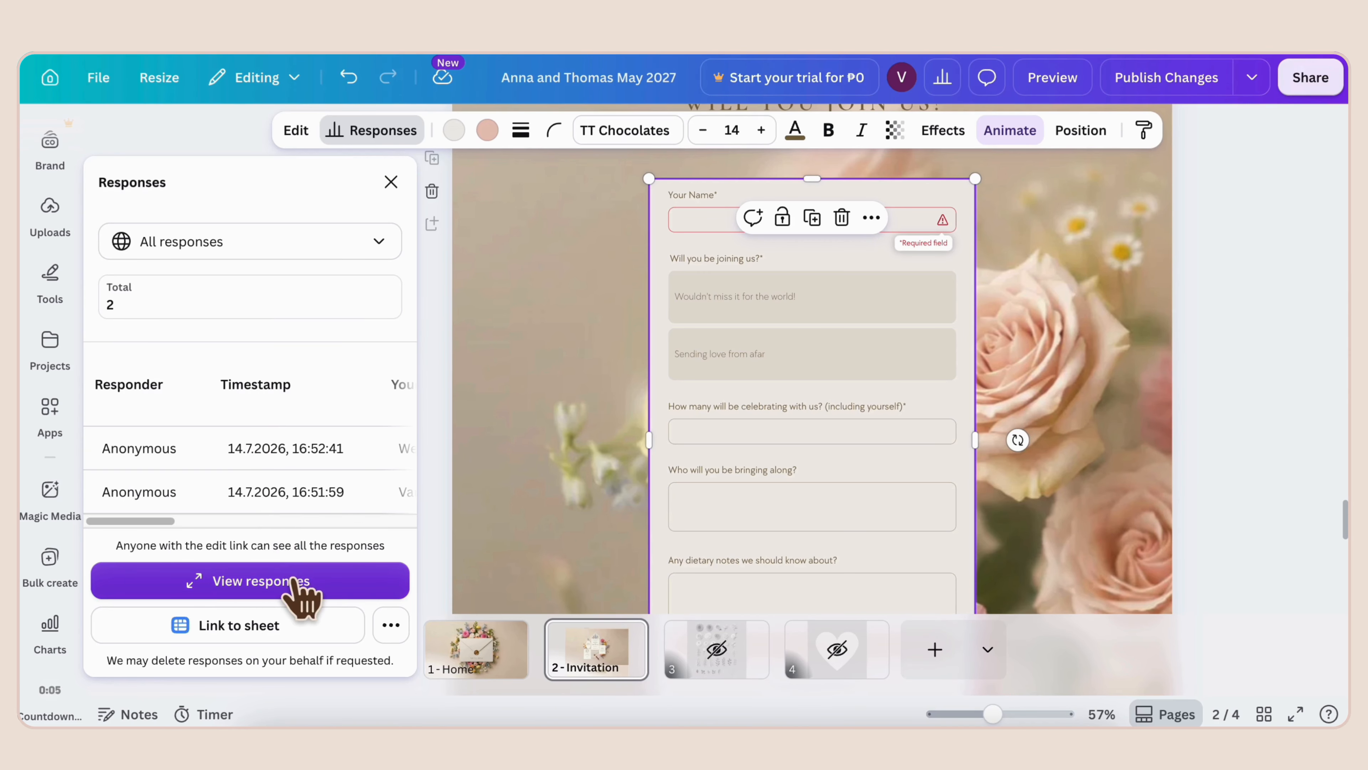
# - Link the RSVP form's responses to a sheet and open the website's "Form (Responses)" design from the recent designs
pyautogui.click(304, 630)
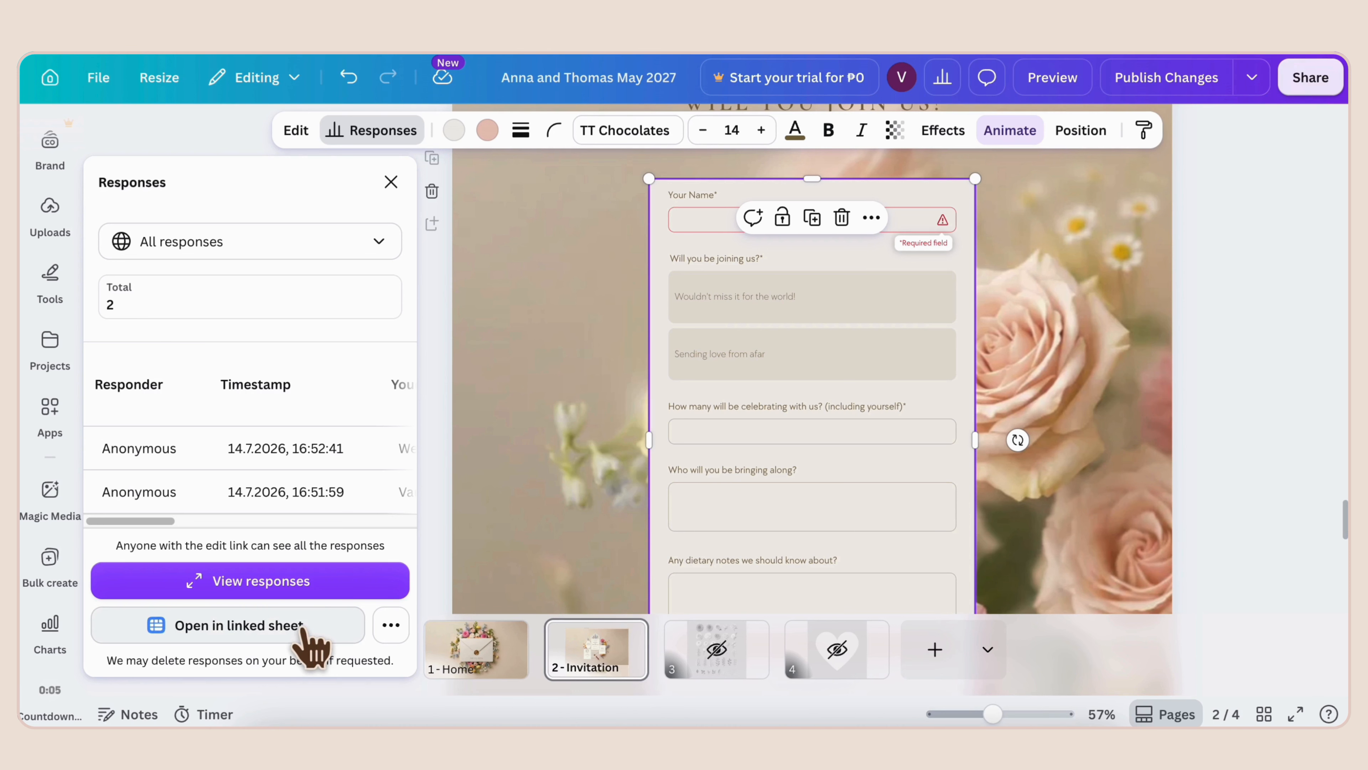
pyautogui.click(304, 631)
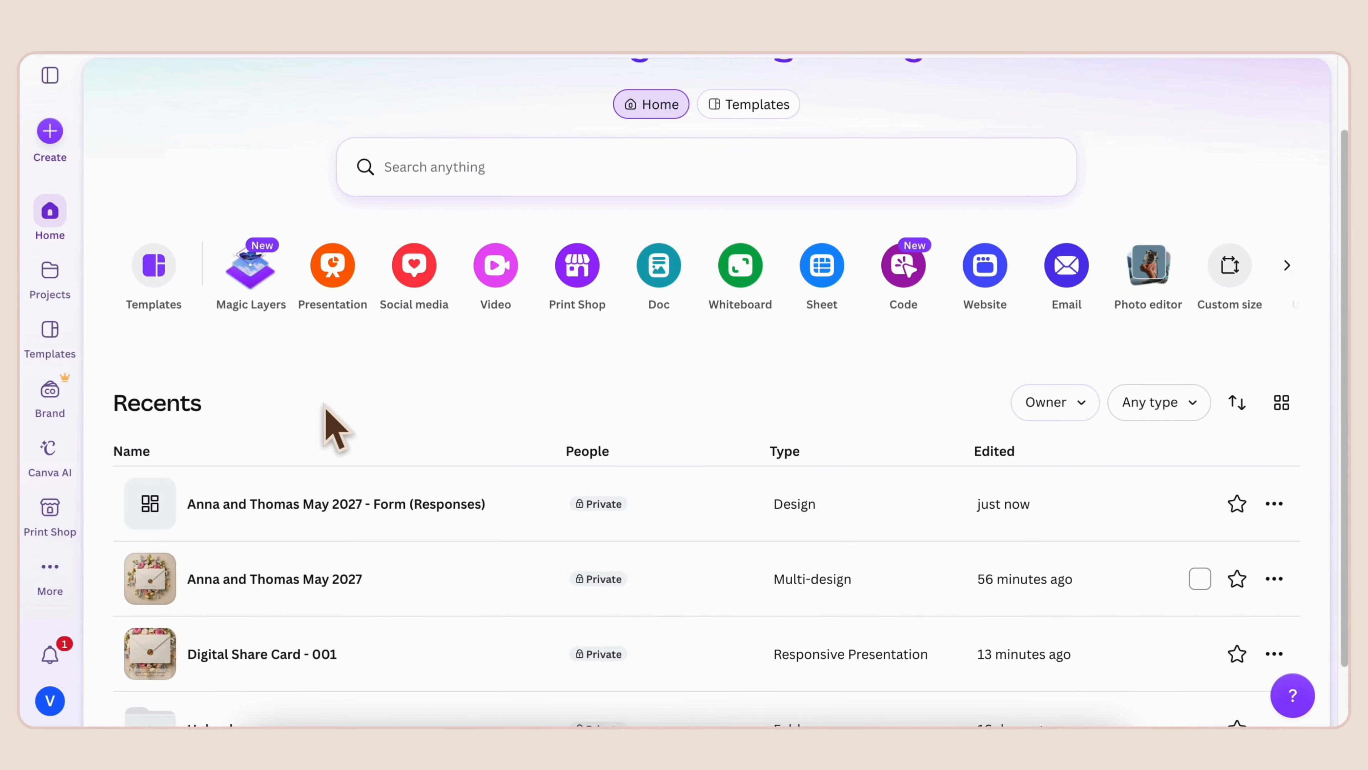
pyautogui.click(259, 509)
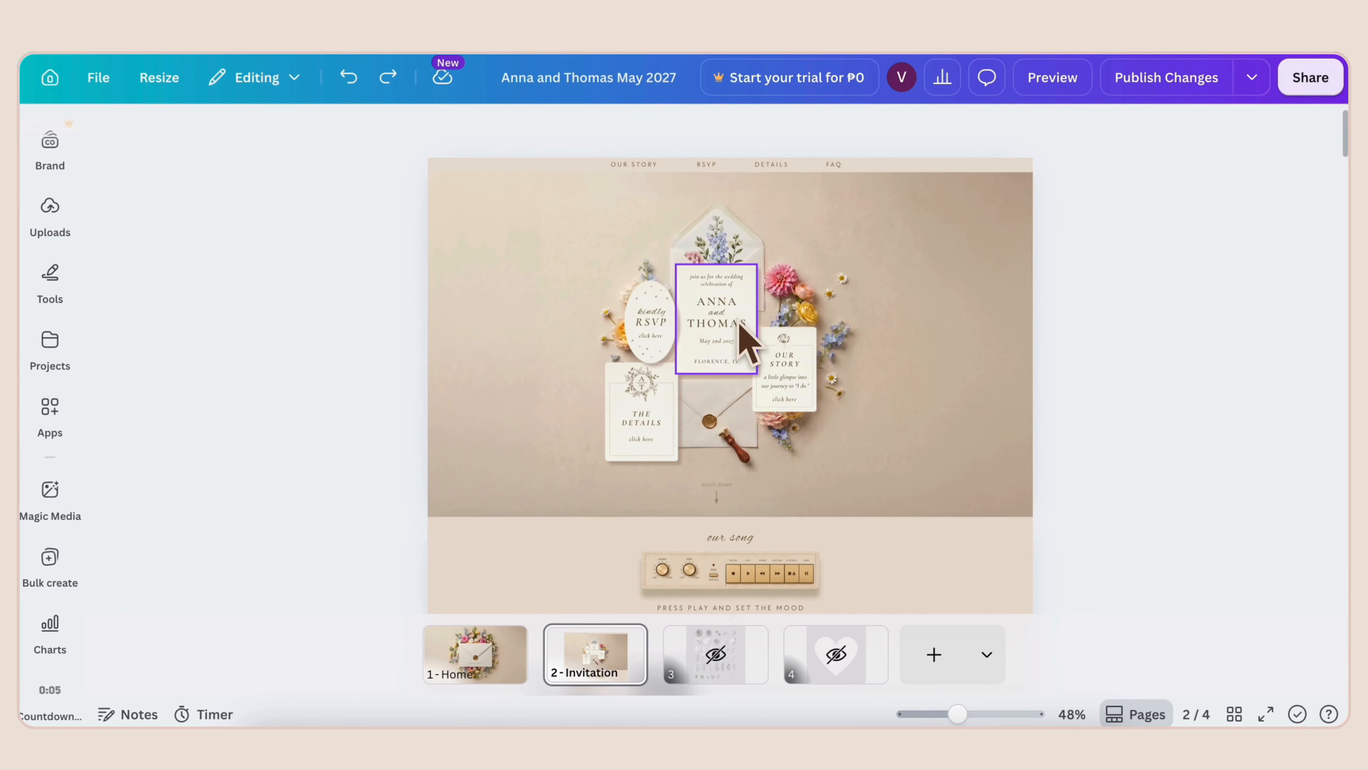
# - Replace "and" between the couple's names on the main invitation card with "&", and publish the changes to the website
pyautogui.keyDown('ctrl'); pyautogui.scroll(5, 740, 324); pyautogui.keyUp('ctrl')
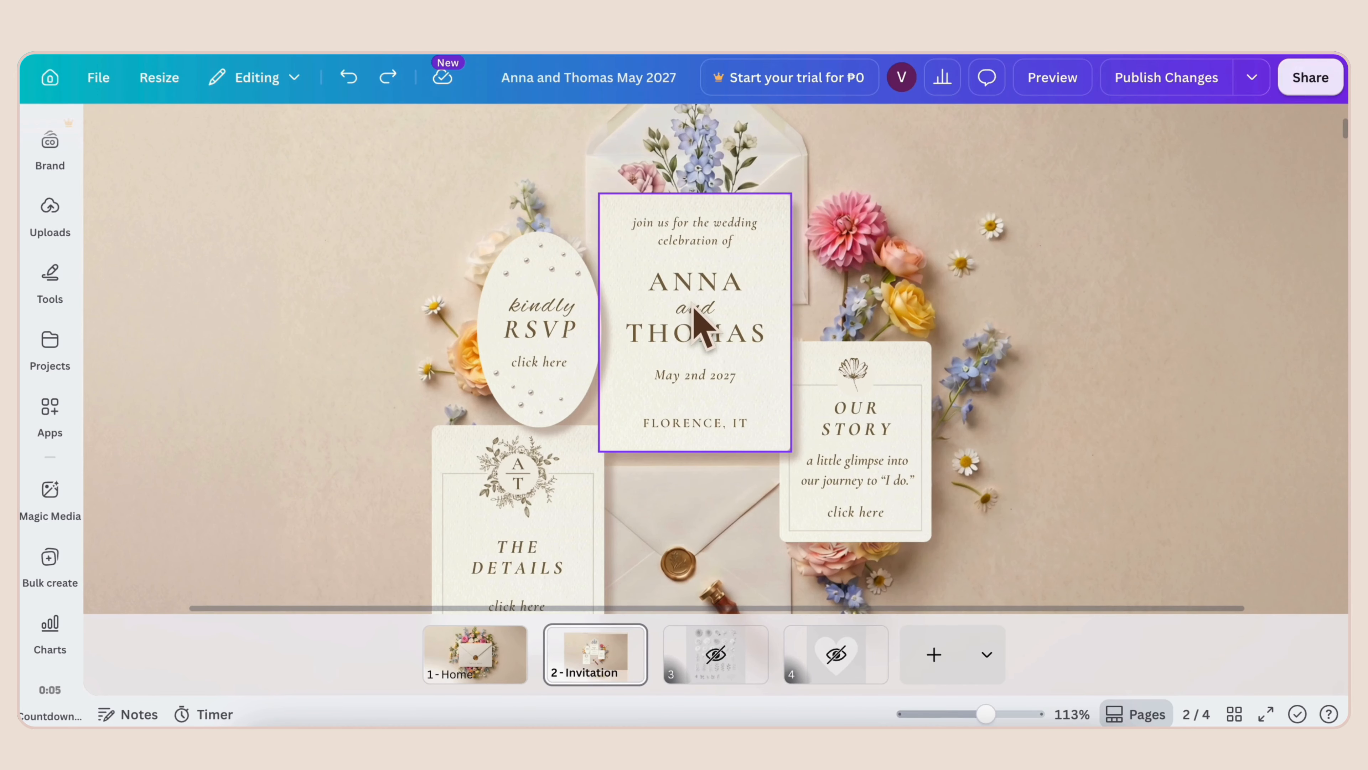
pyautogui.doubleClick(693, 311)
pyautogui.write('&')
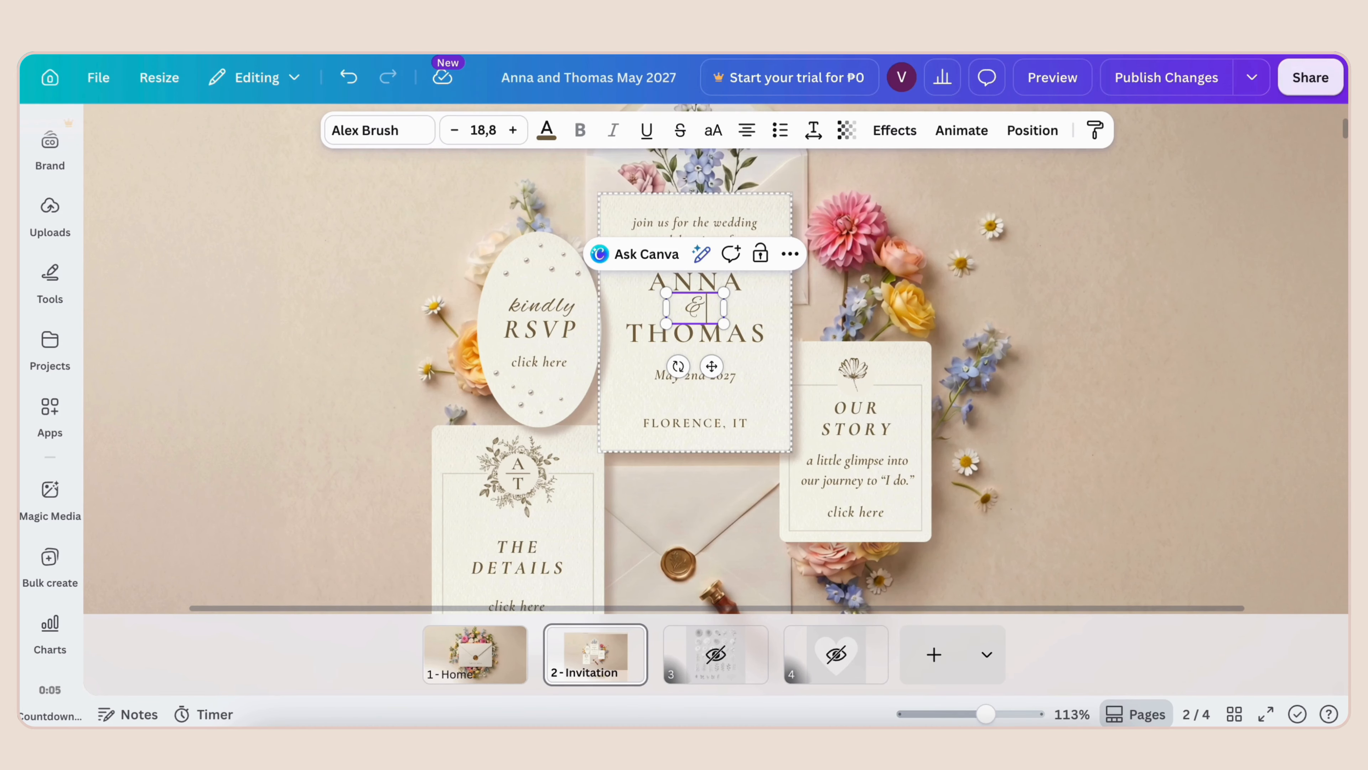
pyautogui.click(1141, 322)
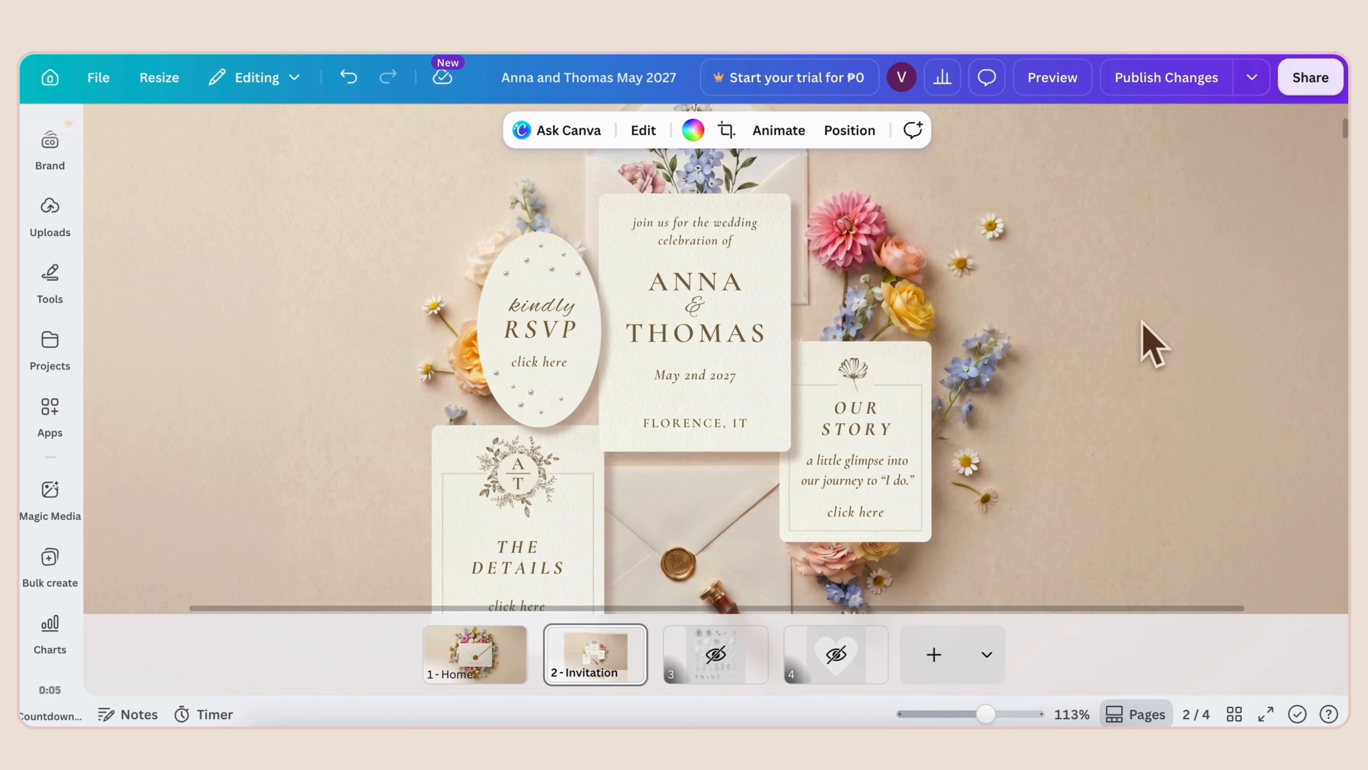
pyautogui.click(1146, 76)
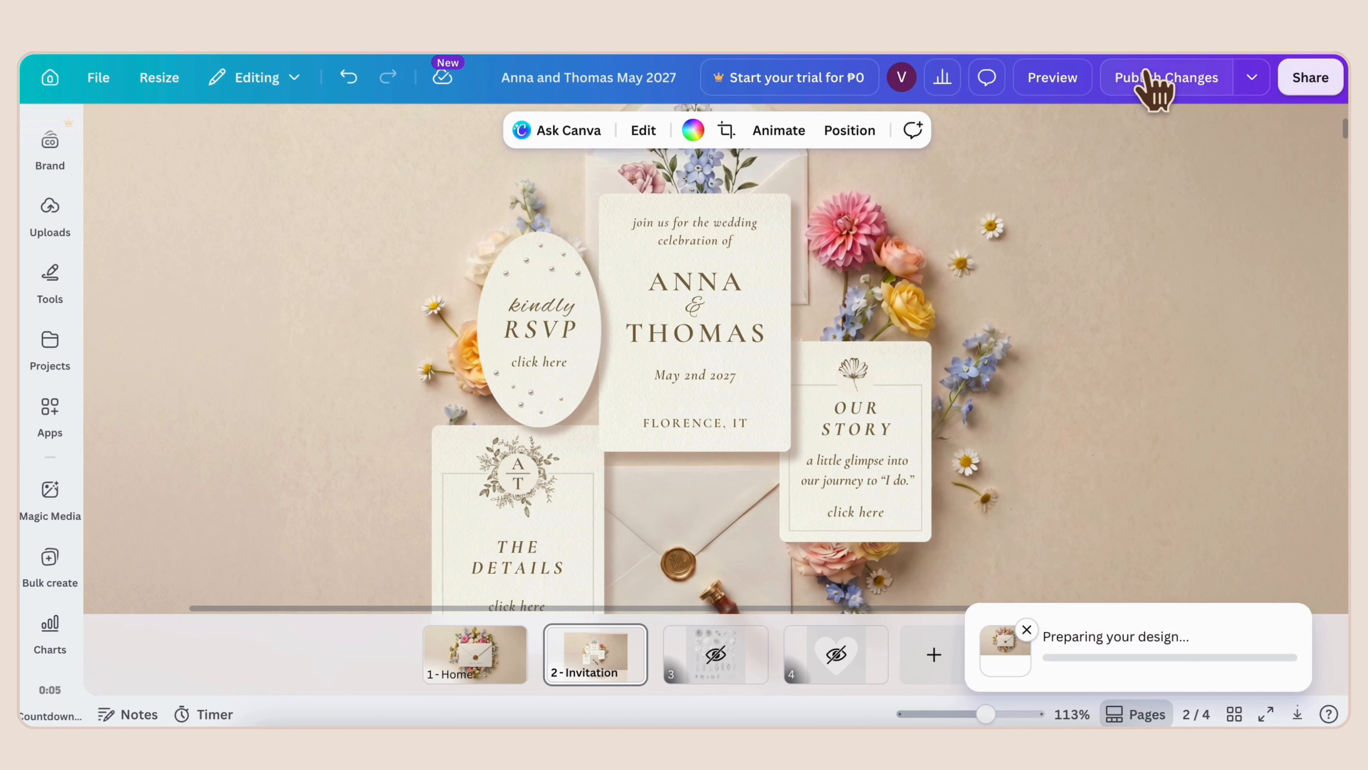